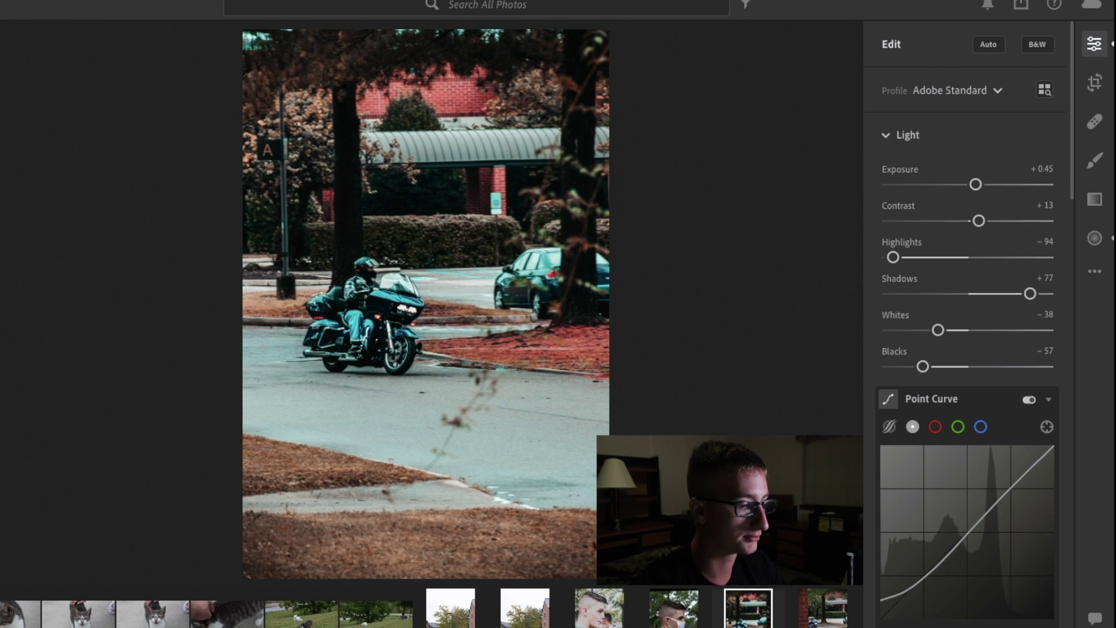
# - Compare the edit with the original photo and place a wide radial gradient over the foreground grass
pyautogui.press('\\')
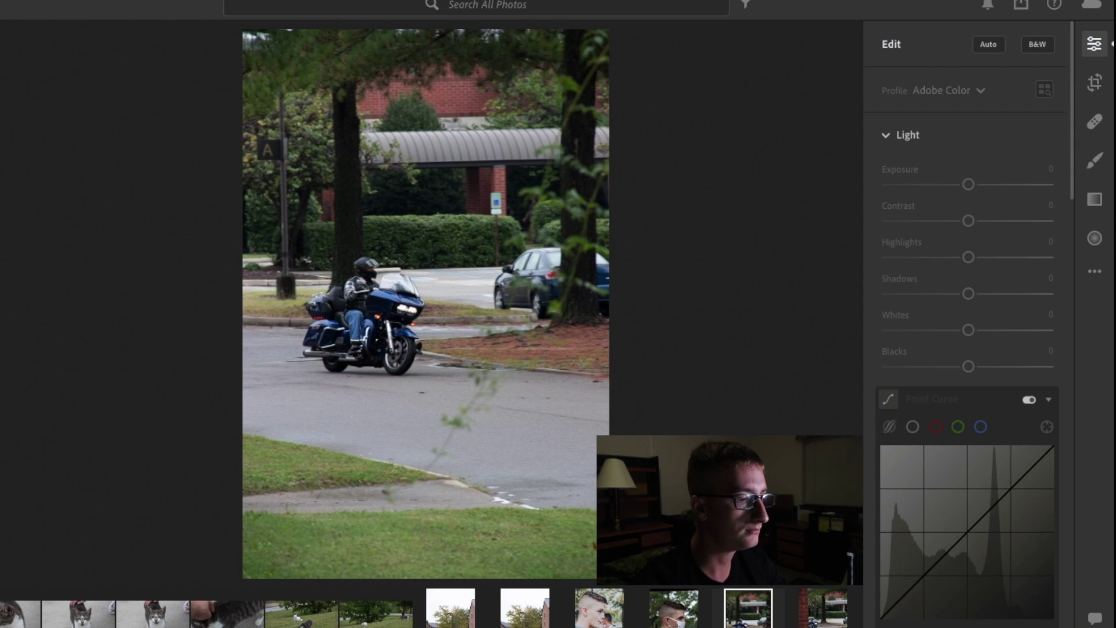
pyautogui.press('\\')
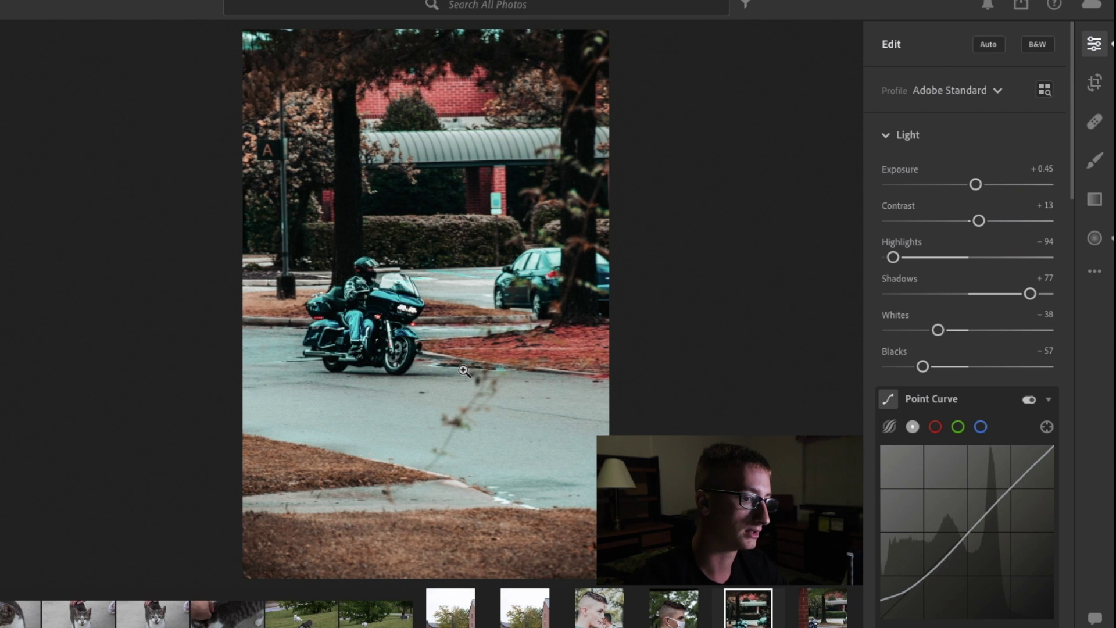
pyautogui.click(1096, 240)
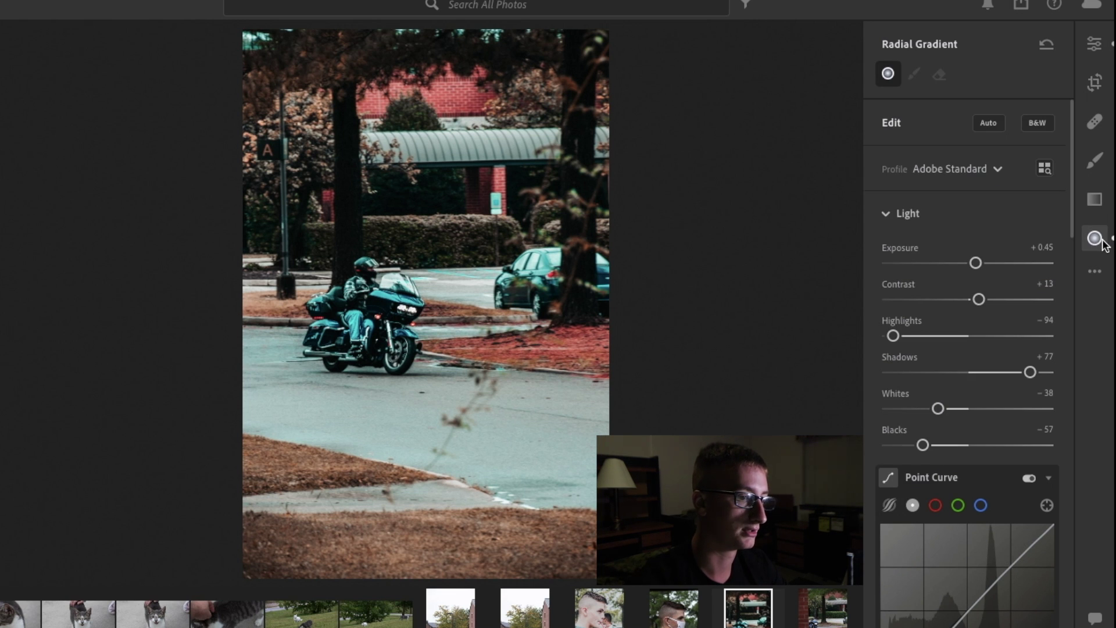
pyautogui.click(889, 79)
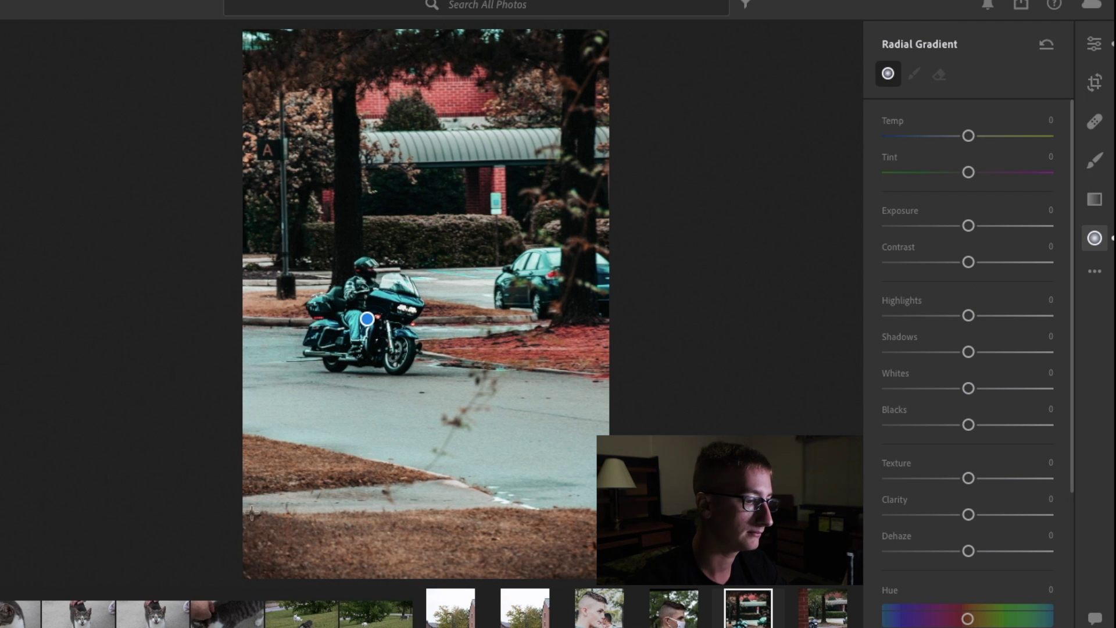
pyautogui.moveTo(251, 513); pyautogui.dragTo(594, 565)
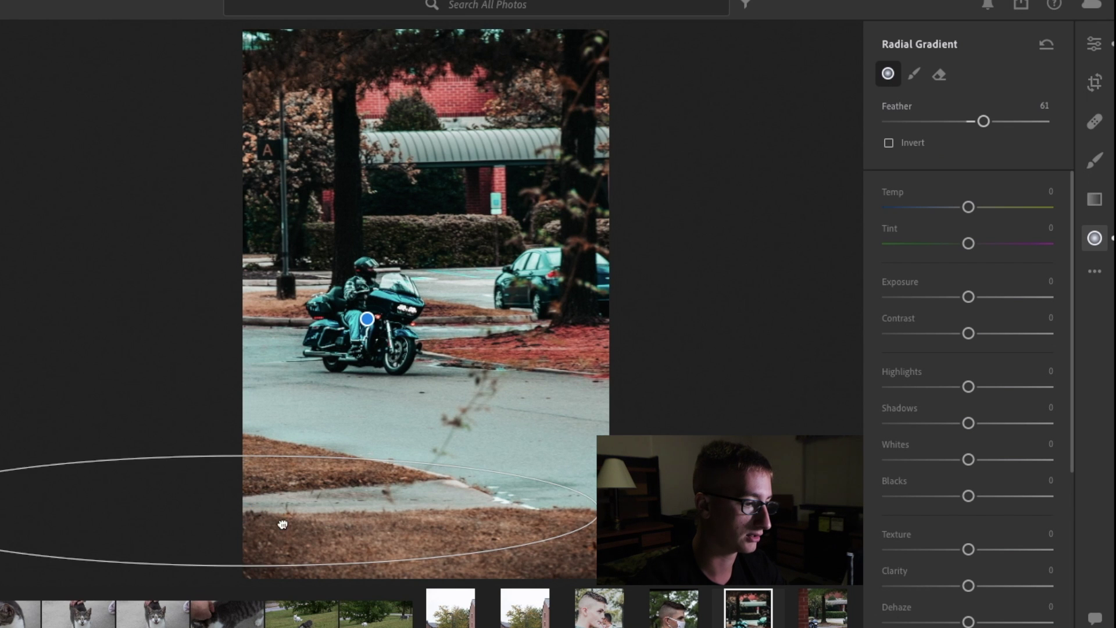
pyautogui.moveTo(283, 525); pyautogui.dragTo(413, 546)
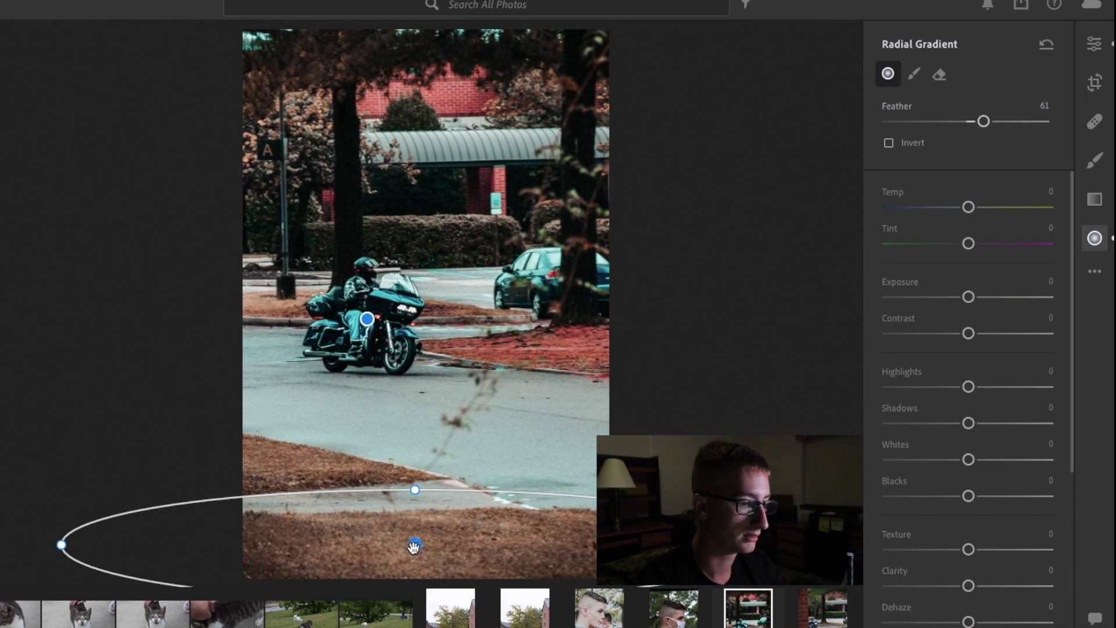
# - Set the foreground gradient's hue to +48.7 and add another radial gradient over the grass strip beside the road
pyautogui.scroll(-5, 944, 520)
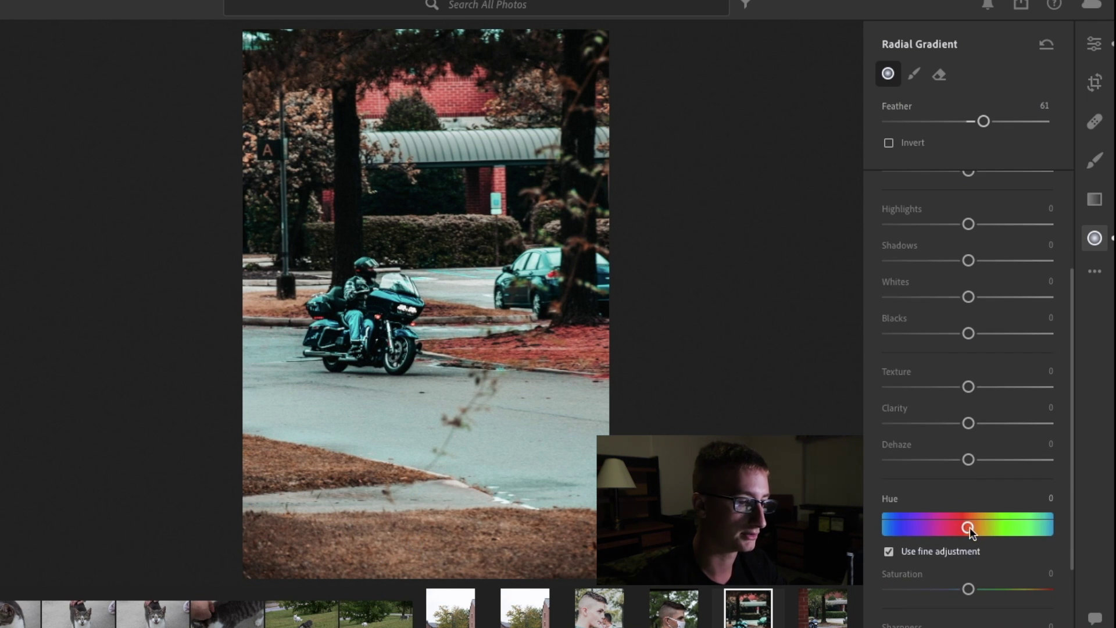
pyautogui.moveTo(970, 527); pyautogui.dragTo(992, 526)
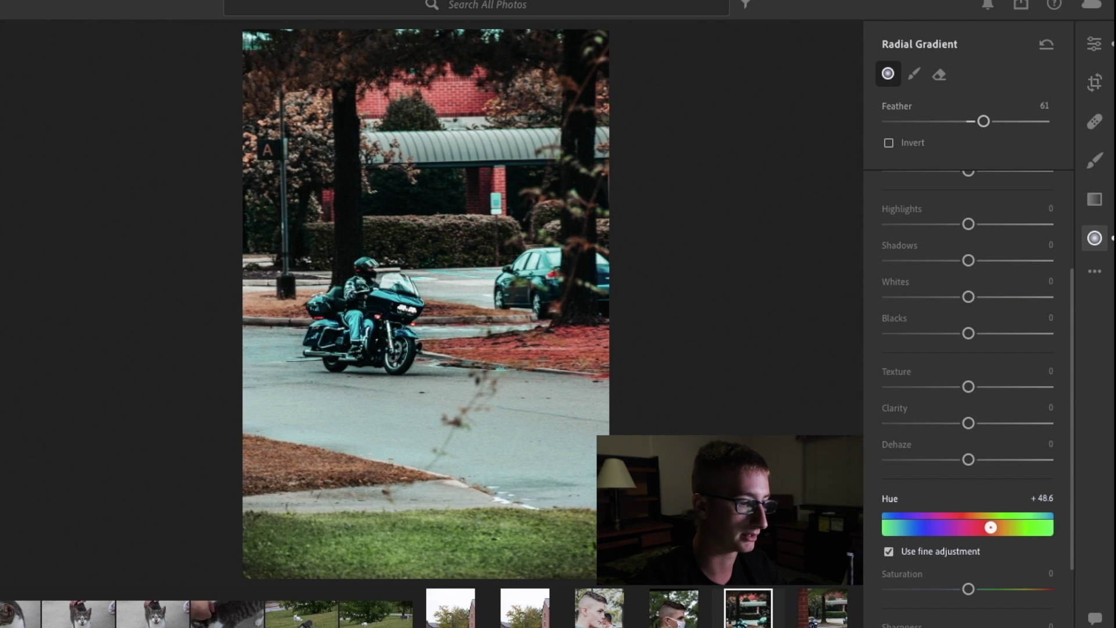
pyautogui.moveTo(992, 527); pyautogui.dragTo(992, 527)
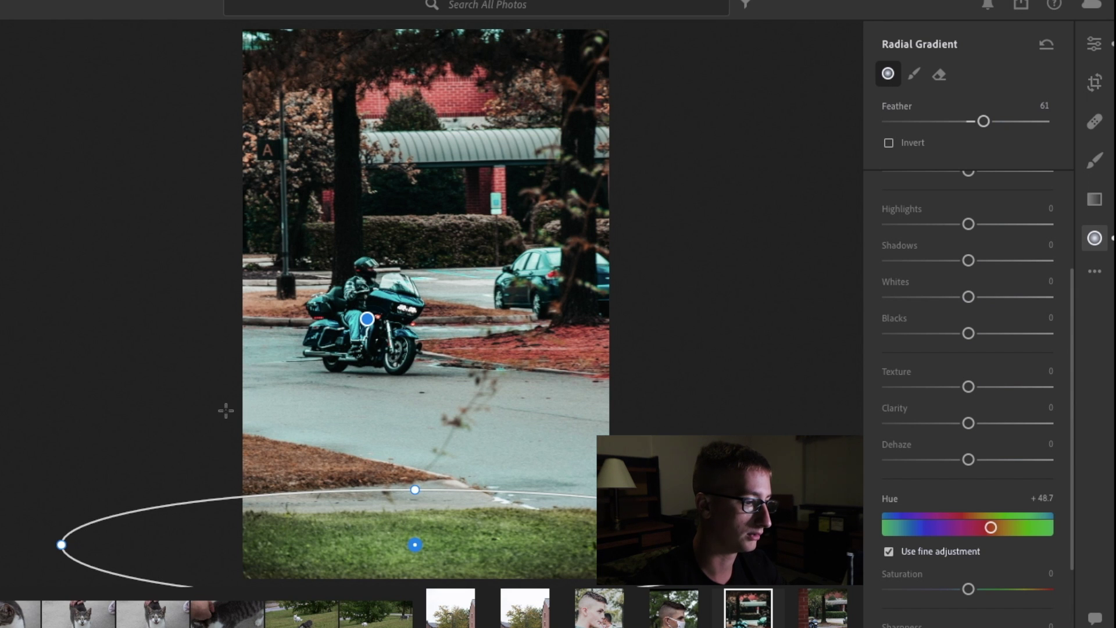
pyautogui.moveTo(225, 409); pyautogui.dragTo(383, 494)
pyautogui.moveTo(226, 410); pyautogui.dragTo(331, 440)
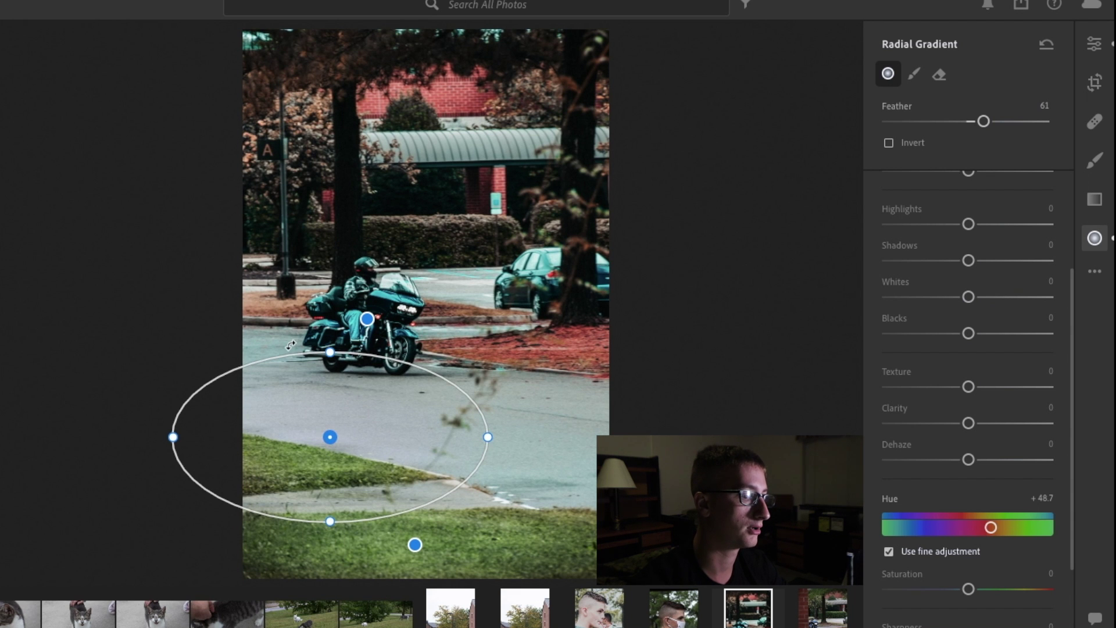
# - Try a small radial gradient over the road area just behind the motorcycle's rear wheel
pyautogui.hotkey('ctrl', '=')
pyautogui.hotkey('ctrl', '=')
pyautogui.hotkey('ctrl', '=')
pyautogui.hotkey('ctrl', '=')
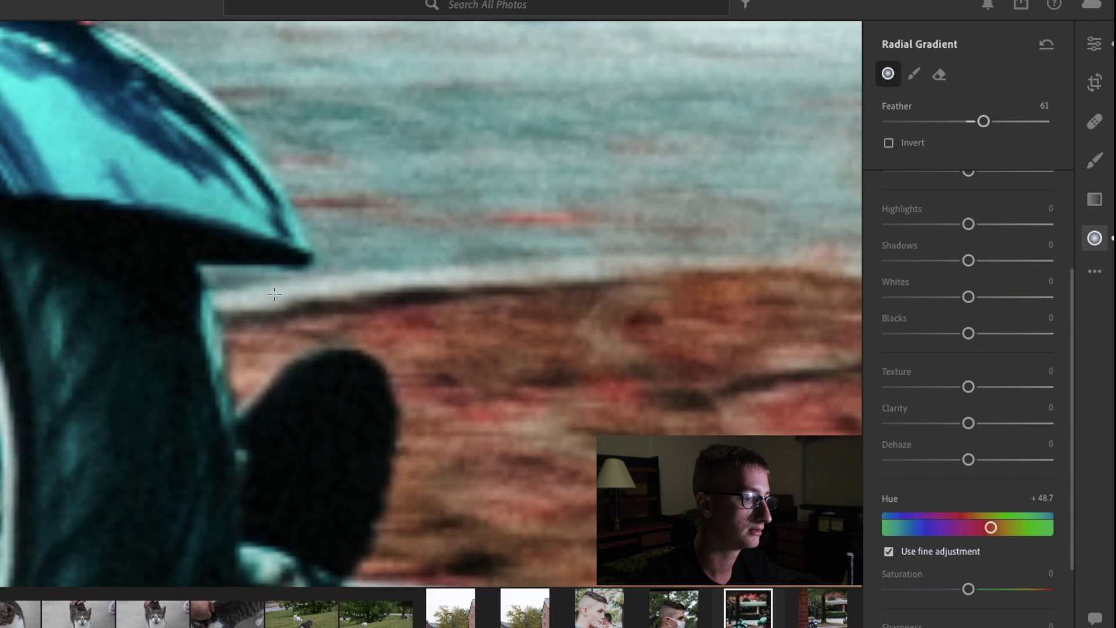
pyautogui.hotkey('ctrl', '-')
pyautogui.hotkey('ctrl', '-')
pyautogui.hotkey('ctrl', '-')
pyautogui.hotkey('ctrl', '-')
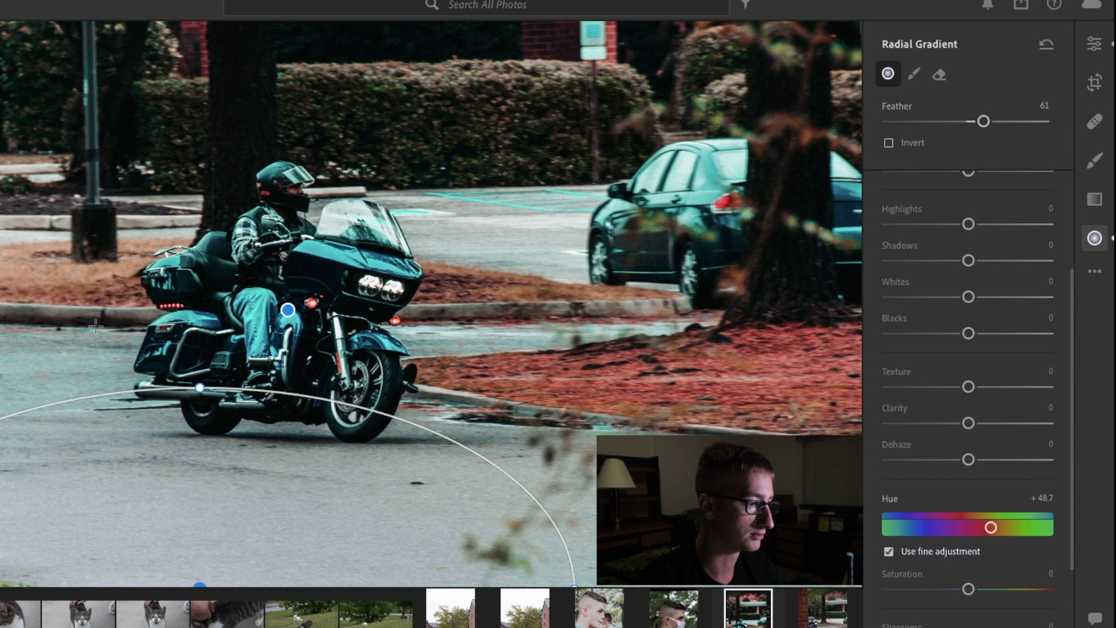
pyautogui.press('Escape')
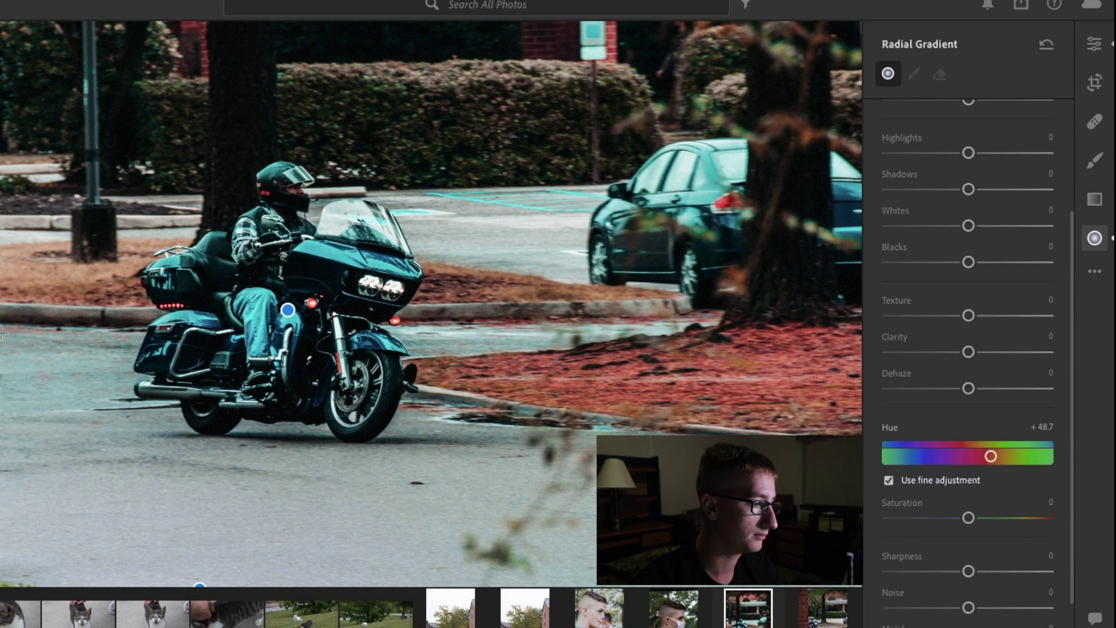
pyautogui.moveTo(2, 333); pyautogui.dragTo(98, 410)
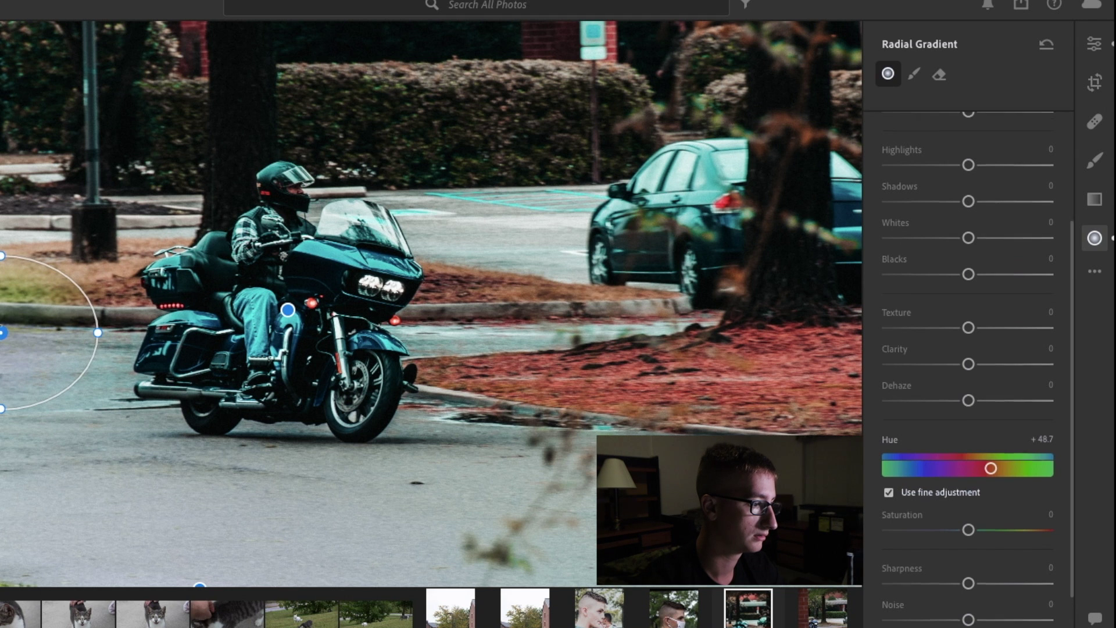
pyautogui.moveTo(68, 352); pyautogui.dragTo(57, 381)
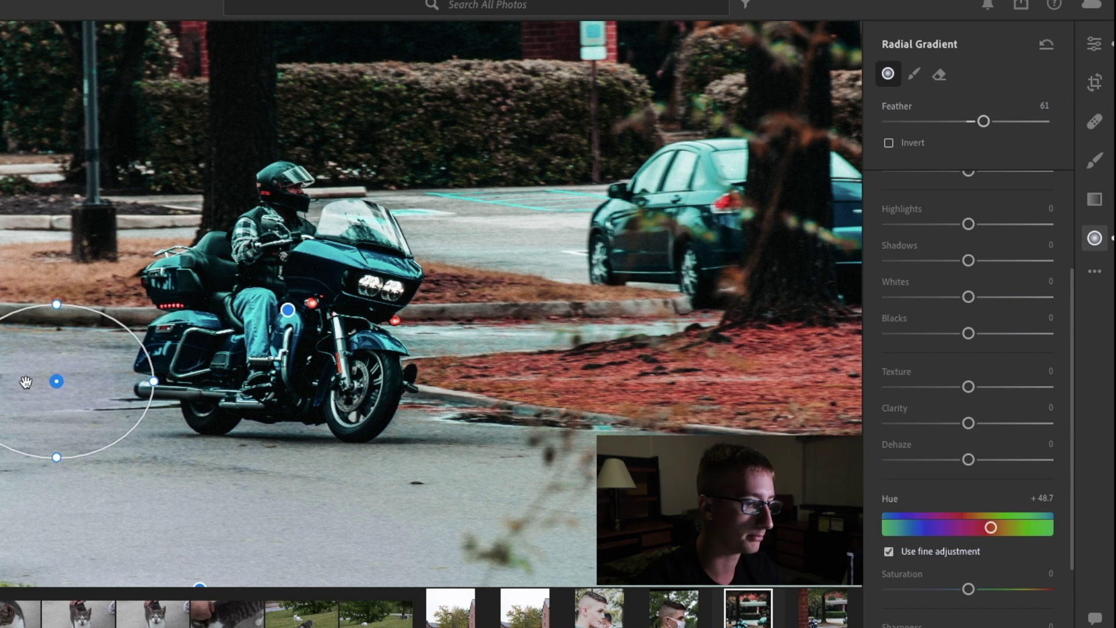
# - Reset the hue of the gradient behind the motorcycle to 0 and try a temperature of -2 before resetting it
pyautogui.doubleClick(892, 500)
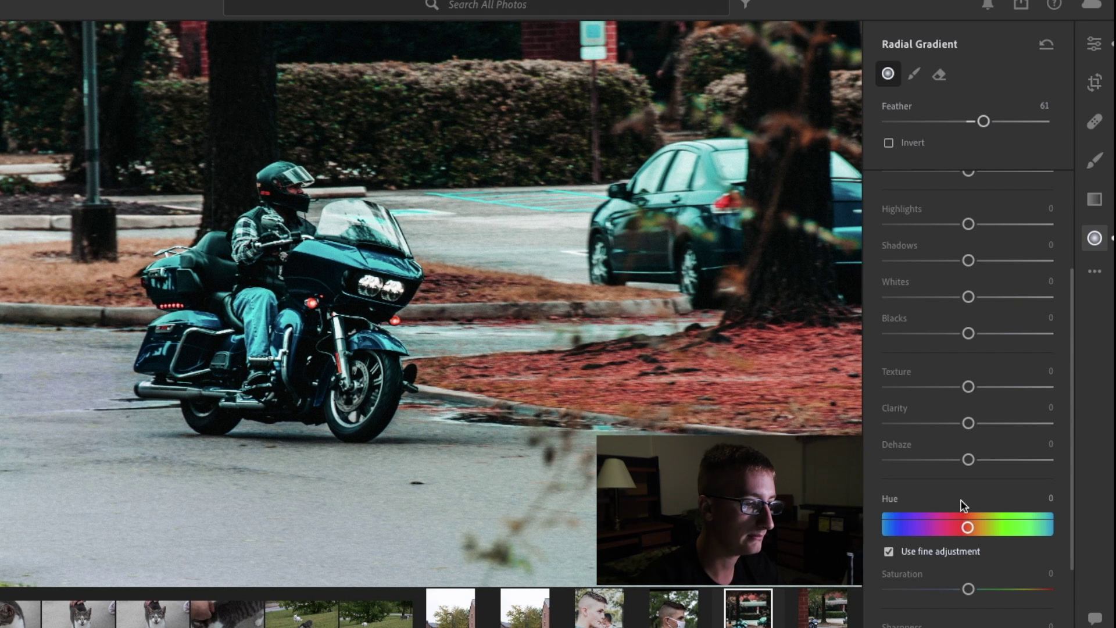
pyautogui.scroll(-3, 965, 503)
pyautogui.scroll(6, 966, 505)
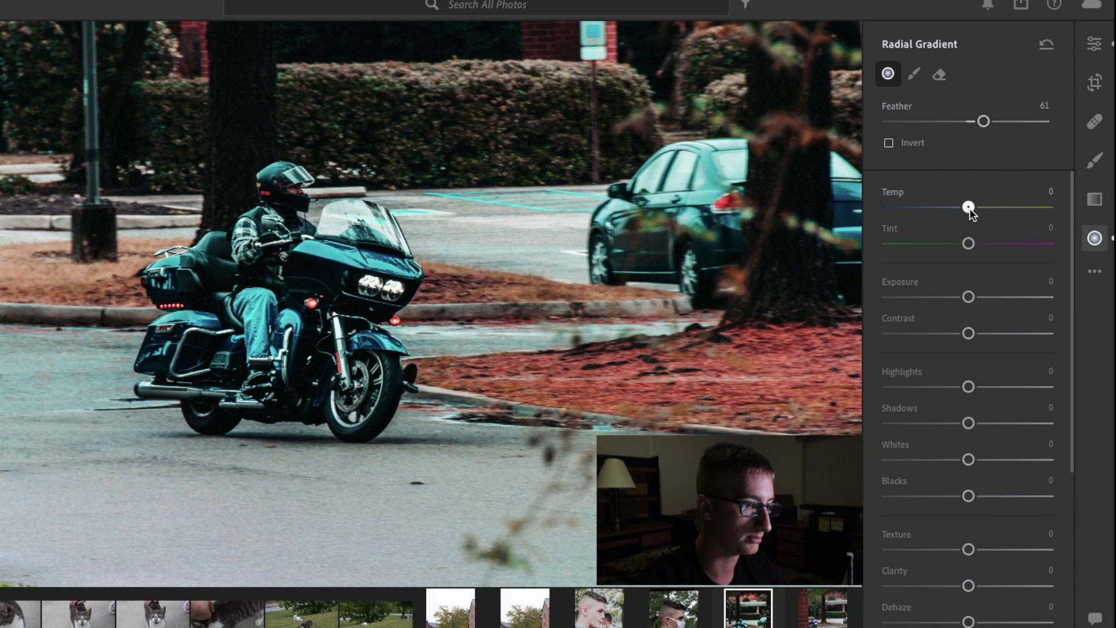
pyautogui.moveTo(970, 208); pyautogui.dragTo(930, 212)
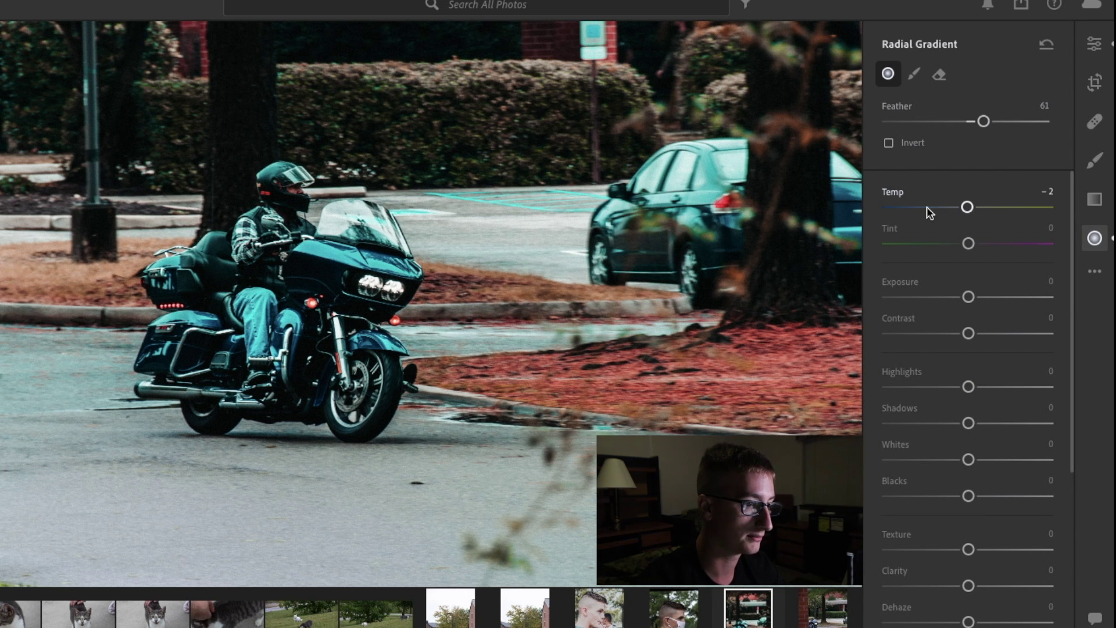
pyautogui.doubleClick(902, 194)
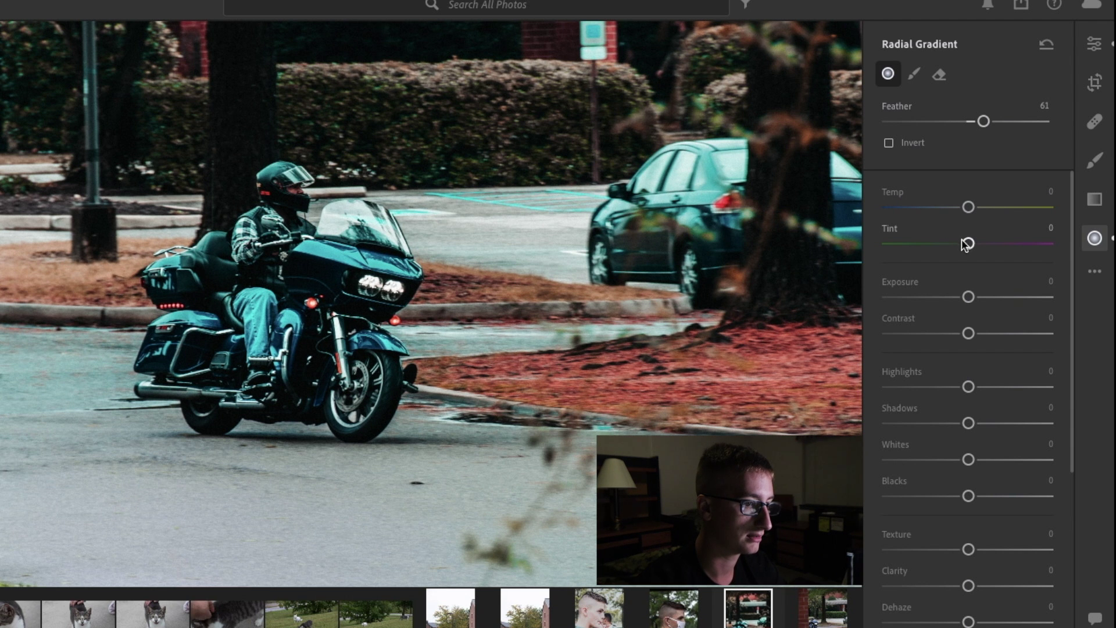
# - Try a tint of +3 on the gradient behind the motorcycle, reset it, and delete that gradient
pyautogui.moveTo(970, 245); pyautogui.dragTo(970, 242)
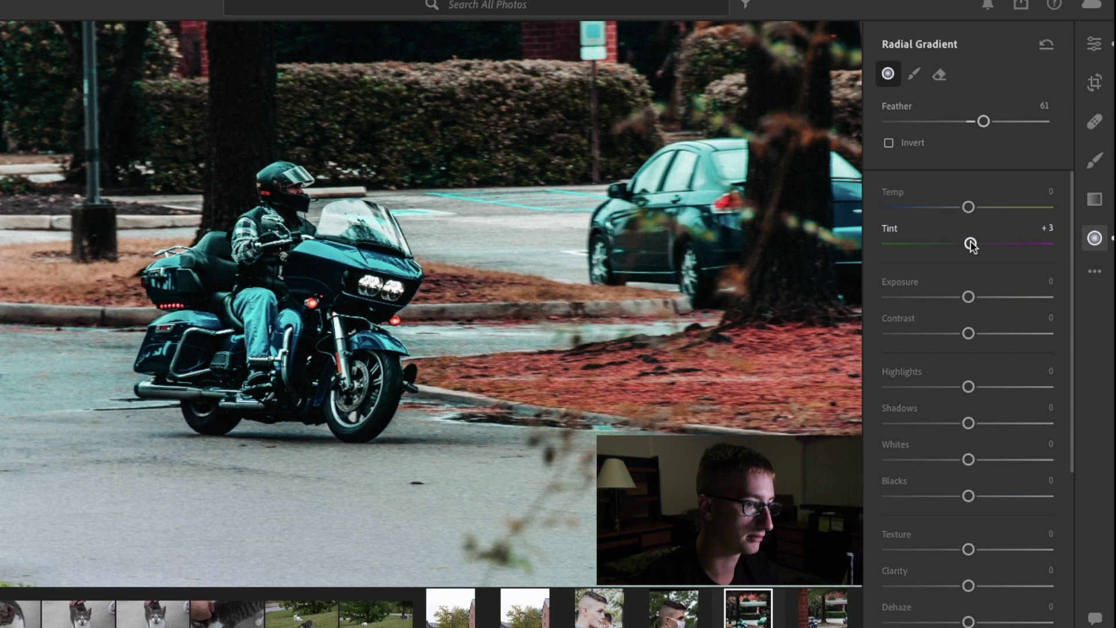
pyautogui.doubleClick(896, 229)
pyautogui.moveTo(969, 207)
pyautogui.mouseDown()
pyautogui.moveTo(1027, 209)
pyautogui.moveTo(971, 205)
pyautogui.mouseUp()
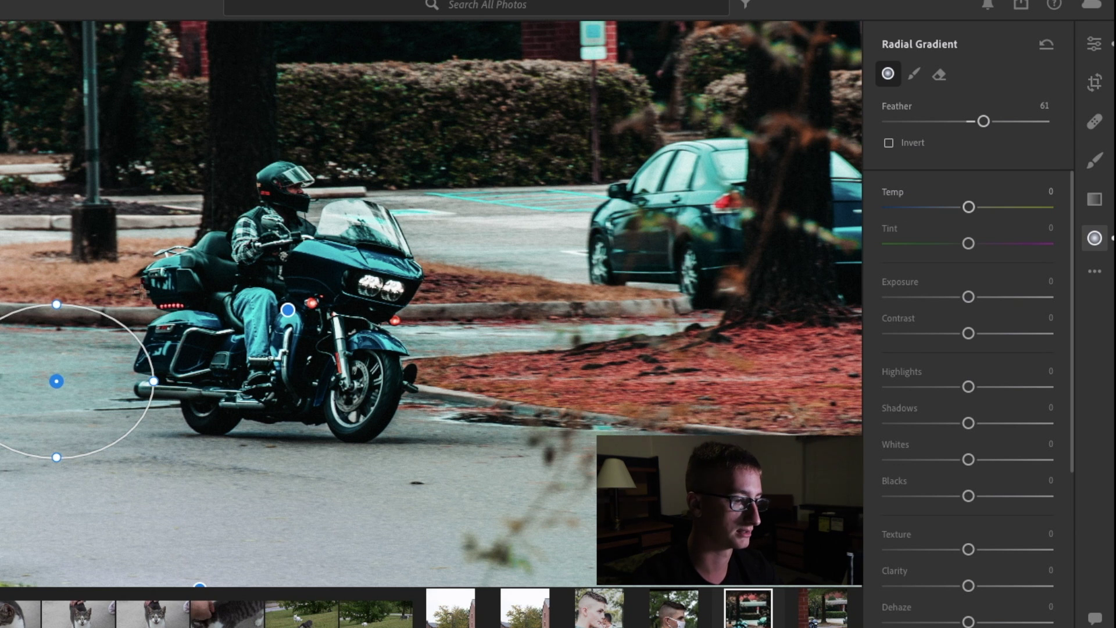
pyautogui.rightClick(56, 380)
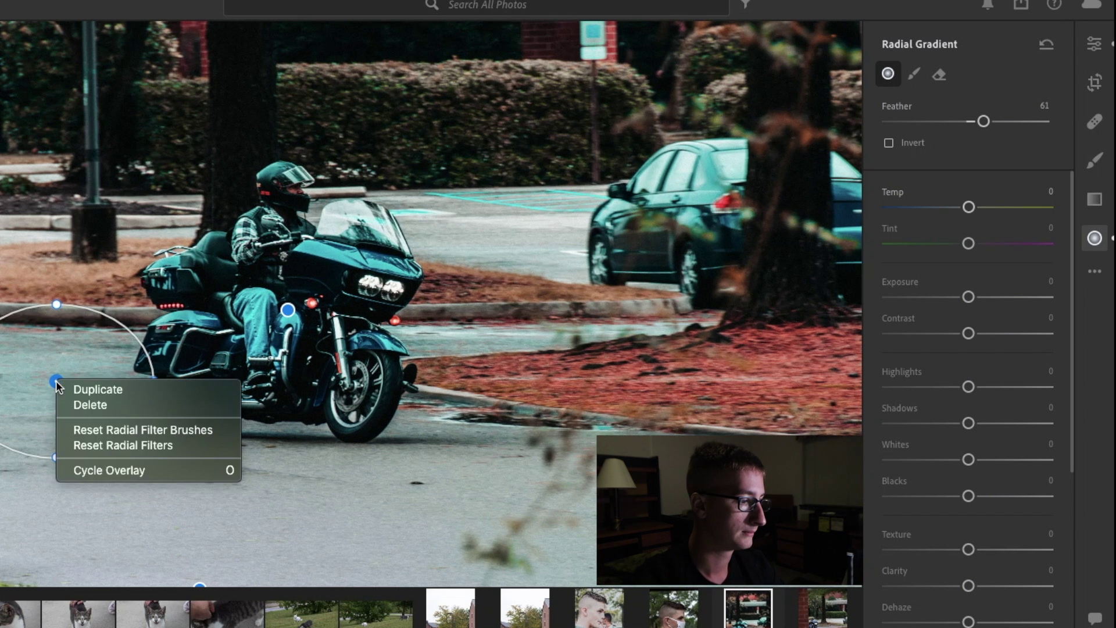
pyautogui.click(100, 405)
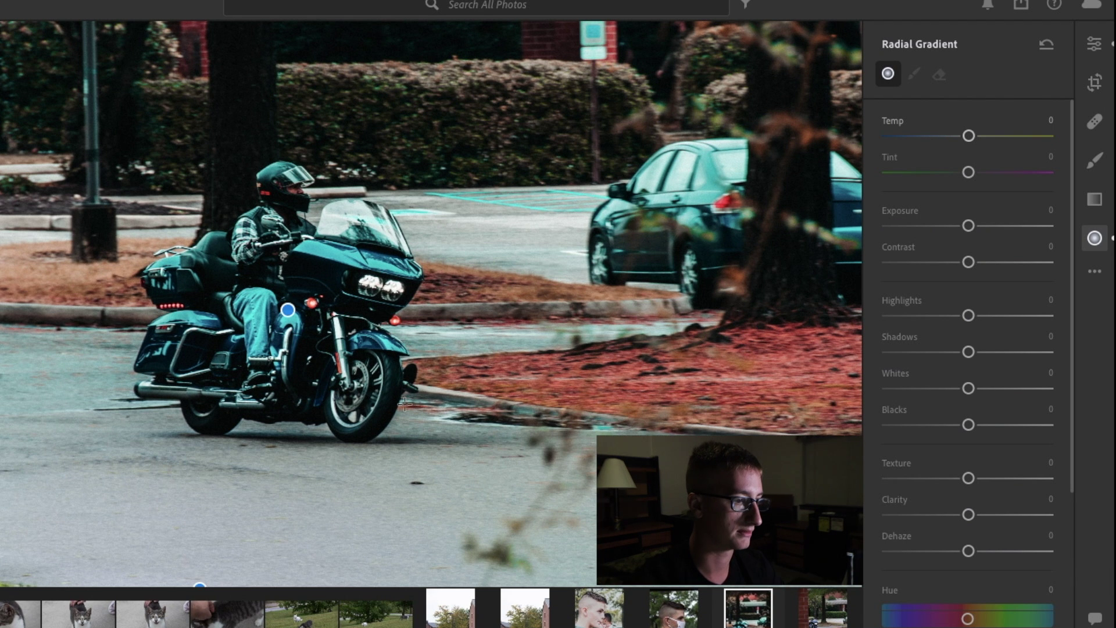
# - Return to the global edit settings and show the Color Mixer's hue adjustments
pyautogui.click(1090, 49)
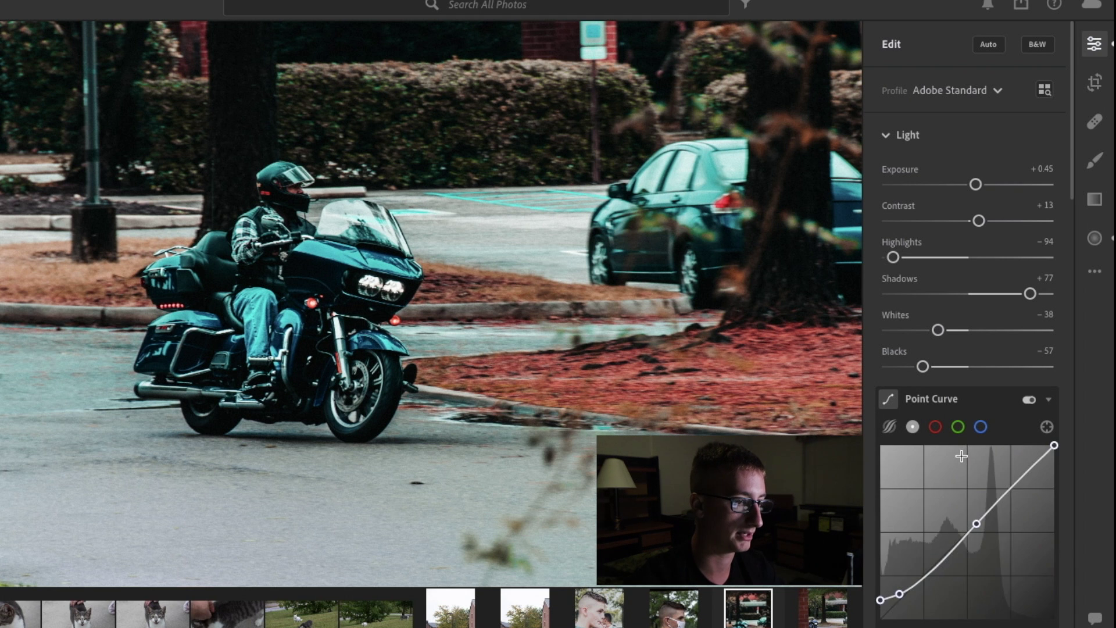
pyautogui.scroll(-10, 960, 457)
pyautogui.scroll(-3, 960, 463)
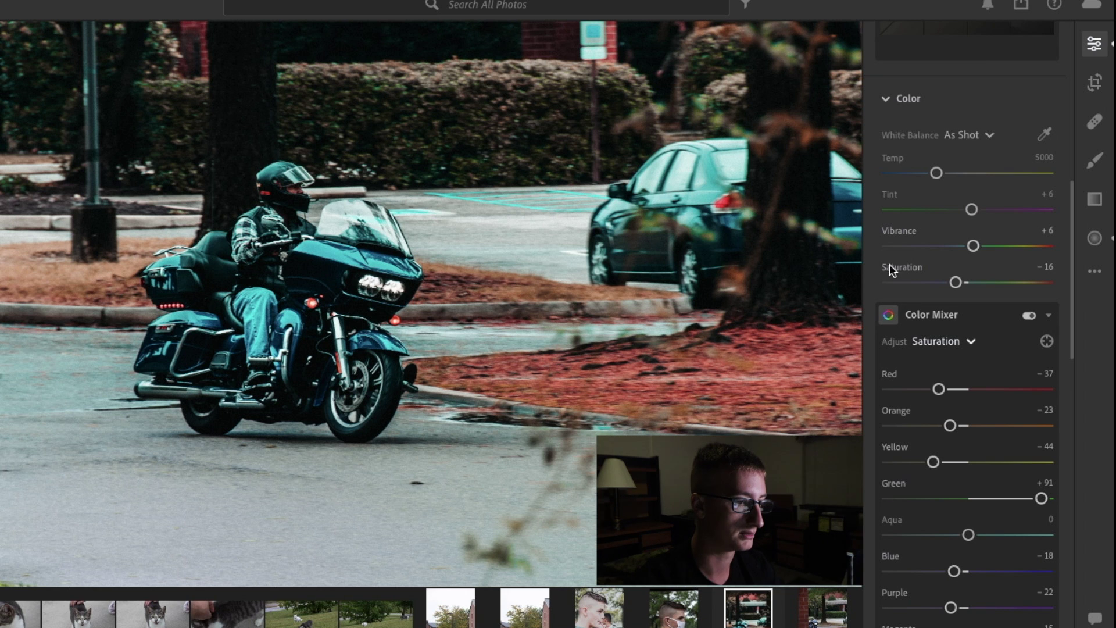
pyautogui.click(961, 346)
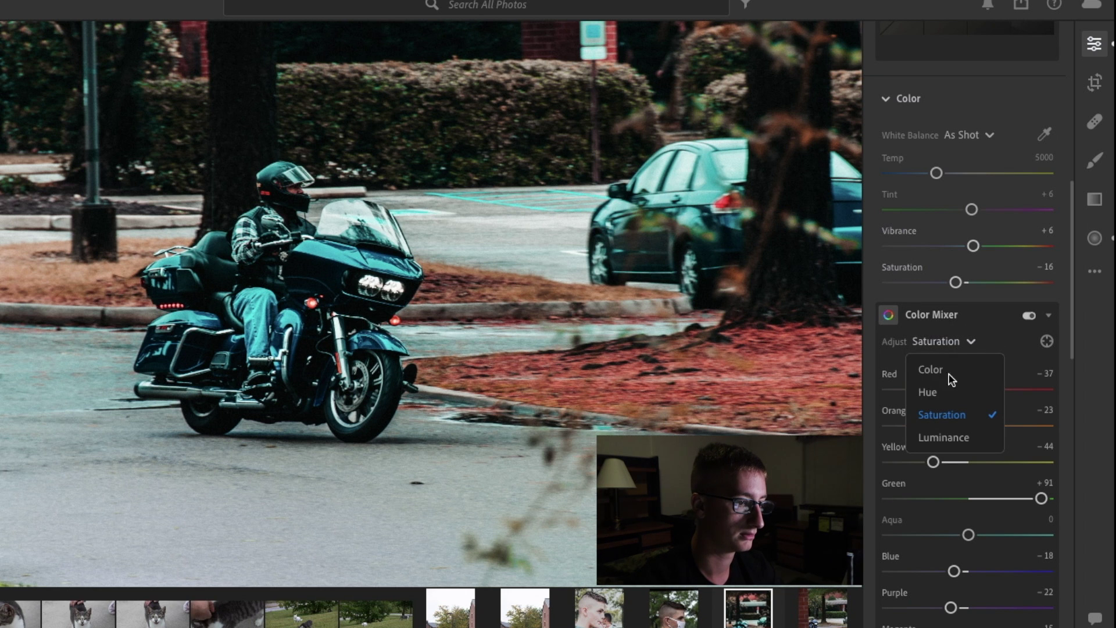
pyautogui.press('Return')
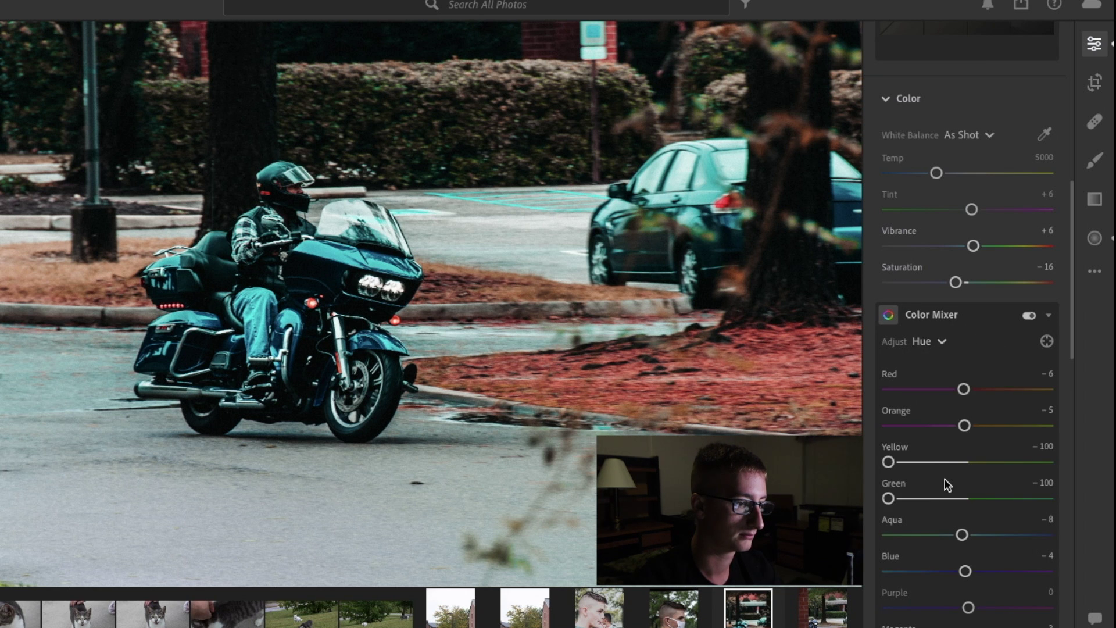
pyautogui.scroll(-1, 948, 474)
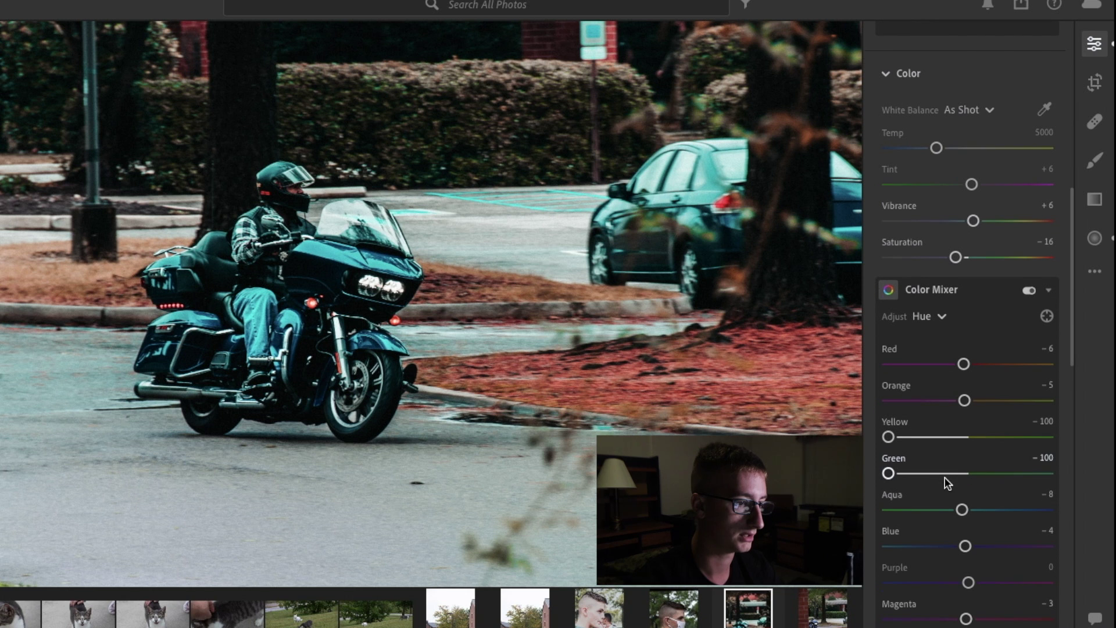
# - Reset the aqua luminance to 0 in the Color Mixer
pyautogui.click(943, 315)
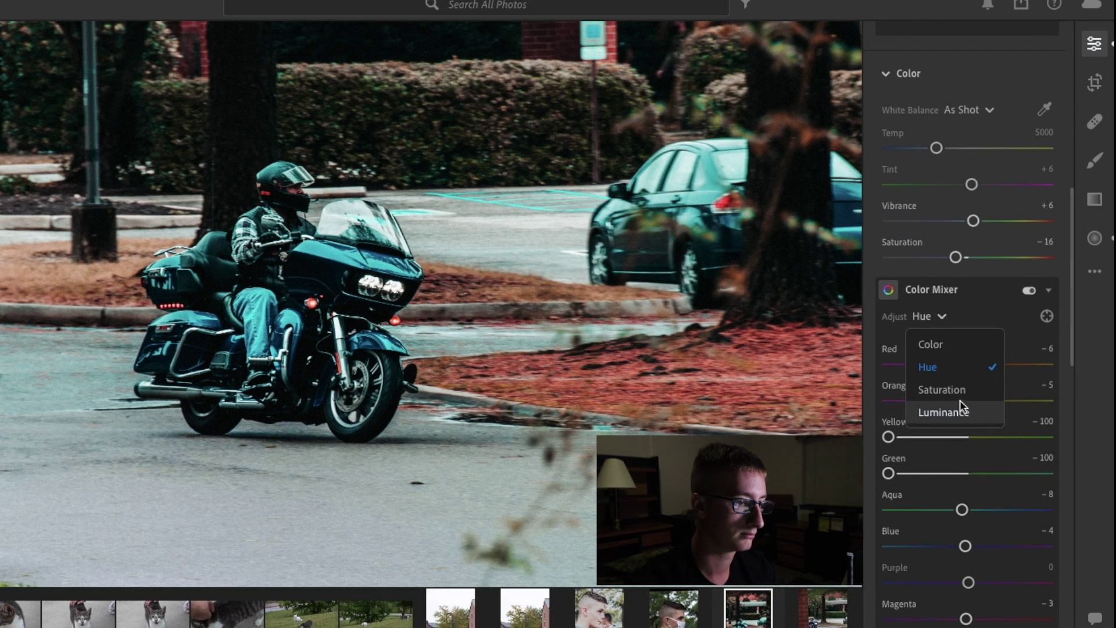
pyautogui.click(957, 413)
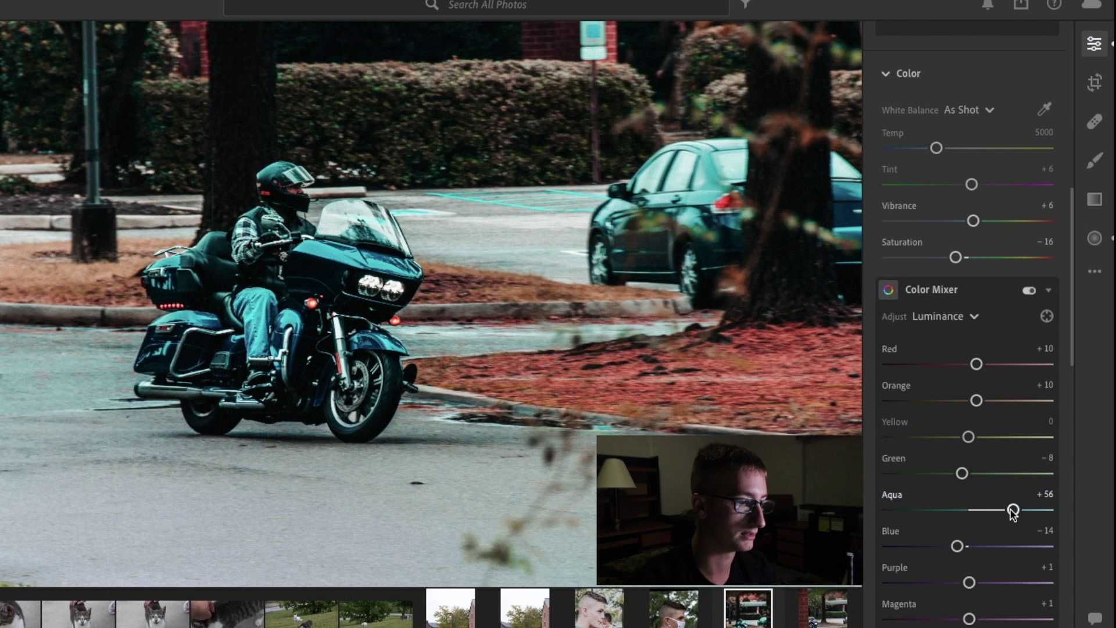
pyautogui.moveTo(1013, 511); pyautogui.dragTo(945, 512)
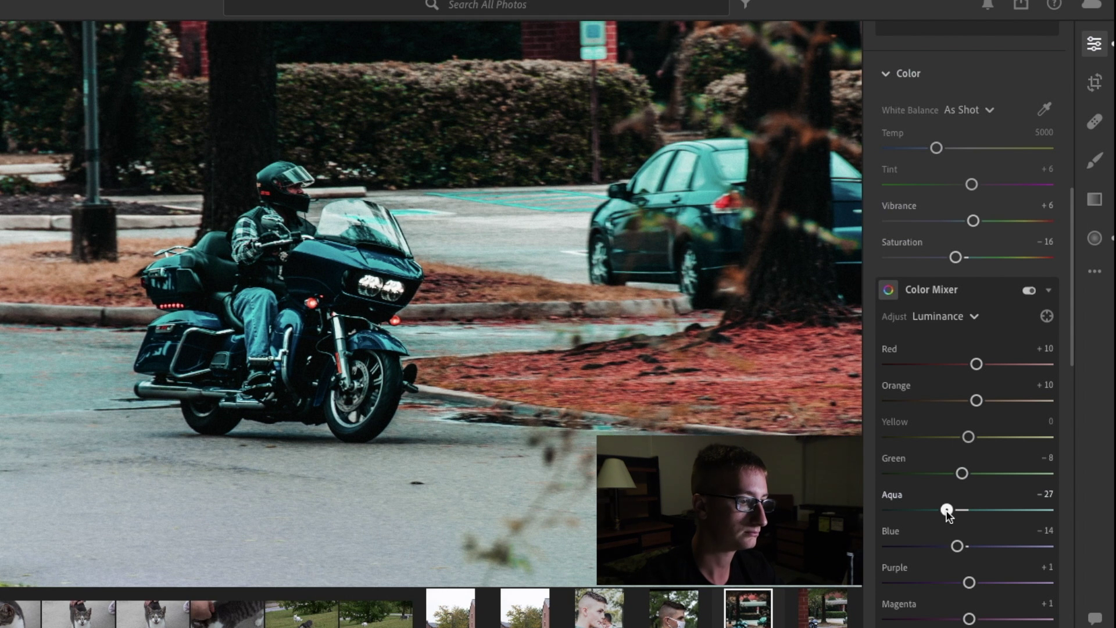
pyautogui.moveTo(964, 511); pyautogui.dragTo(967, 510)
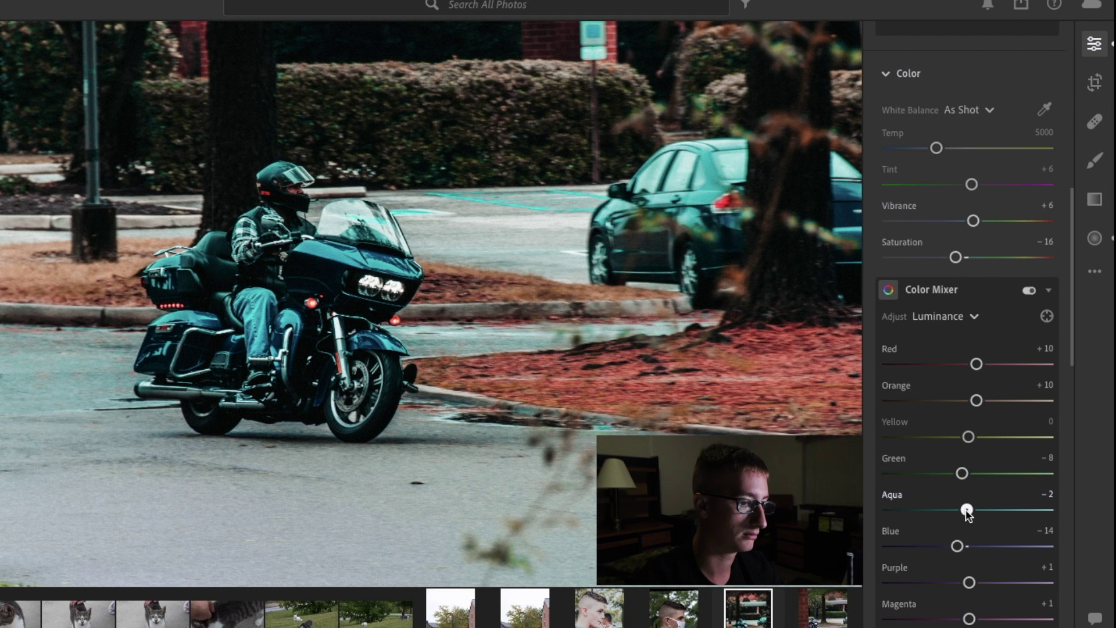
pyautogui.doubleClick(895, 488)
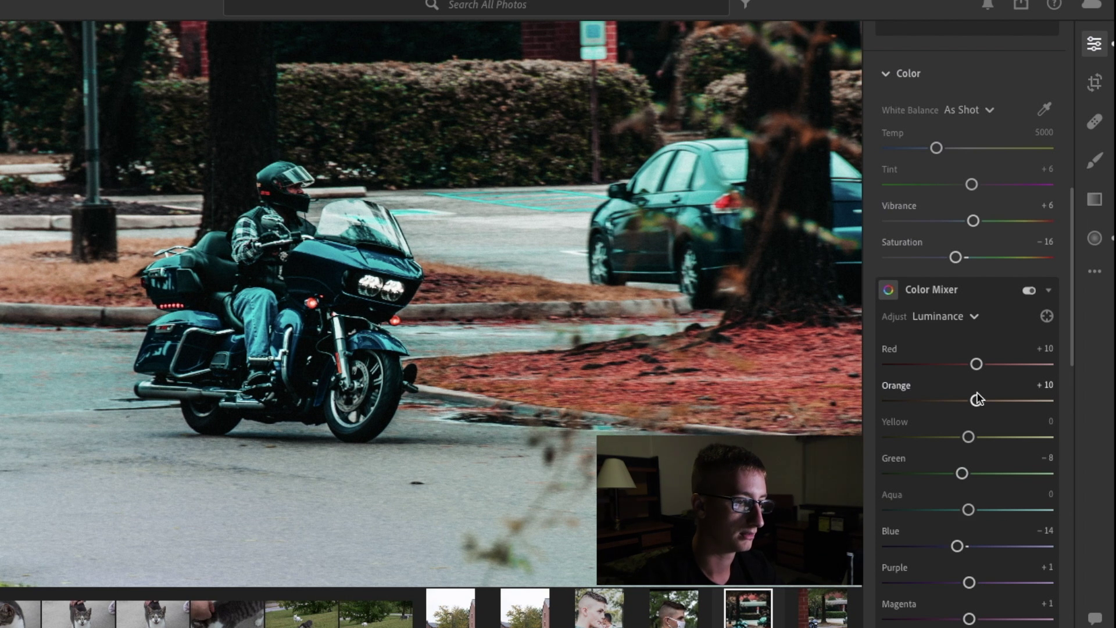
# - Switch the Color Mixer to its hue adjustments and try a green hue of about -7 before returning it to -100
pyautogui.click(965, 317)
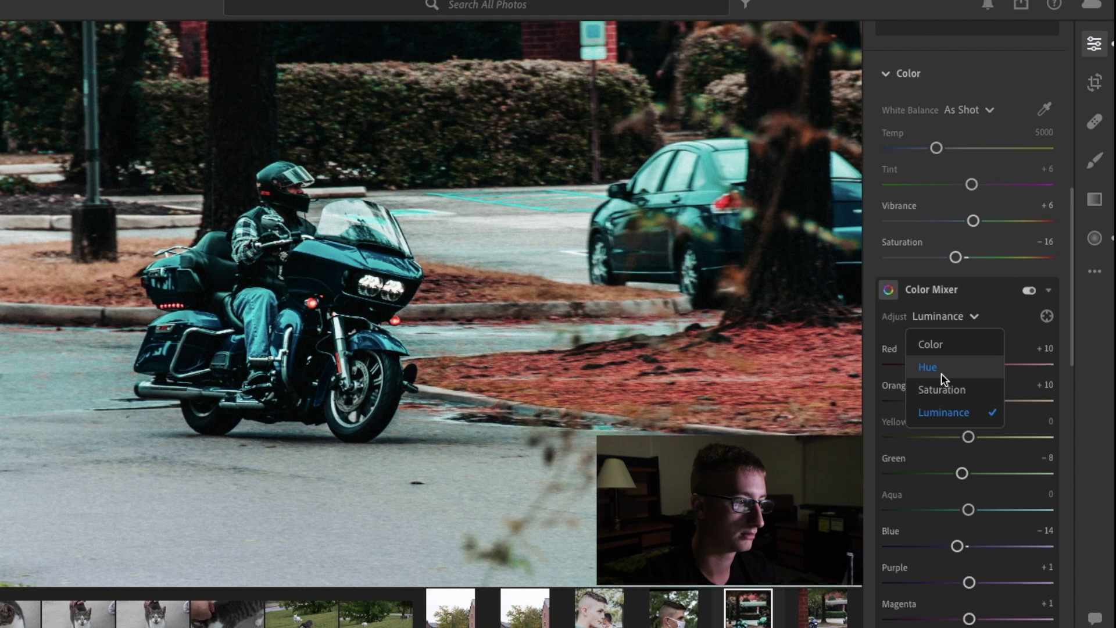
pyautogui.click(941, 372)
pyautogui.click(942, 316)
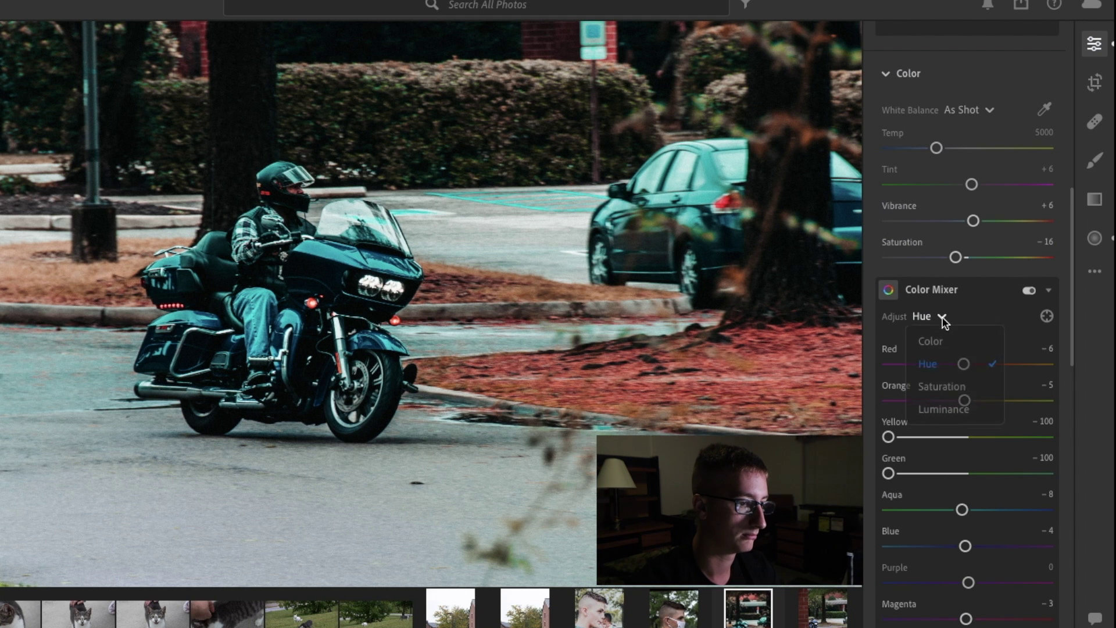
pyautogui.click(941, 367)
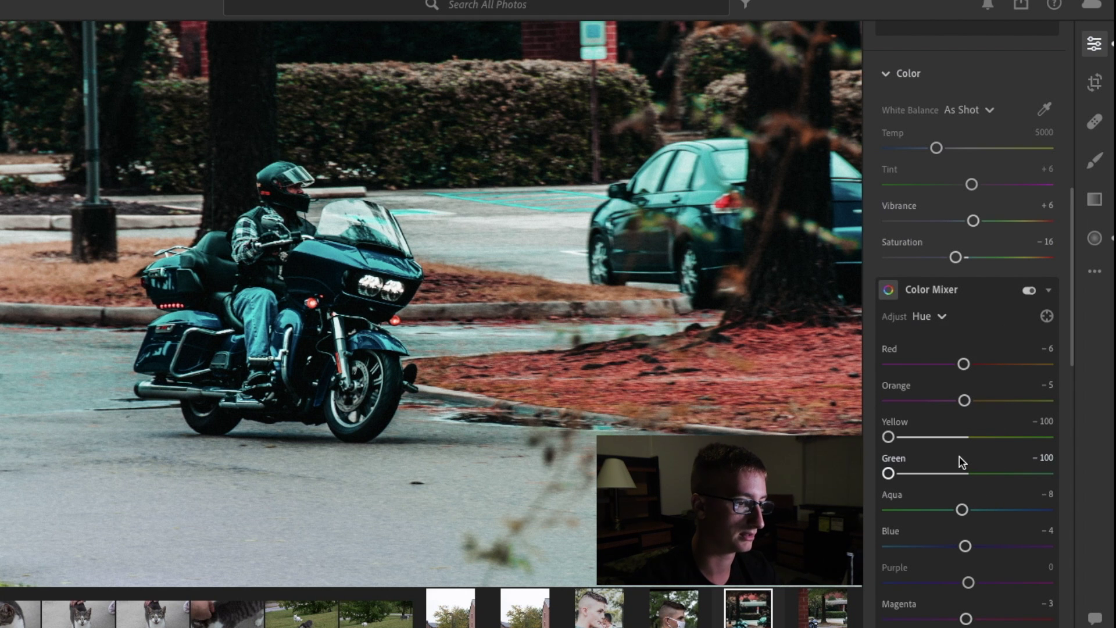
pyautogui.moveTo(894, 473); pyautogui.dragTo(968, 476)
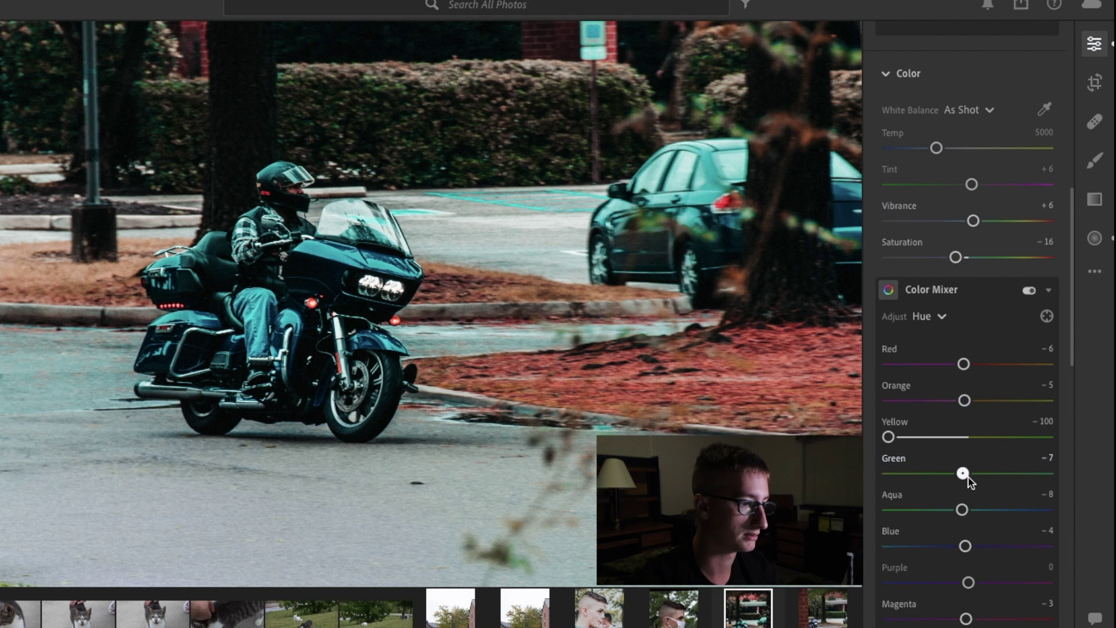
pyautogui.moveTo(972, 477); pyautogui.dragTo(864, 472)
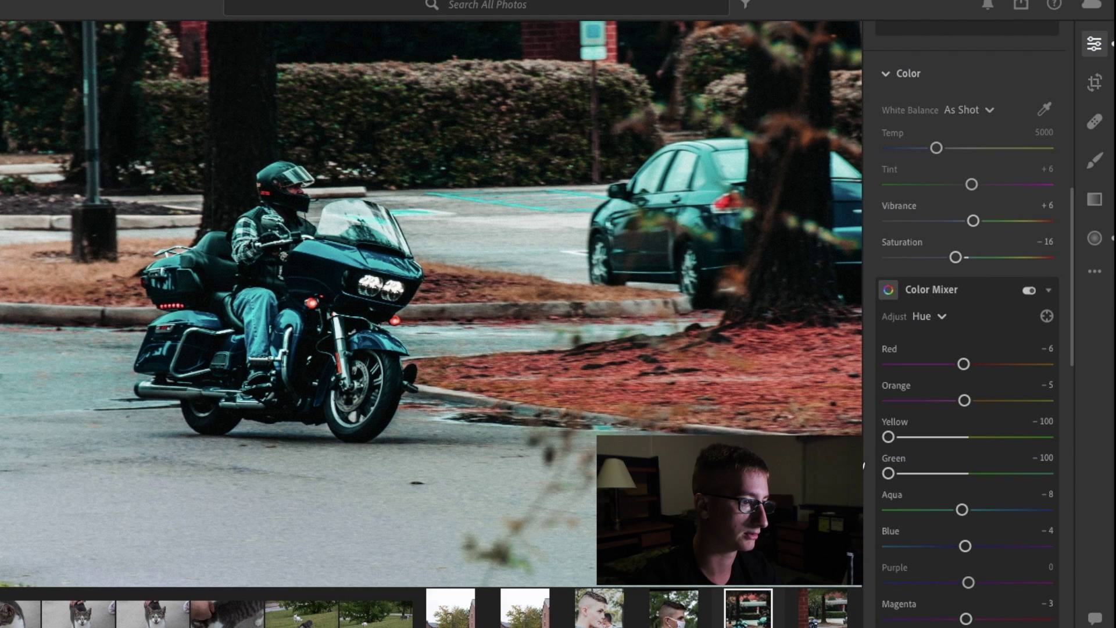
# - Set the yellow hue to +12 in the Color Mixer and check the whole photo and the motorcycle close up
pyautogui.click(978, 437)
pyautogui.scroll(-1, 978, 435)
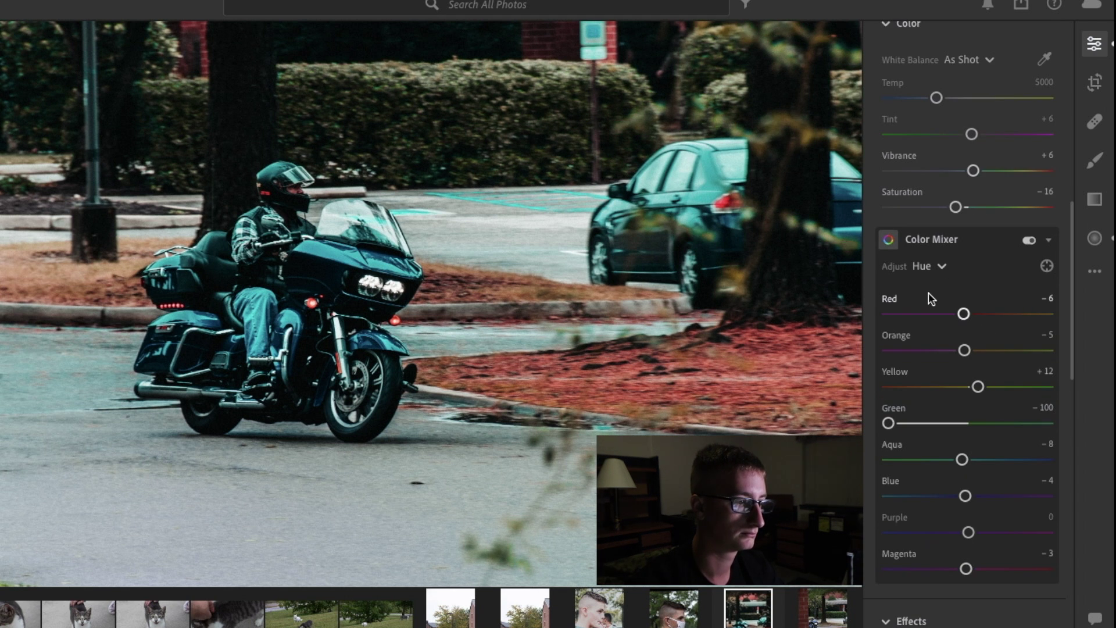
pyautogui.click(519, 379)
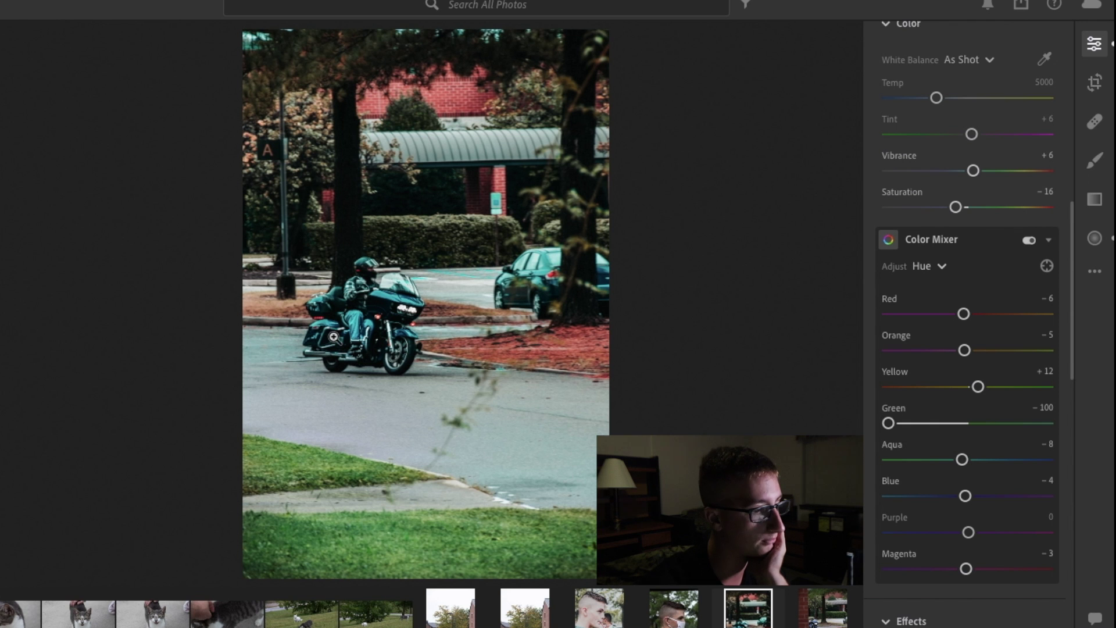
pyautogui.click(292, 343)
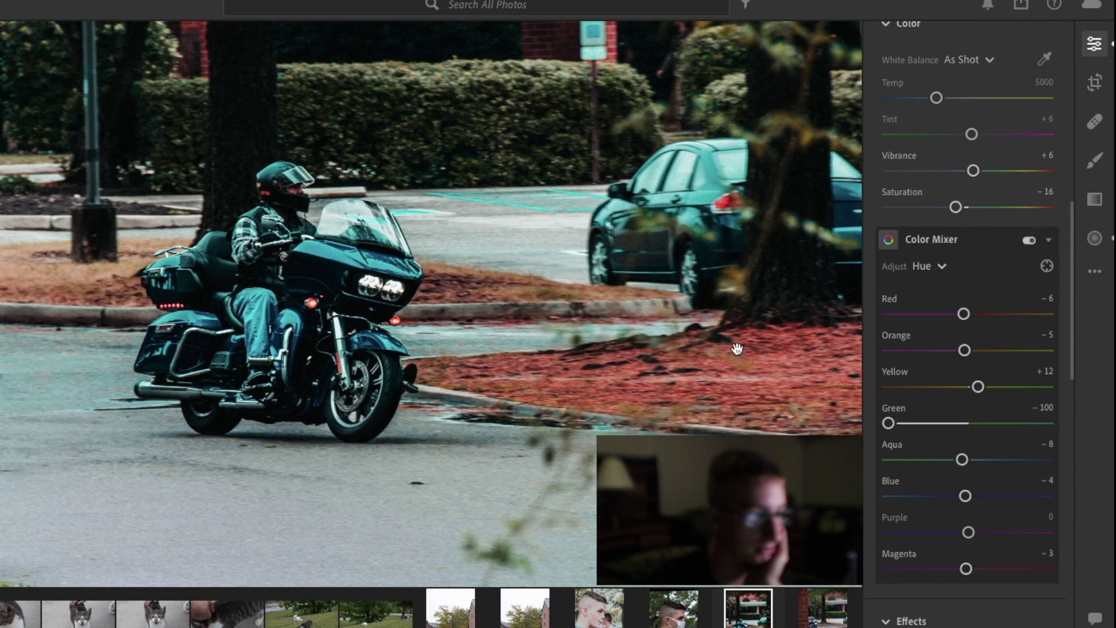
pyautogui.click(1102, 198)
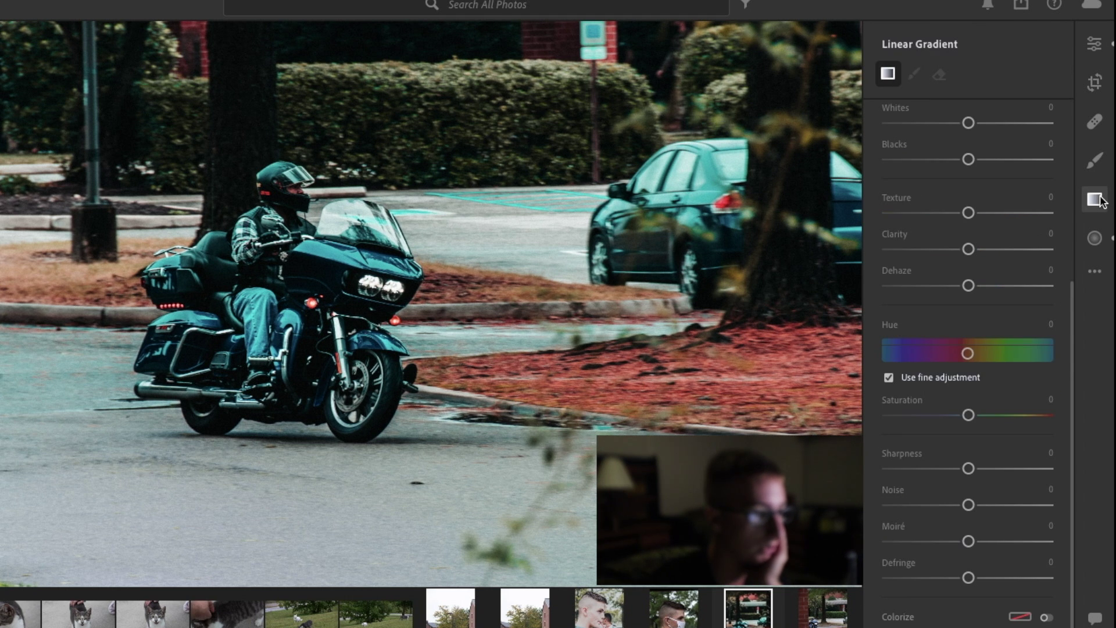
pyautogui.click(1095, 238)
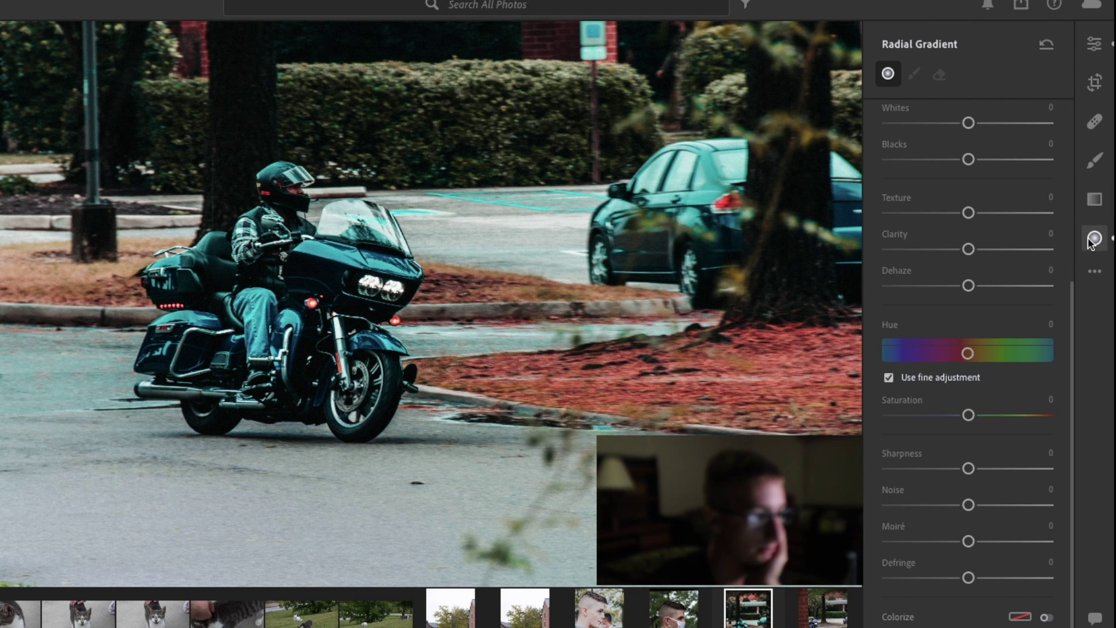
pyautogui.moveTo(287, 310); pyautogui.dragTo(199, 584)
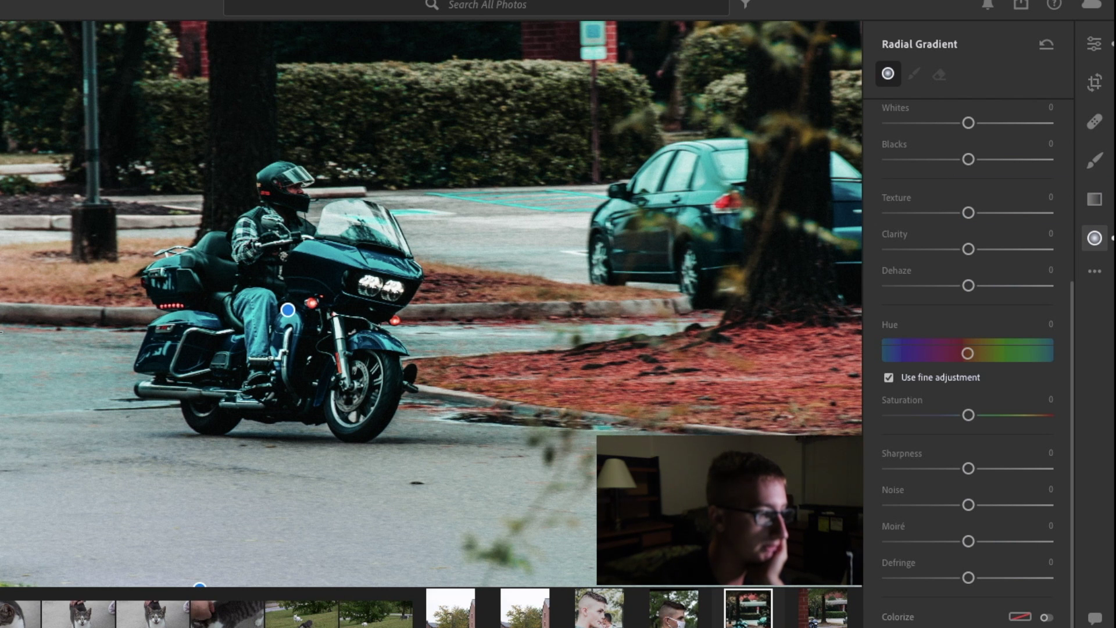
pyautogui.press('e')
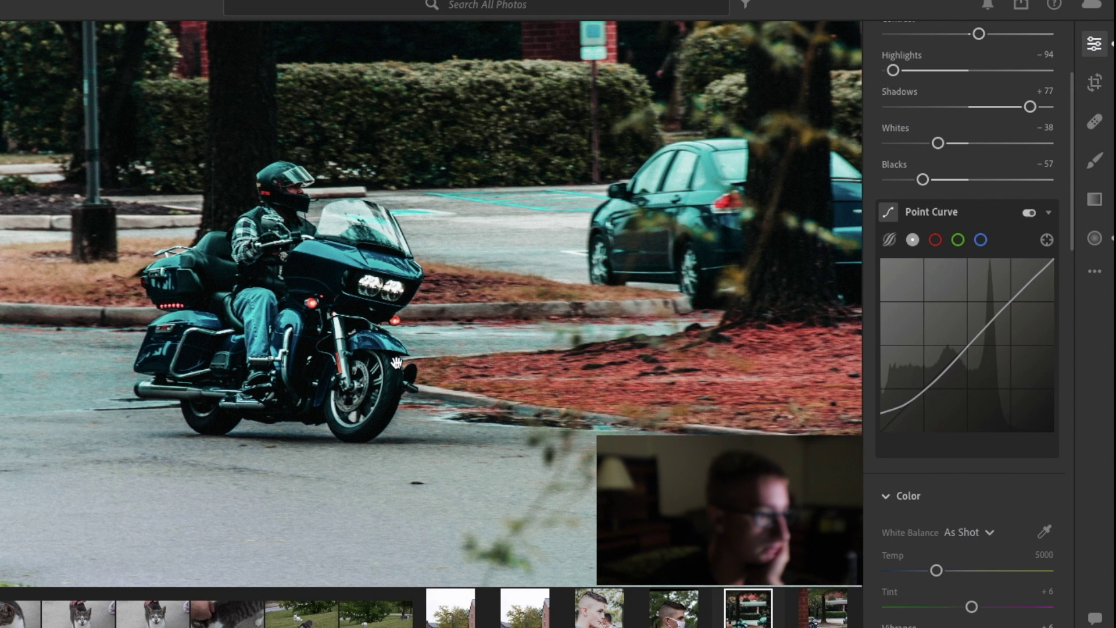
pyautogui.press('r')
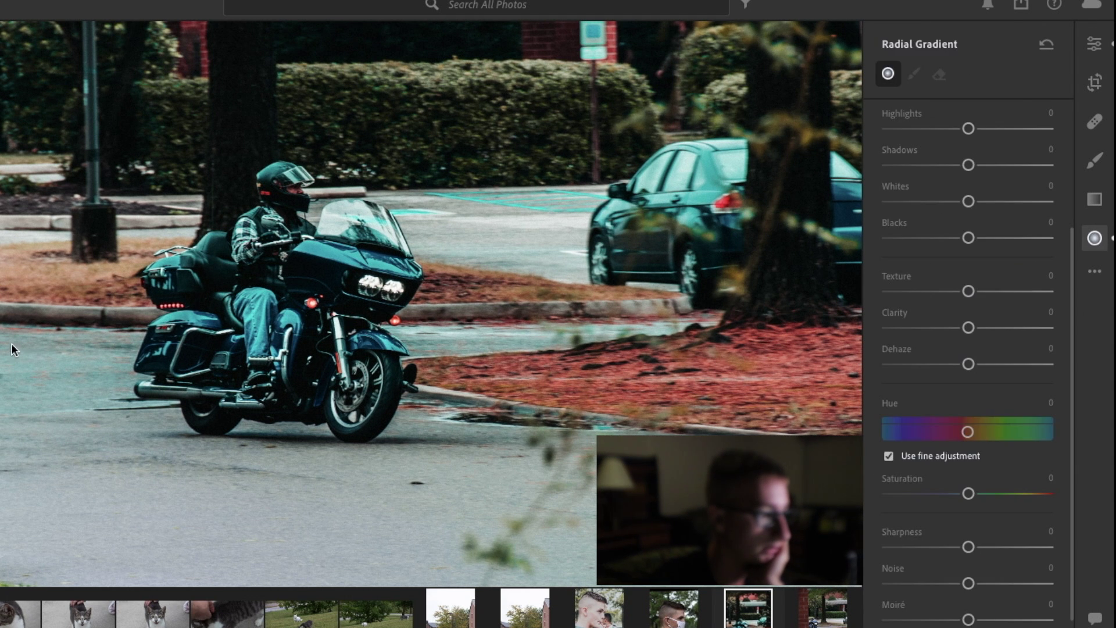
pyautogui.press('r')
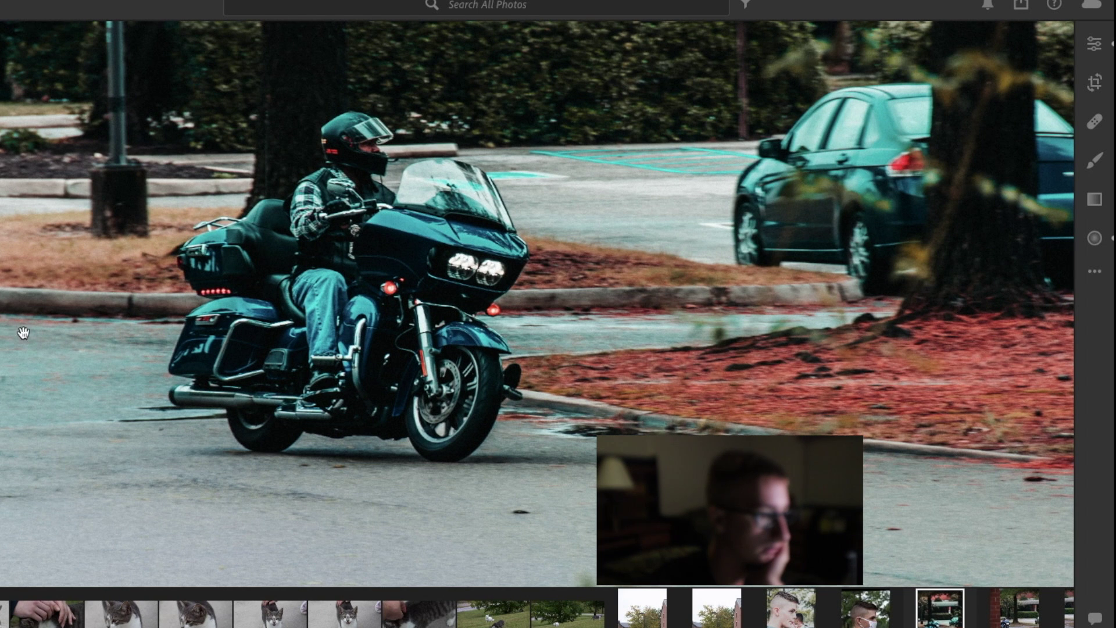
# - Add a radial gradient over the road behind the motorcycle at the photo's edge and shape it around the rear wheel area
pyautogui.click(1095, 239)
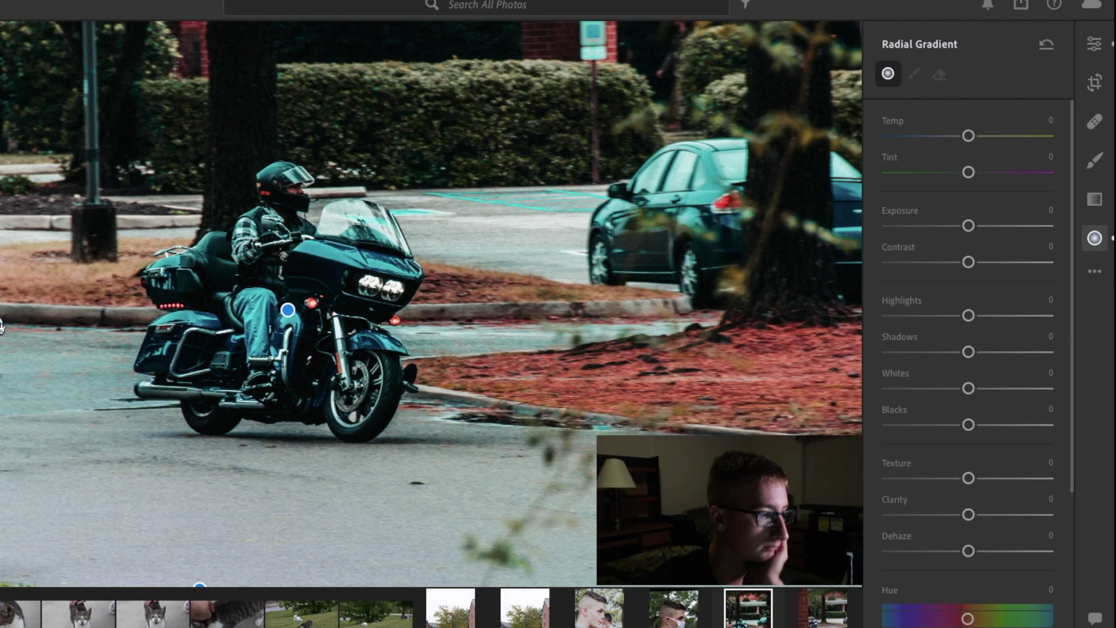
pyautogui.moveTo(1, 328); pyautogui.dragTo(137, 326)
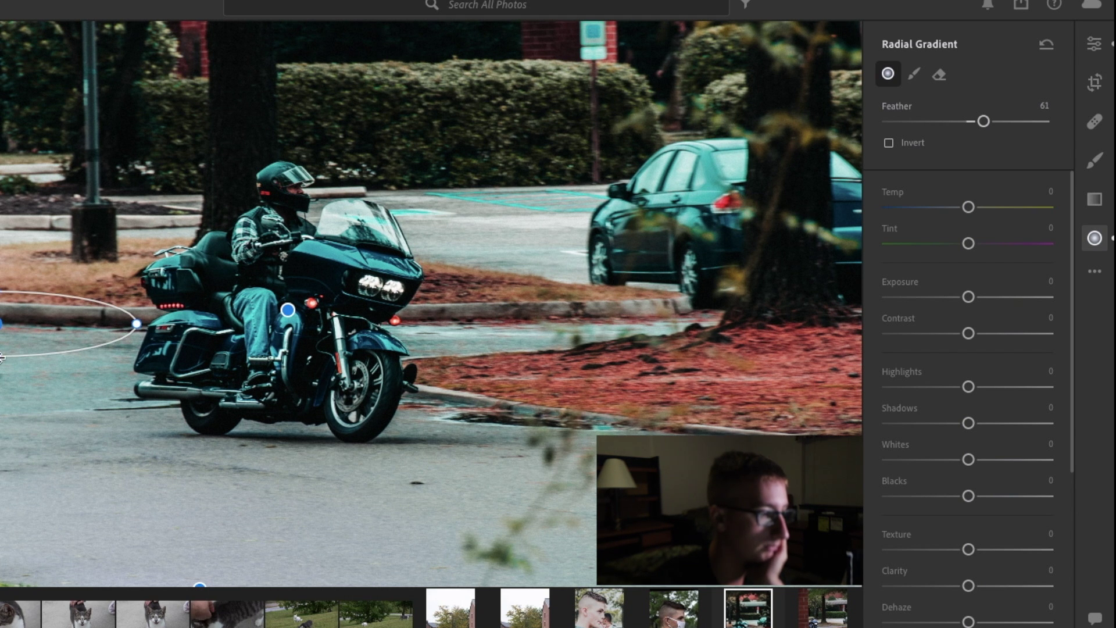
pyautogui.moveTo(2, 379)
pyautogui.mouseDown()
pyautogui.moveTo(2, 335)
pyautogui.moveTo(7, 392)
pyautogui.moveTo(14, 372)
pyautogui.mouseUp()
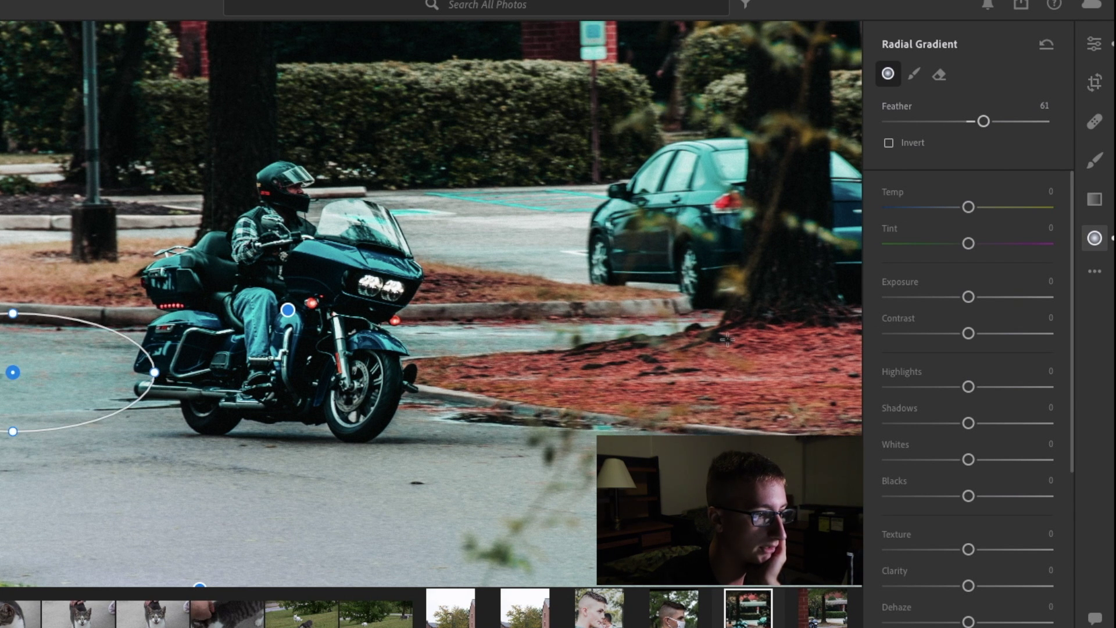
# - Set the saturation of the road gradient behind the motorcycle to -100 and enlarge its ellipse to cover more pavement
pyautogui.scroll(-3, 934, 455)
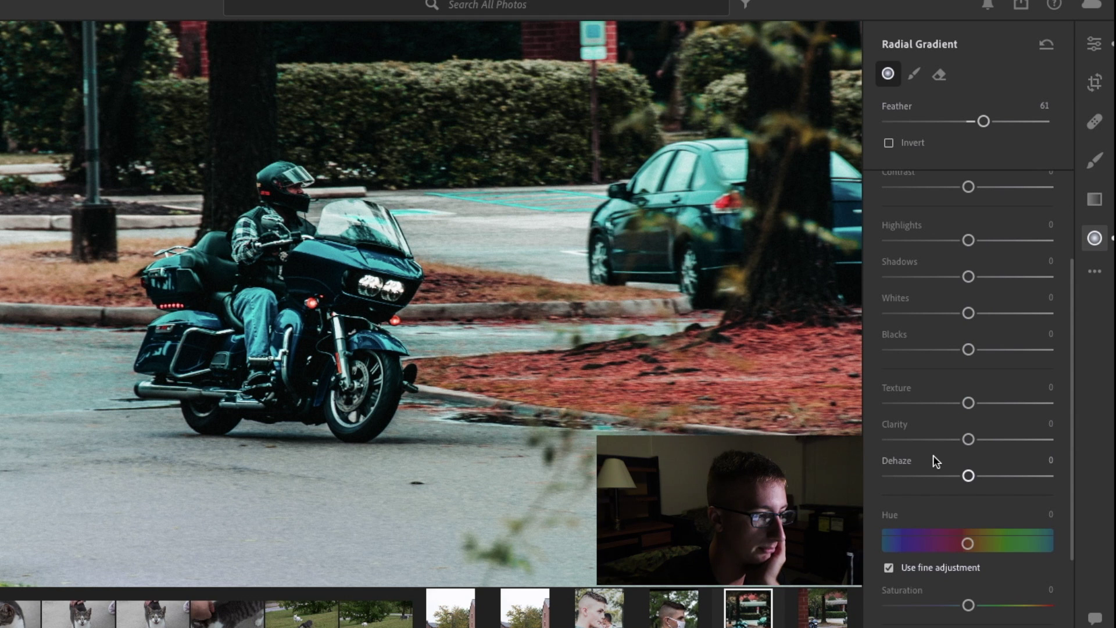
pyautogui.moveTo(971, 611); pyautogui.dragTo(880, 609)
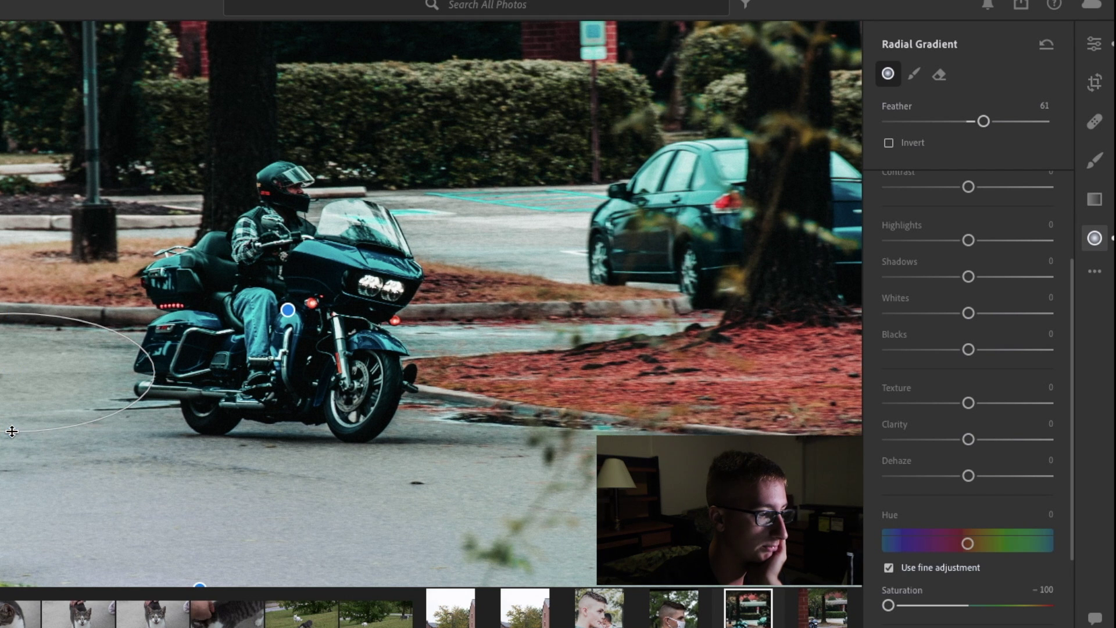
pyautogui.moveTo(13, 444); pyautogui.dragTo(12, 451)
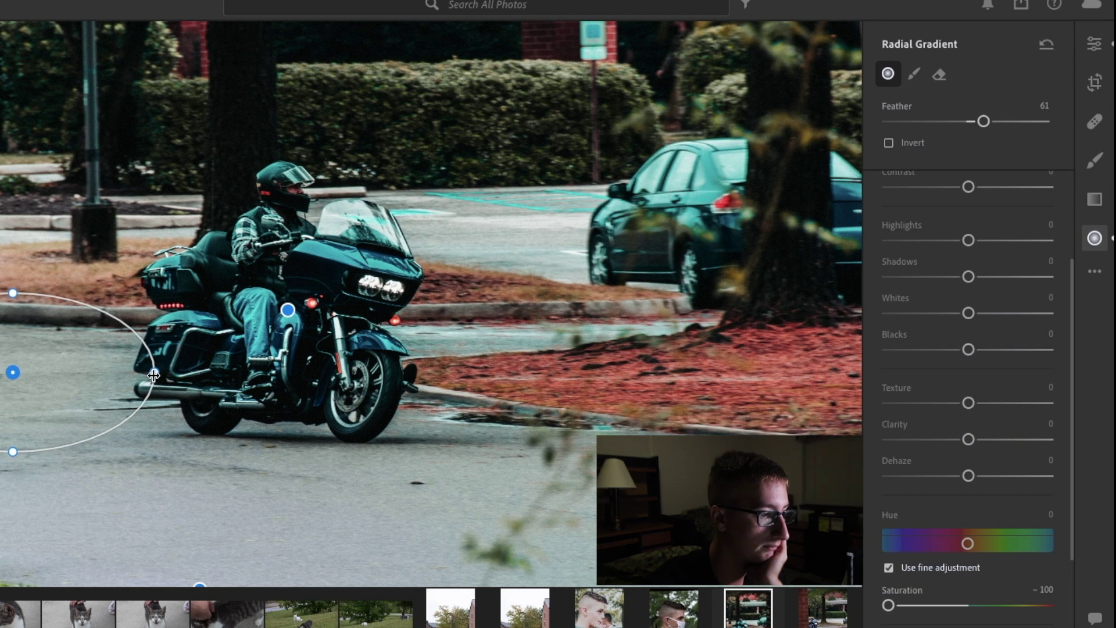
pyautogui.moveTo(156, 377)
pyautogui.mouseDown()
pyautogui.moveTo(145, 375)
pyautogui.moveTo(230, 370)
pyautogui.moveTo(137, 367)
pyautogui.mouseUp()
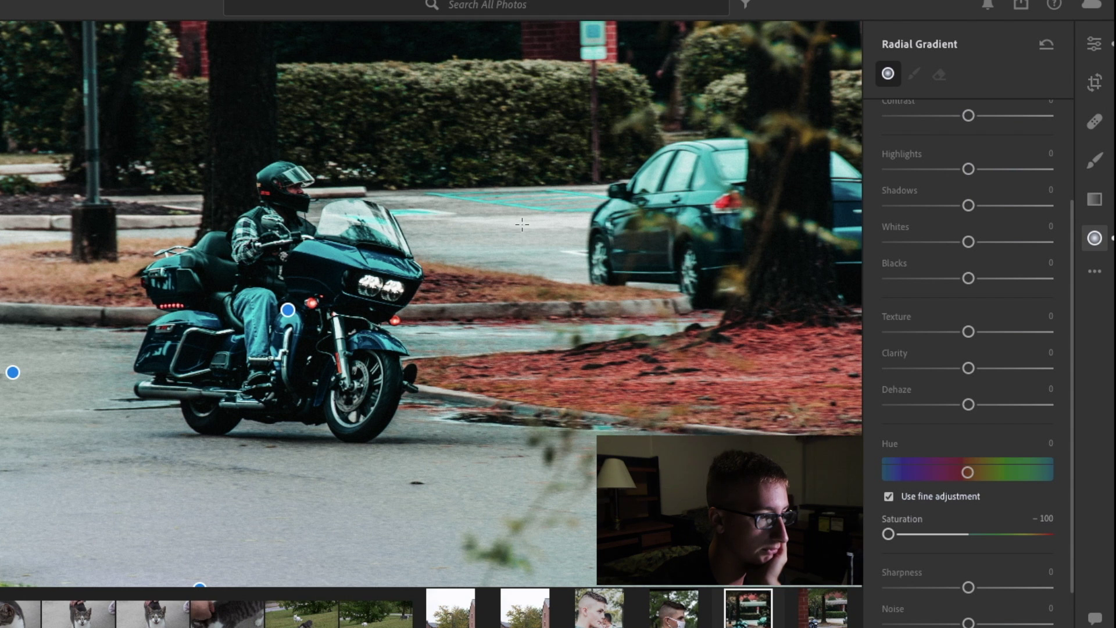
# - Try a small radial gradient with -100 saturation on the parking lot below the hedge, delete it, and check the whole photo
pyautogui.moveTo(431, 187)
pyautogui.mouseDown()
pyautogui.moveTo(545, 193)
pyautogui.moveTo(446, 198)
pyautogui.mouseUp()
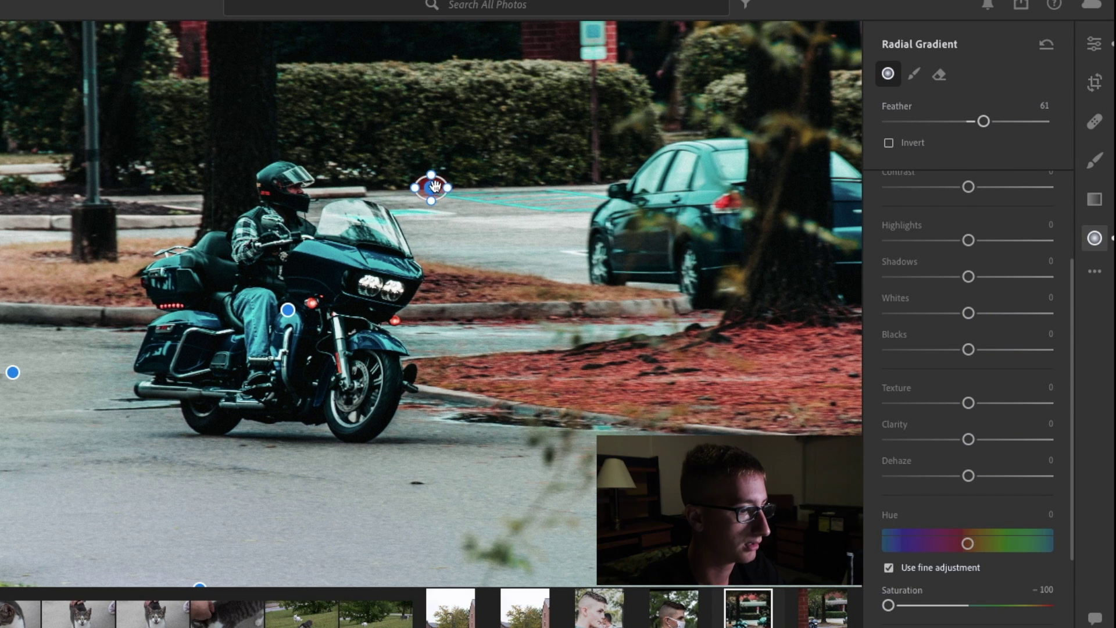
pyautogui.rightClick(432, 189)
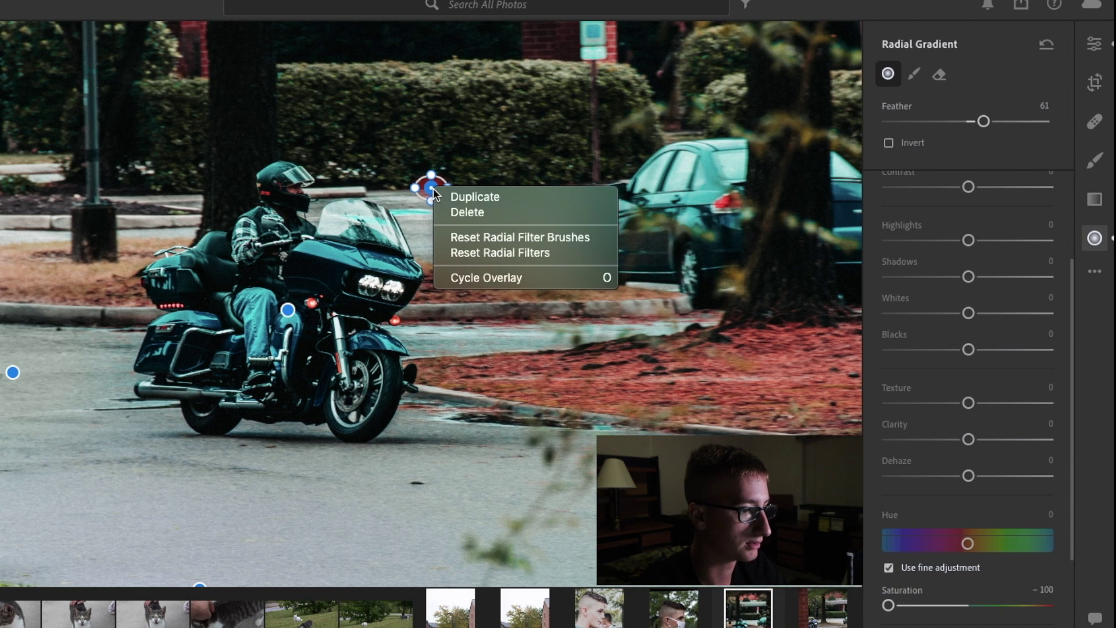
pyautogui.click(469, 211)
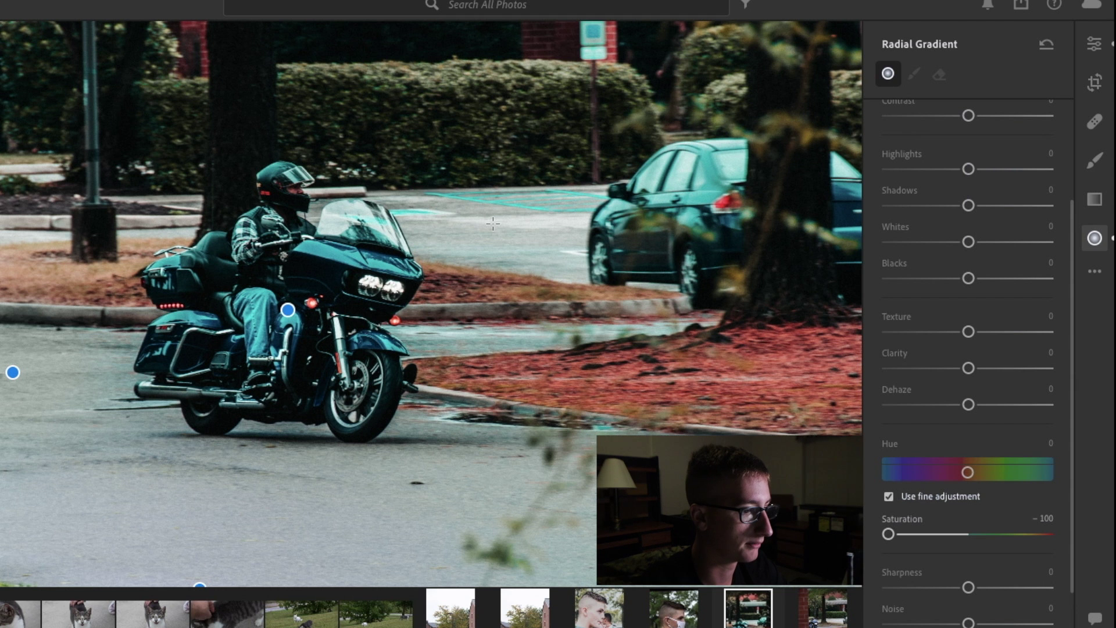
pyautogui.press('z')
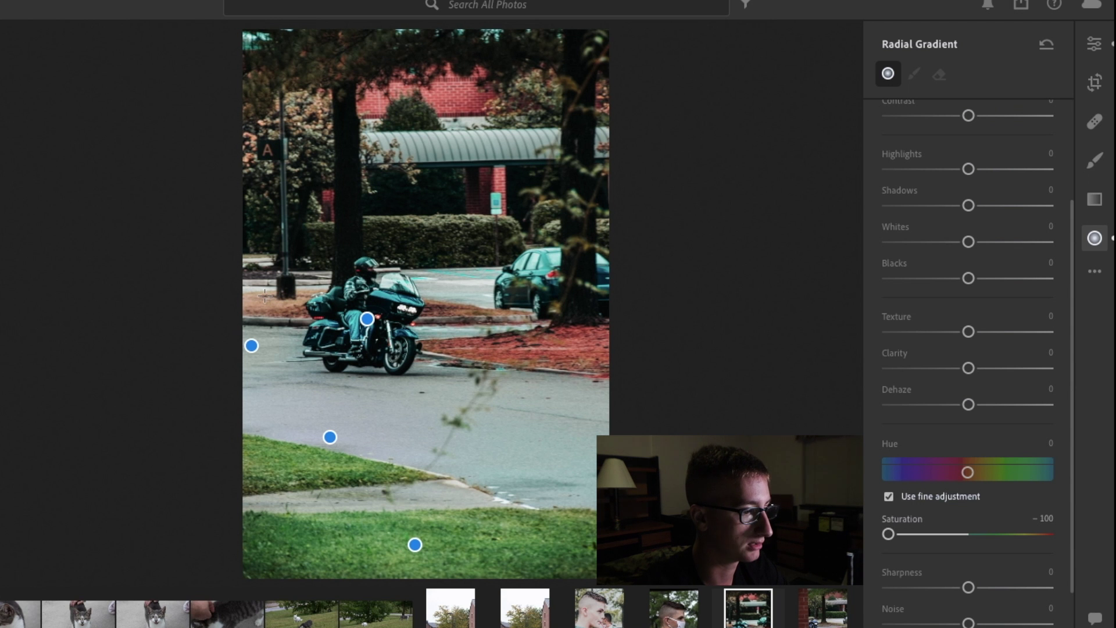
pyautogui.press('z')
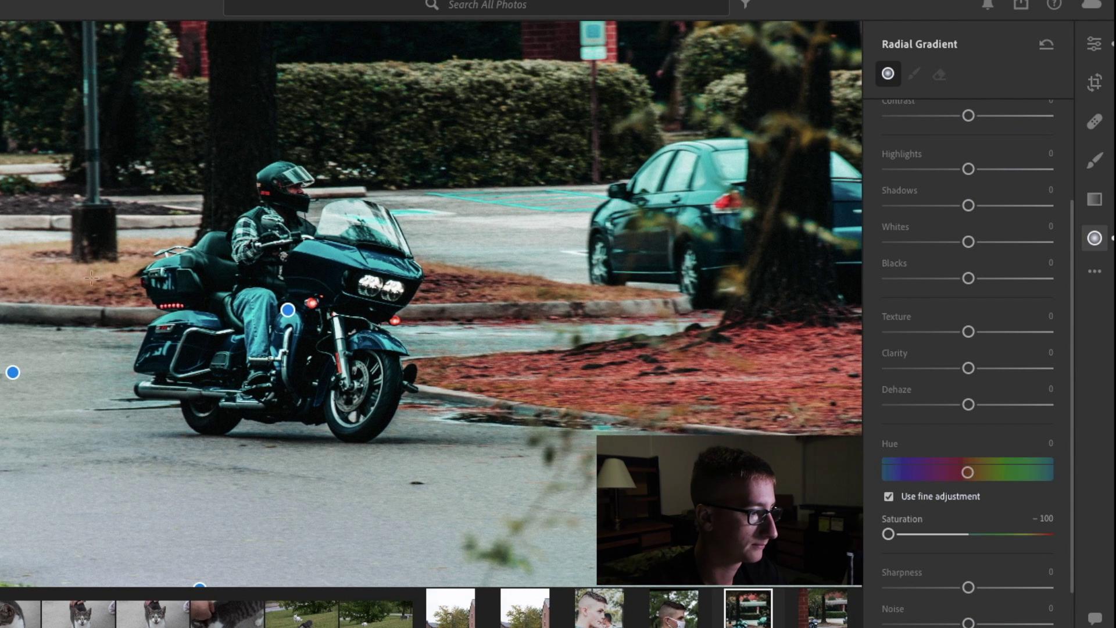
# - Add a radial gradient over the grass around the lamp post base and reset its saturation to 0
pyautogui.moveTo(92, 277); pyautogui.dragTo(103, 290)
pyautogui.moveTo(8, 248); pyautogui.dragTo(75, 257)
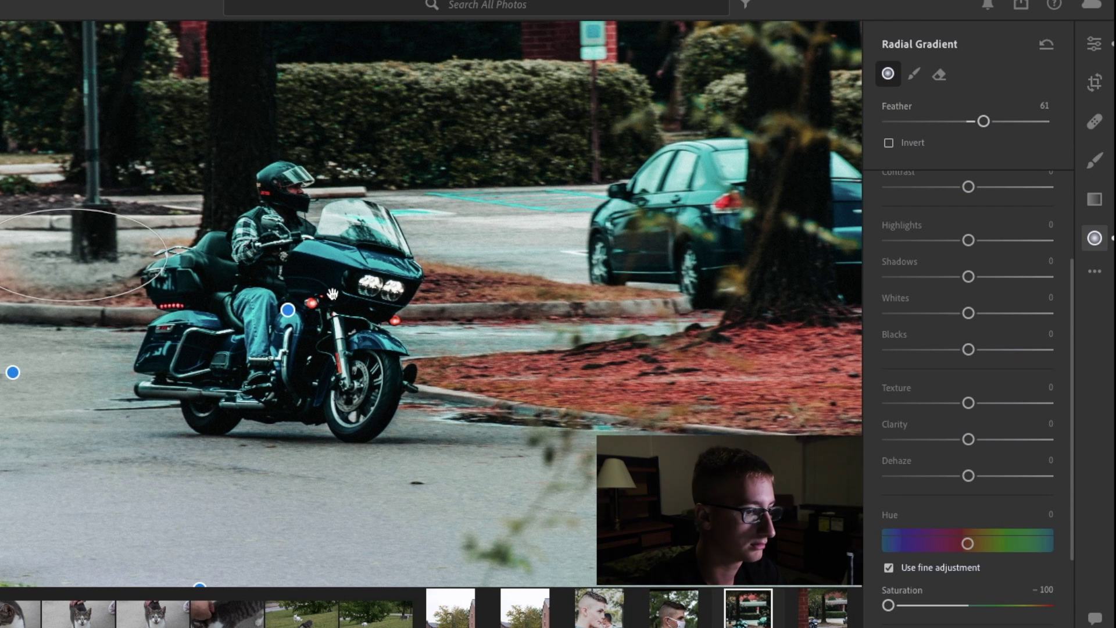
pyautogui.doubleClick(903, 598)
pyautogui.scroll(-2, 904, 599)
pyautogui.scroll(-2, 904, 594)
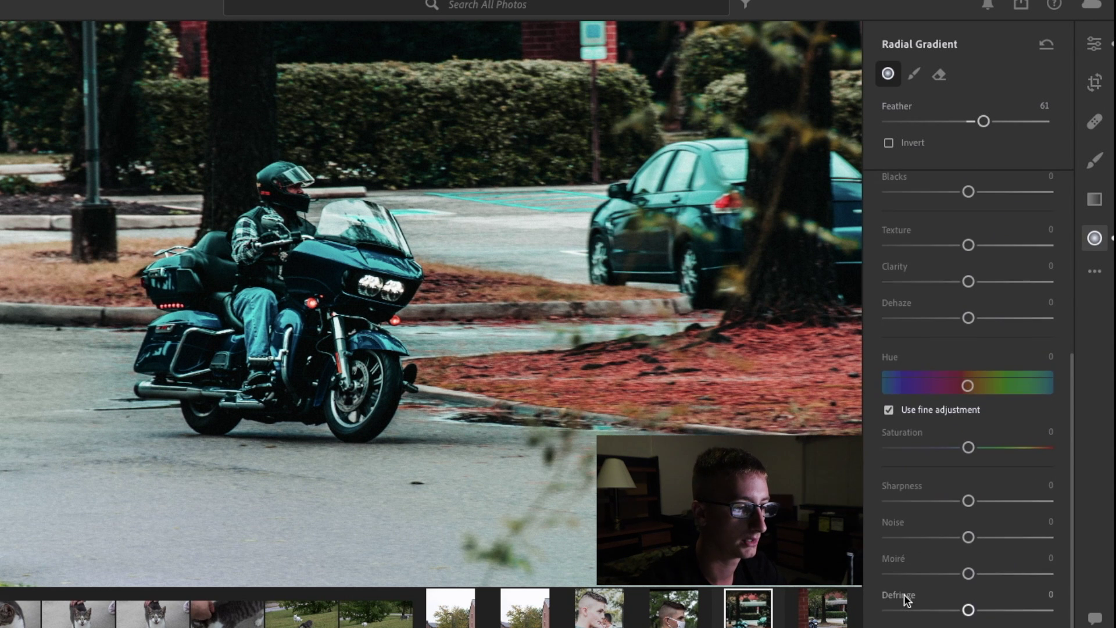
pyautogui.scroll(4, 905, 594)
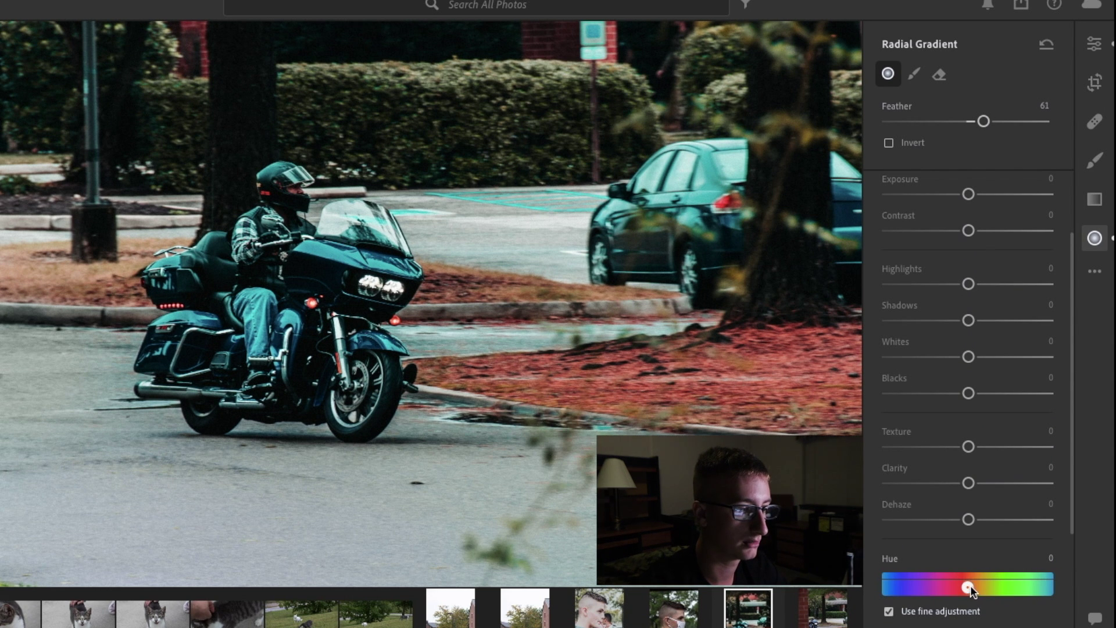
# - Set the lamp post gradient's hue to +48.6, using the foreground grass gradient's hue as the reference
pyautogui.moveTo(967, 587); pyautogui.dragTo(980, 587)
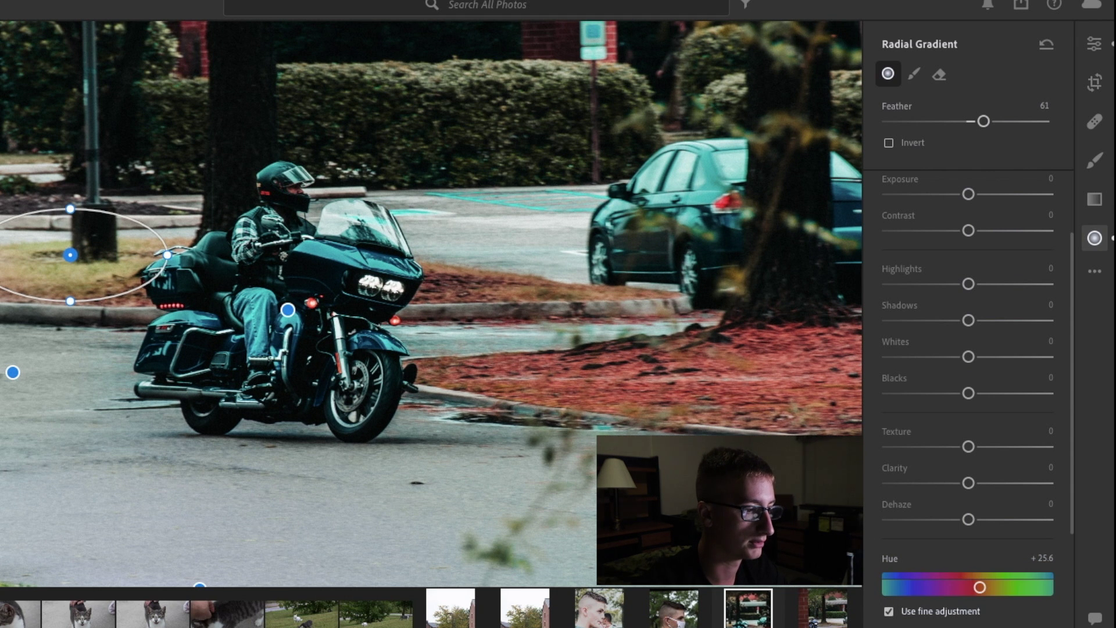
pyautogui.press('z')
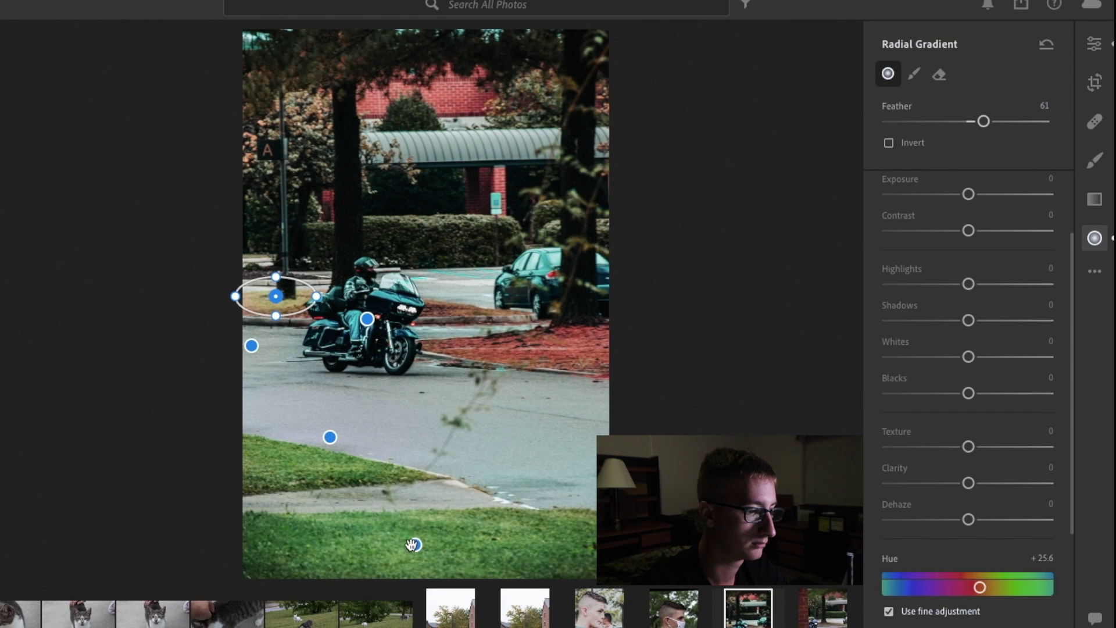
pyautogui.click(414, 544)
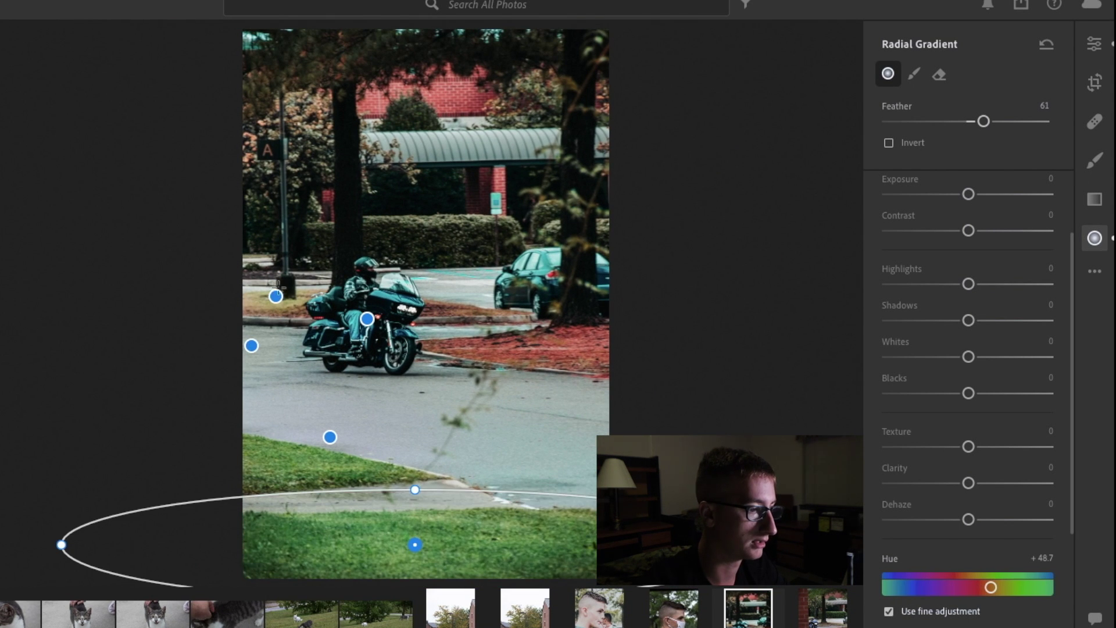
pyautogui.click(275, 296)
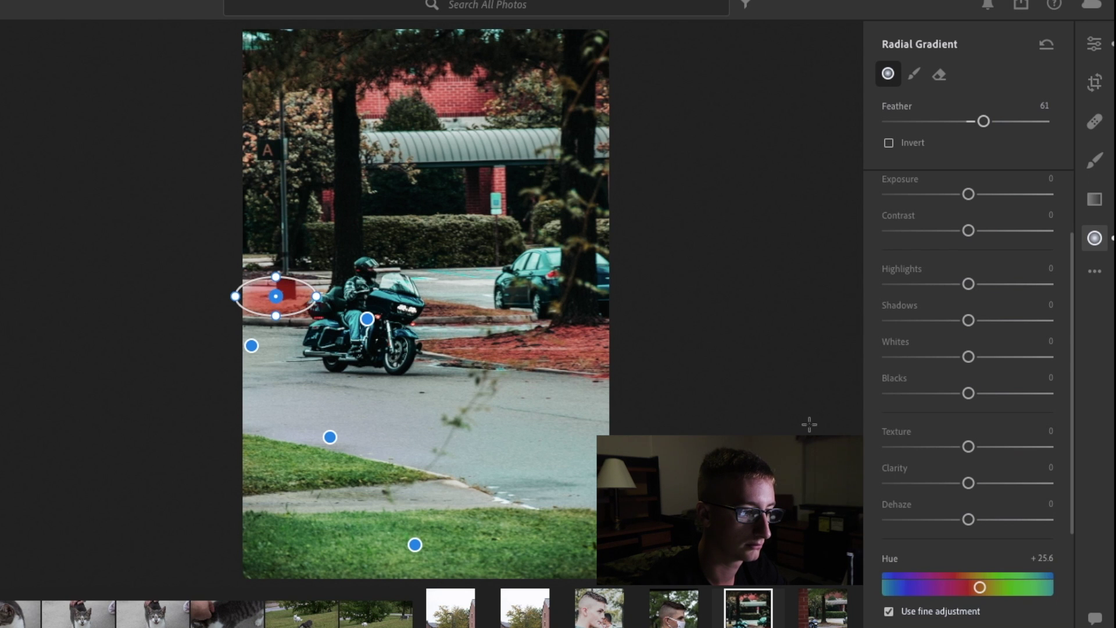
pyautogui.moveTo(980, 588); pyautogui.dragTo(990, 588)
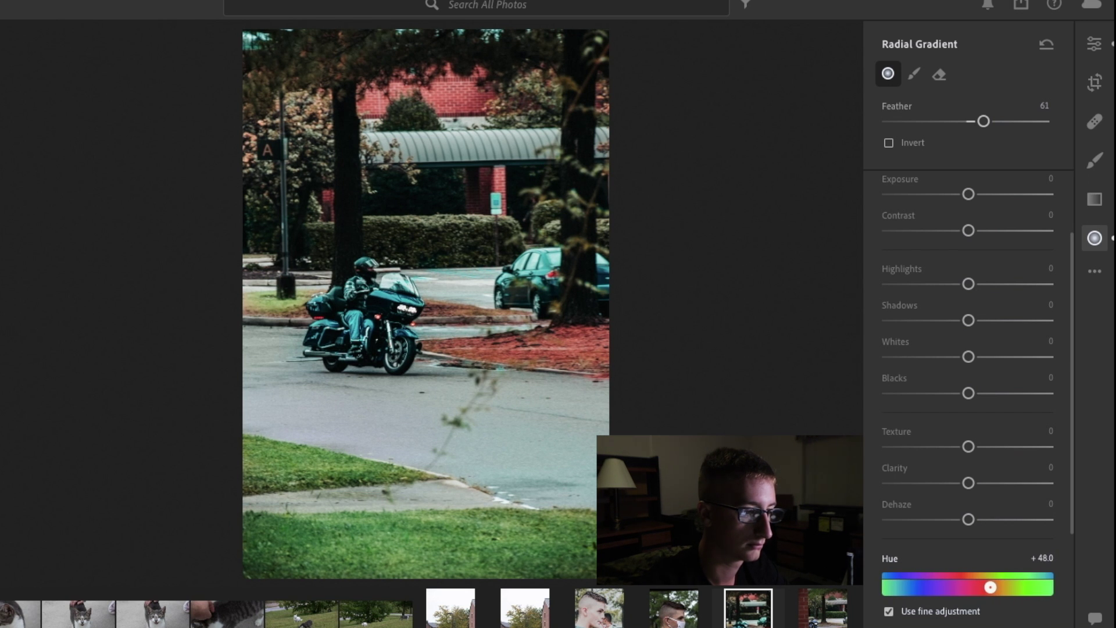
pyautogui.moveTo(991, 587); pyautogui.dragTo(990, 588)
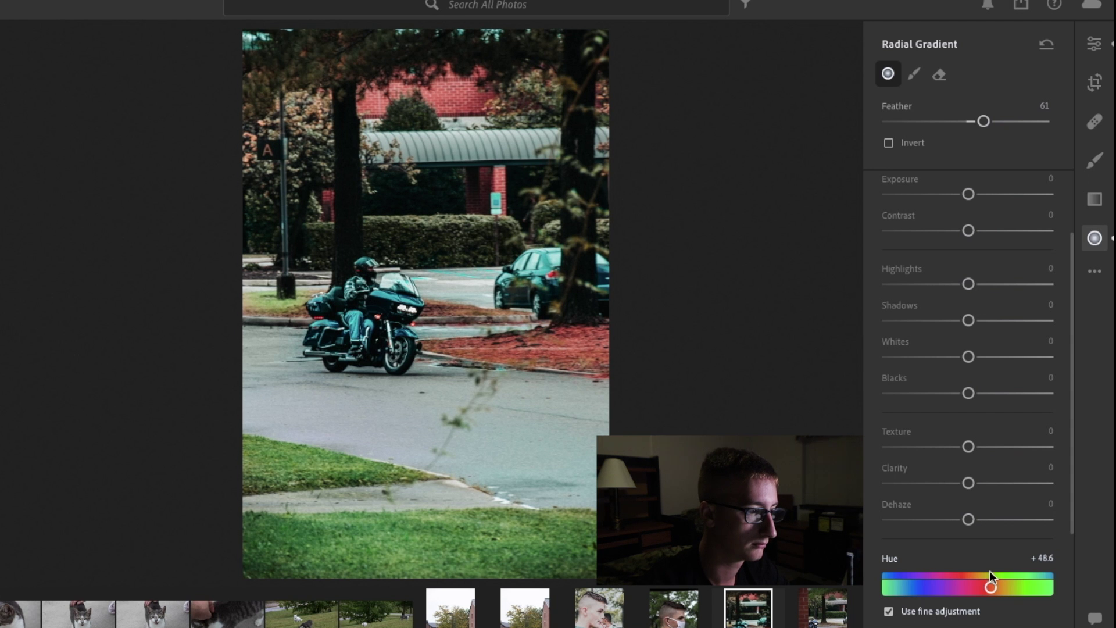
# - Enlarge the lamp post gradient's ellipse in width and height so it covers the grass patch from the far curb to the road edge
pyautogui.press('z')
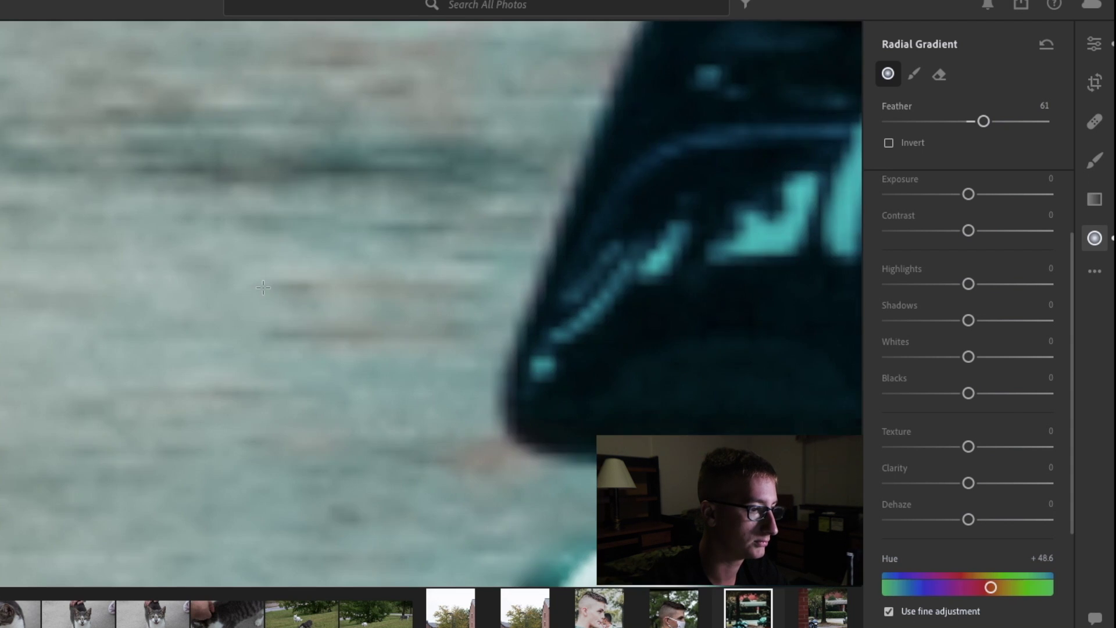
pyautogui.scroll(5, 305, 49)
pyautogui.scroll(7, 305, 49)
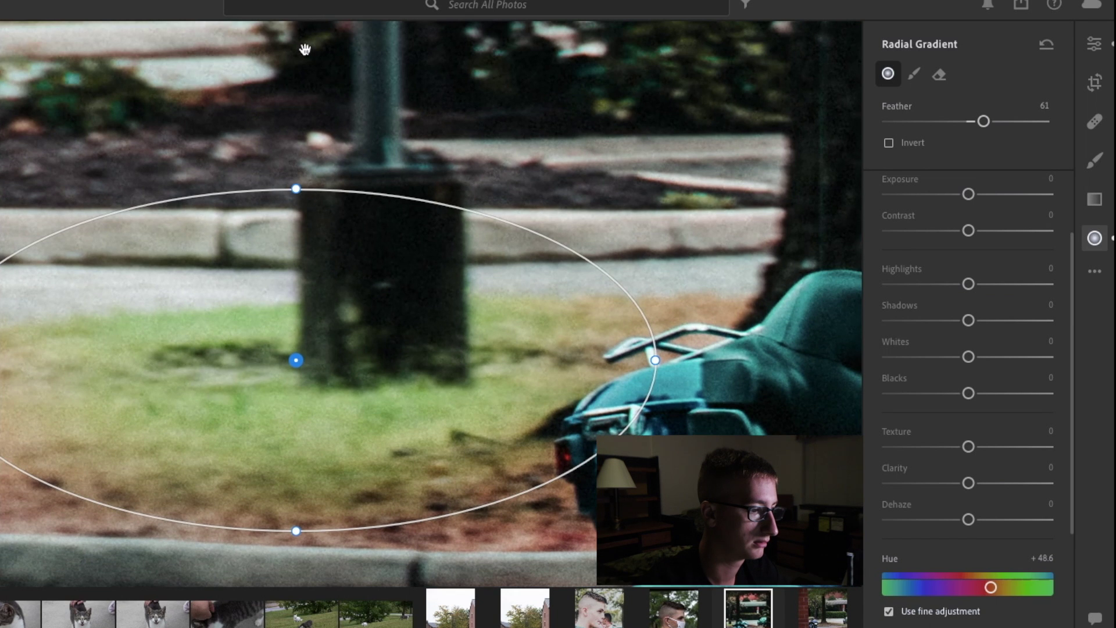
pyautogui.moveTo(294, 531); pyautogui.dragTo(285, 568)
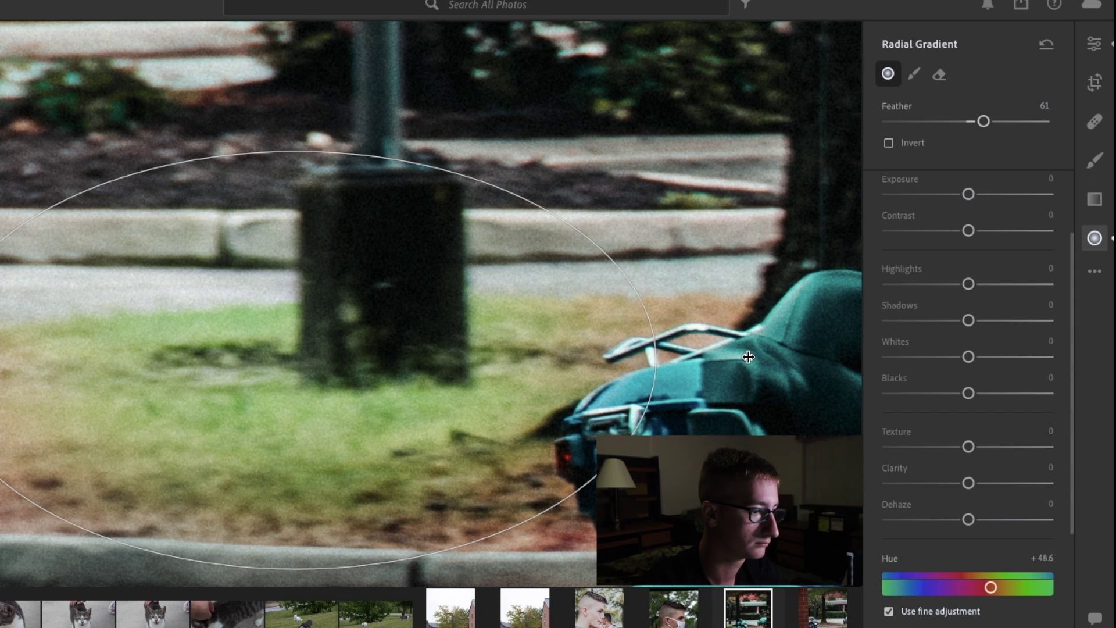
pyautogui.moveTo(746, 358); pyautogui.dragTo(844, 410)
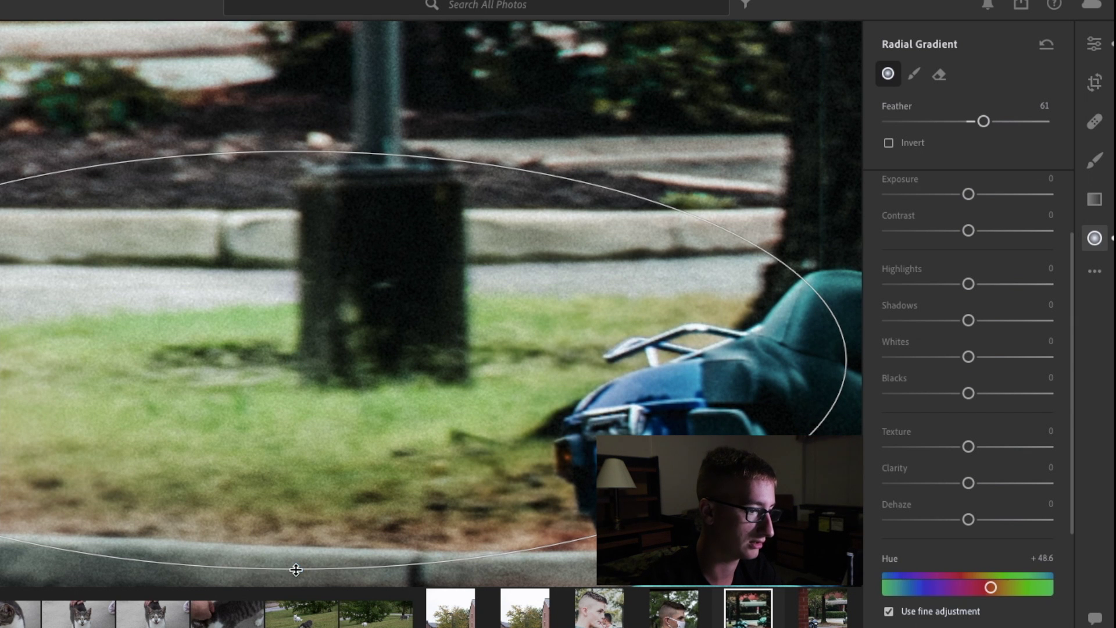
pyautogui.moveTo(297, 583); pyautogui.dragTo(296, 586)
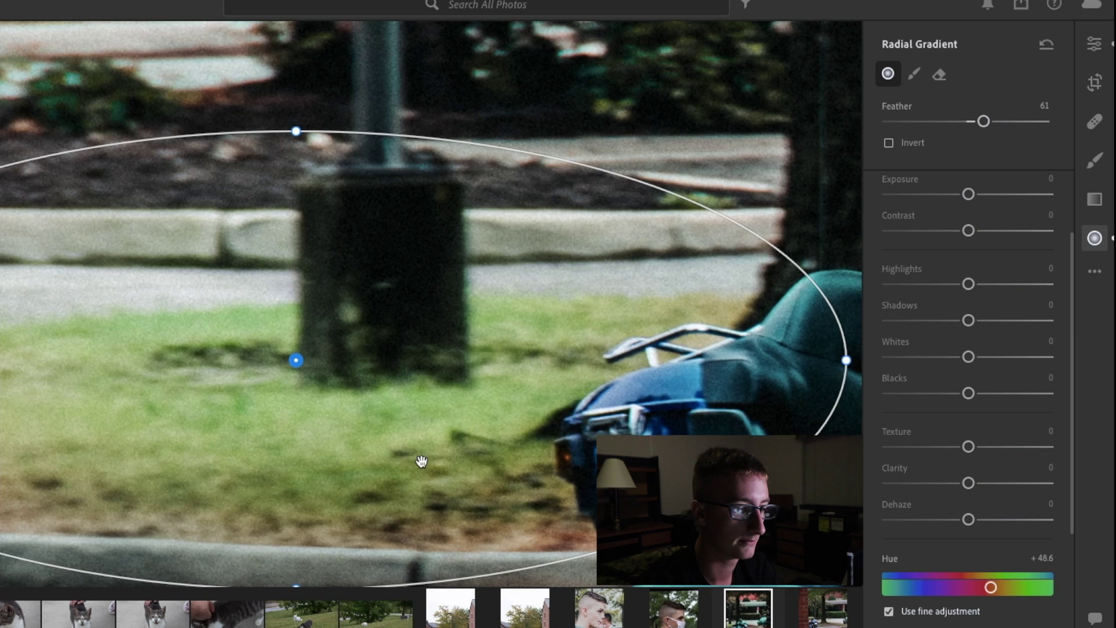
pyautogui.press('z')
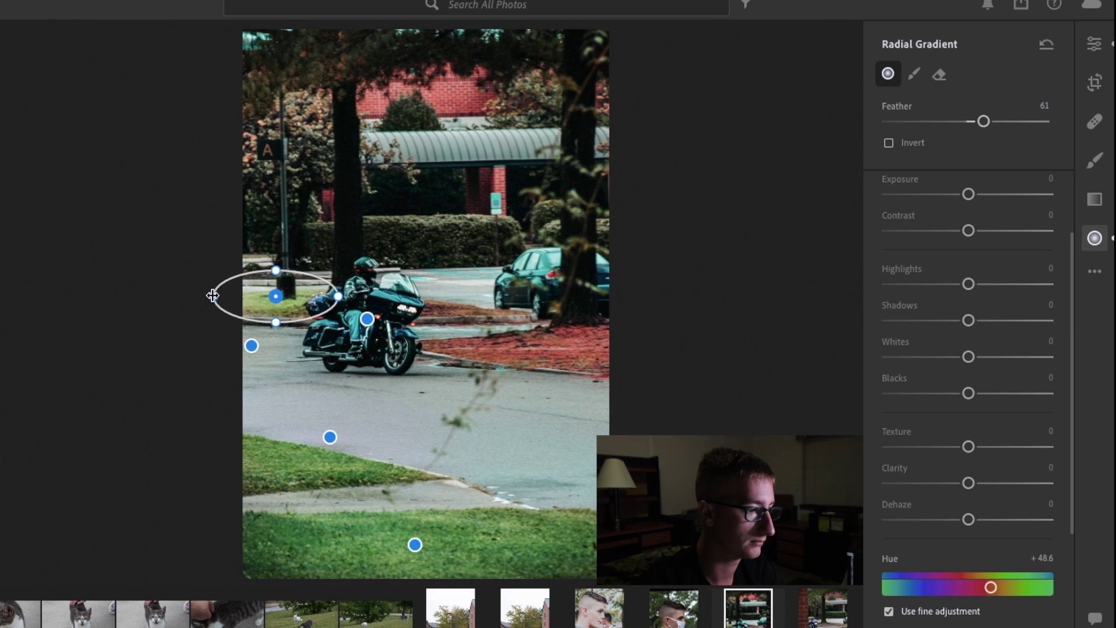
pyautogui.moveTo(213, 296); pyautogui.dragTo(208, 296)
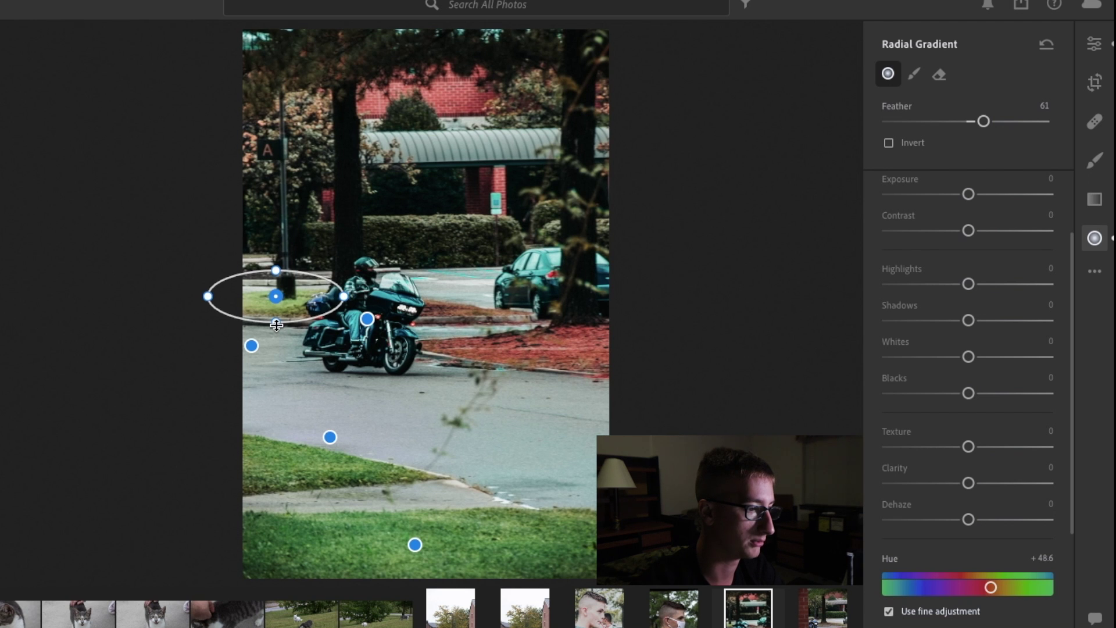
pyautogui.moveTo(276, 325); pyautogui.dragTo(276, 330)
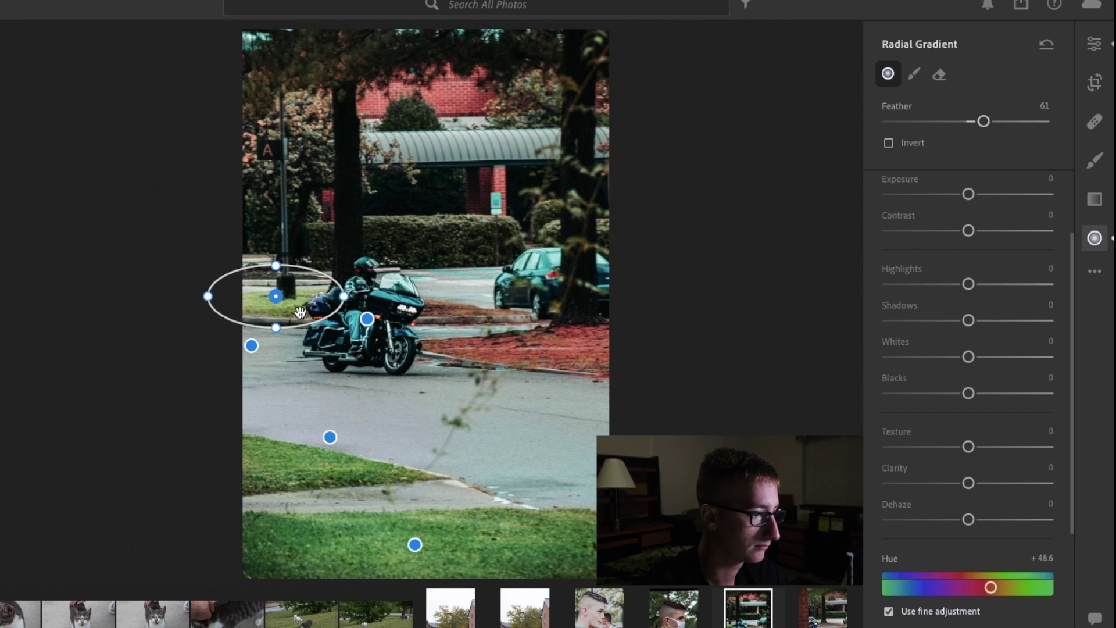
# - Shift the lamp post gradient slightly toward the motorcycle and narrow its ellipse to end near the rider's seat
pyautogui.press('z')
pyautogui.press('z')
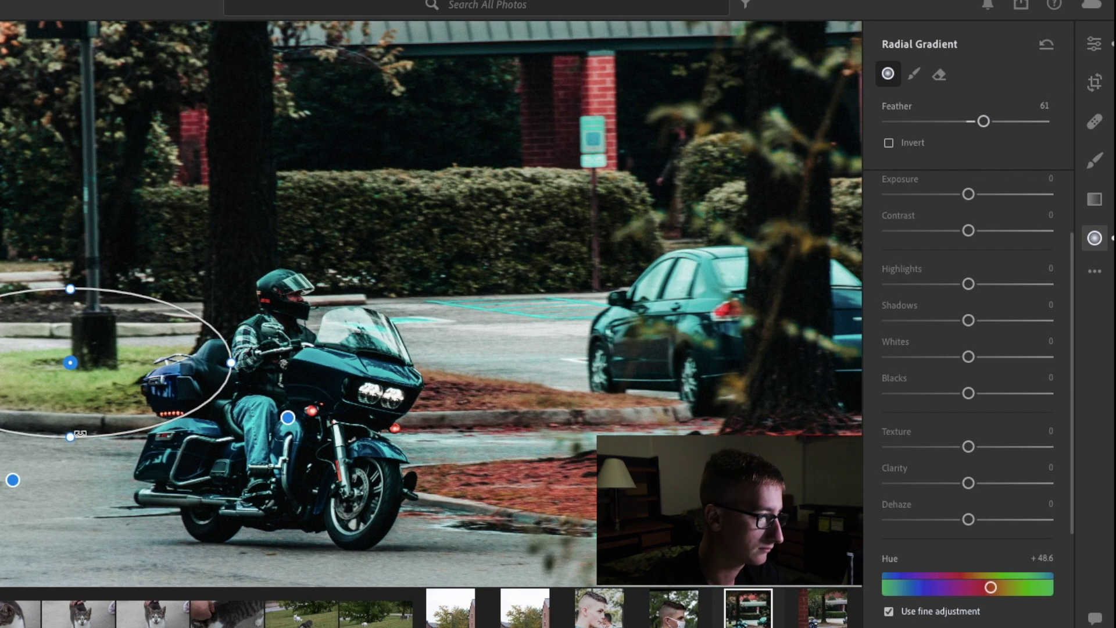
pyautogui.moveTo(69, 373); pyautogui.dragTo(88, 372)
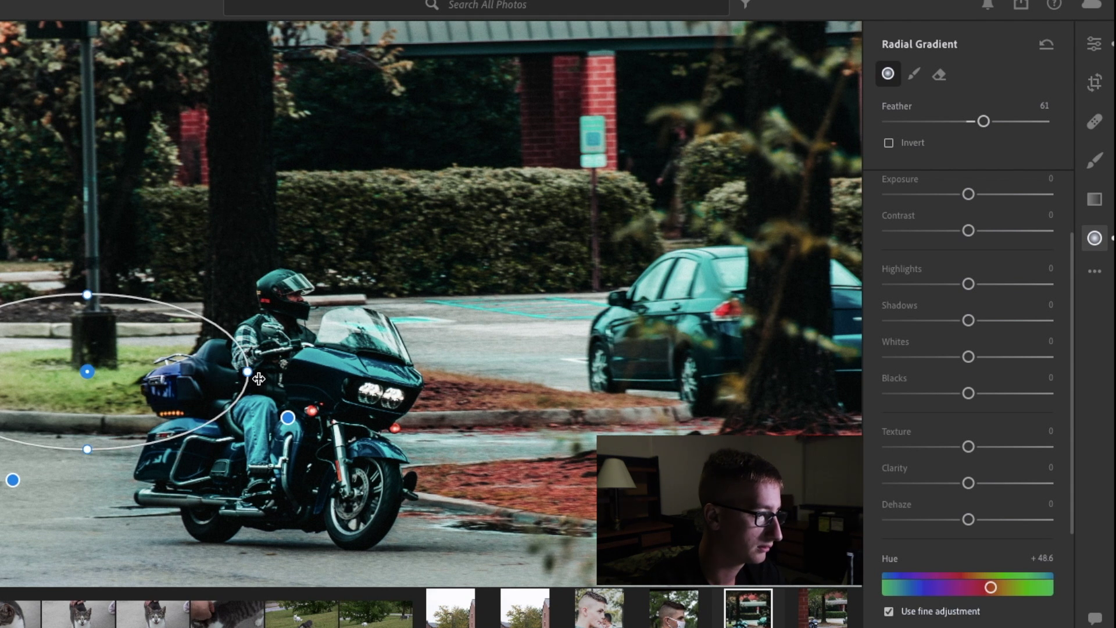
pyautogui.moveTo(248, 372); pyautogui.dragTo(217, 369)
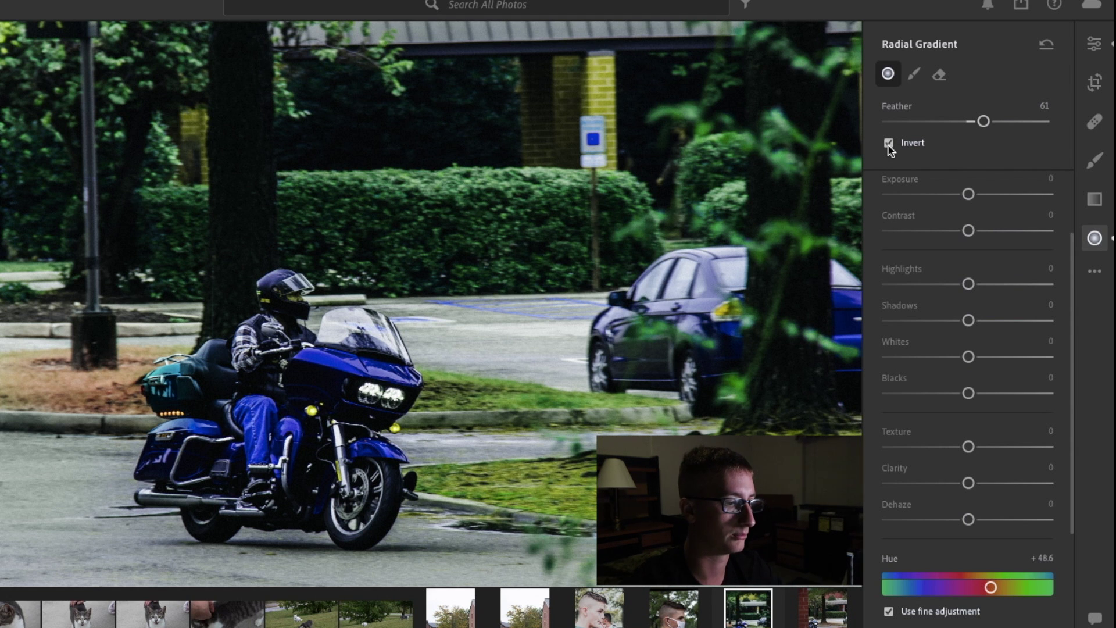
# - Turn off the lamp post gradient's Invert option and check the whole photo
pyautogui.click(888, 144)
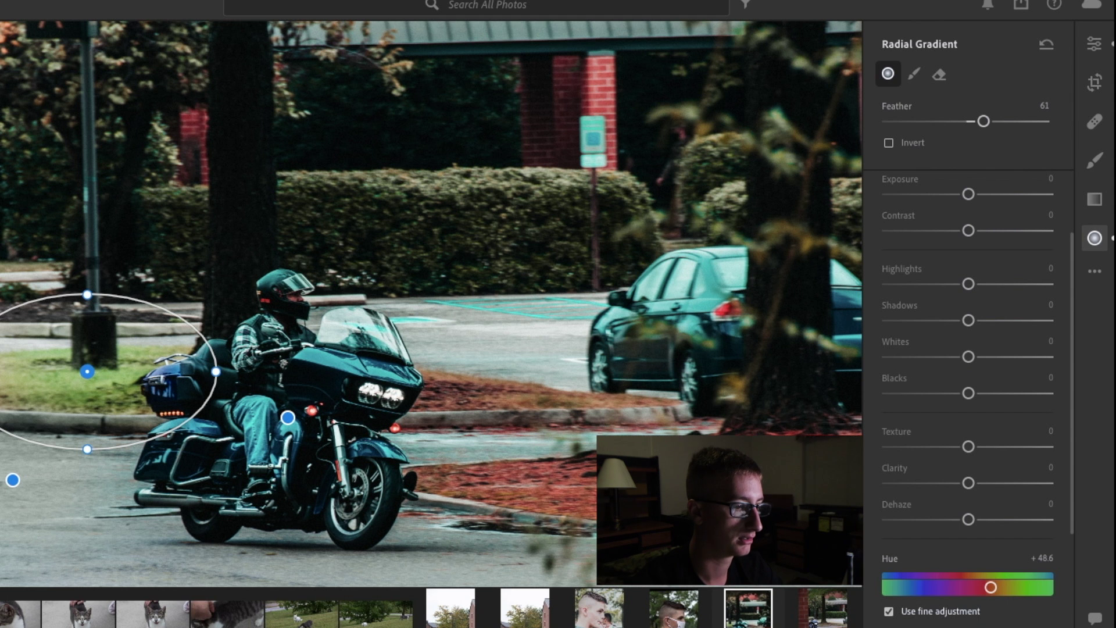
pyautogui.press('z')
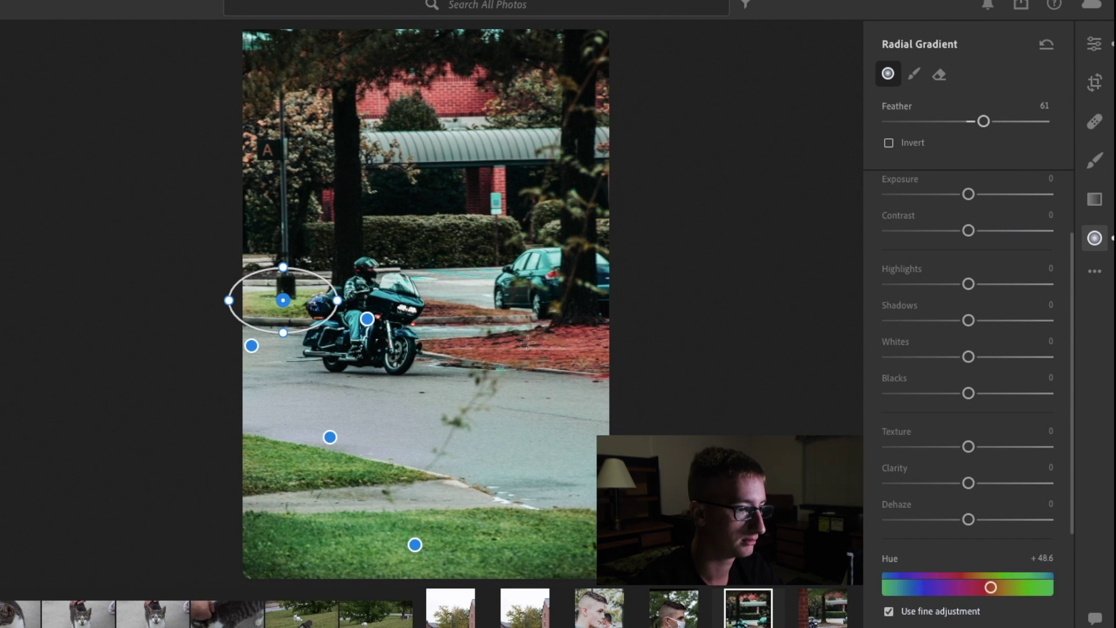
pyautogui.press('z')
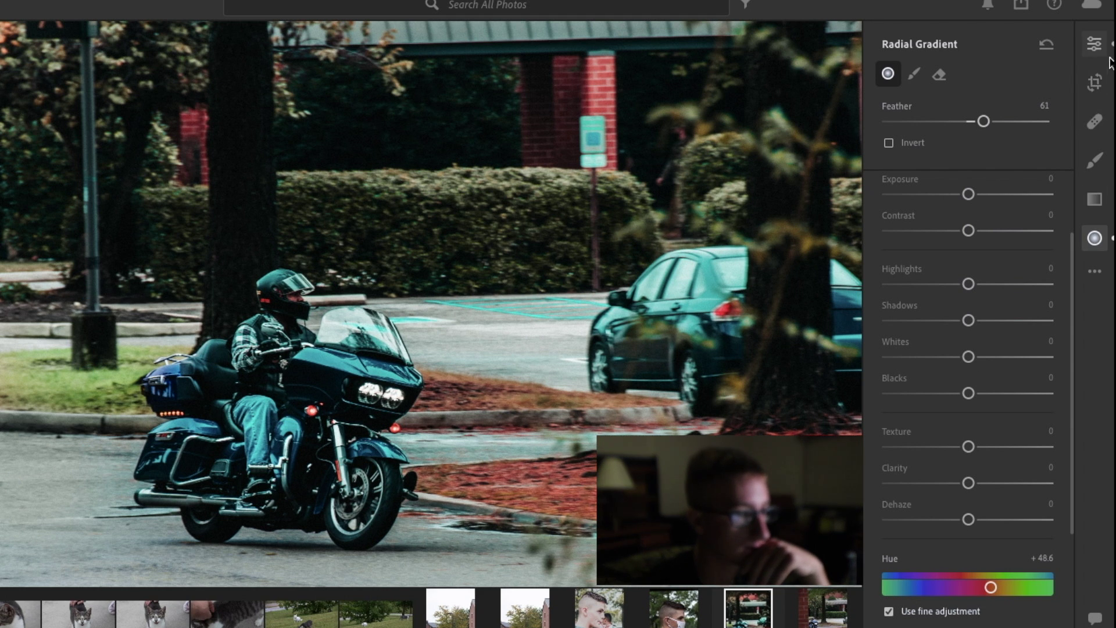
# - Open the preset list and preview the Red October preset on the photo
pyautogui.click(1094, 44)
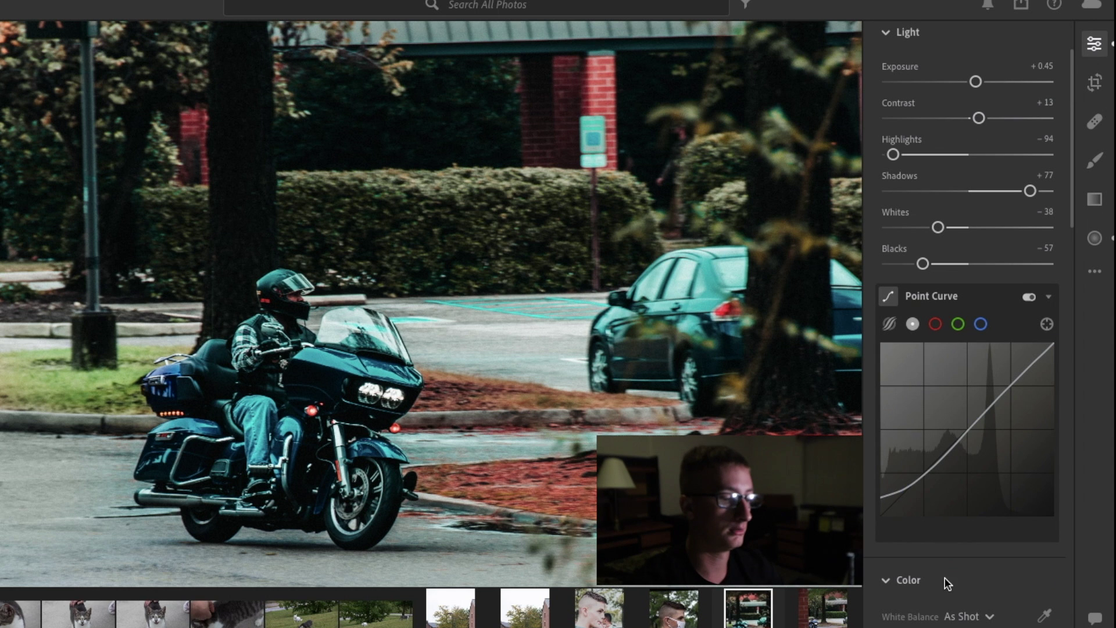
pyautogui.hotkey('shift', 'p')
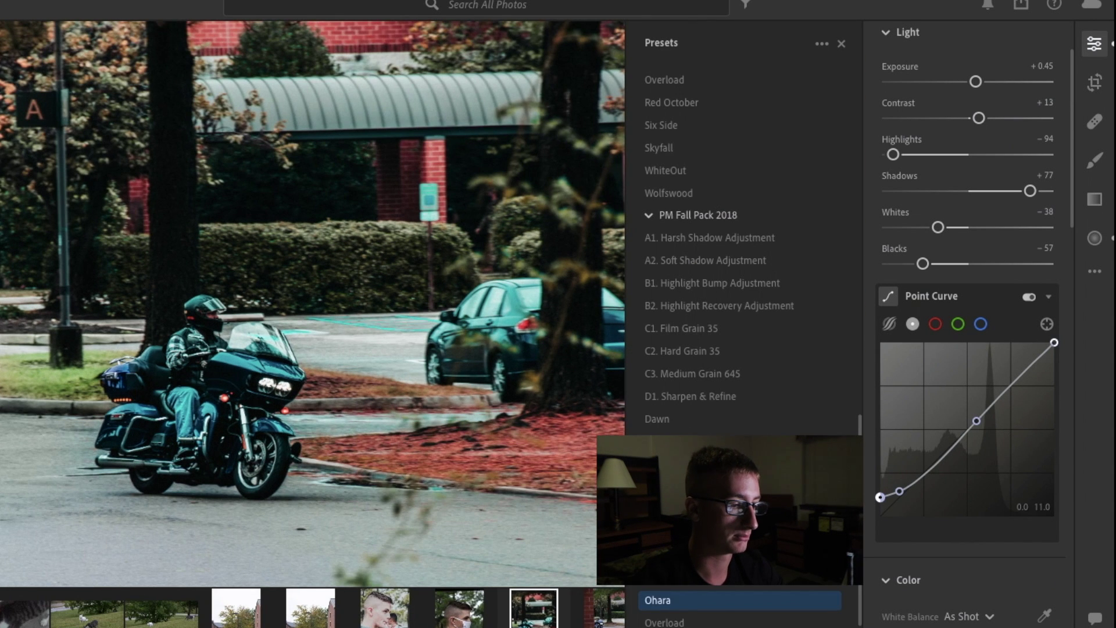
pyautogui.click(676, 601)
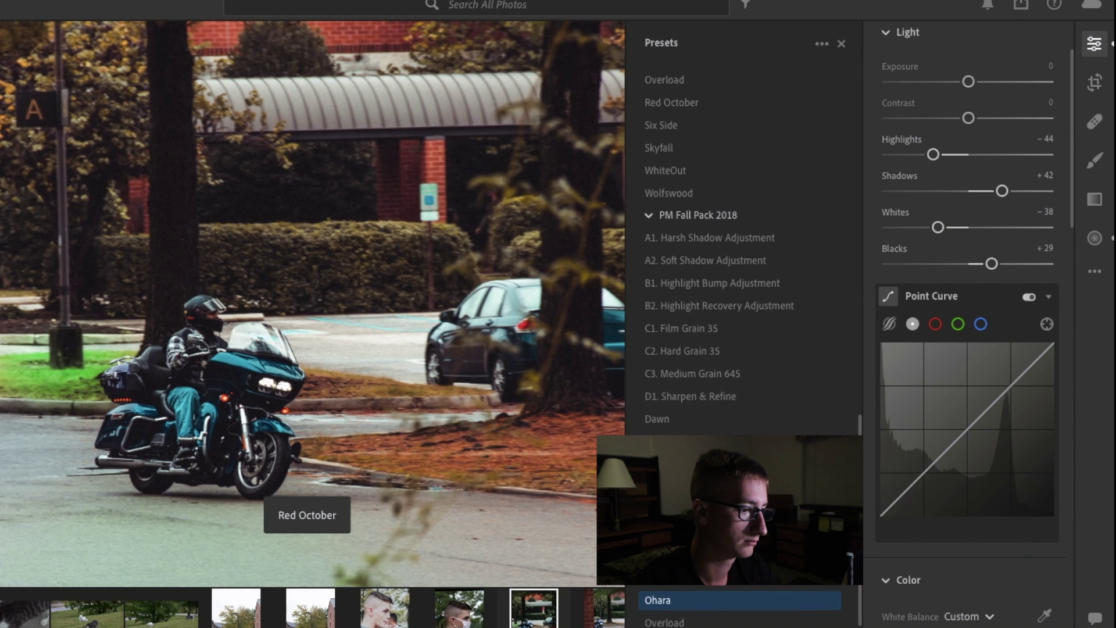
pyautogui.scroll(-1, 401, 503)
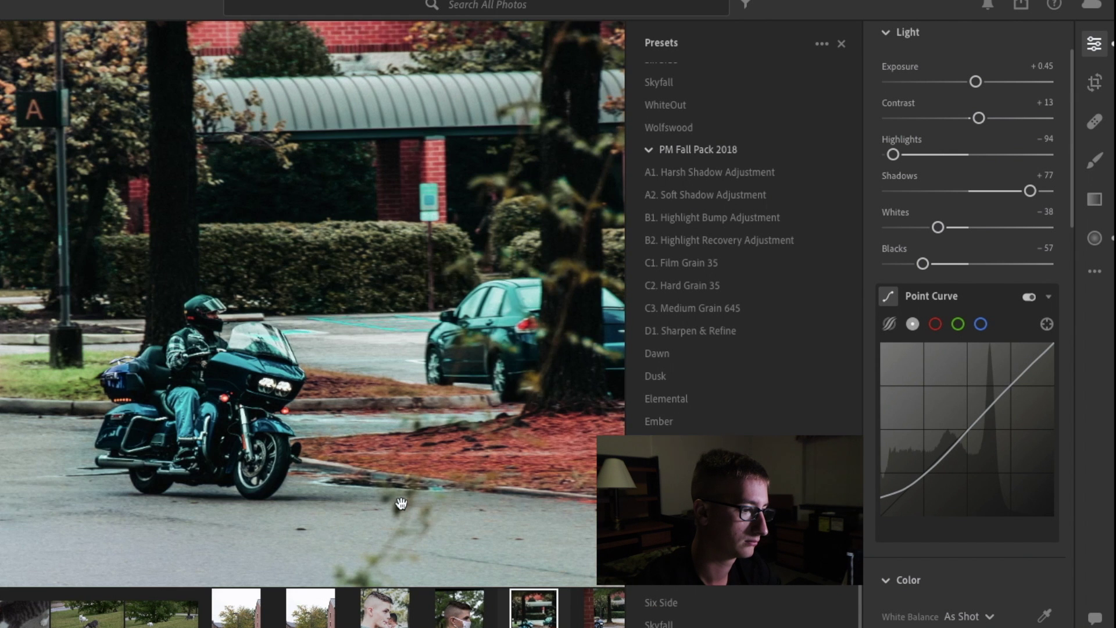
# - Reselect the radial gradient on the lamp post grass and move it slightly away from the motorcycle
pyautogui.click(401, 503)
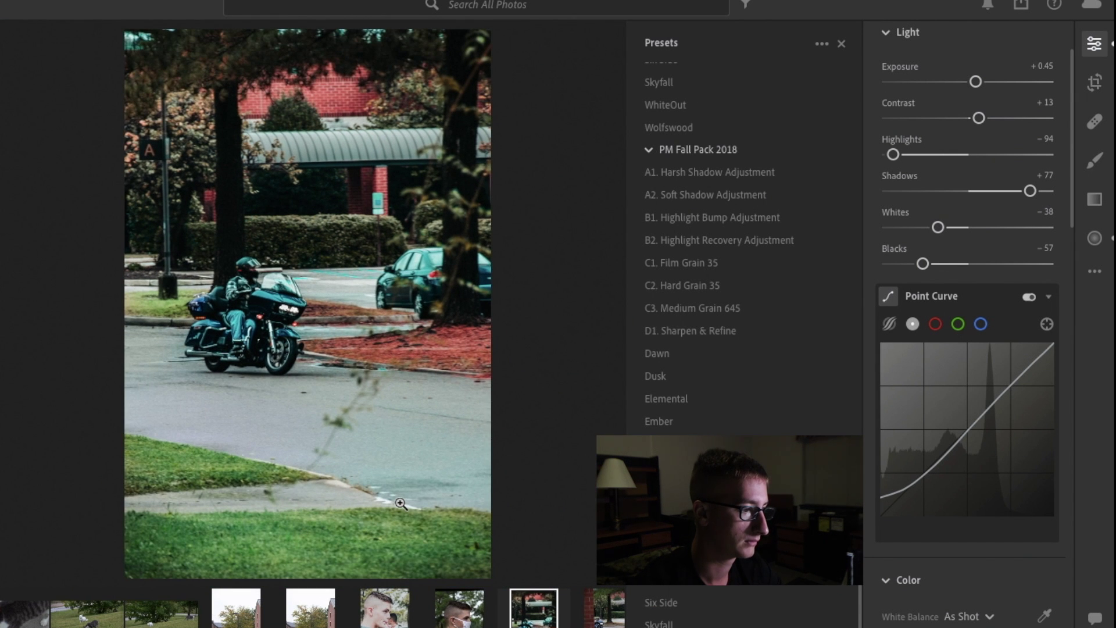
pyautogui.click(149, 311)
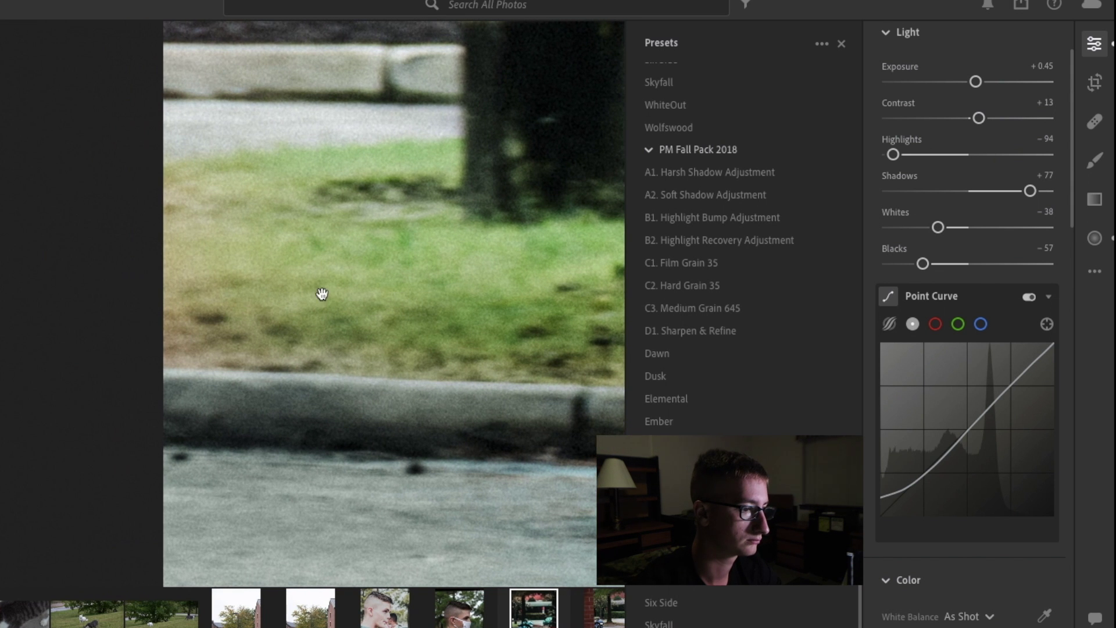
pyautogui.click(1096, 238)
pyautogui.click(522, 227)
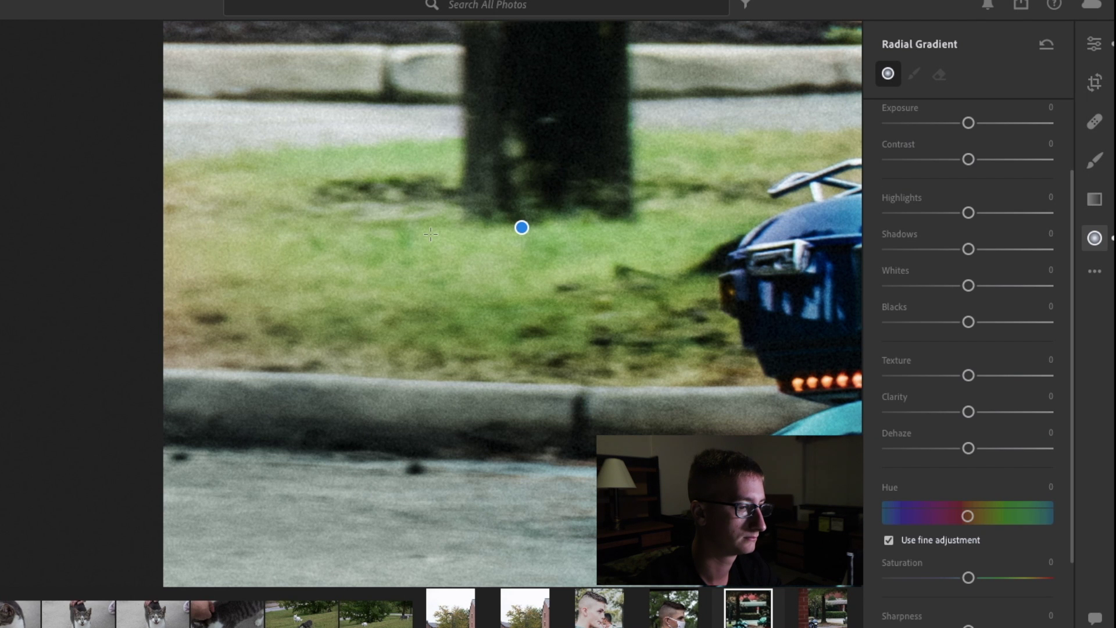
pyautogui.press('z')
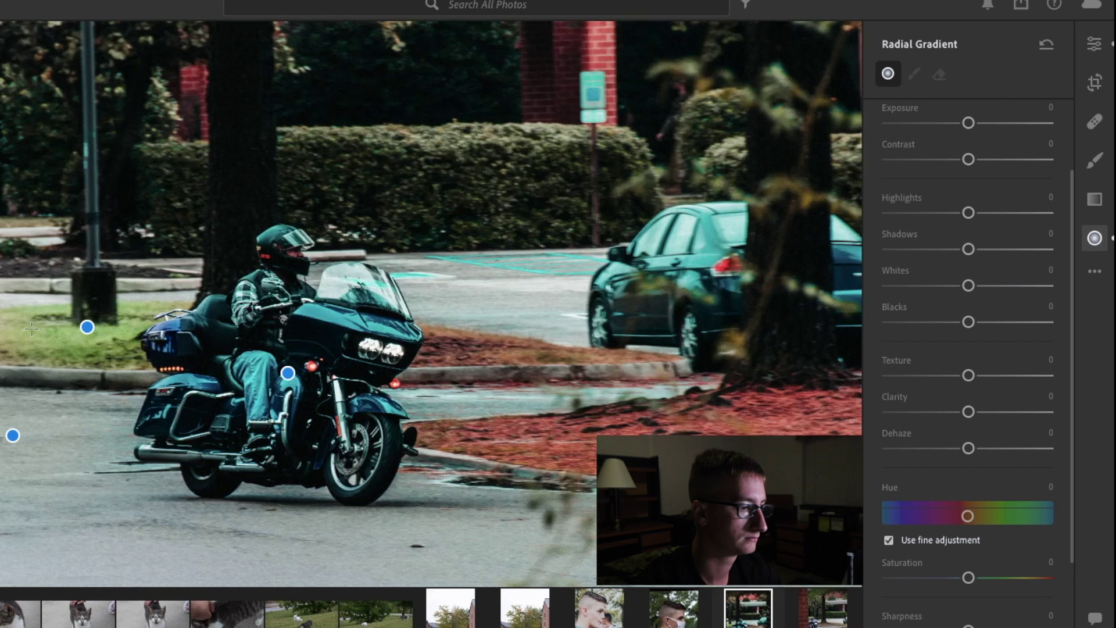
pyautogui.click(88, 327)
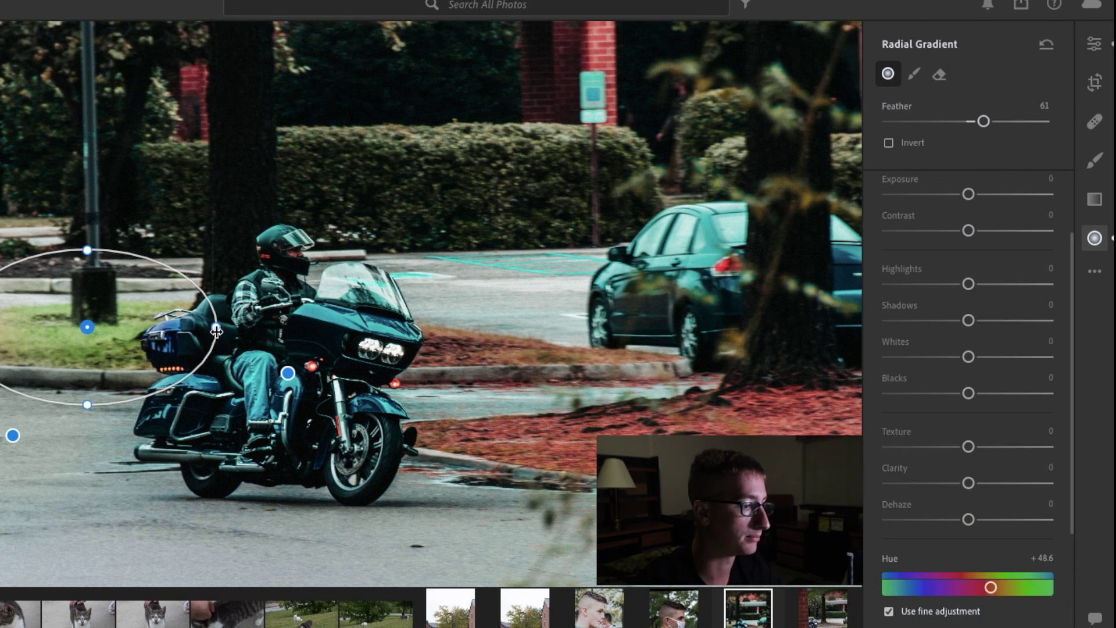
pyautogui.moveTo(87, 330); pyautogui.dragTo(63, 330)
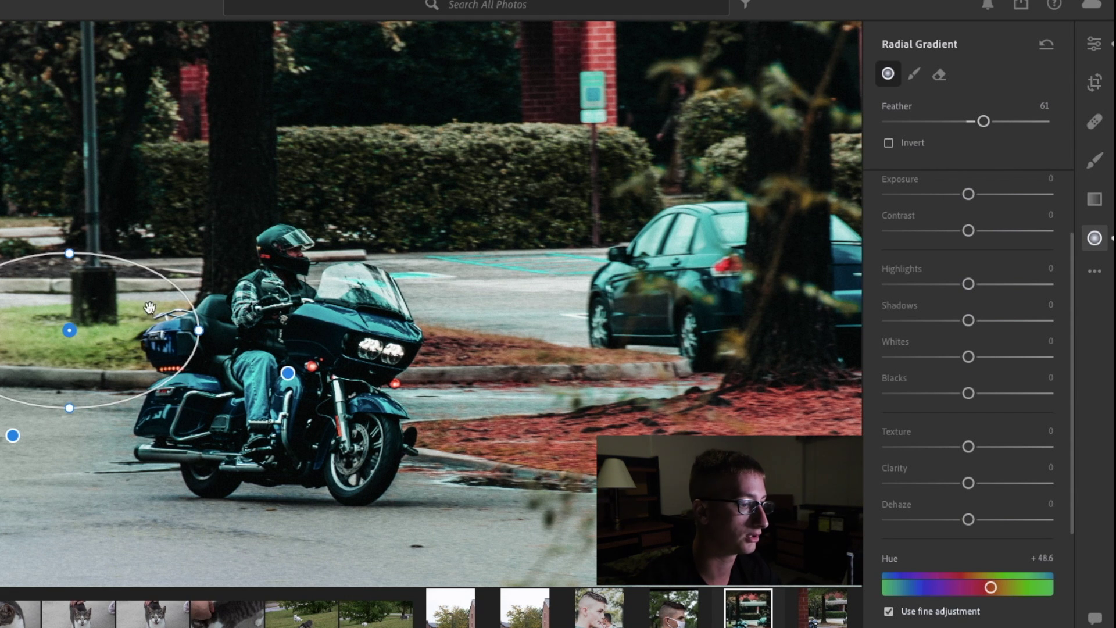
# - Widen the lamp post gradient toward the rider and flatten its ellipse slightly, keeping it level
pyautogui.moveTo(203, 332); pyautogui.dragTo(213, 330)
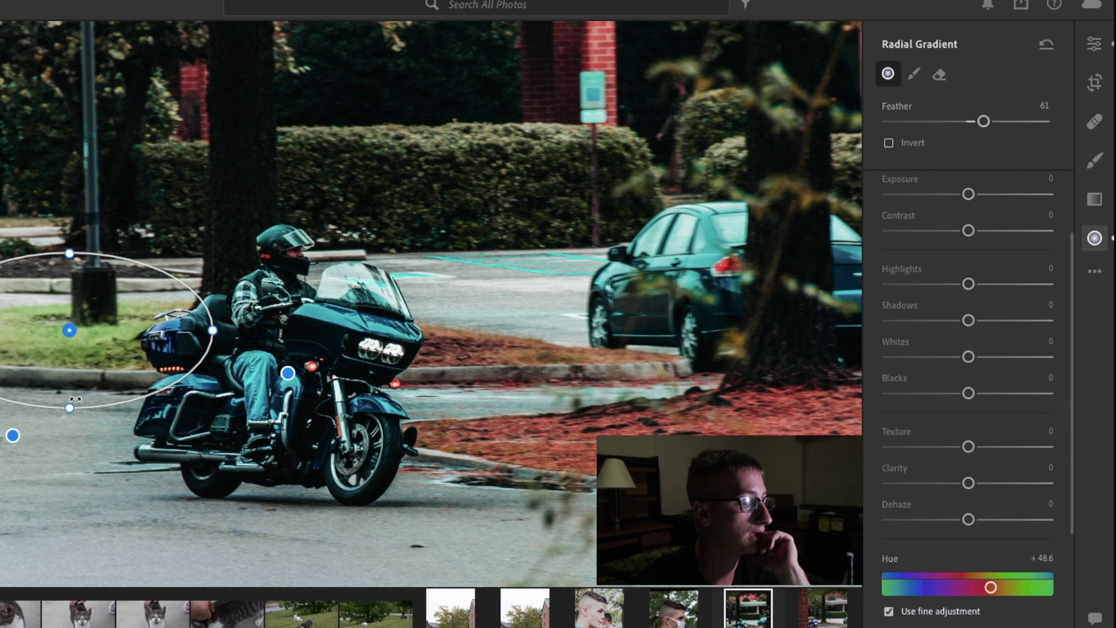
pyautogui.moveTo(69, 407); pyautogui.dragTo(69, 411)
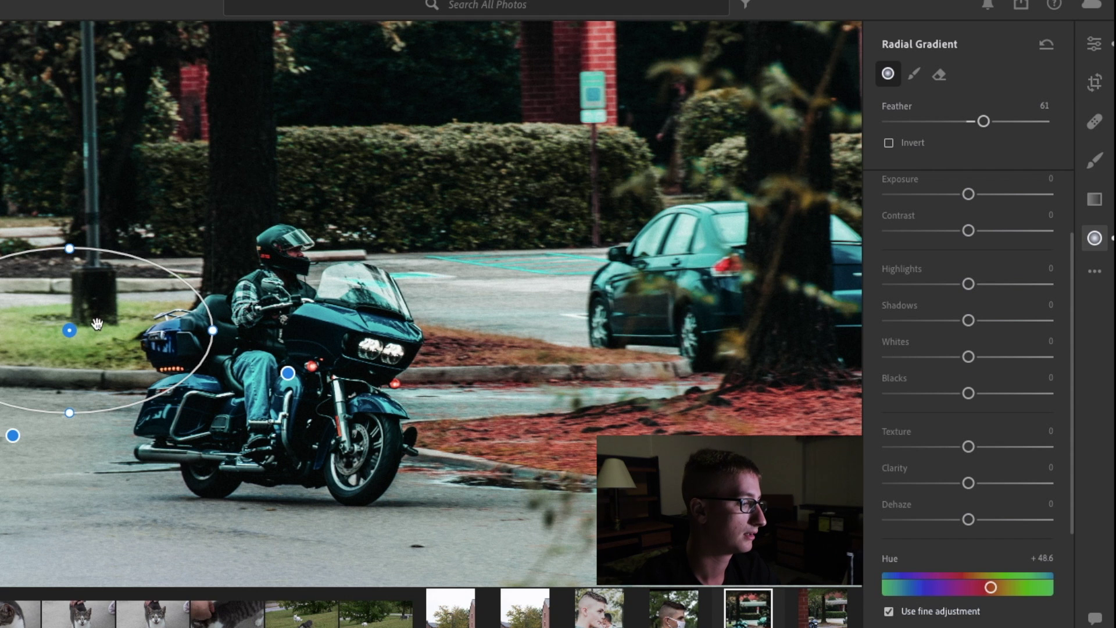
pyautogui.moveTo(69, 249); pyautogui.dragTo(69, 256)
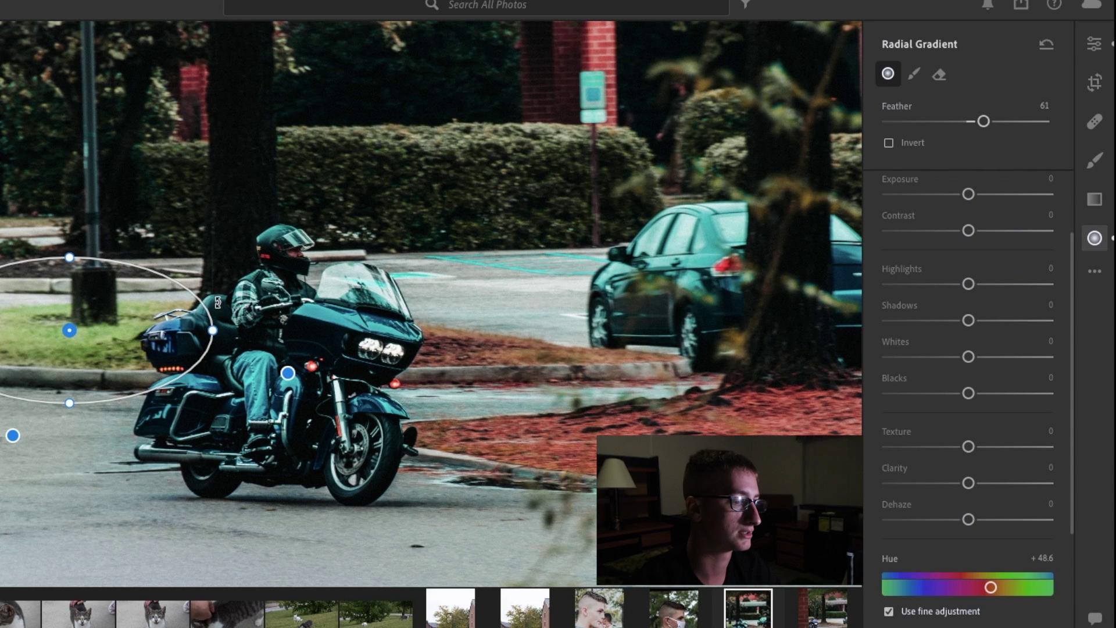
pyautogui.moveTo(213, 330); pyautogui.dragTo(222, 331)
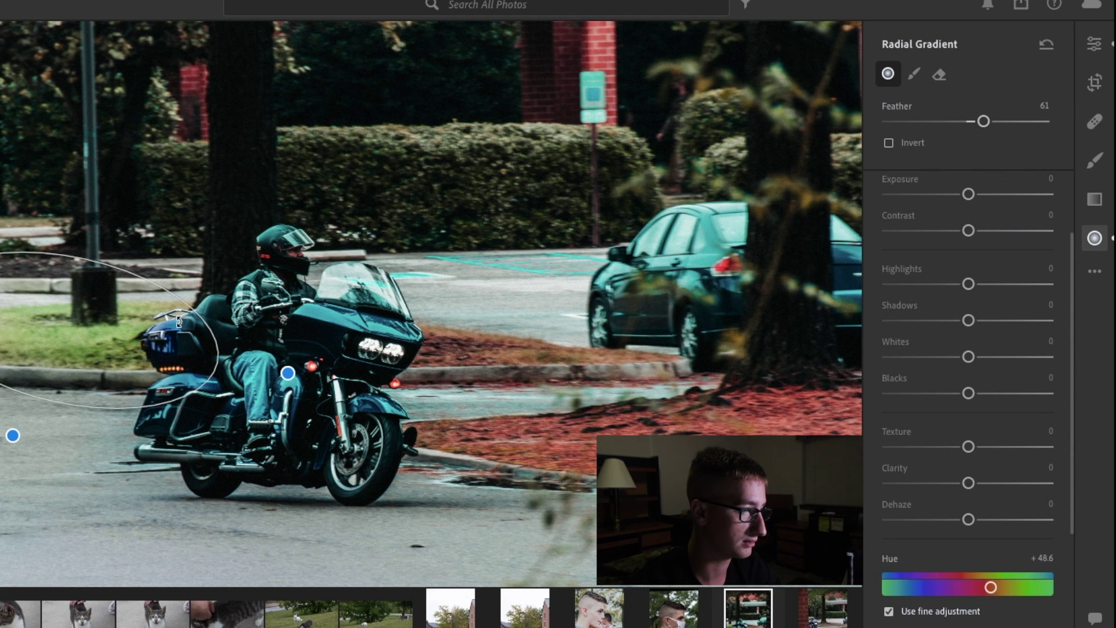
pyautogui.moveTo(188, 298); pyautogui.dragTo(192, 292)
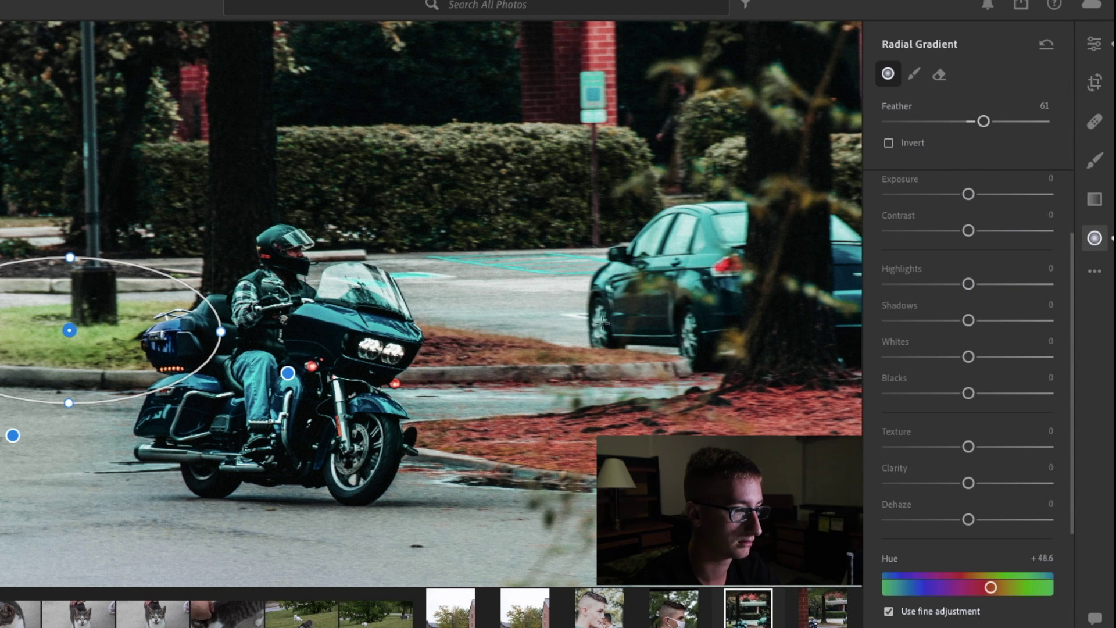
# - Add a wide radial gradient over the grass strip between the motorcycle and the parked car, with hue +48.4
pyautogui.moveTo(602, 322); pyautogui.dragTo(583, 364)
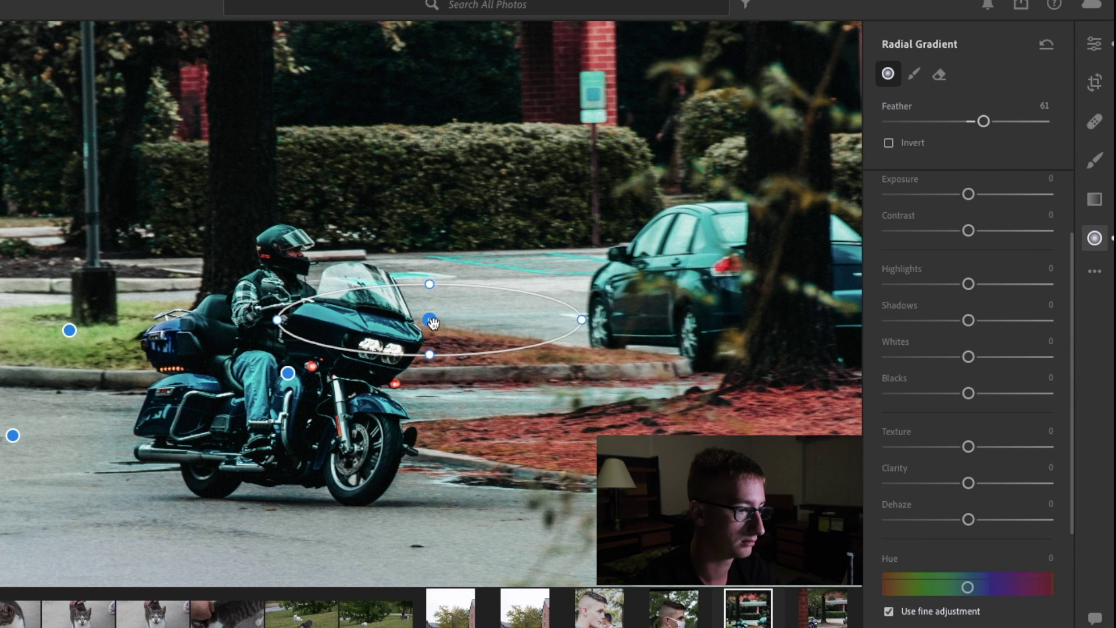
pyautogui.moveTo(431, 321); pyautogui.dragTo(548, 360)
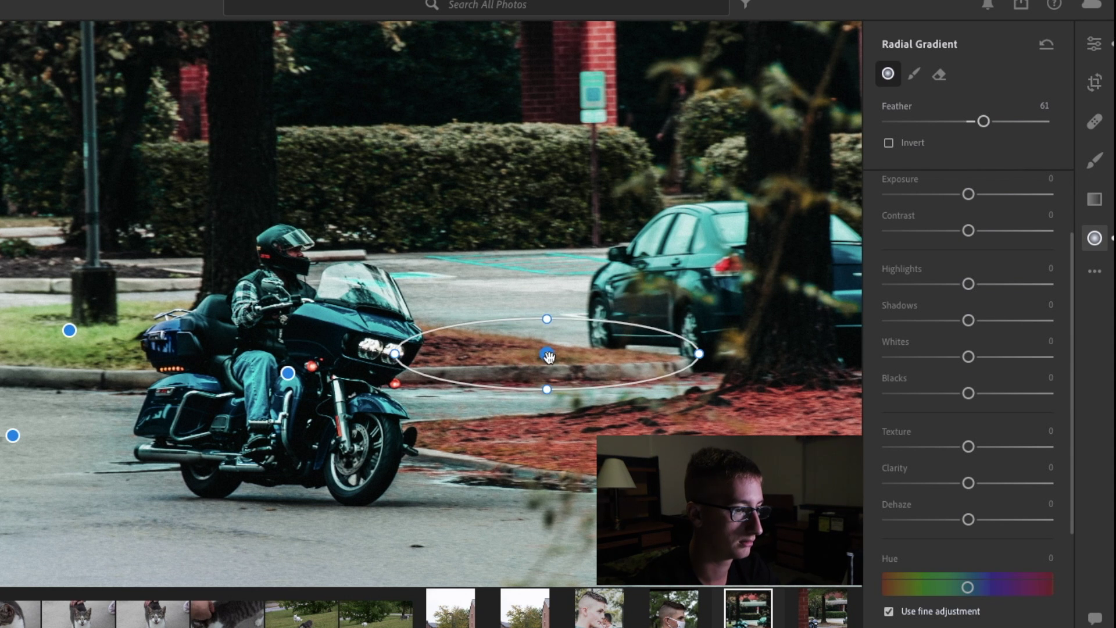
pyautogui.moveTo(975, 573)
pyautogui.mouseDown()
pyautogui.moveTo(881, 553)
pyautogui.moveTo(930, 578)
pyautogui.moveTo(989, 587)
pyautogui.mouseUp()
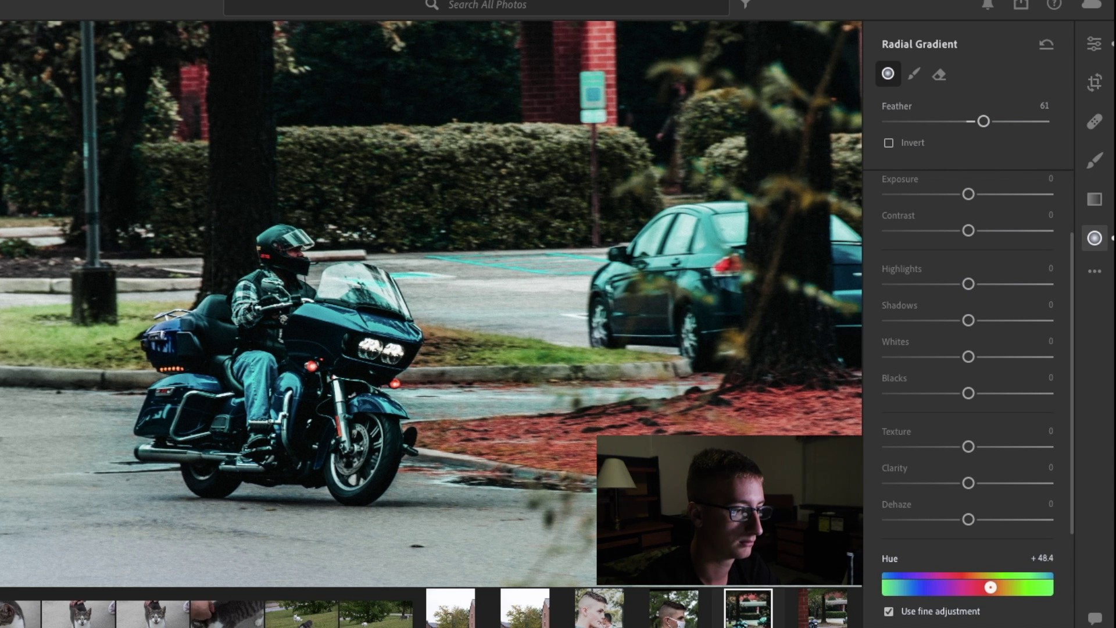
pyautogui.moveTo(990, 588); pyautogui.dragTo(991, 587)
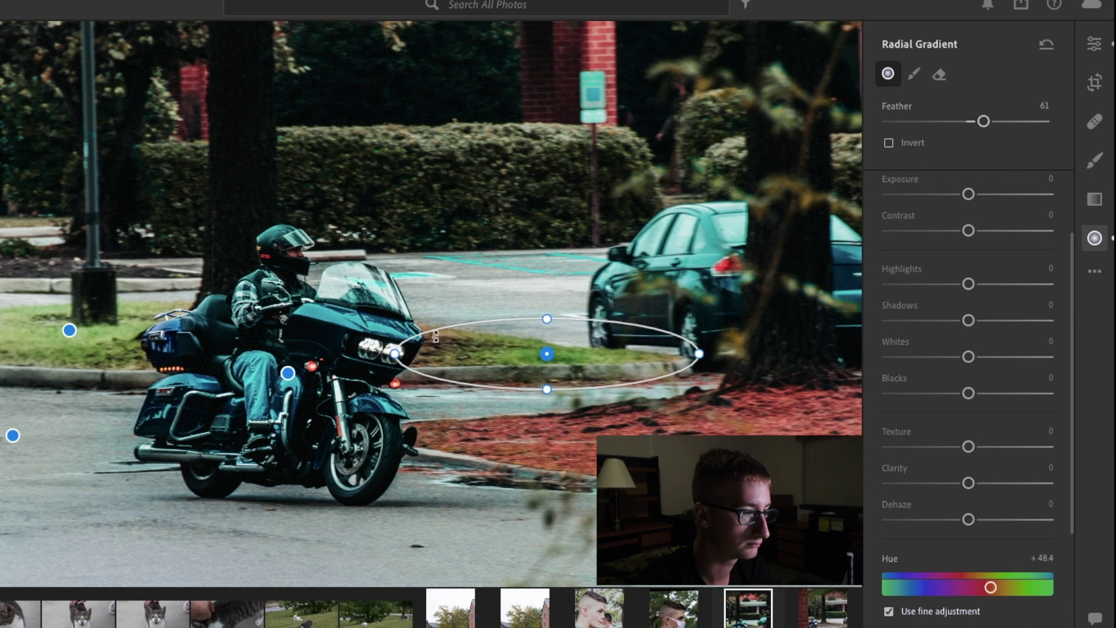
pyautogui.click(386, 345)
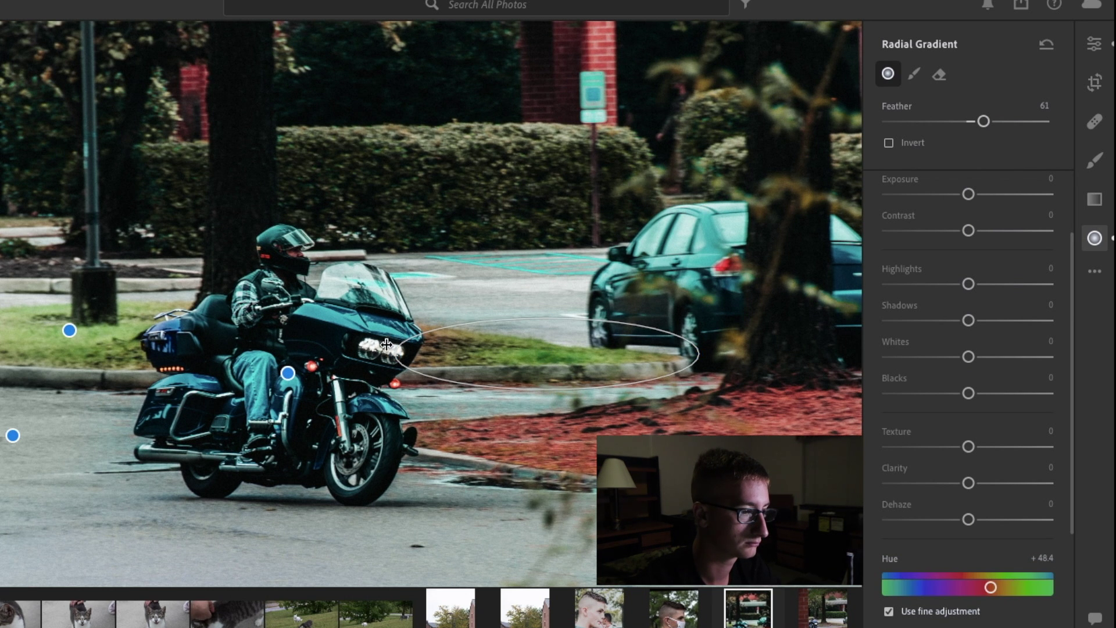
pyautogui.moveTo(387, 344); pyautogui.dragTo(348, 348)
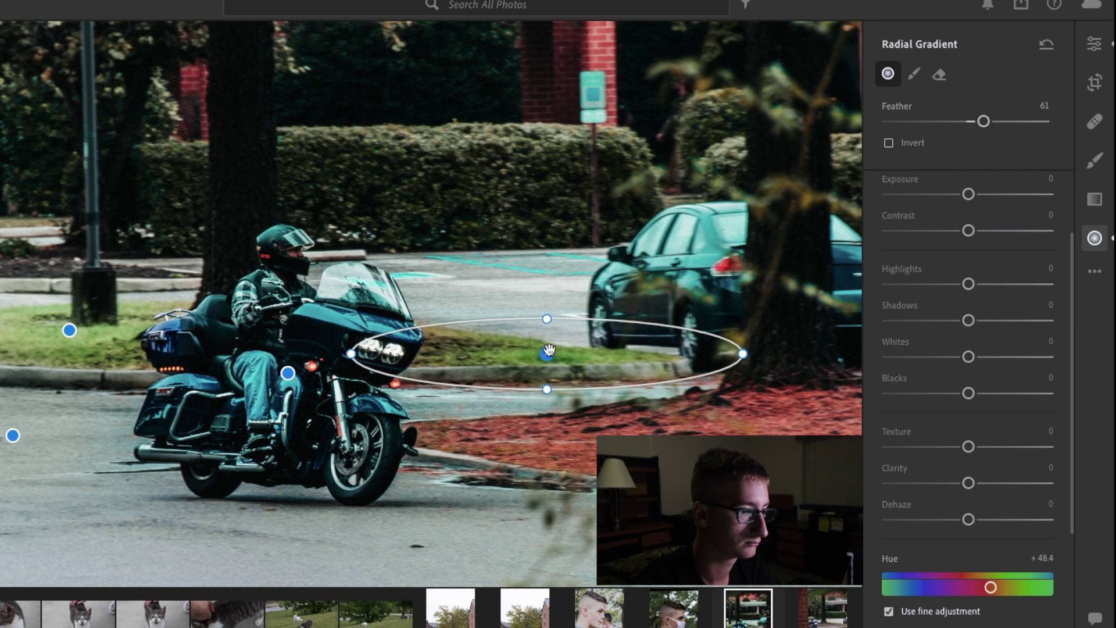
# - Shift the grass strip's radial gradient toward the motorcycle, narrow it, and undo a further small move away from the rider
pyautogui.moveTo(546, 353); pyautogui.dragTo(514, 338)
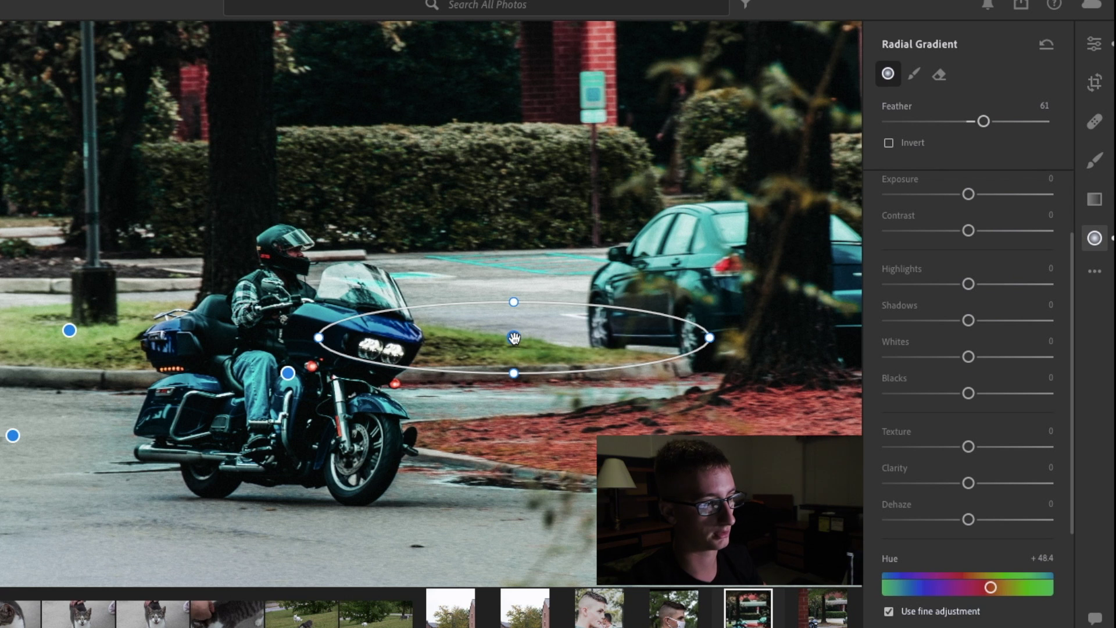
pyautogui.moveTo(514, 338)
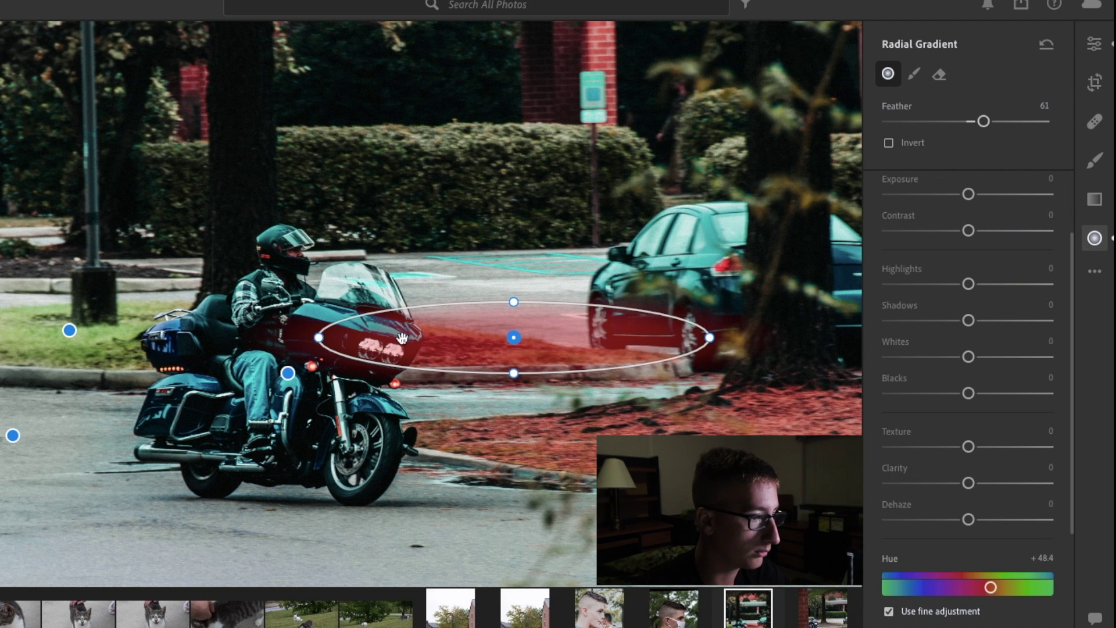
pyautogui.moveTo(319, 338); pyautogui.dragTo(355, 337)
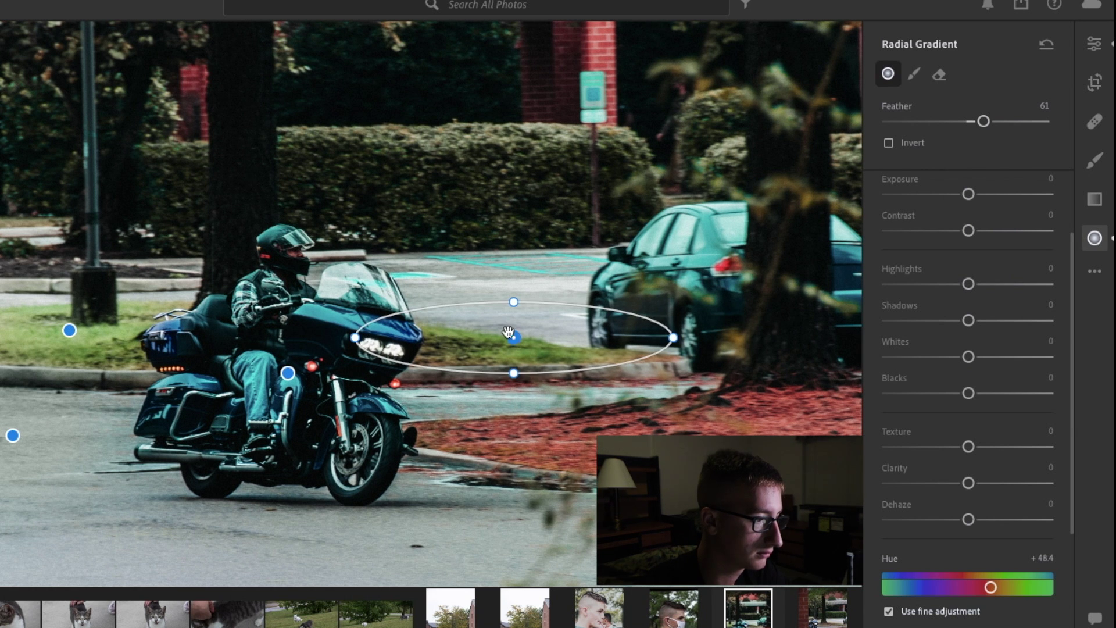
pyautogui.moveTo(515, 345); pyautogui.dragTo(525, 353)
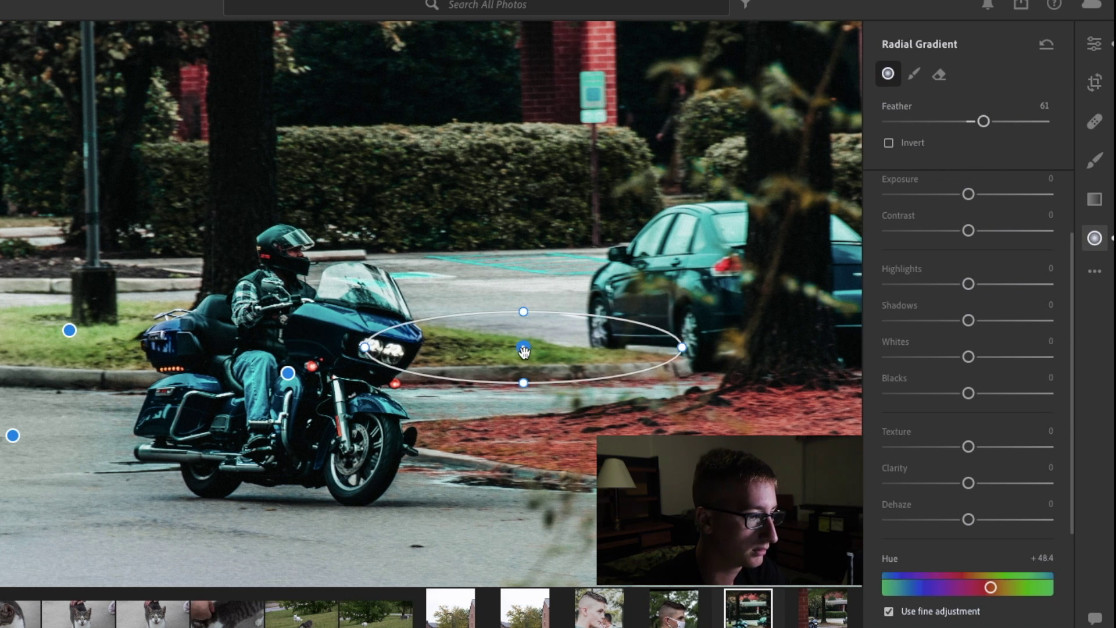
pyautogui.hotkey('ctrl', 'z')
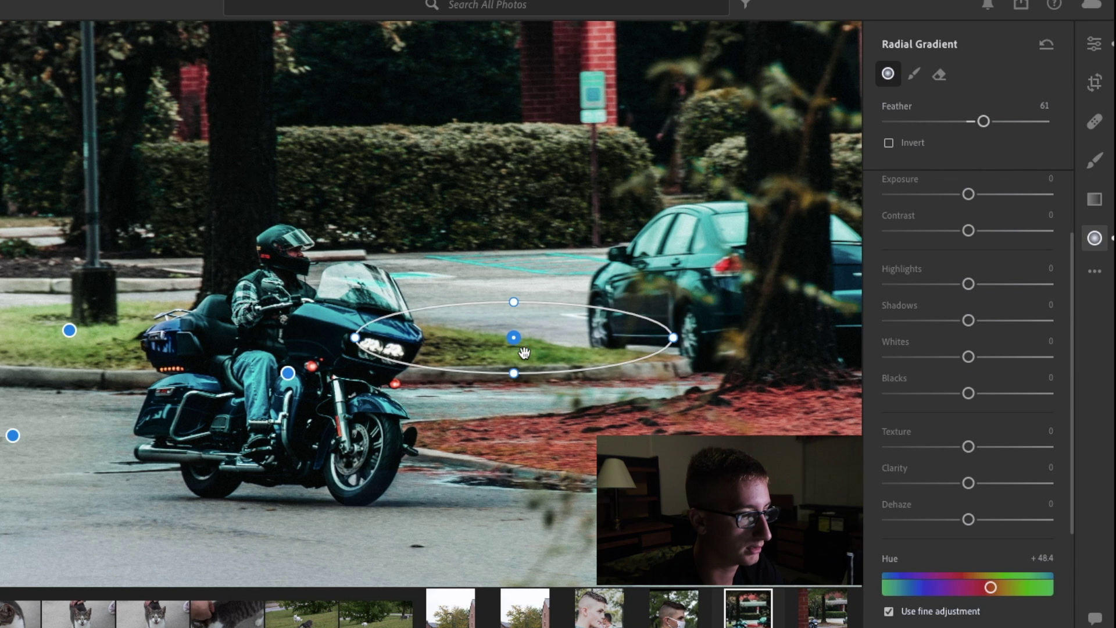
# - Delete the radial gradient over the grass strip between the motorcycle and the parked car
pyautogui.click(512, 333)
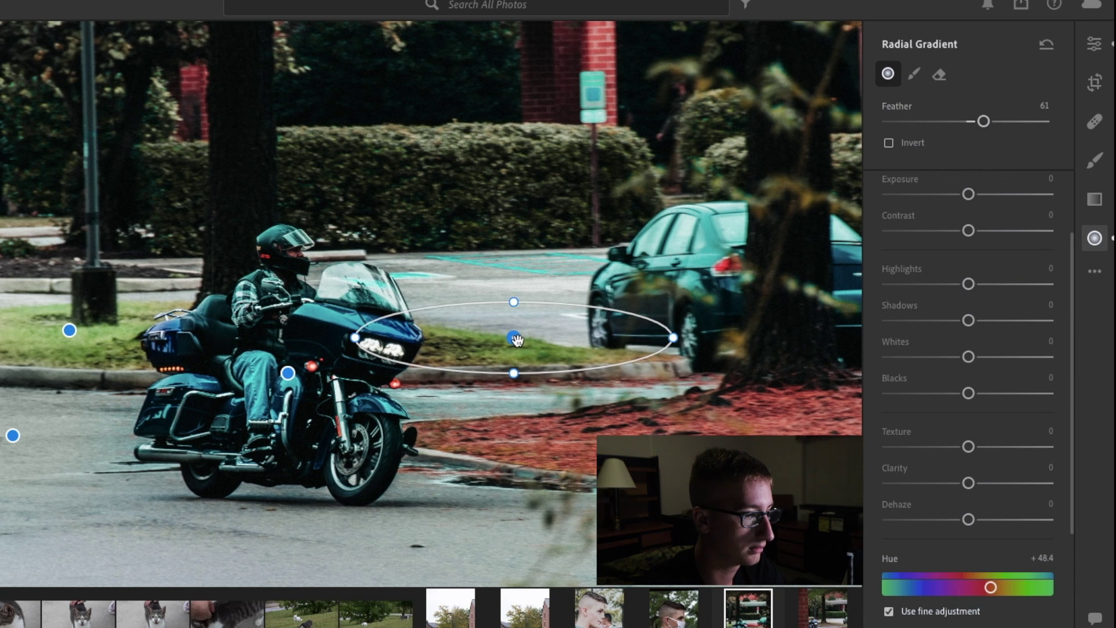
pyautogui.rightClick(516, 337)
pyautogui.press('Escape')
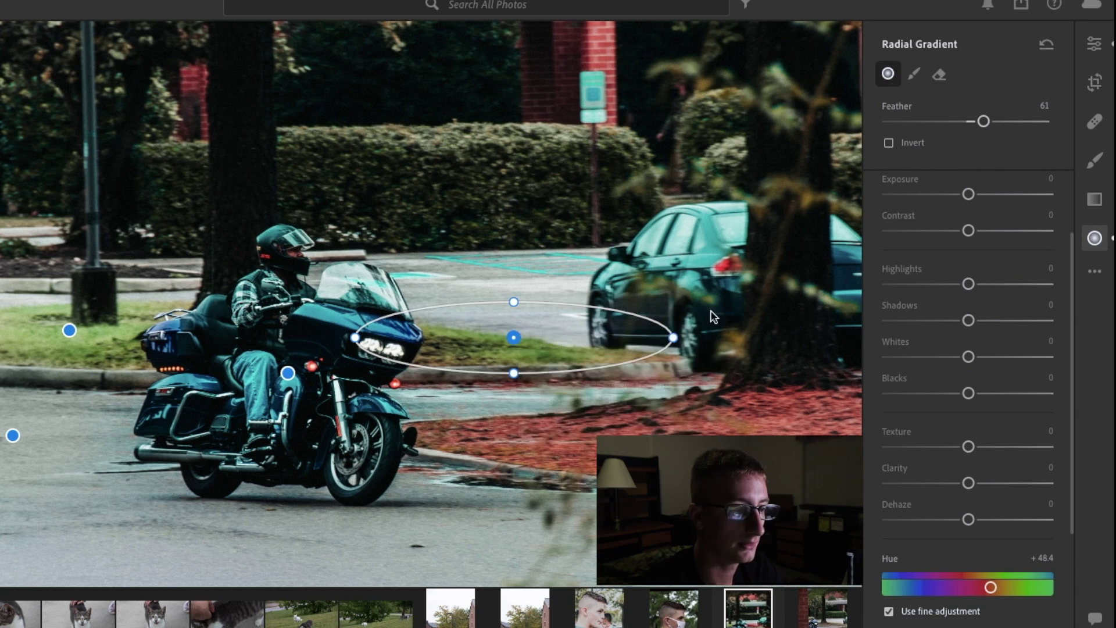
# - Start the Brush tool and enlarge the brush to size 40
pyautogui.click(1099, 160)
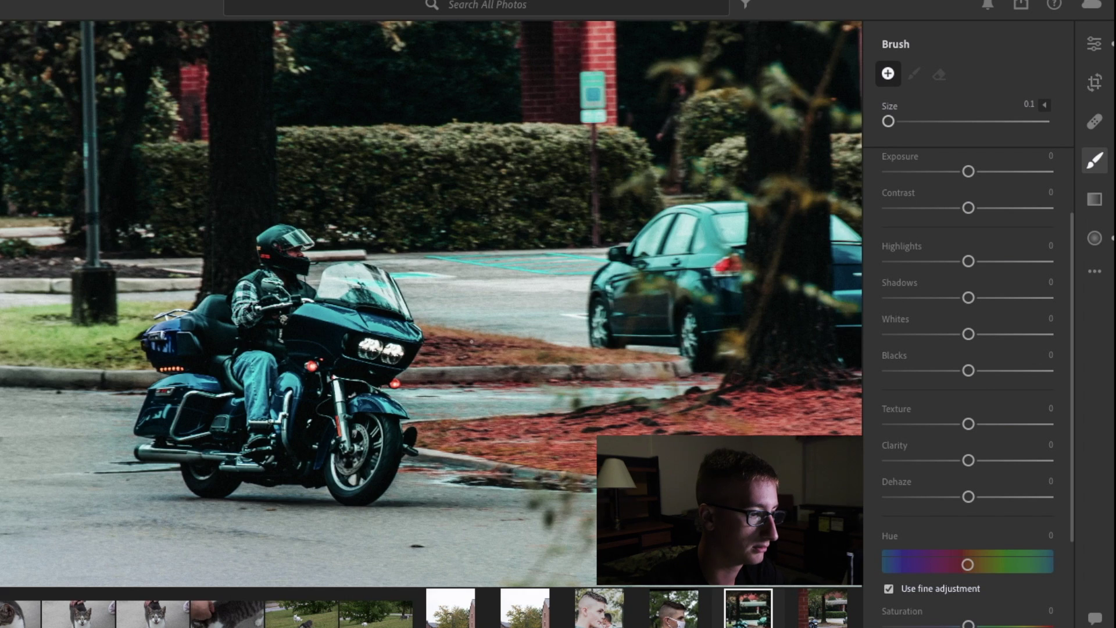
pyautogui.press('z')
pyautogui.press(']')
pyautogui.press(']')
pyautogui.press(']')
pyautogui.press(']')
pyautogui.press('z')
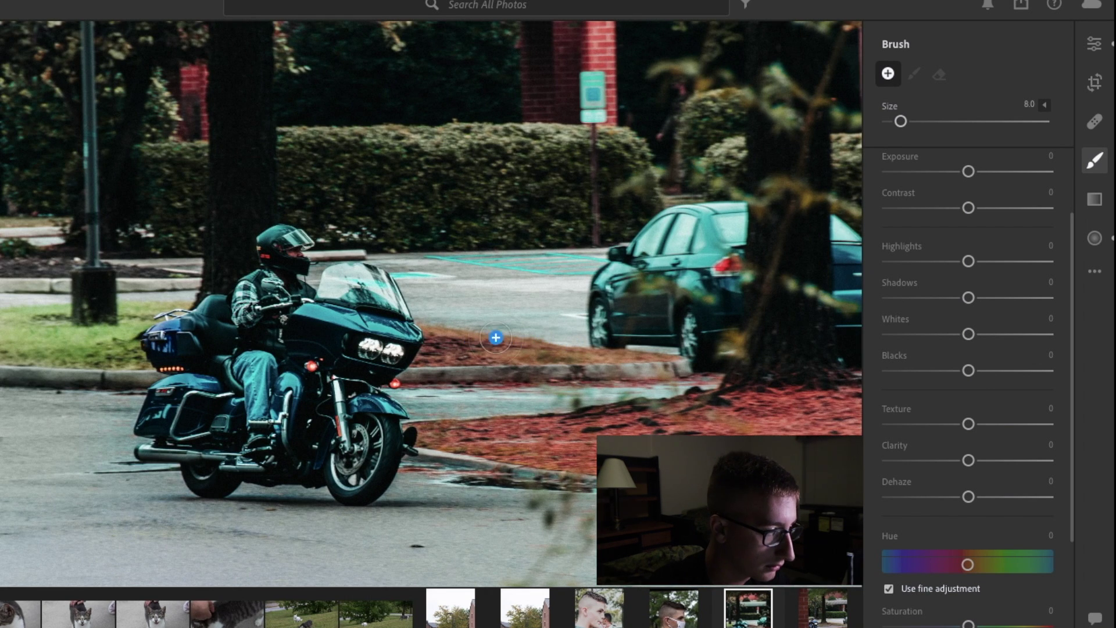
pyautogui.hotkey('ctrl', '0')
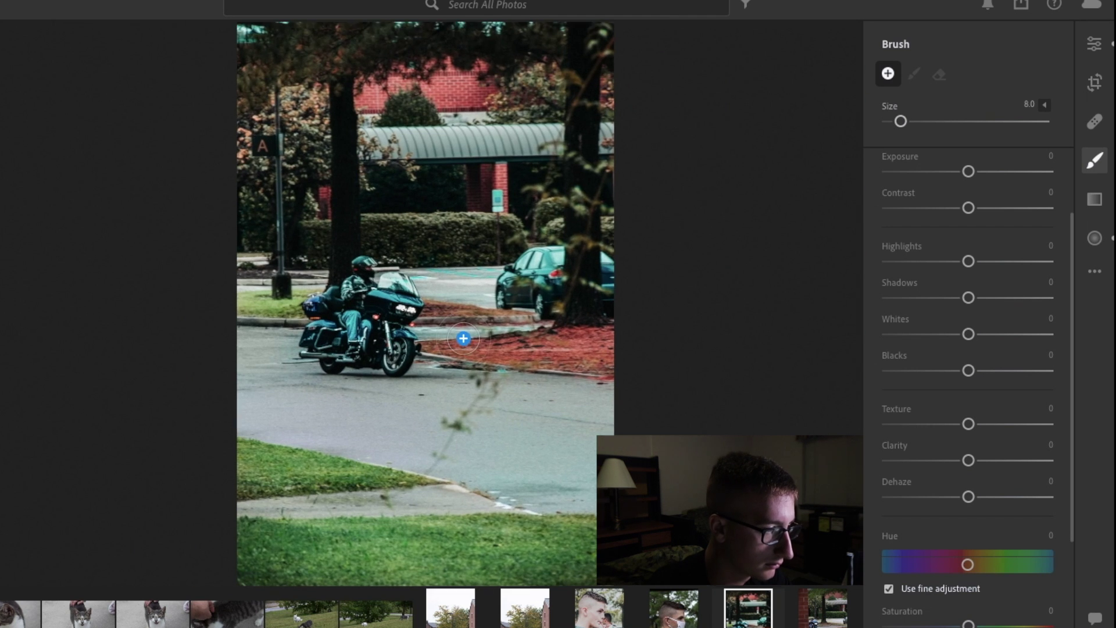
pyautogui.press('z')
pyautogui.press(']')
pyautogui.press(']')
pyautogui.press(']')
pyautogui.press(']')
pyautogui.press(']')
pyautogui.press('[')
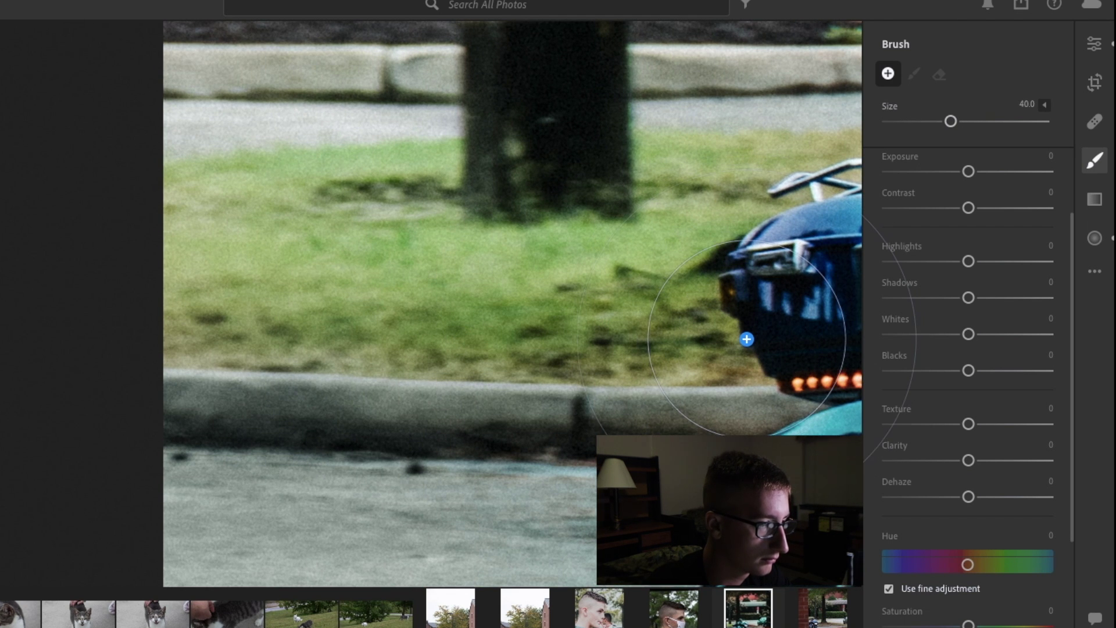
pyautogui.press('e')
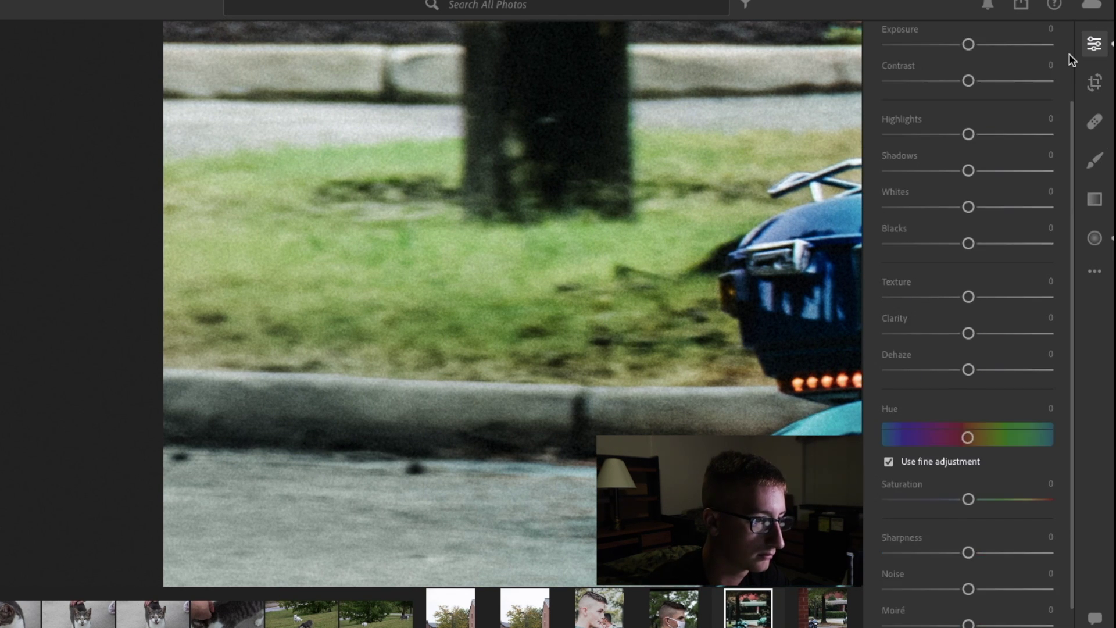
# - Start a brush mask with size 6 and Auto Mask on, at the grass strip's edge beside the motorcycle's fairing
pyautogui.hscroll(10, 569, 292)
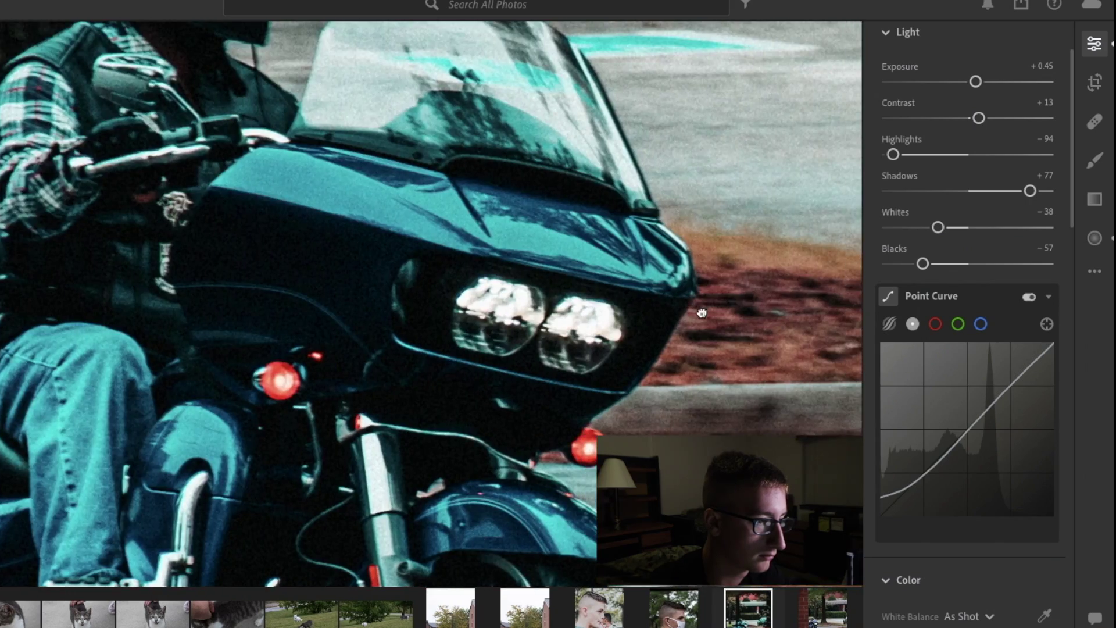
pyautogui.moveTo(702, 314); pyautogui.dragTo(267, 294)
pyautogui.click(418, 286)
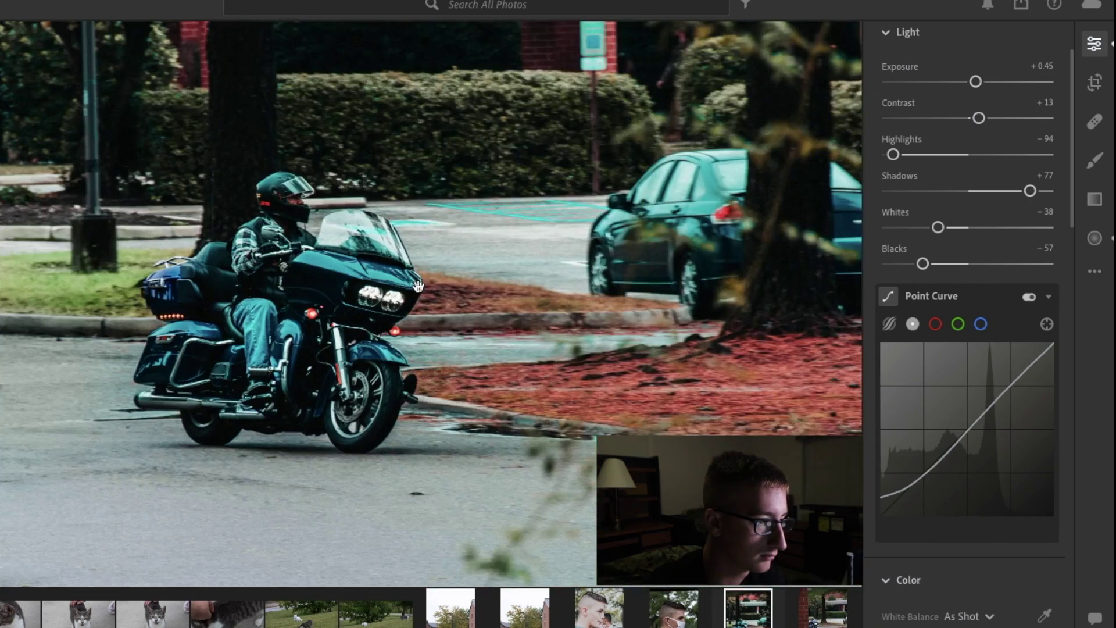
pyautogui.click(496, 297)
pyautogui.moveTo(557, 296); pyautogui.dragTo(413, 282)
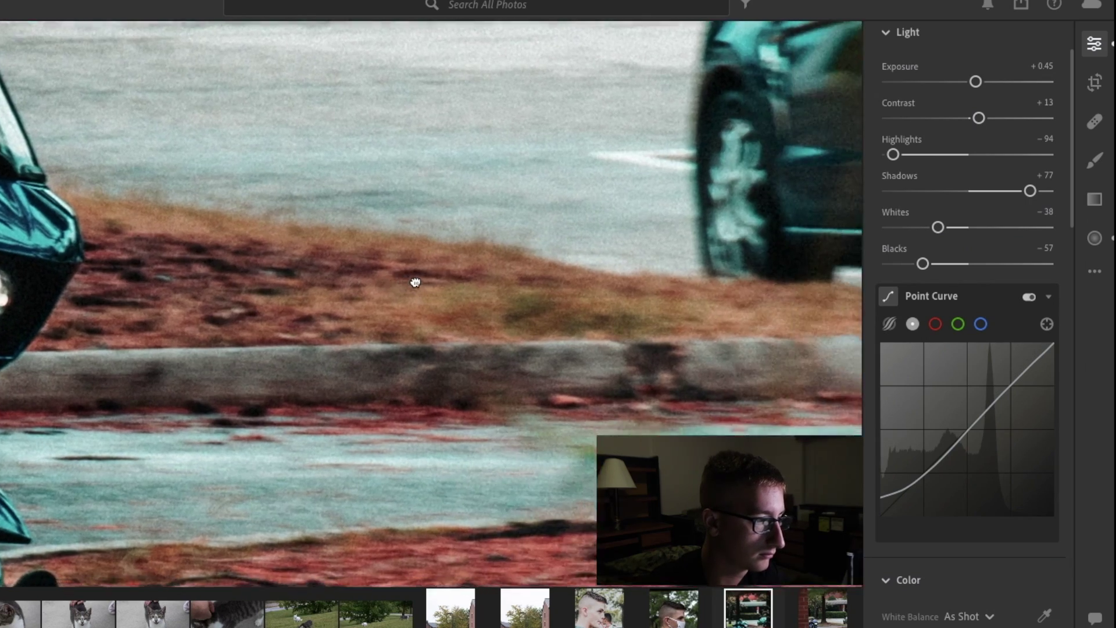
pyautogui.click(1108, 168)
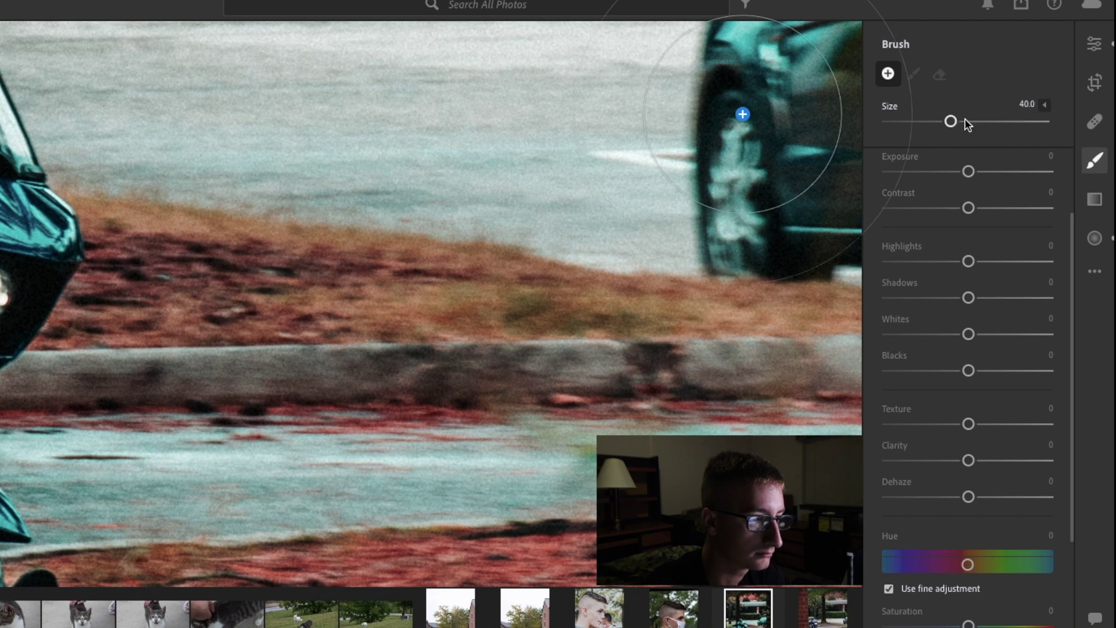
pyautogui.scroll(2, 969, 191)
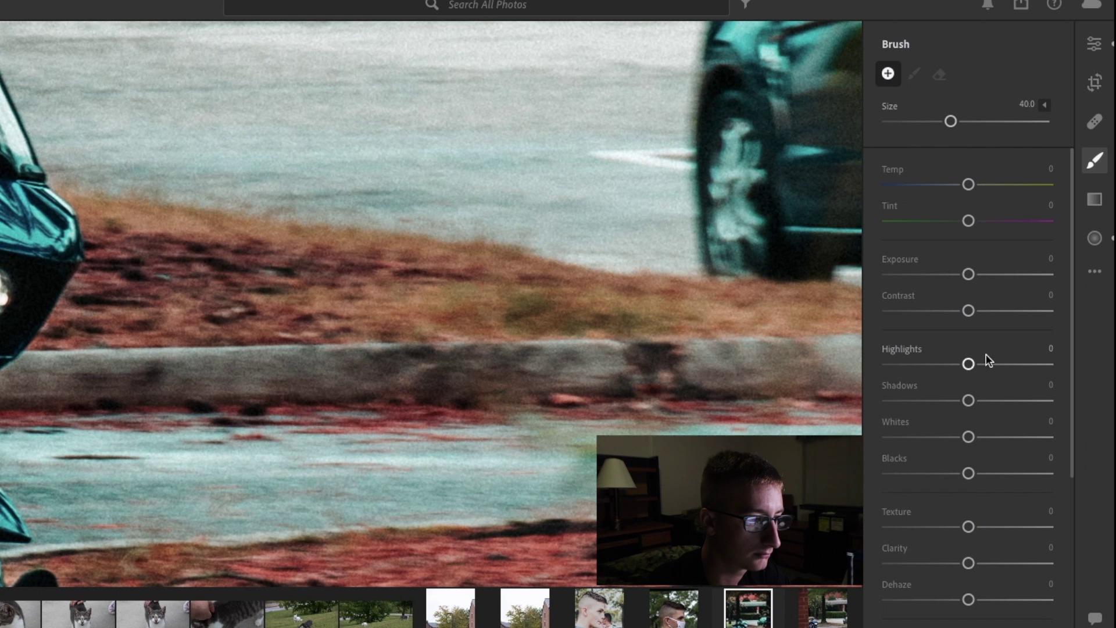
pyautogui.click(1048, 104)
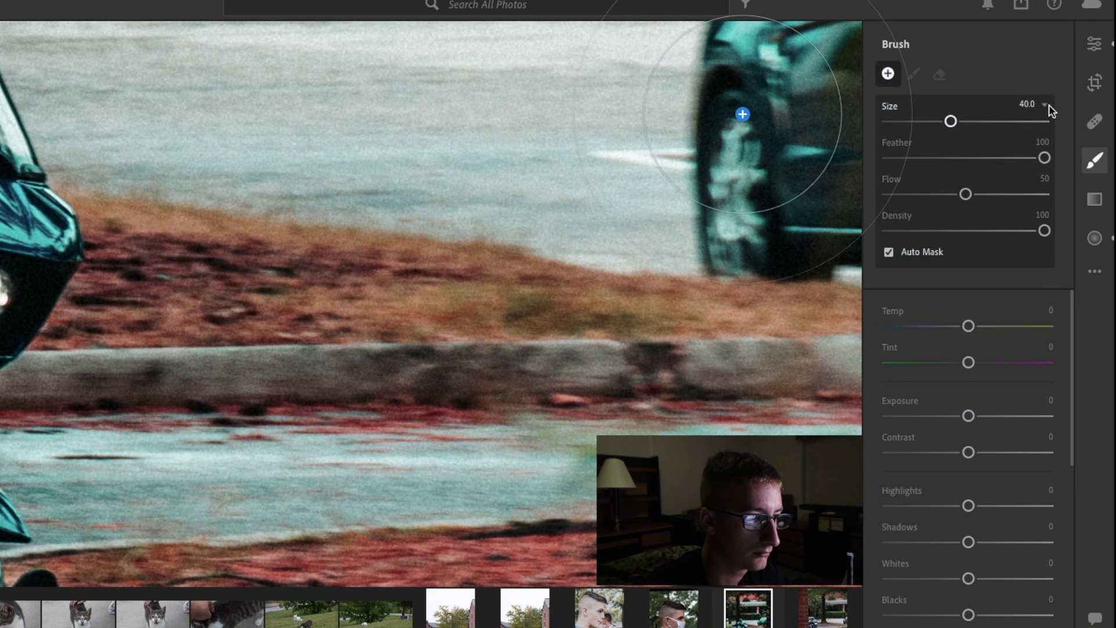
pyautogui.click(890, 251)
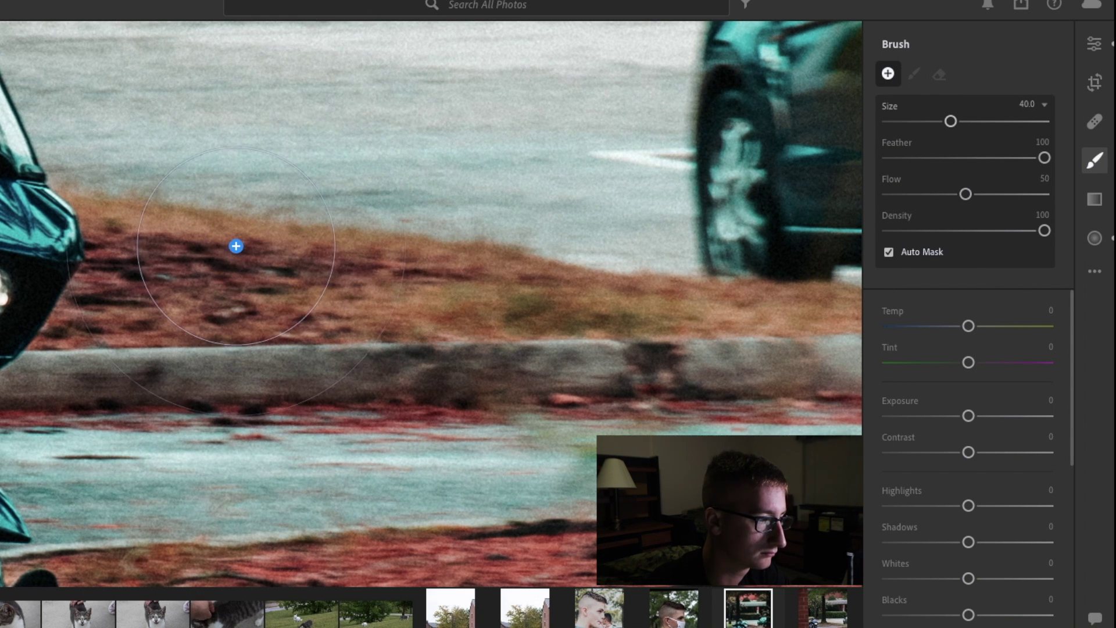
pyautogui.scroll(-8, 235, 246)
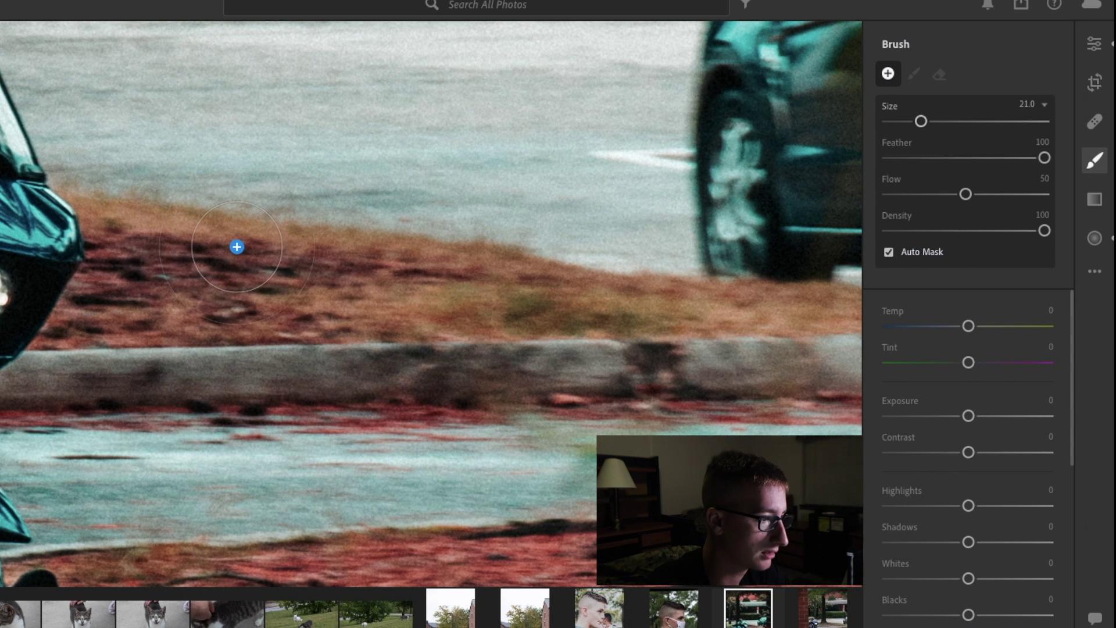
pyautogui.scroll(-3, 167, 243)
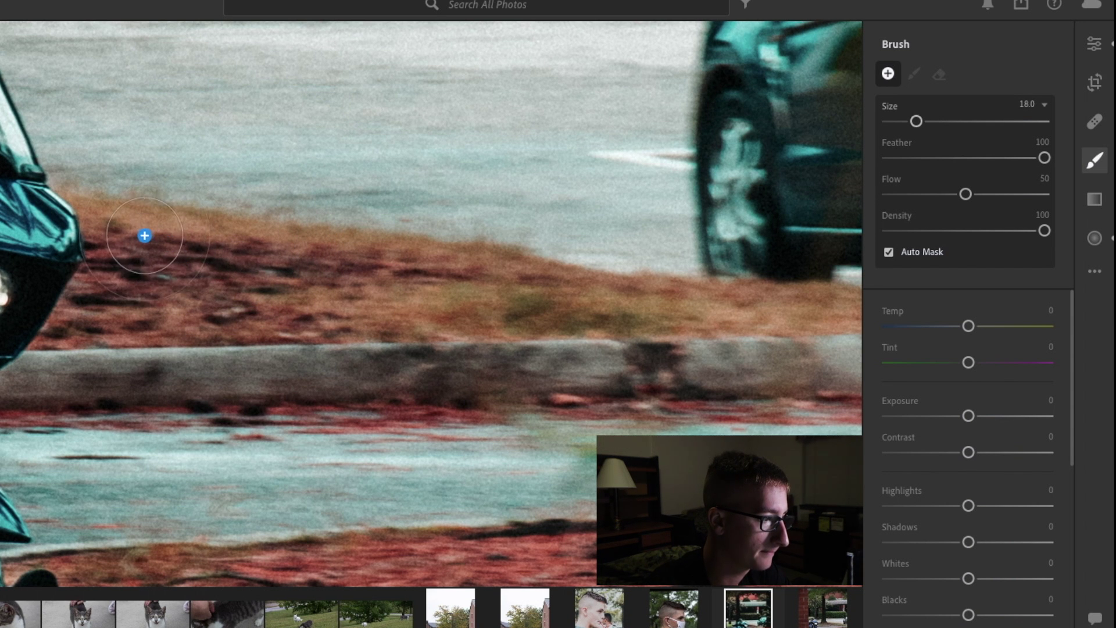
pyautogui.scroll(-6, 152, 228)
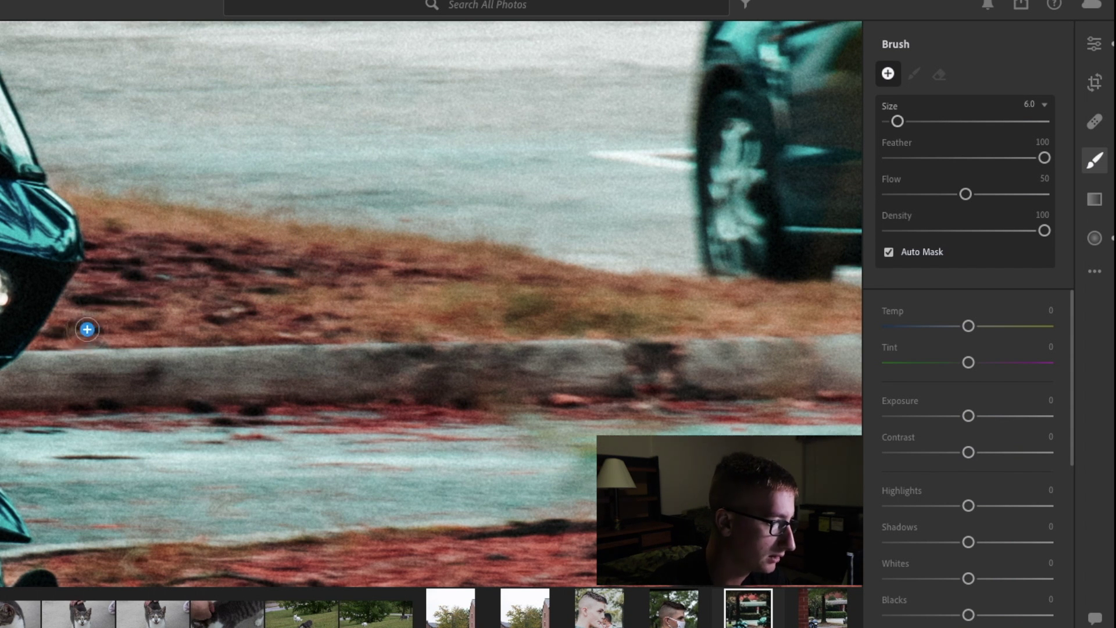
pyautogui.click(68, 330)
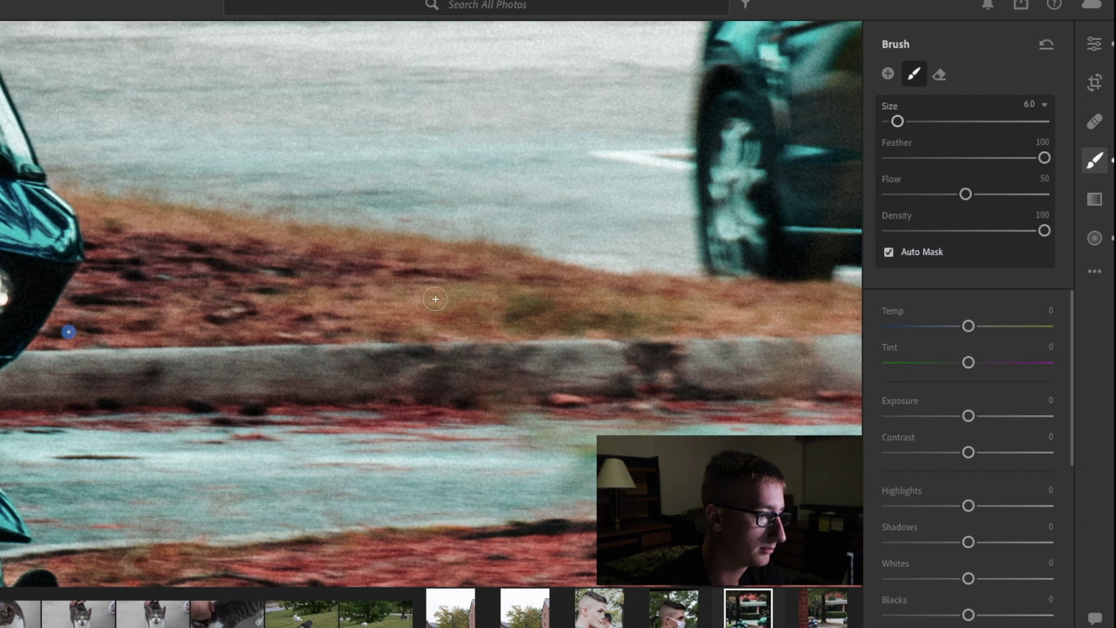
# - Enlarge the brush to size 12 and paint over the grass strip between the motorcycle and the parked car
pyautogui.press(']')
pyautogui.press(']')
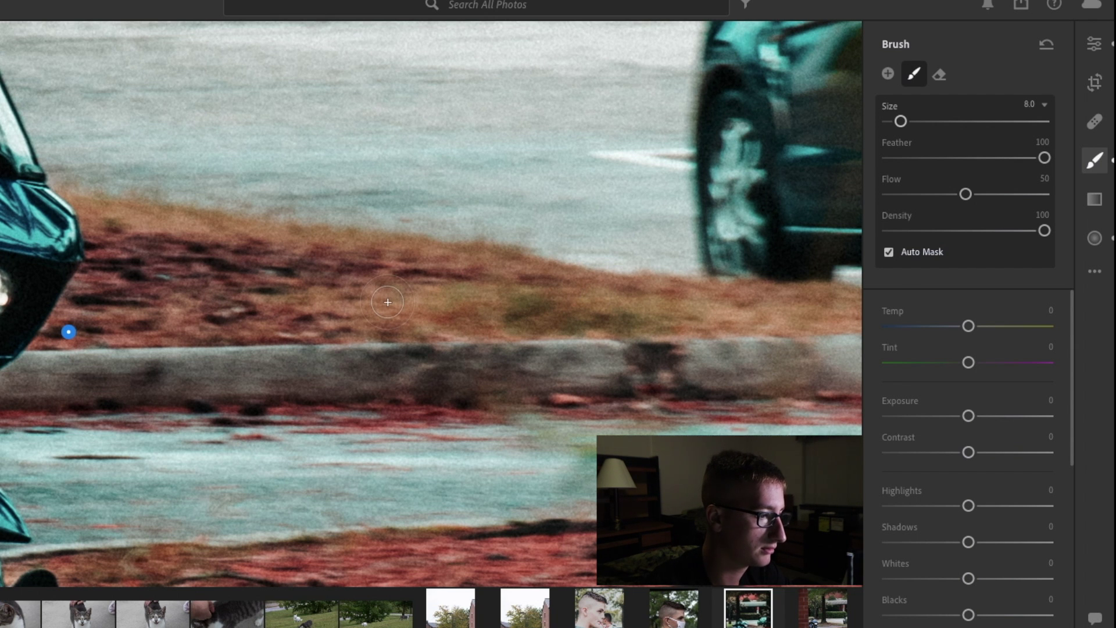
pyautogui.press(']')
pyautogui.press(']')
pyautogui.press(']')
pyautogui.press(']')
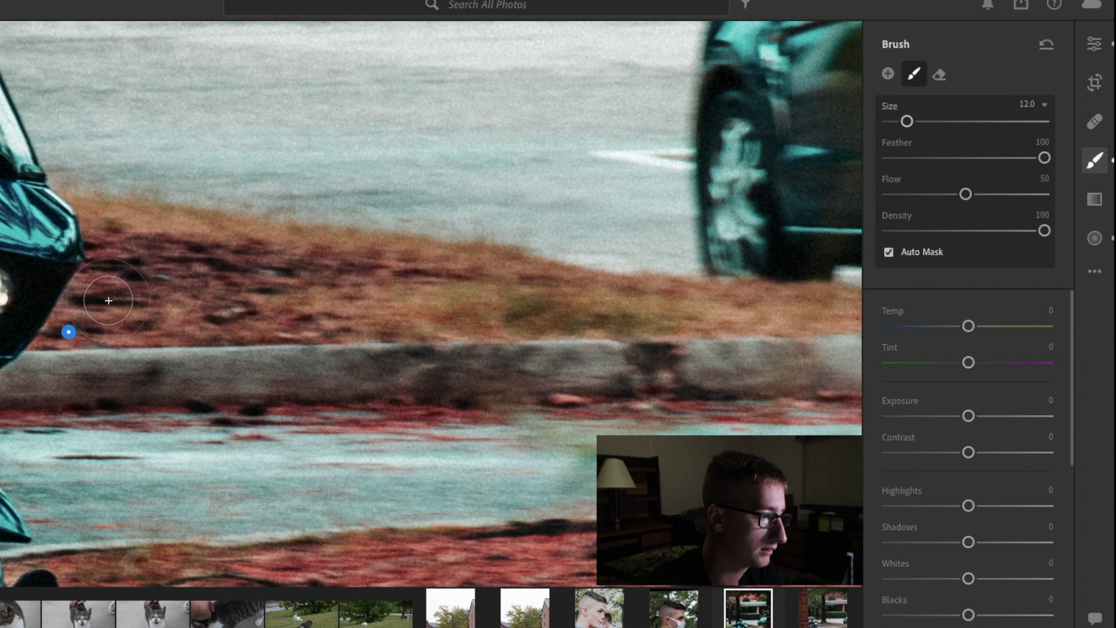
pyautogui.moveTo(94, 312)
pyautogui.mouseDown()
pyautogui.moveTo(448, 311)
pyautogui.moveTo(667, 337)
pyautogui.moveTo(793, 331)
pyautogui.moveTo(832, 308)
pyautogui.moveTo(782, 284)
pyautogui.moveTo(658, 278)
pyautogui.moveTo(405, 231)
pyautogui.mouseUp()
pyautogui.moveTo(185, 208)
pyautogui.mouseDown()
pyautogui.moveTo(129, 241)
pyautogui.moveTo(466, 268)
pyautogui.moveTo(404, 286)
pyautogui.moveTo(214, 273)
pyautogui.moveTo(297, 317)
pyautogui.moveTo(843, 317)
pyautogui.moveTo(820, 263)
pyautogui.mouseUp()
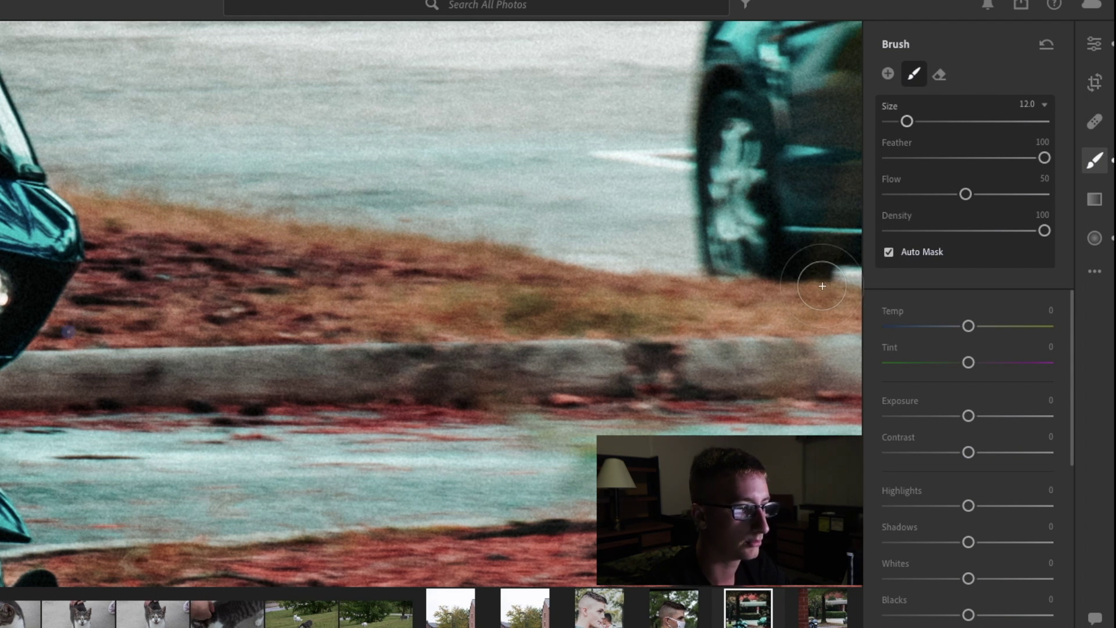
# - Shift the brushed grass strip's hue to +48.3 and reset its saturation to 0 after trying a slight boost
pyautogui.scroll(-6, 956, 330)
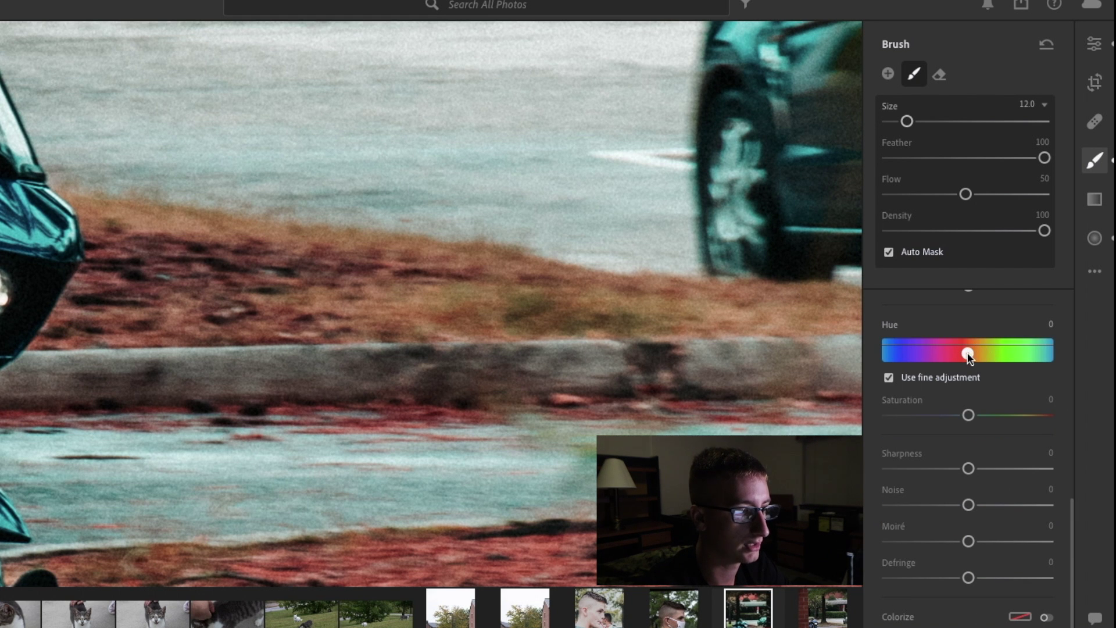
pyautogui.moveTo(968, 353); pyautogui.dragTo(988, 352)
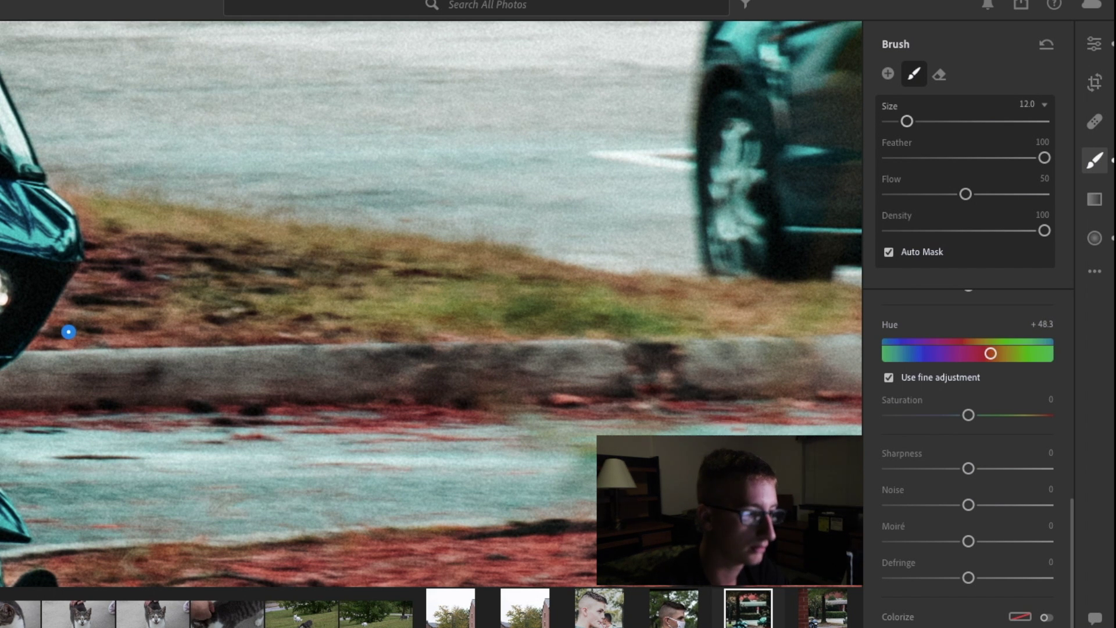
pyautogui.moveTo(970, 414)
pyautogui.mouseDown()
pyautogui.moveTo(1046, 429)
pyautogui.moveTo(974, 423)
pyautogui.mouseUp()
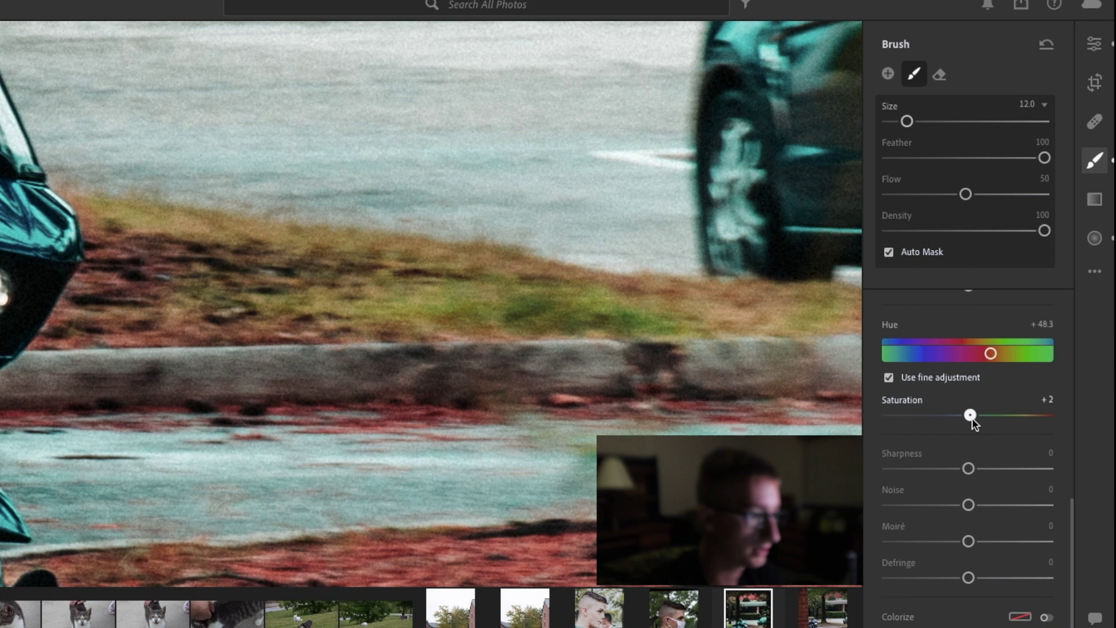
pyautogui.doubleClick(970, 416)
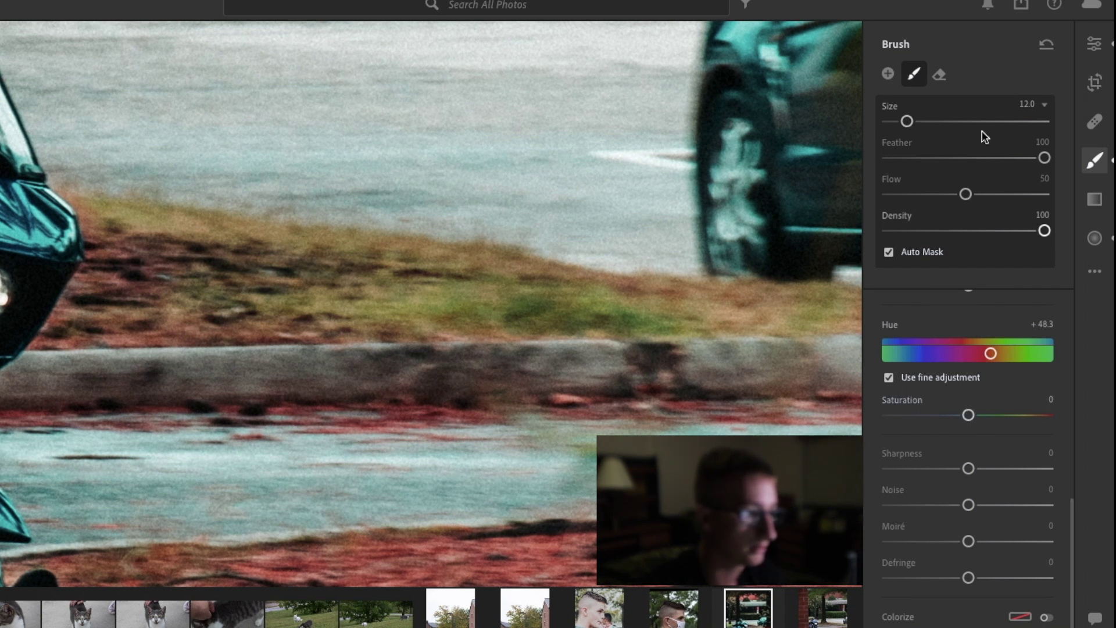
# - Repaint the grass strip with flow 73, and fill in its edge along the motorcycle's fairing with brush size 4
pyautogui.click(1003, 196)
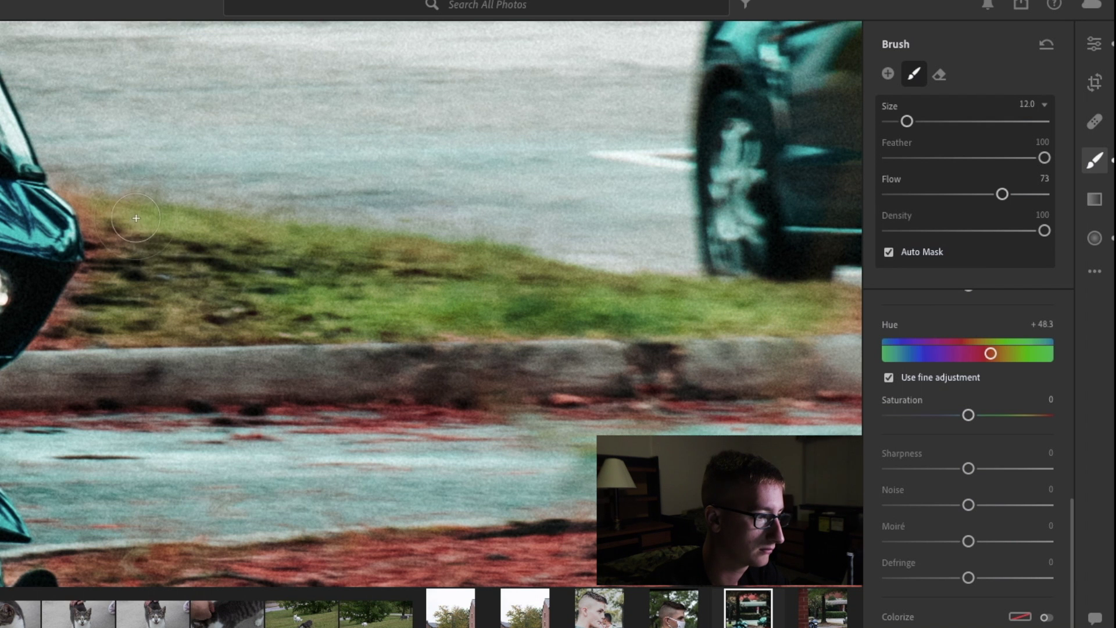
pyautogui.press('[')
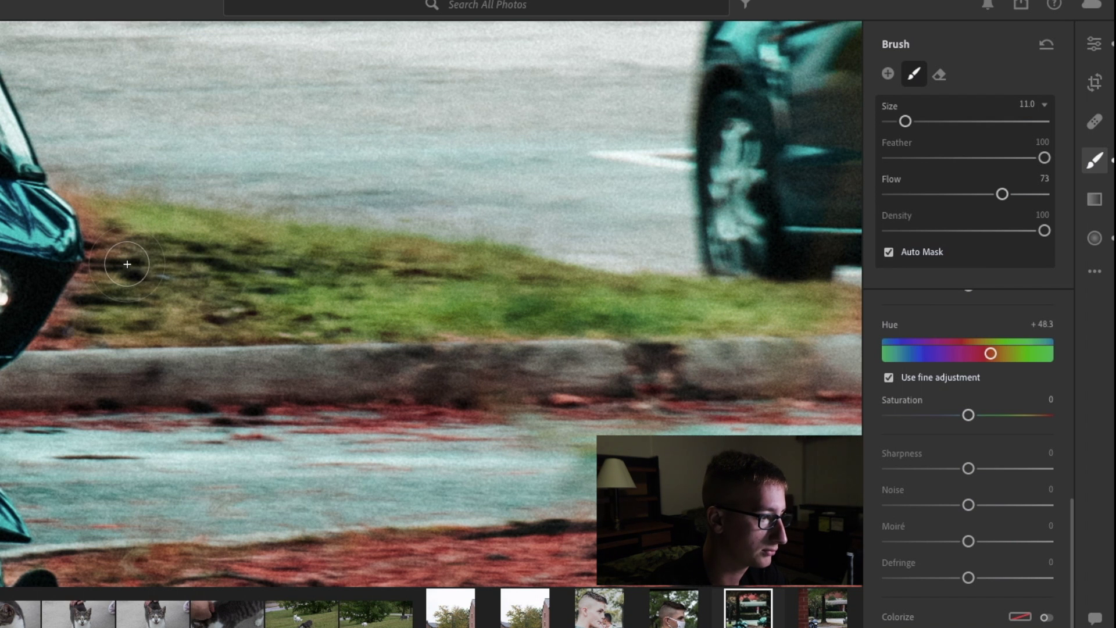
pyautogui.press('[')
pyautogui.press('[')
pyautogui.press('[')
pyautogui.press('[')
pyautogui.press('[')
pyautogui.press('[')
pyautogui.press('[')
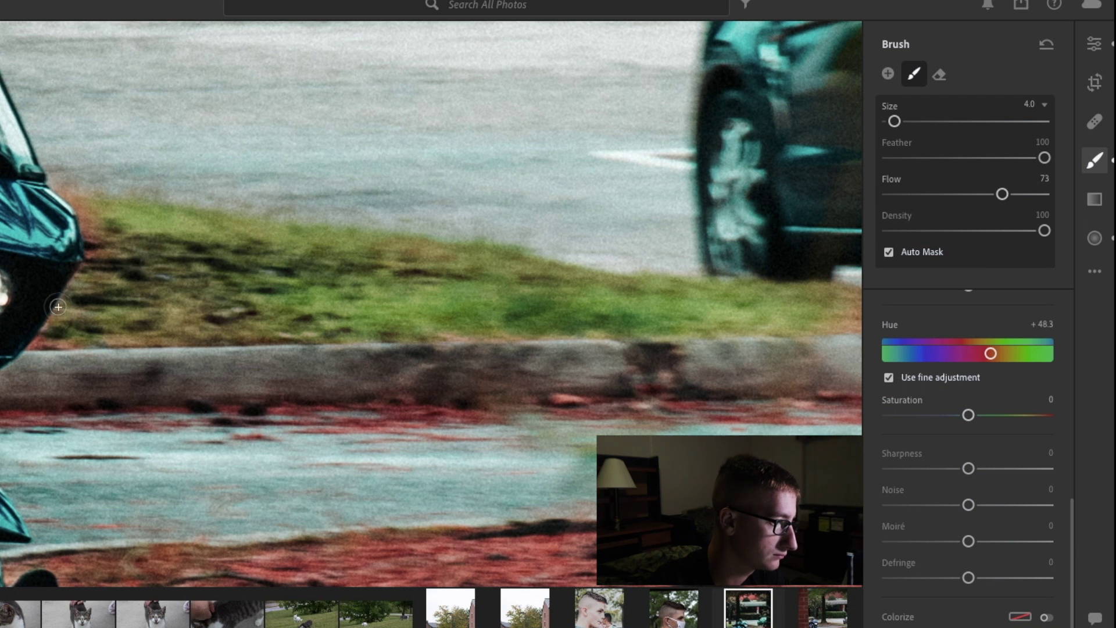
# - Reduce the brush size to 2 and finish editing the grass strip's brush mask
pyautogui.hotkey('ctrl', '=')
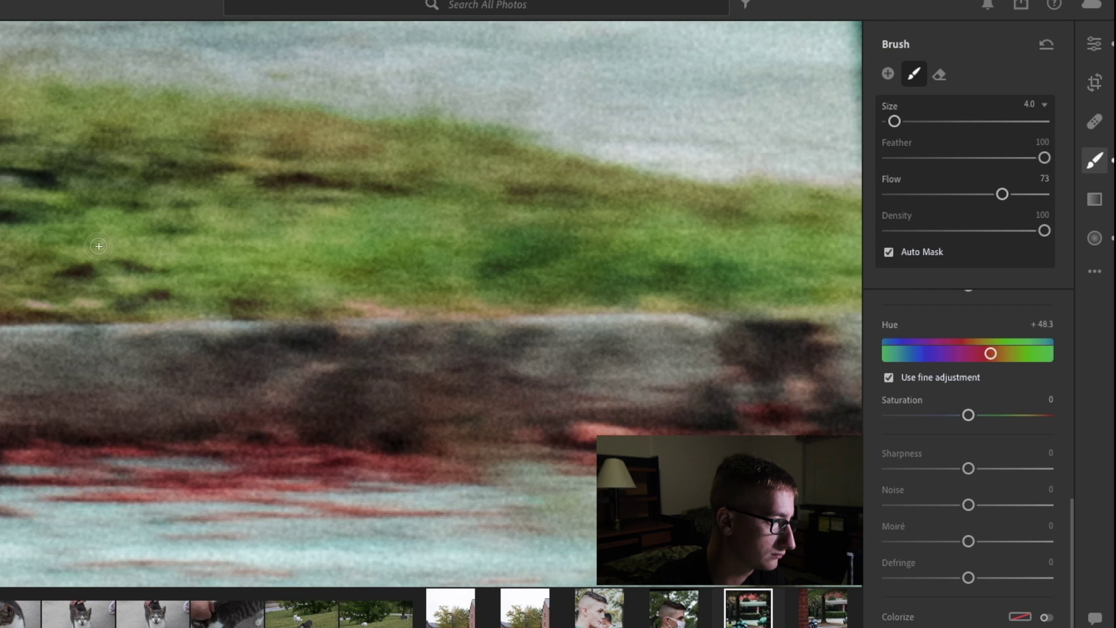
pyautogui.press('[')
pyautogui.press('[')
pyautogui.press('[')
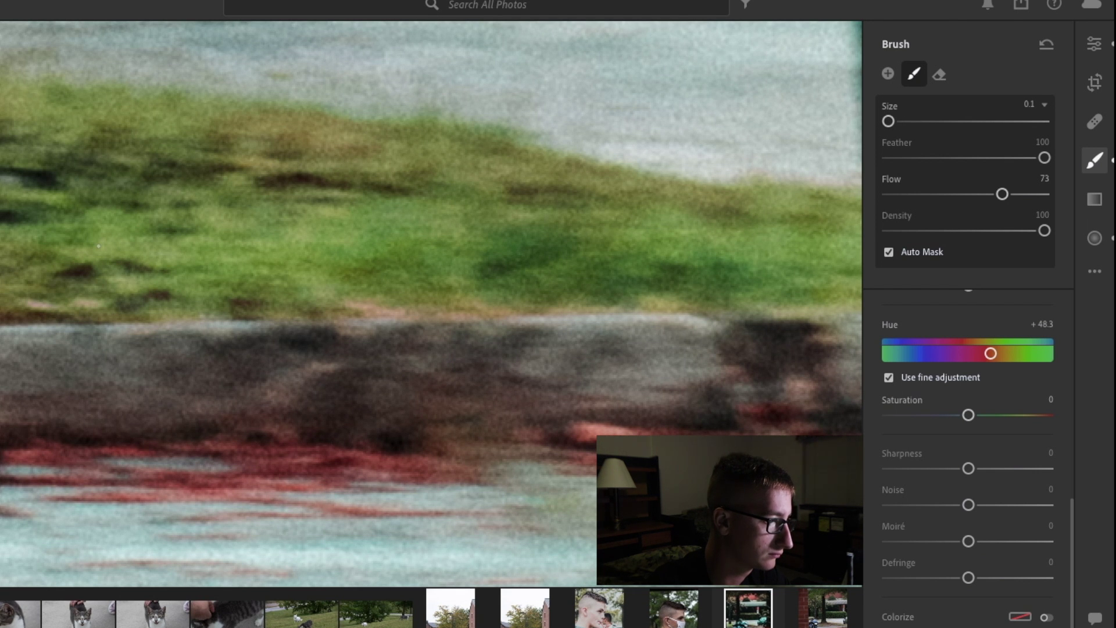
pyautogui.hotkey('ctrl', '0')
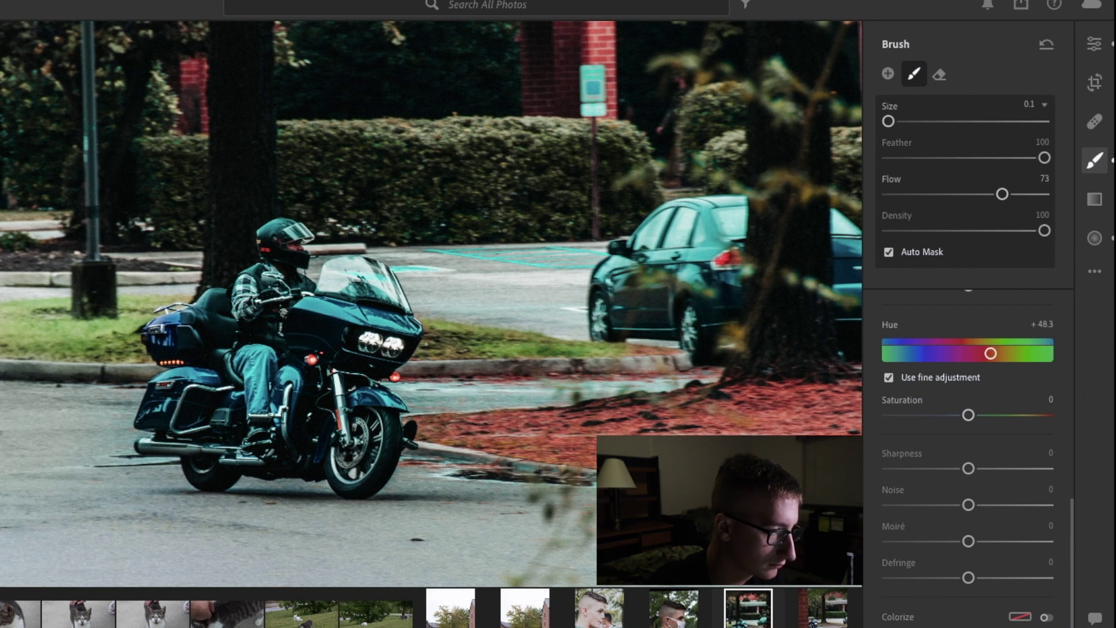
pyautogui.press(']')
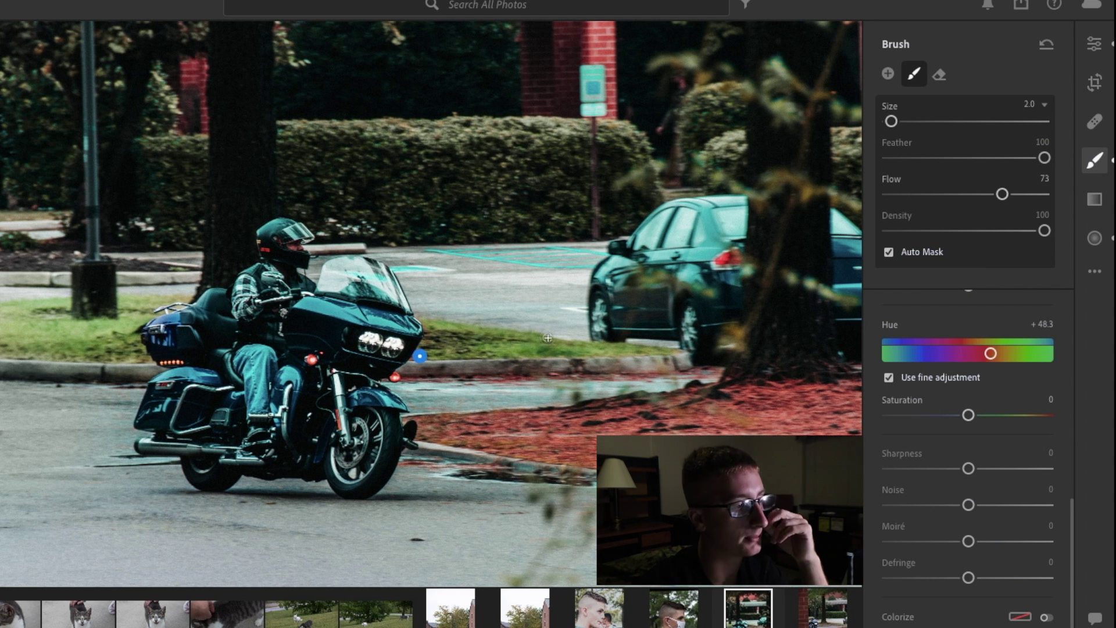
pyautogui.press('[')
pyautogui.hotkey('ctrl', 'z')
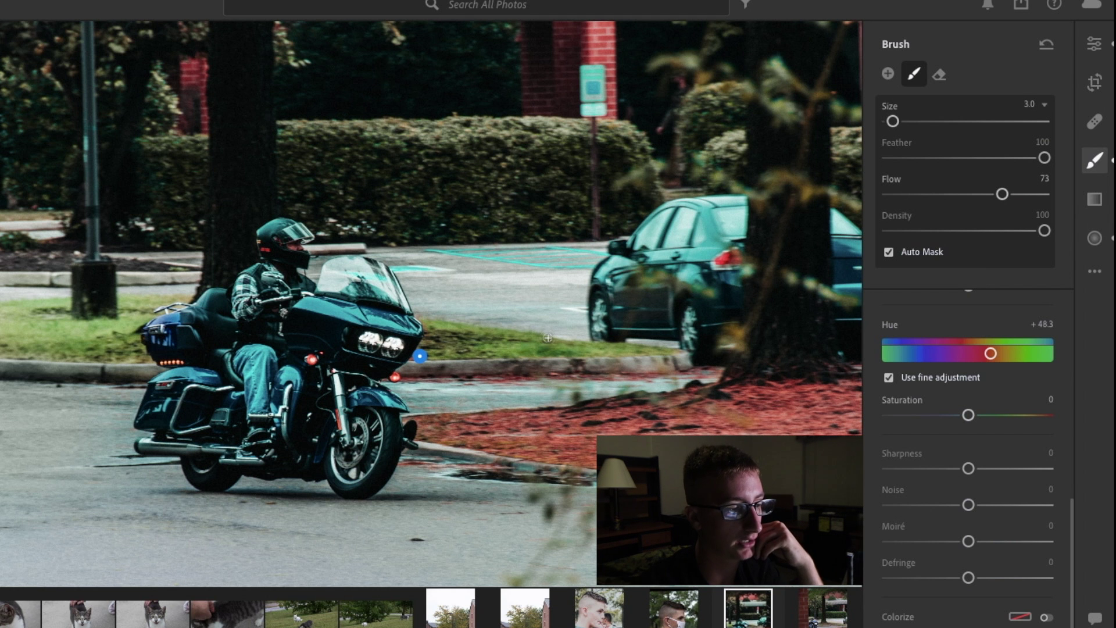
pyautogui.press('Escape')
pyautogui.press('z')
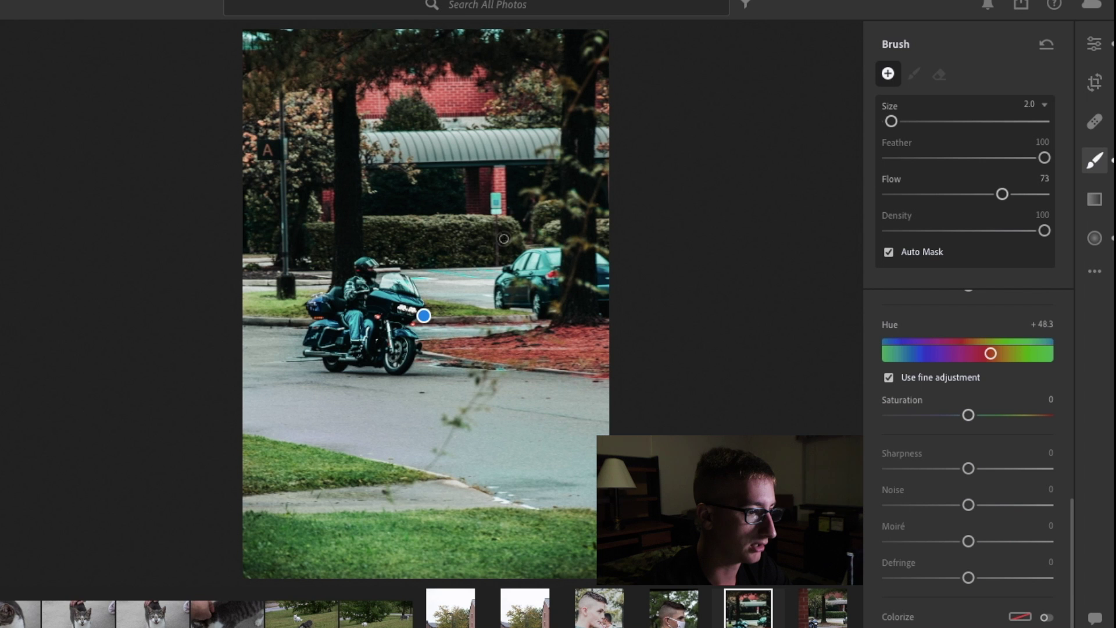
pyautogui.press('z')
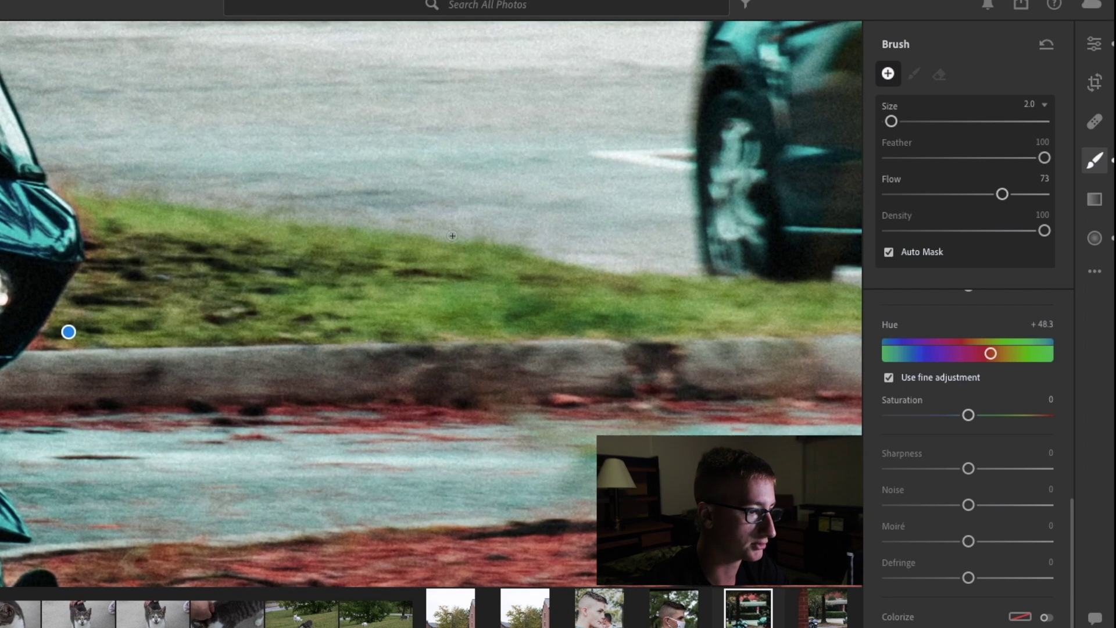
pyautogui.click(1095, 44)
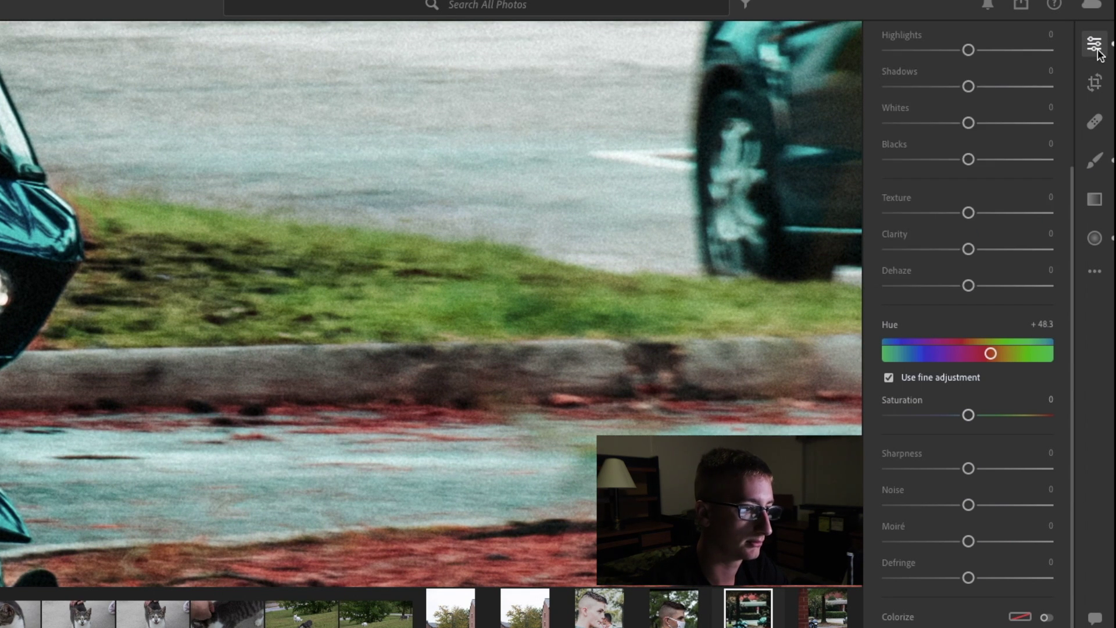
pyautogui.moveTo(494, 393); pyautogui.dragTo(556, 543)
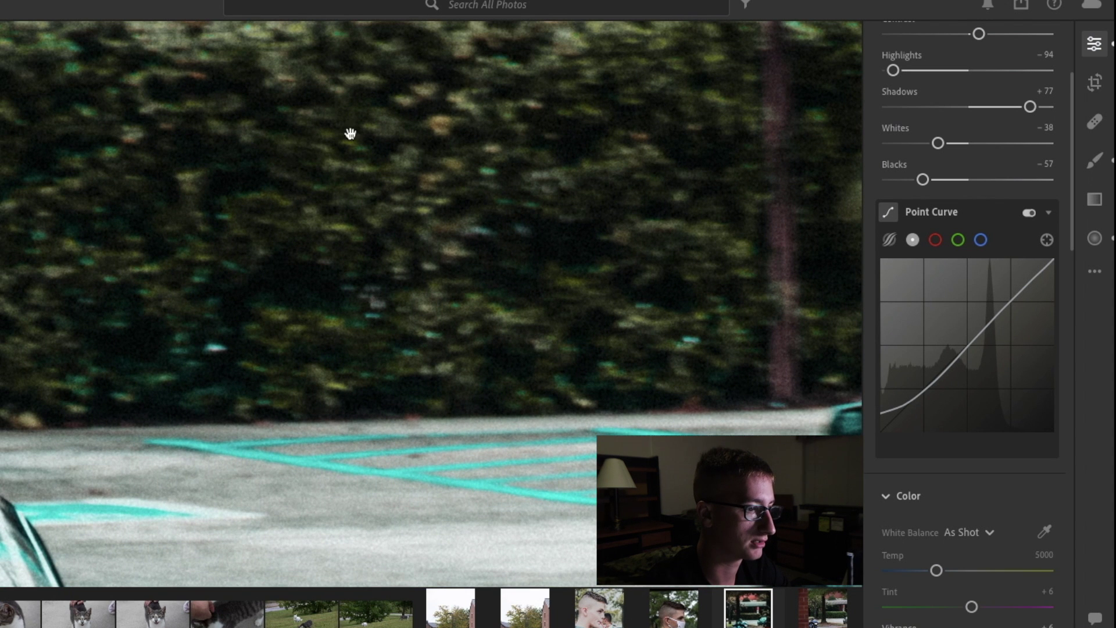
pyautogui.click(202, 382)
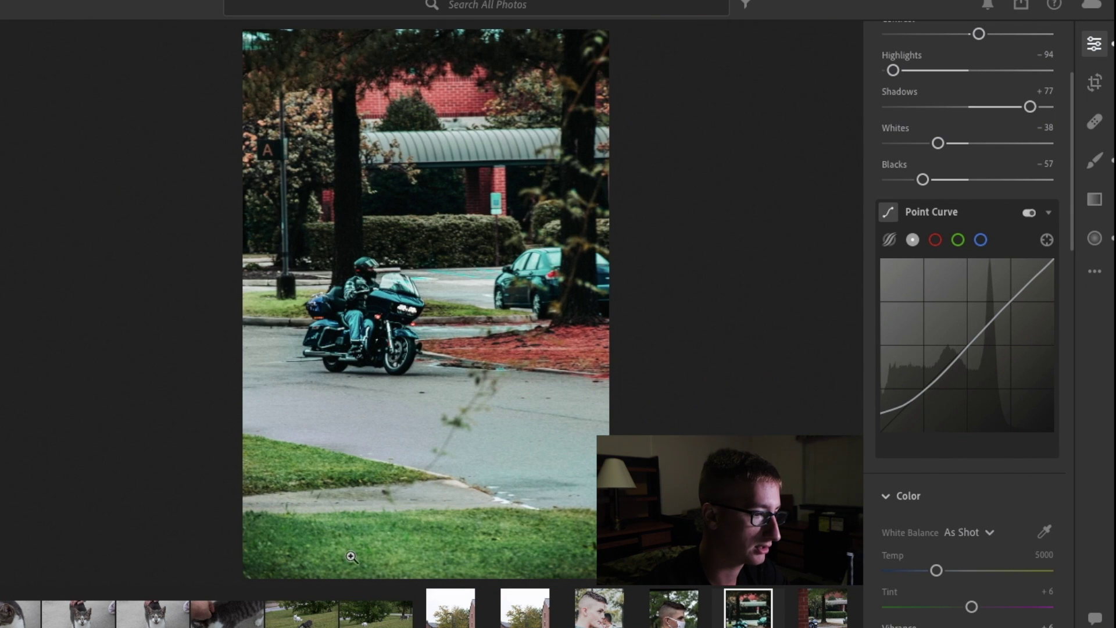
# - Colorize the radial gradient over the foreground grass with a muted green
pyautogui.click(1095, 239)
pyautogui.moveTo(329, 437); pyautogui.dragTo(415, 544)
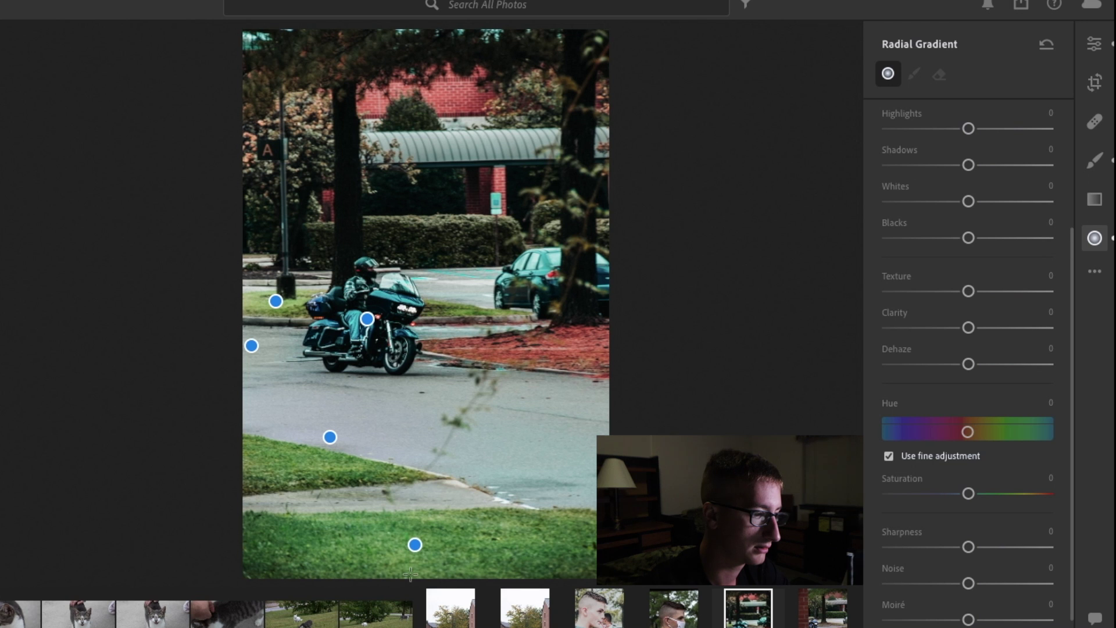
pyautogui.scroll(-3, 974, 564)
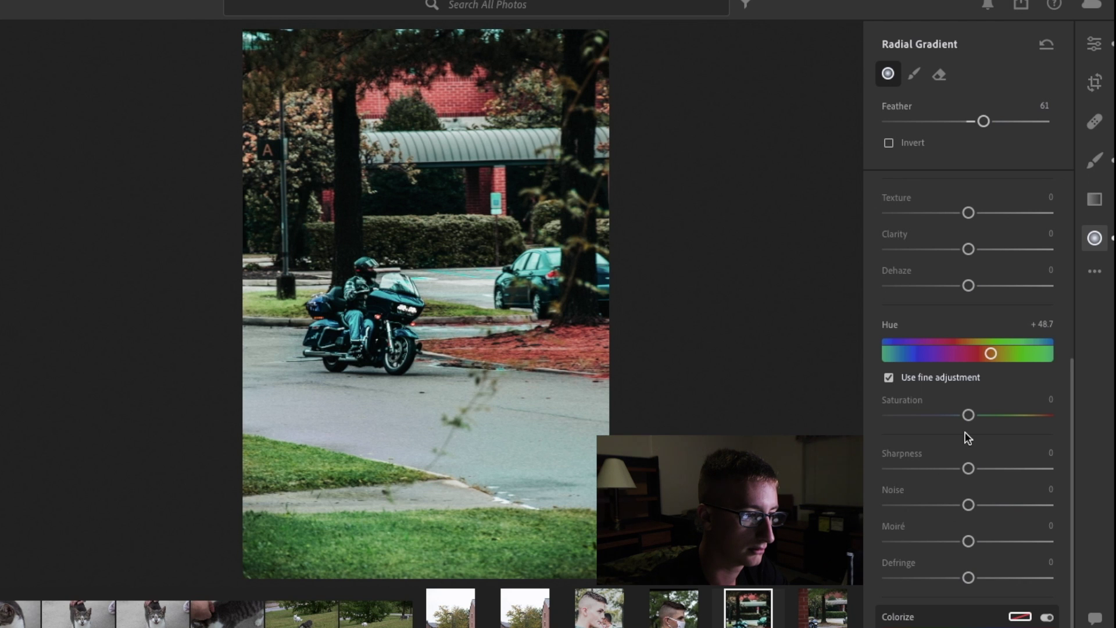
pyautogui.scroll(-2, 921, 472)
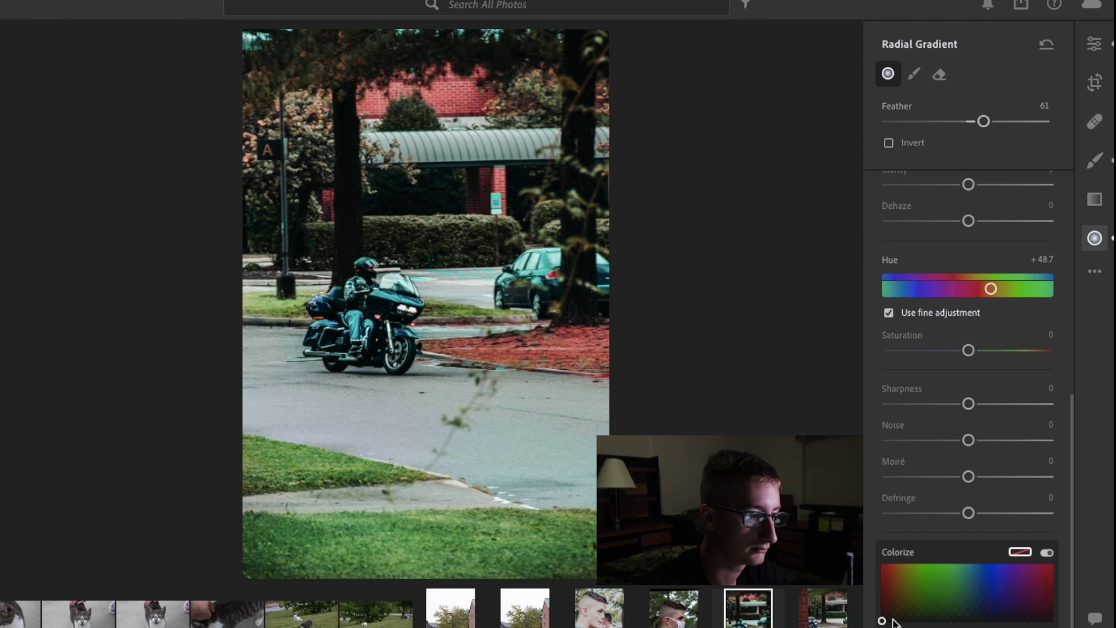
pyautogui.moveTo(882, 618); pyautogui.dragTo(933, 609)
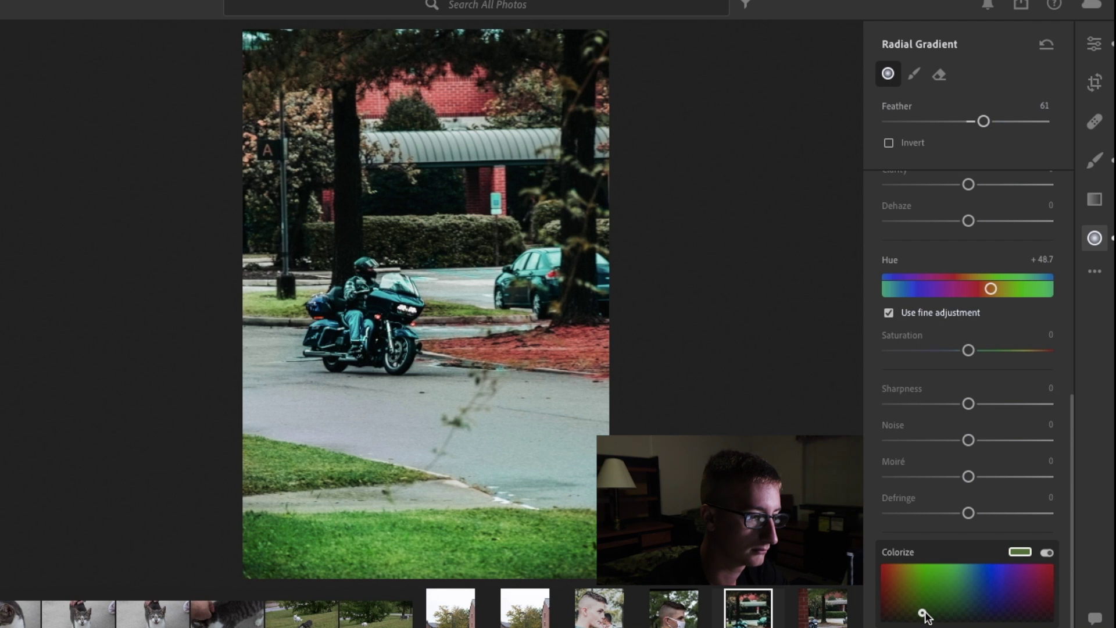
pyautogui.moveTo(928, 619); pyautogui.dragTo(936, 621)
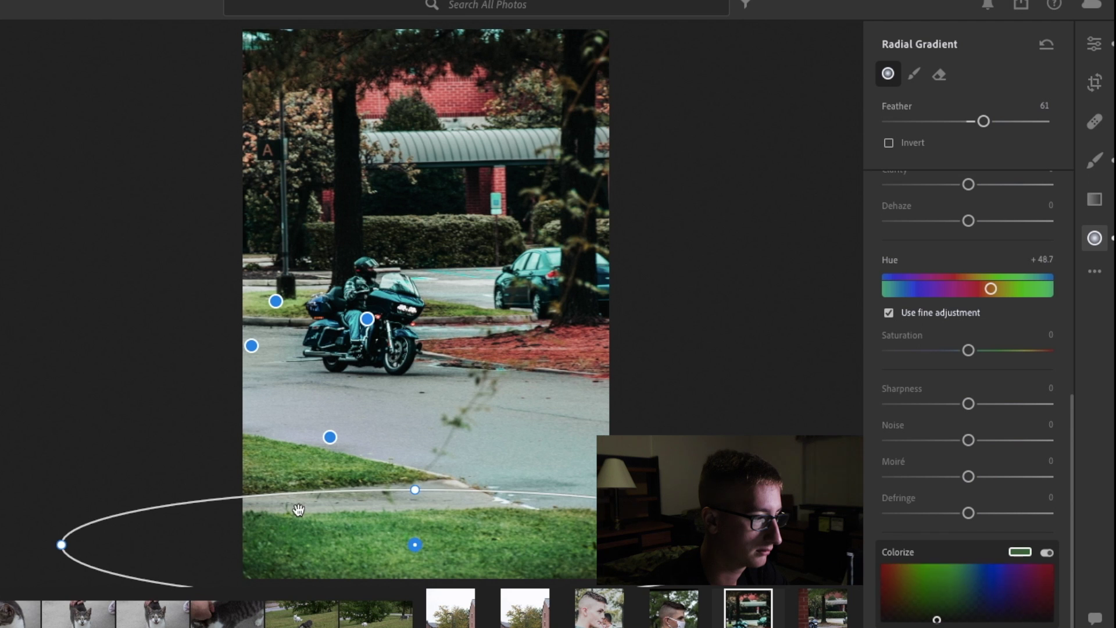
# - Colorize the radial gradient over the grass patch at the road's near edge with a muted green
pyautogui.hotkey('ctrl', 'z')
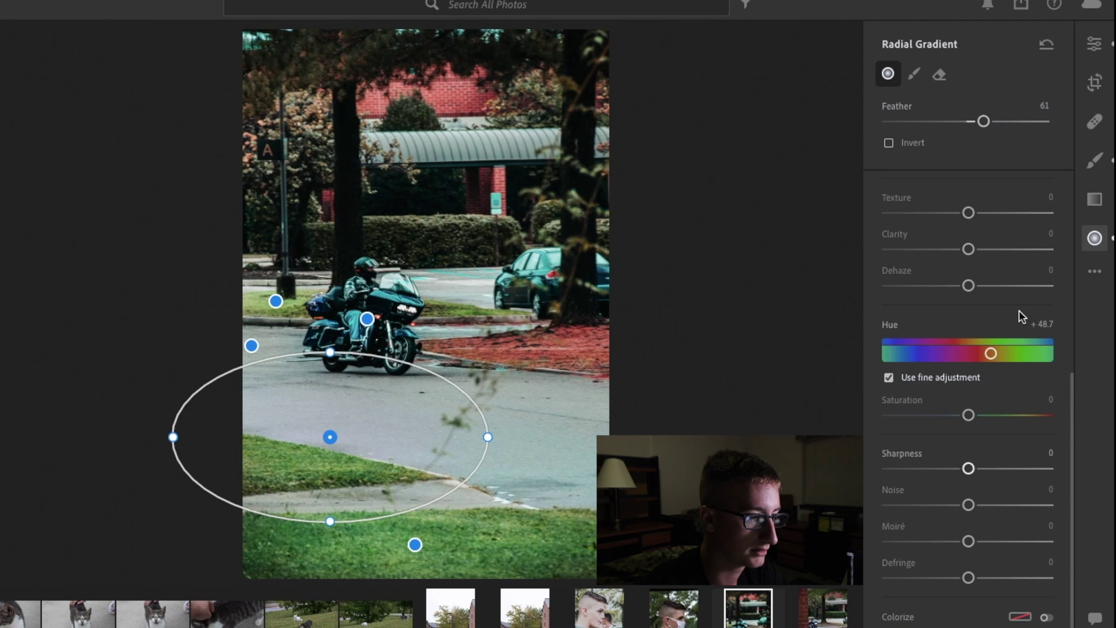
pyautogui.click(1021, 618)
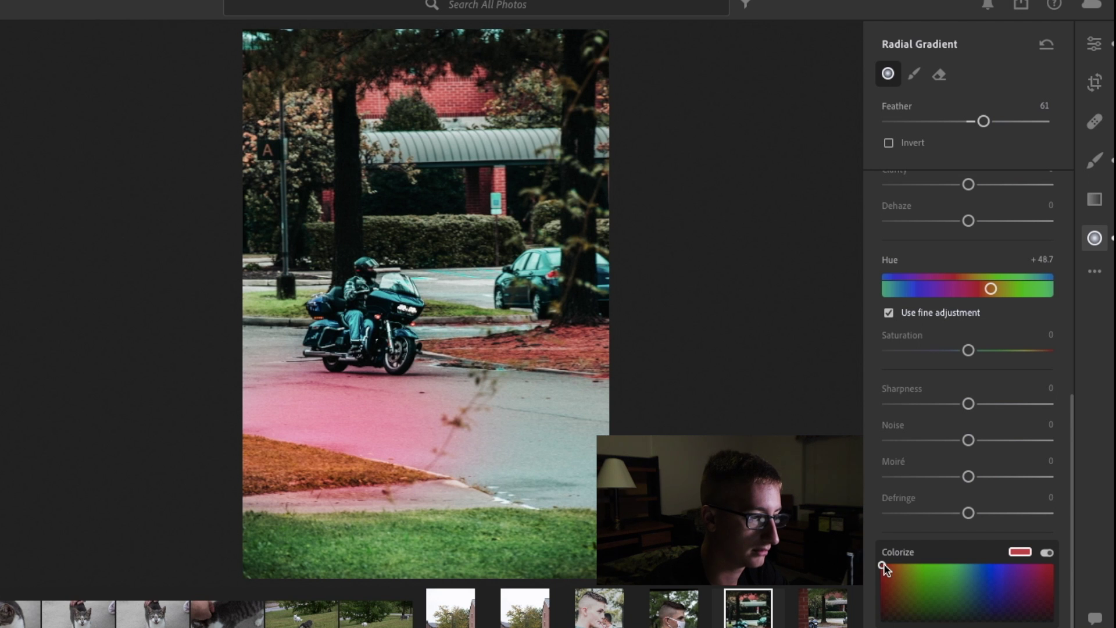
pyautogui.moveTo(884, 563)
pyautogui.mouseDown()
pyautogui.moveTo(963, 616)
pyautogui.moveTo(951, 615)
pyautogui.mouseUp()
pyautogui.moveTo(444, 332)
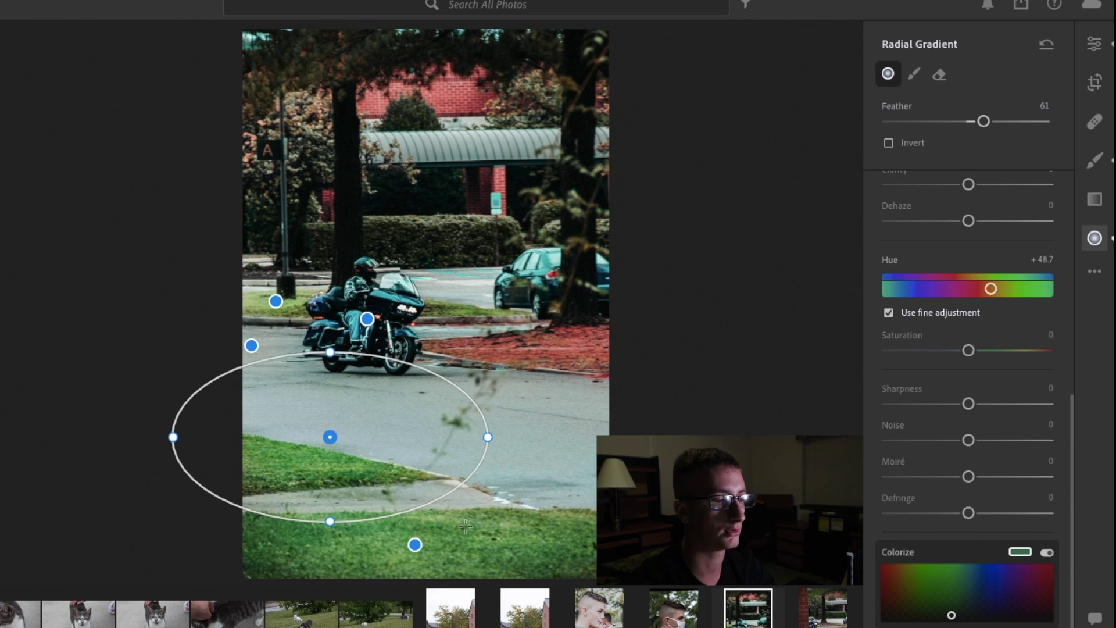
pyautogui.scroll(6, 1000, 286)
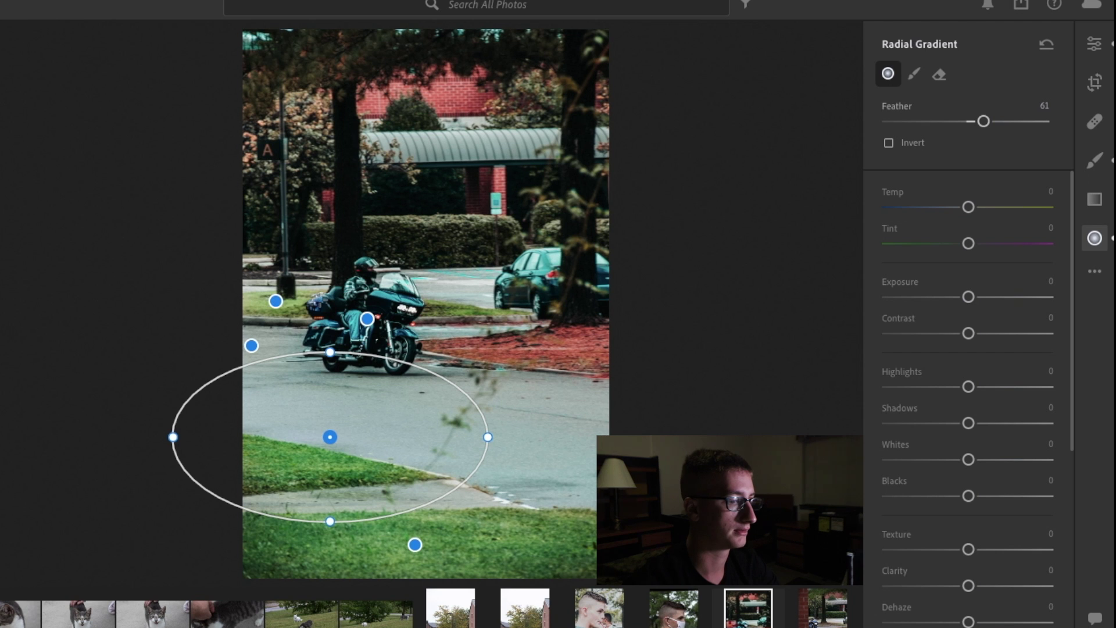
pyautogui.moveTo(275, 299)
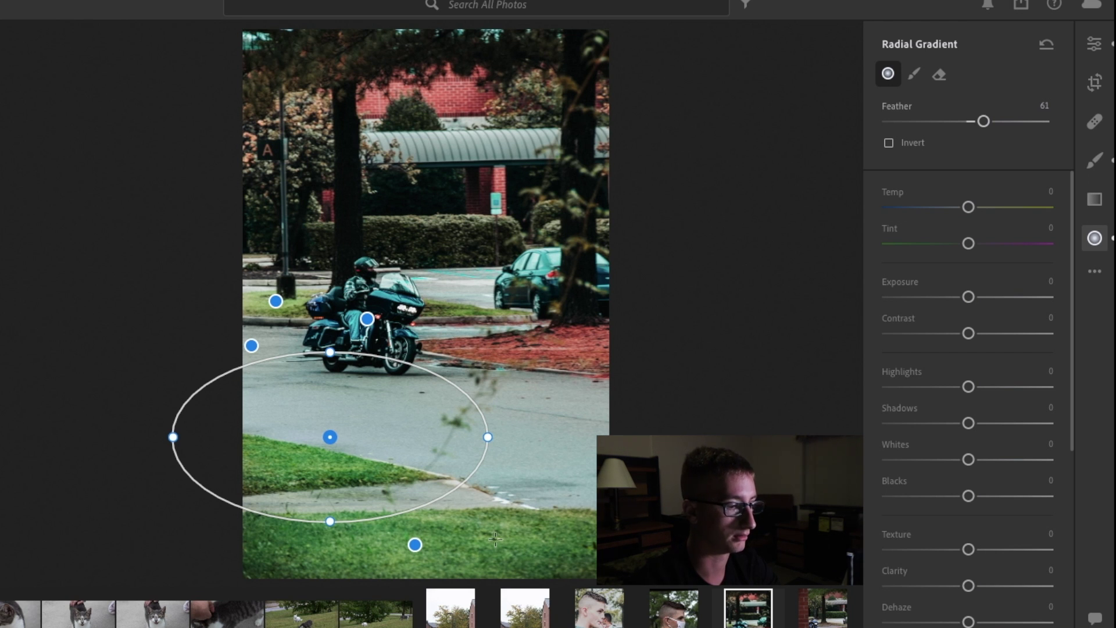
pyautogui.press('z')
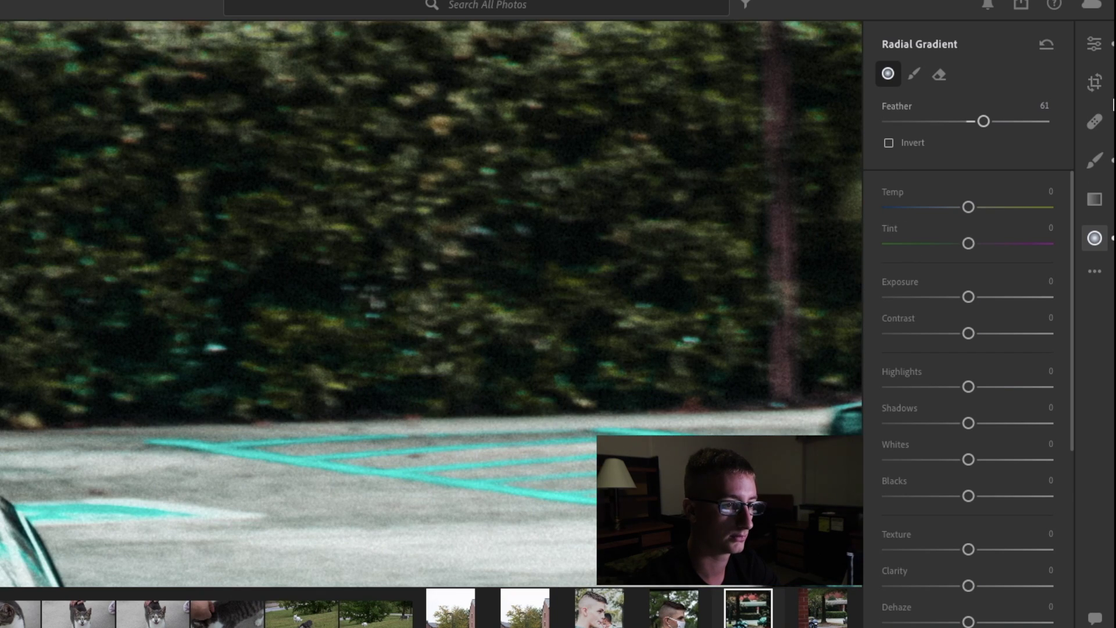
pyautogui.scroll(-3, 979, 102)
pyautogui.press('e')
pyautogui.moveTo(461, 419); pyautogui.dragTo(785, 108)
pyautogui.press('z')
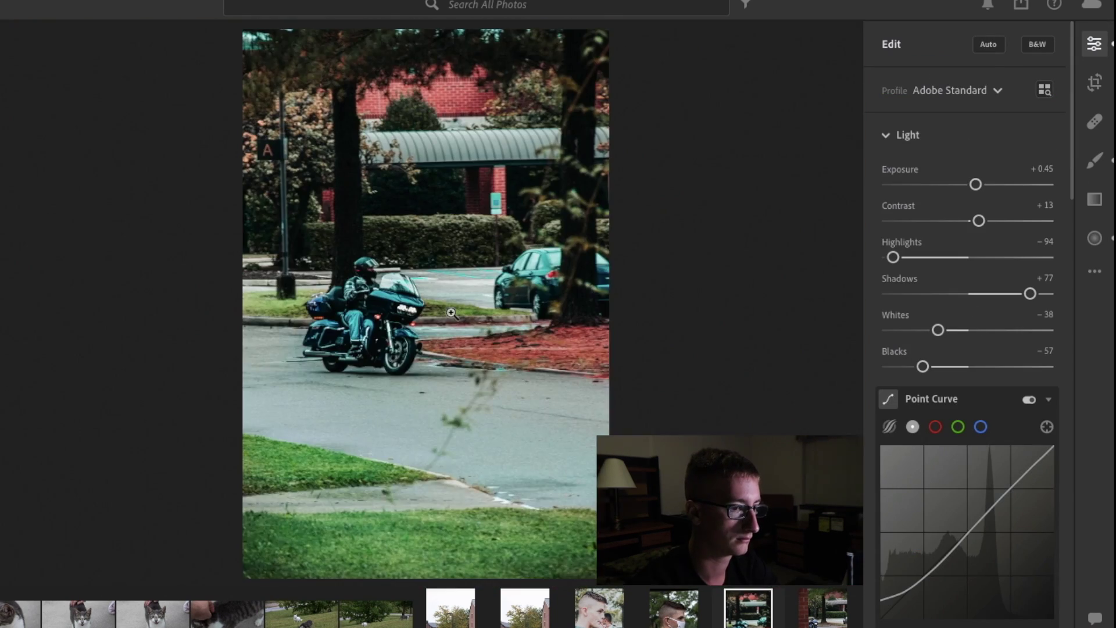
# - Paint a new brush mask over the red mulch bed with size 6 and Auto Mask on, and shift its hue to +48.3
pyautogui.press('b')
pyautogui.moveTo(585, 347); pyautogui.dragTo(465, 355)
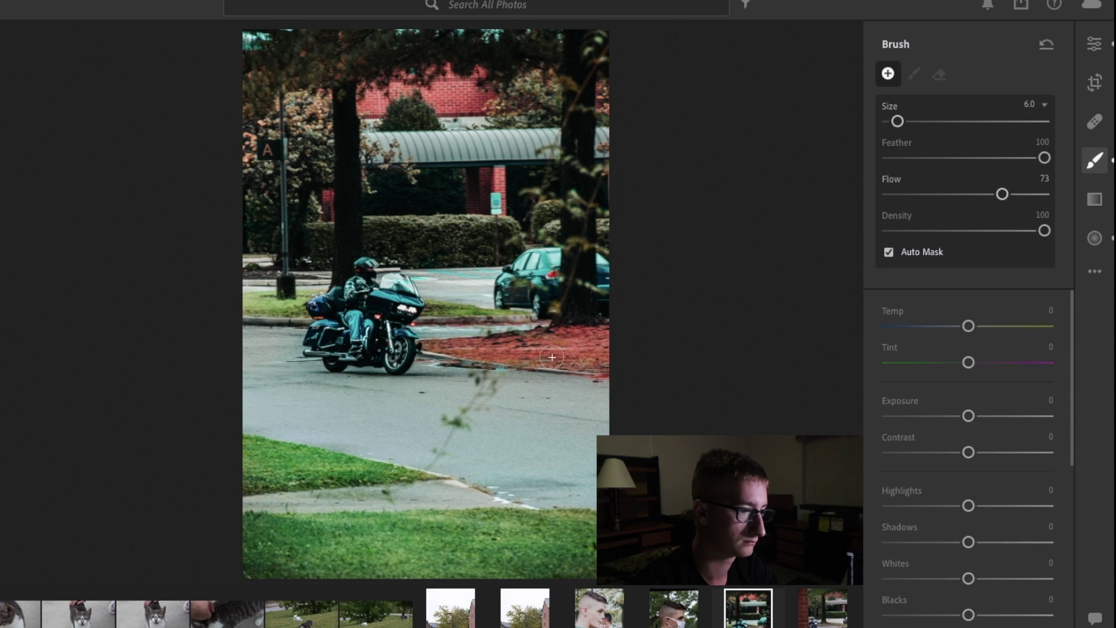
pyautogui.scroll(-5, 965, 407)
pyautogui.moveTo(967, 456); pyautogui.dragTo(991, 456)
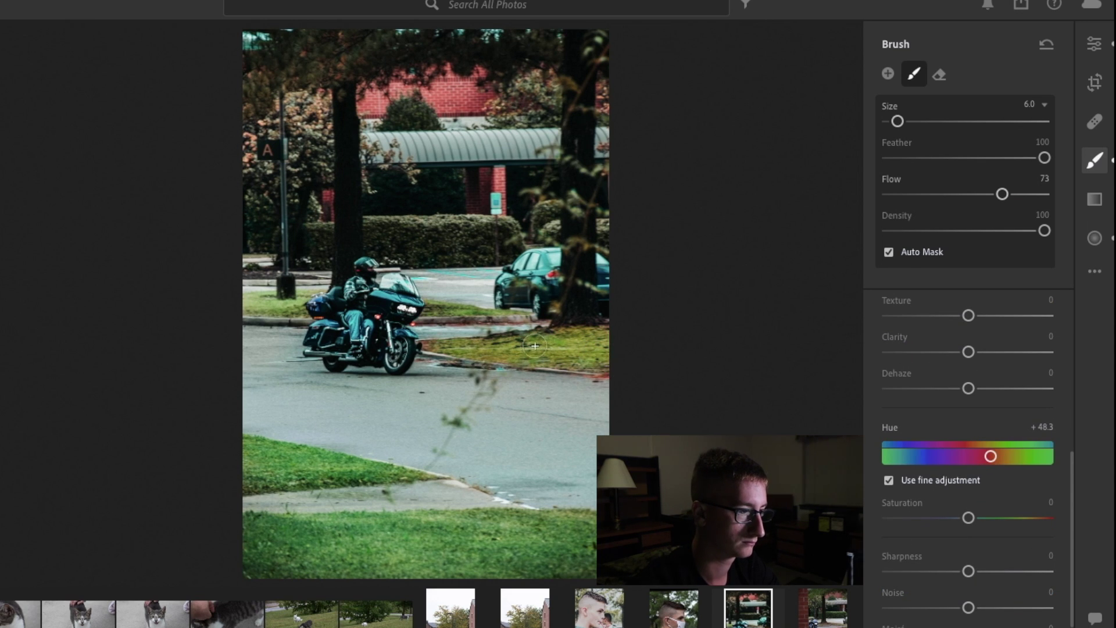
# - Brush the bed's remaining red edge beside the front wheel with Auto Mask off and shift its hue to green
pyautogui.press('[')
pyautogui.press('[')
pyautogui.press('[')
pyautogui.press('[')
pyautogui.press('z')
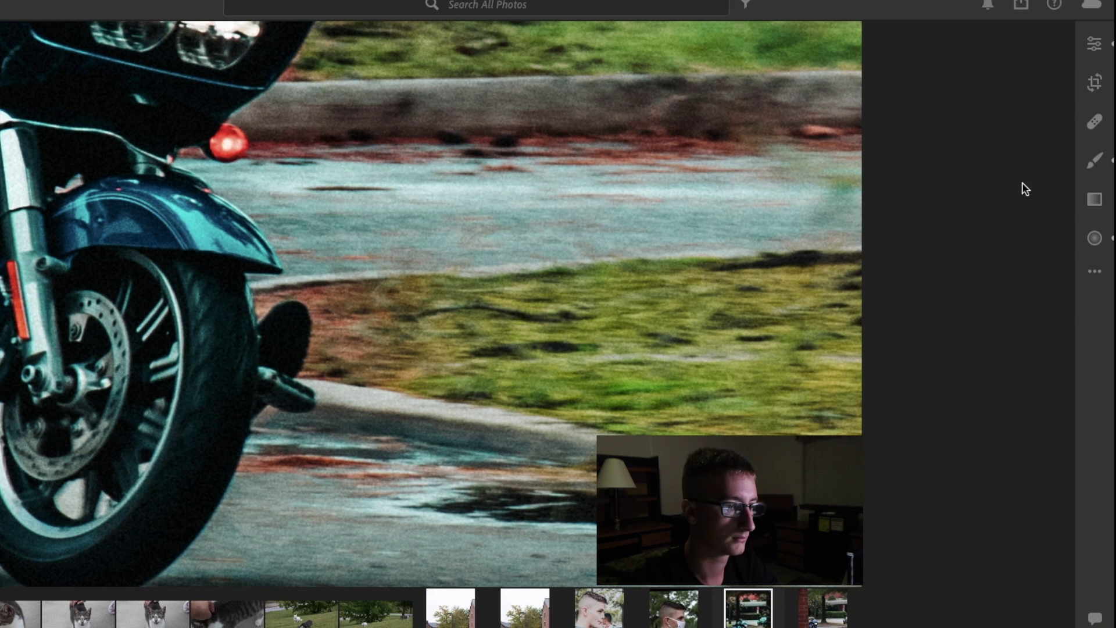
pyautogui.click(1095, 160)
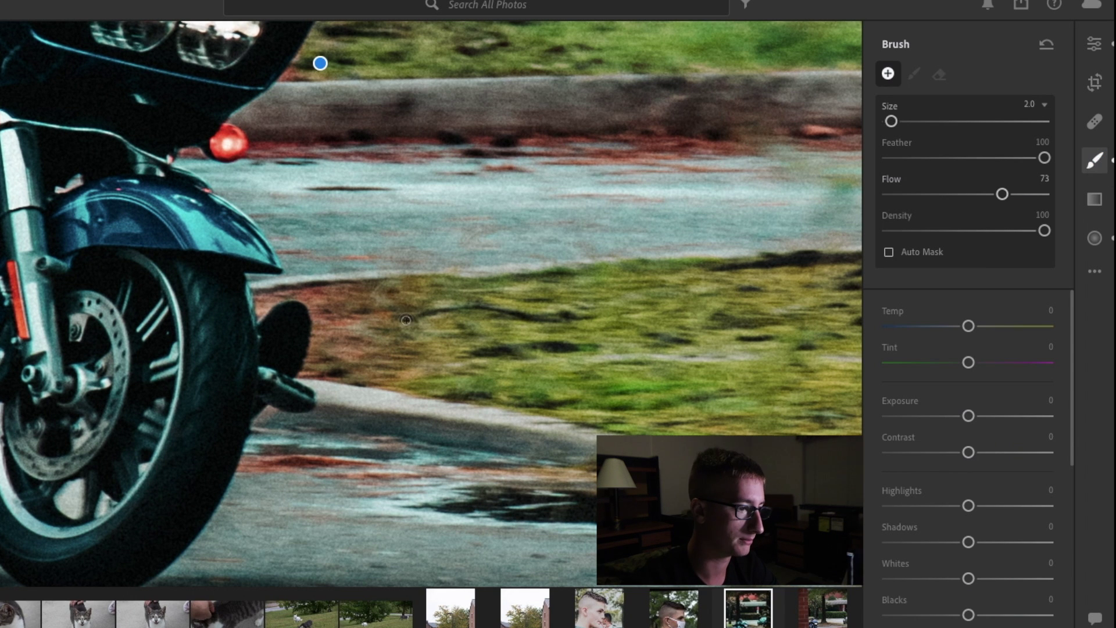
pyautogui.click(914, 74)
pyautogui.scroll(-5, 968, 436)
pyautogui.moveTo(968, 464); pyautogui.dragTo(990, 459)
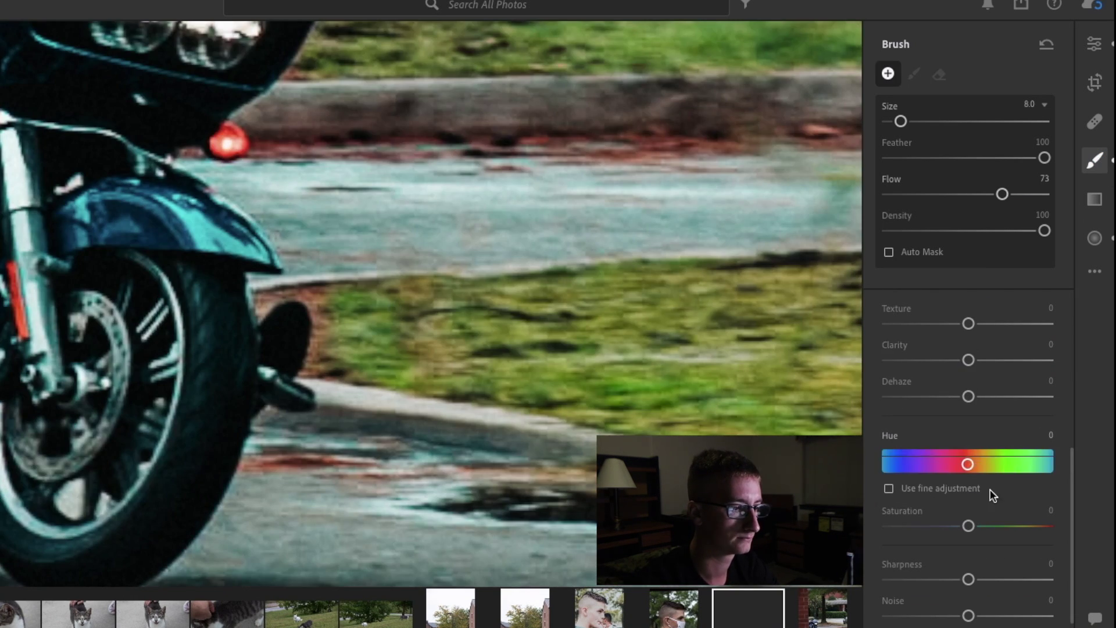
# - Add another brush mask along the bed with size 4 and Auto Mask off, and shift its hue to +49.1
pyautogui.press('[')
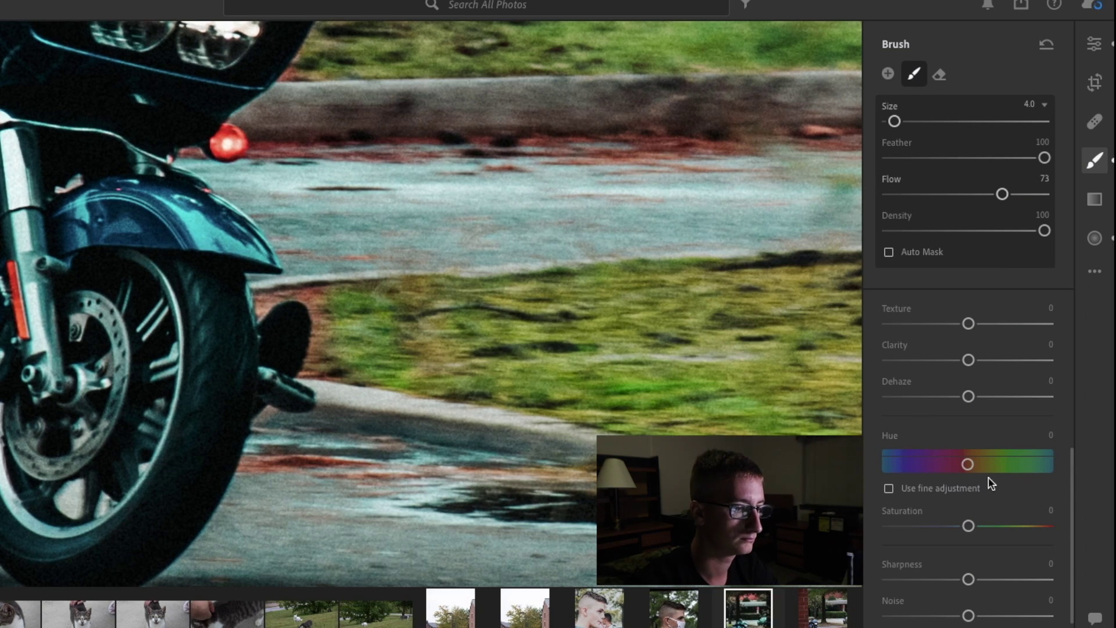
pyautogui.moveTo(988, 464)
pyautogui.mouseDown()
pyautogui.moveTo(1012, 465)
pyautogui.moveTo(994, 464)
pyautogui.mouseUp()
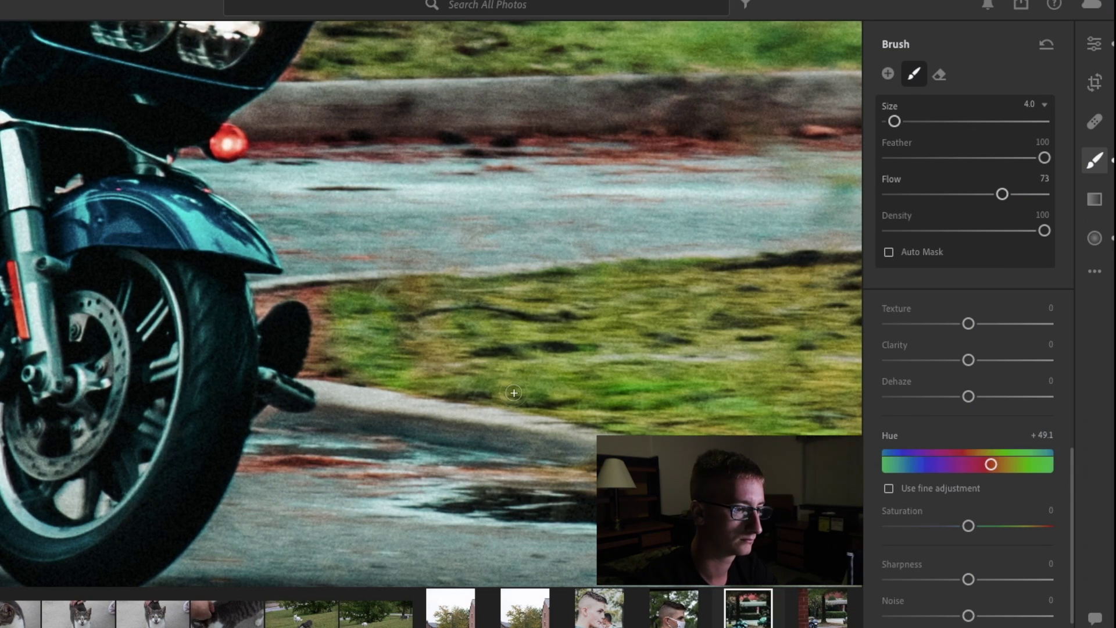
pyautogui.press('z')
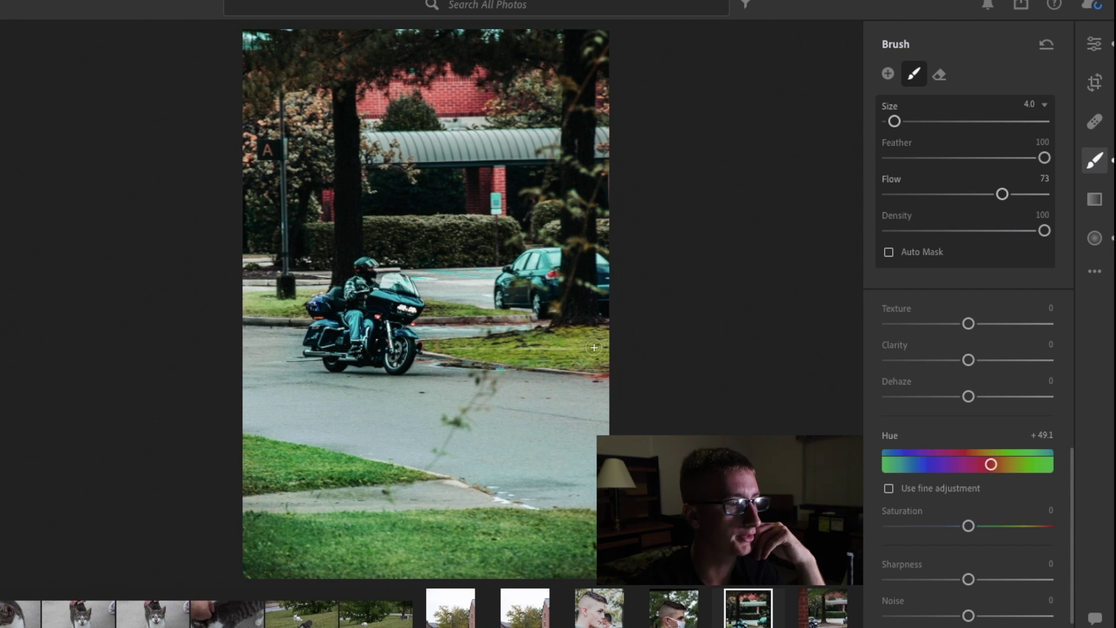
pyautogui.press('Escape')
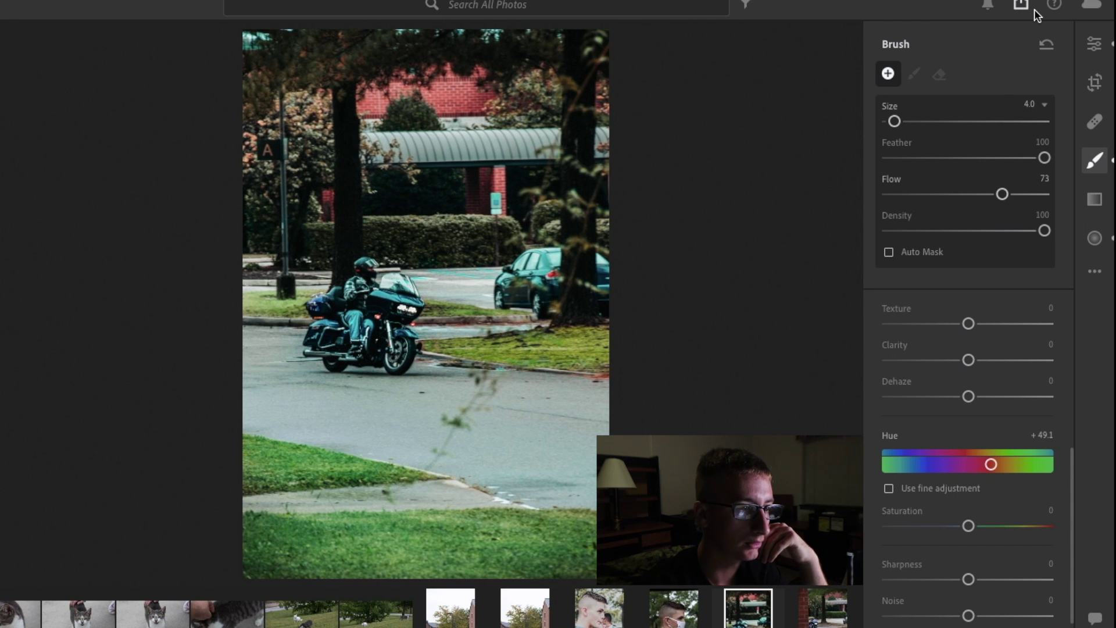
# - Crop the photo to a 4 x 3 aspect ratio, keeping its upper edge and cutting off most of the foreground grass
pyautogui.click(1097, 85)
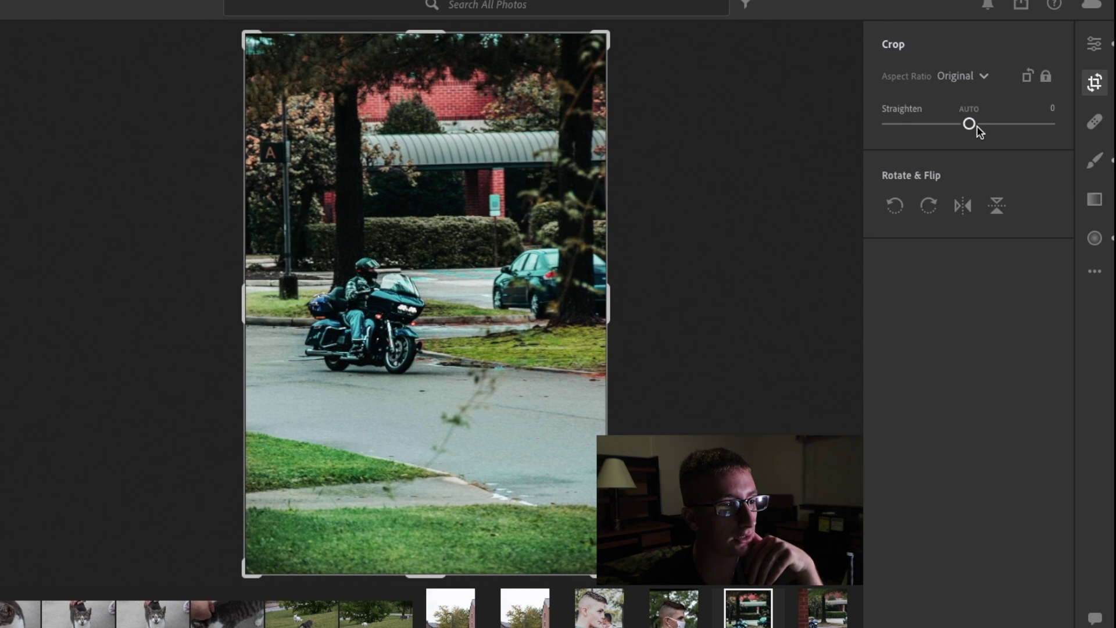
pyautogui.click(985, 79)
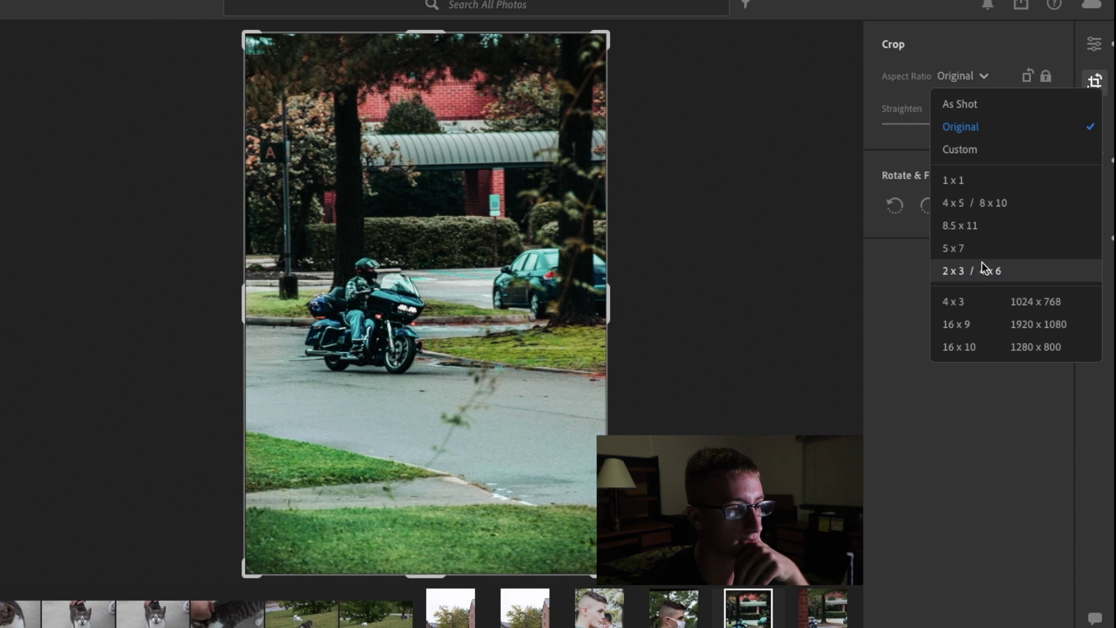
pyautogui.click(961, 303)
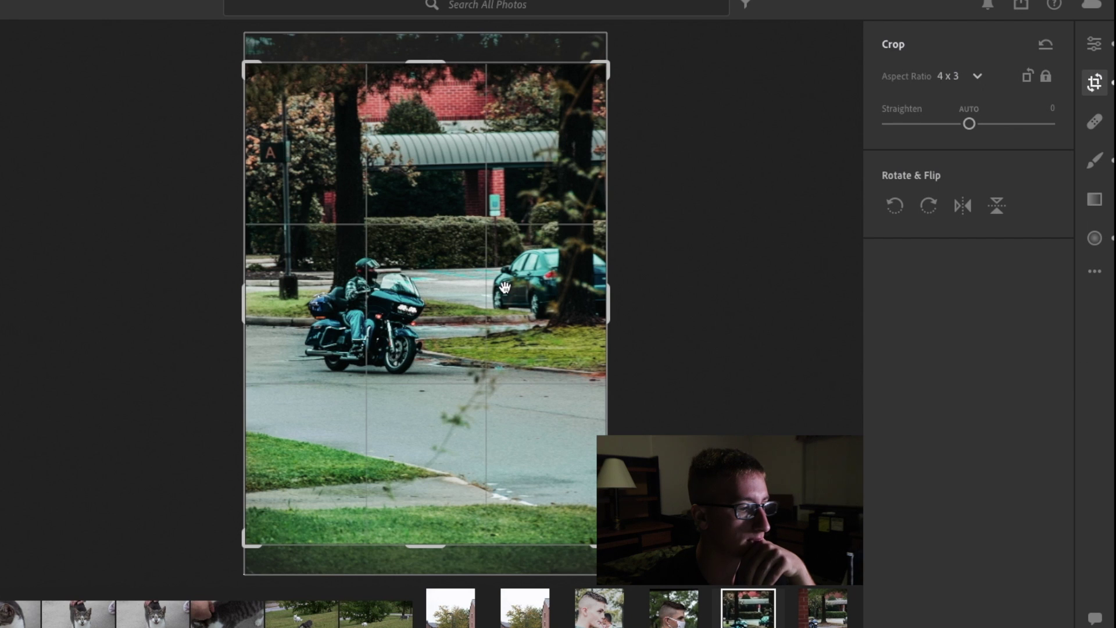
pyautogui.moveTo(505, 292); pyautogui.dragTo(506, 333)
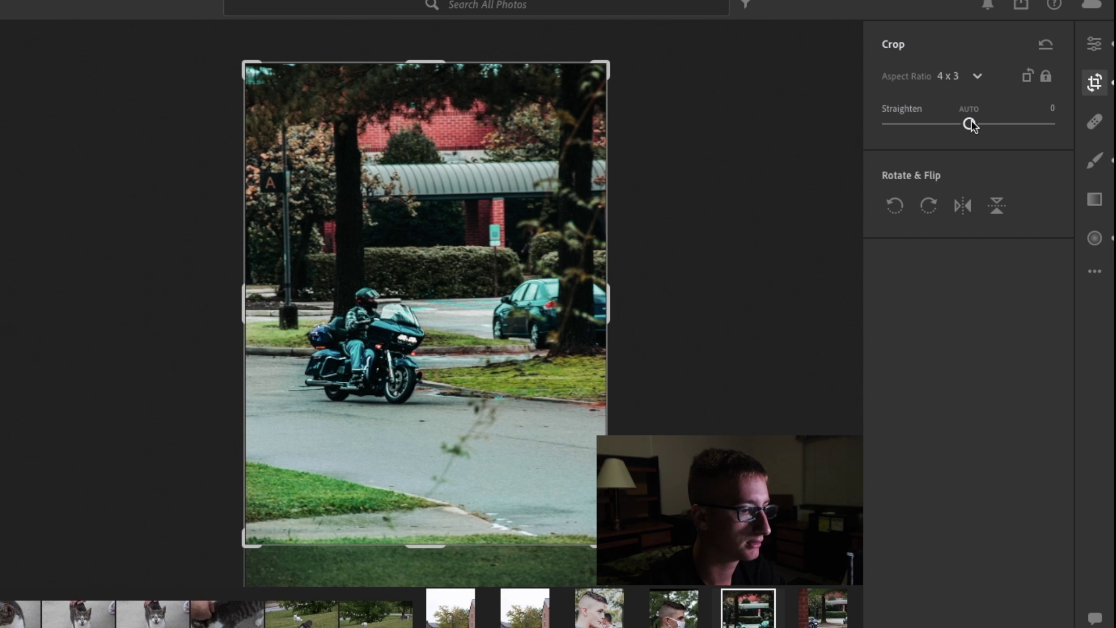
# - Close the crop and compare the graded photo with its original version, examining the rider and the motorcycle's fairing up close
pyautogui.press('e')
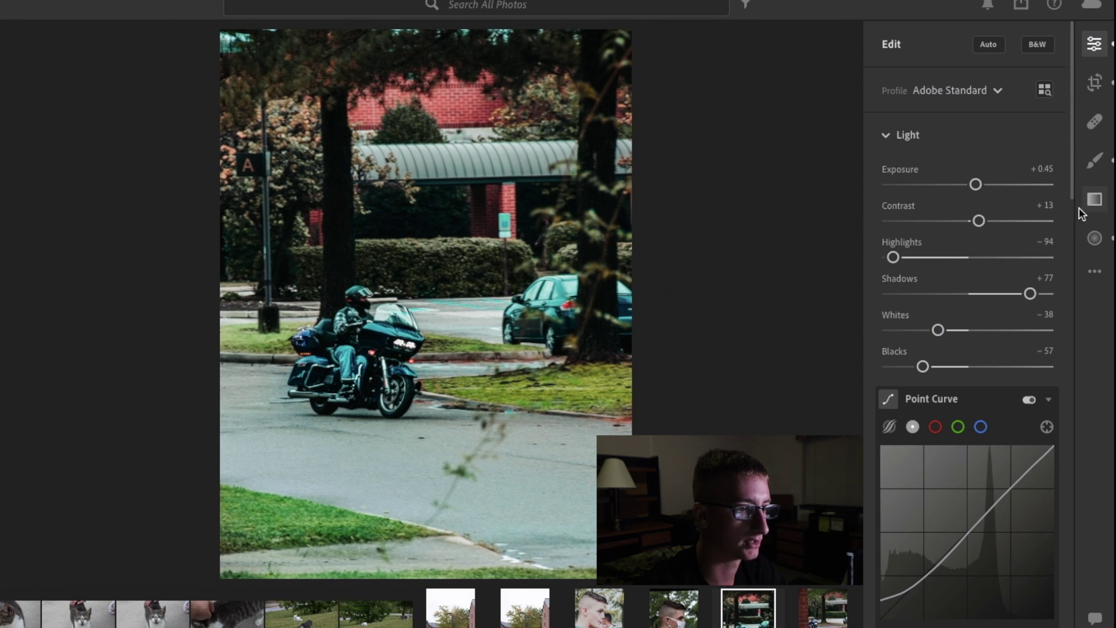
pyautogui.click(1100, 53)
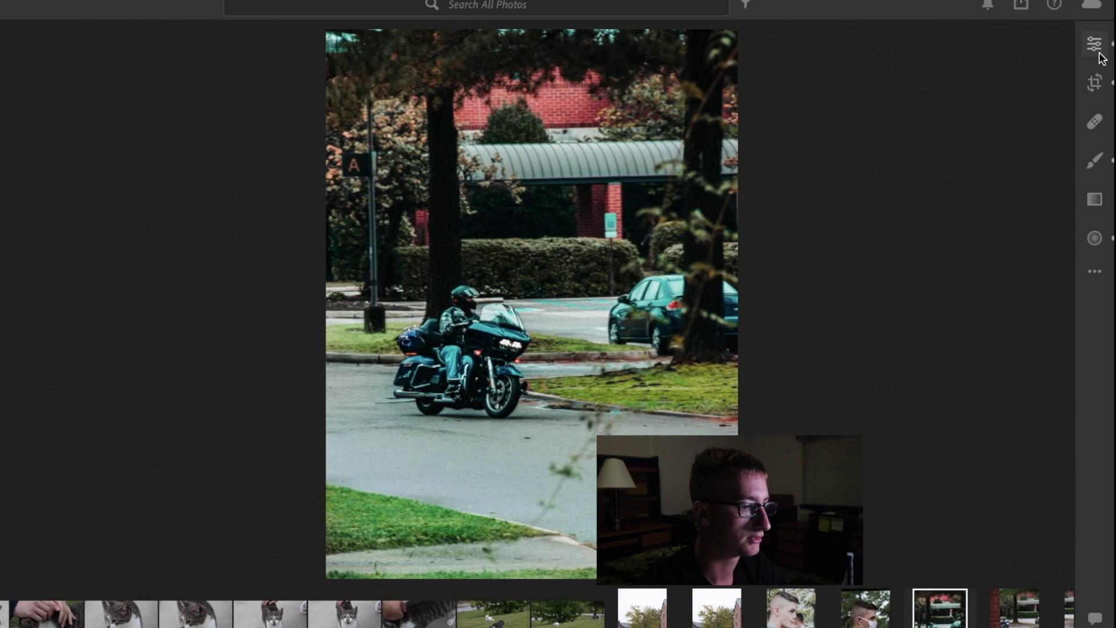
pyautogui.click(1100, 53)
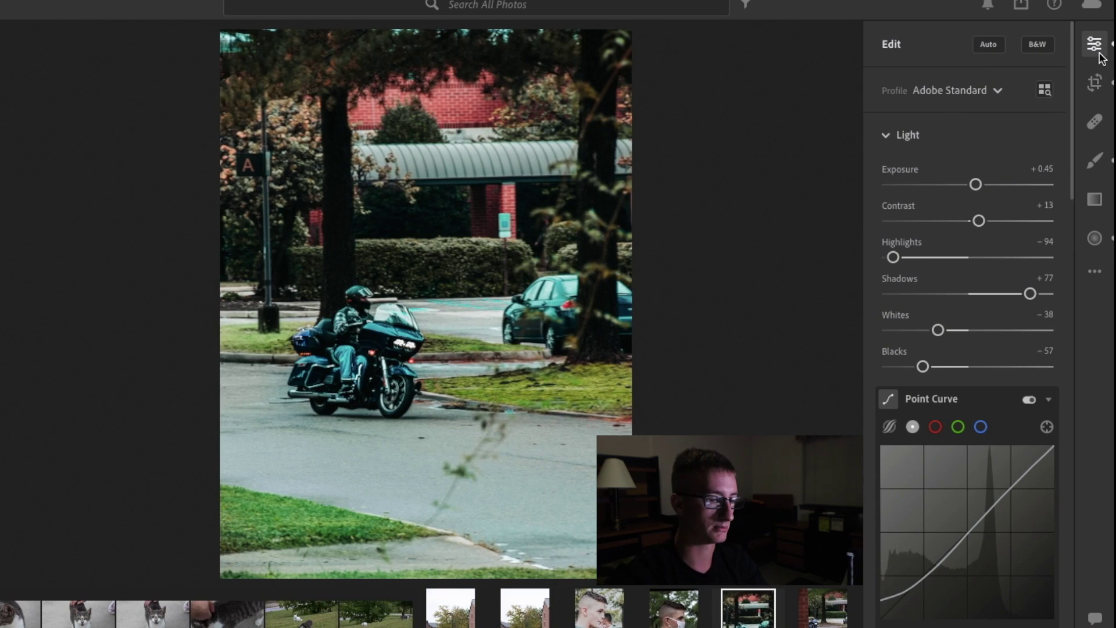
pyautogui.press('\\')
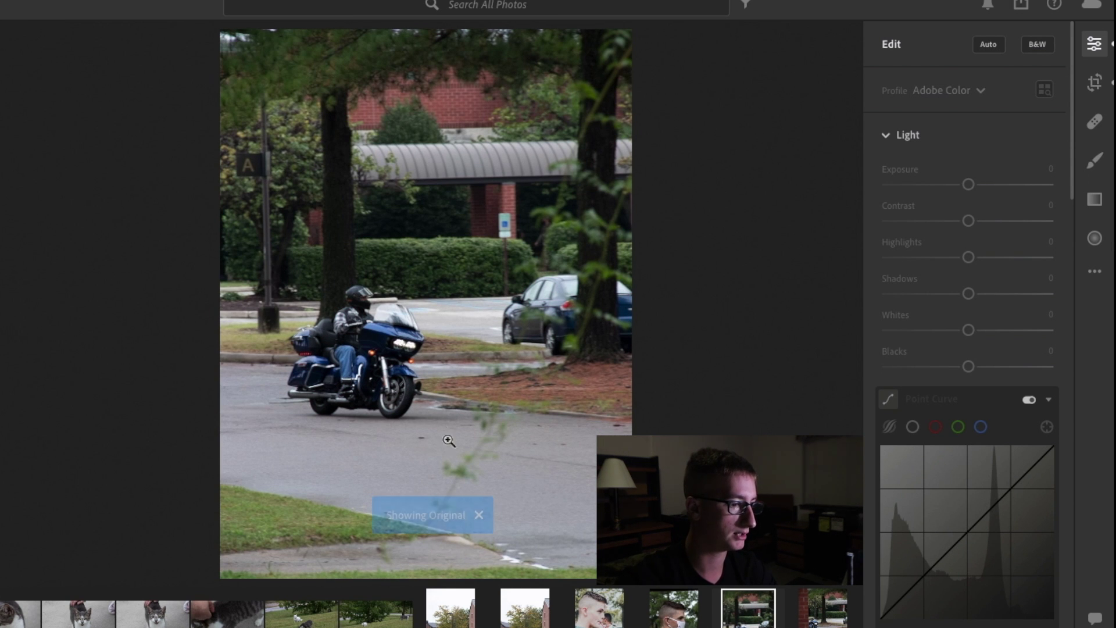
pyautogui.click(396, 331)
pyautogui.hscroll(-10, 395, 333)
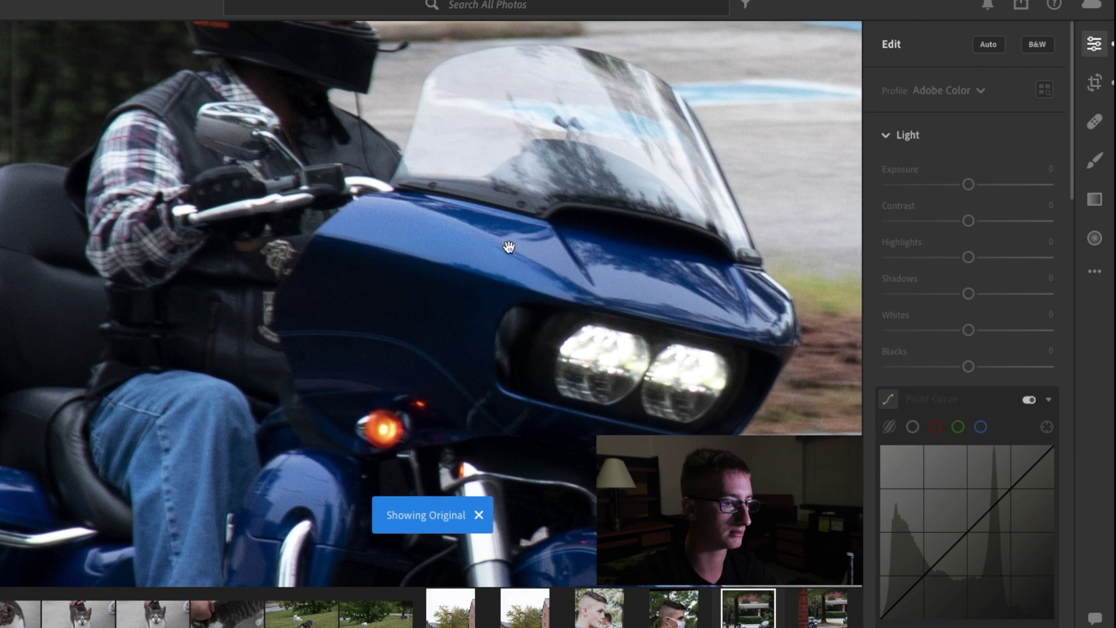
pyautogui.click(389, 182)
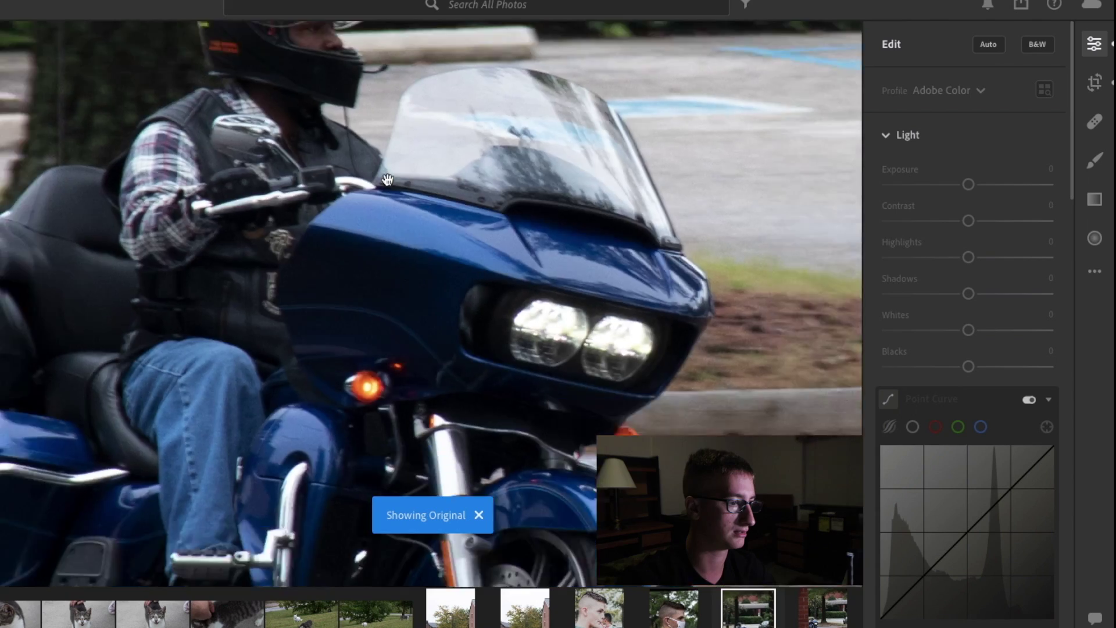
pyautogui.click(287, 190)
pyautogui.hscroll(-10, 290, 186)
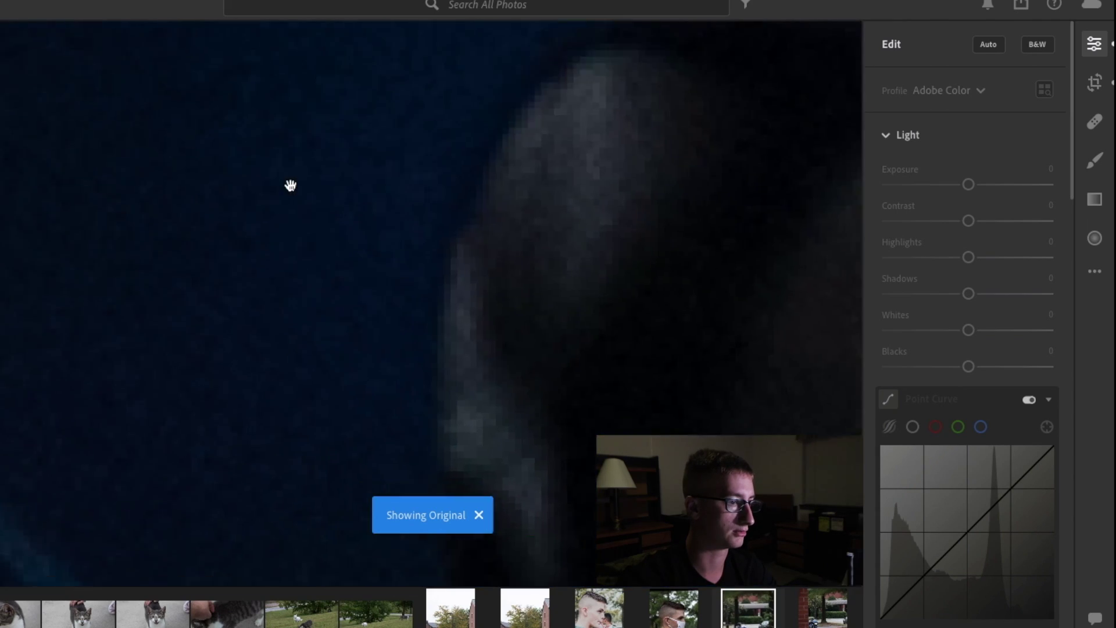
pyautogui.scroll(-3, 290, 186)
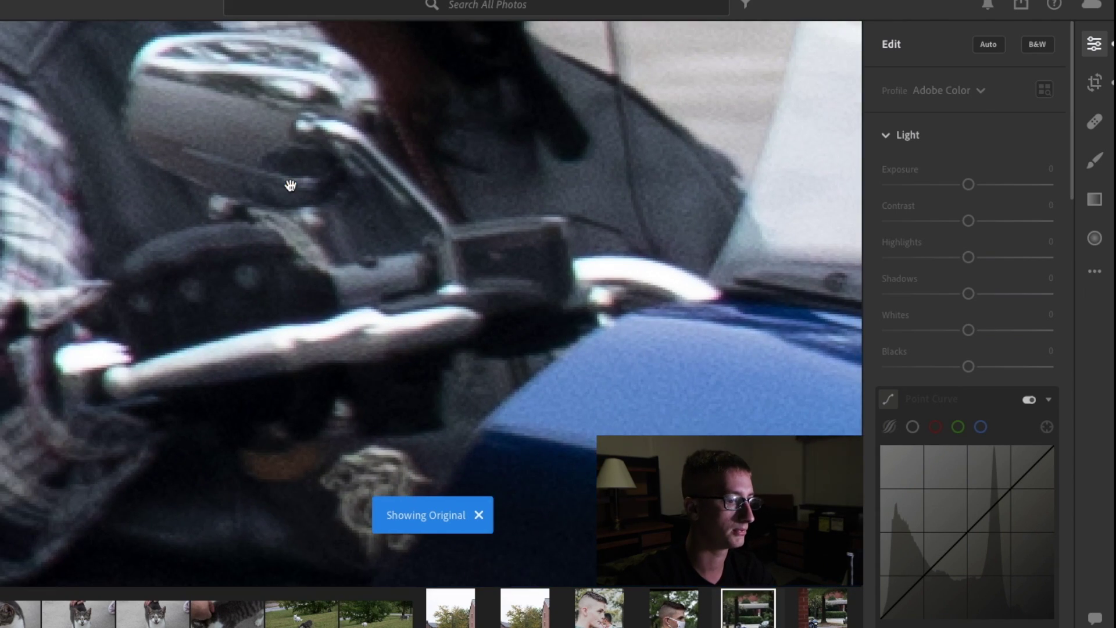
pyautogui.click(290, 186)
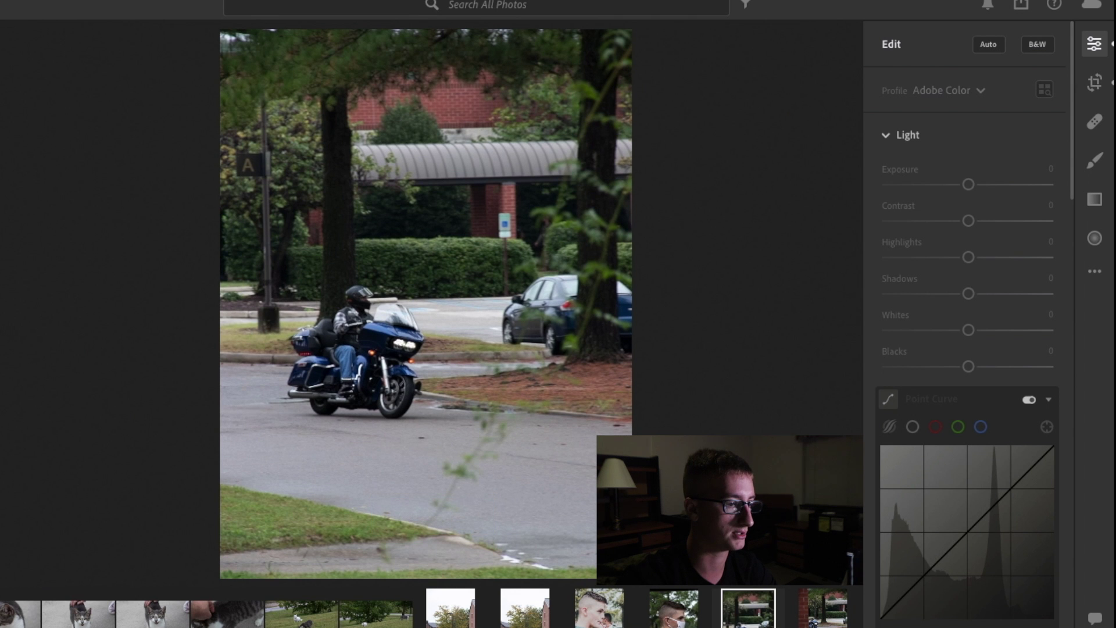
pyautogui.hotkey('ctrl', 'v')
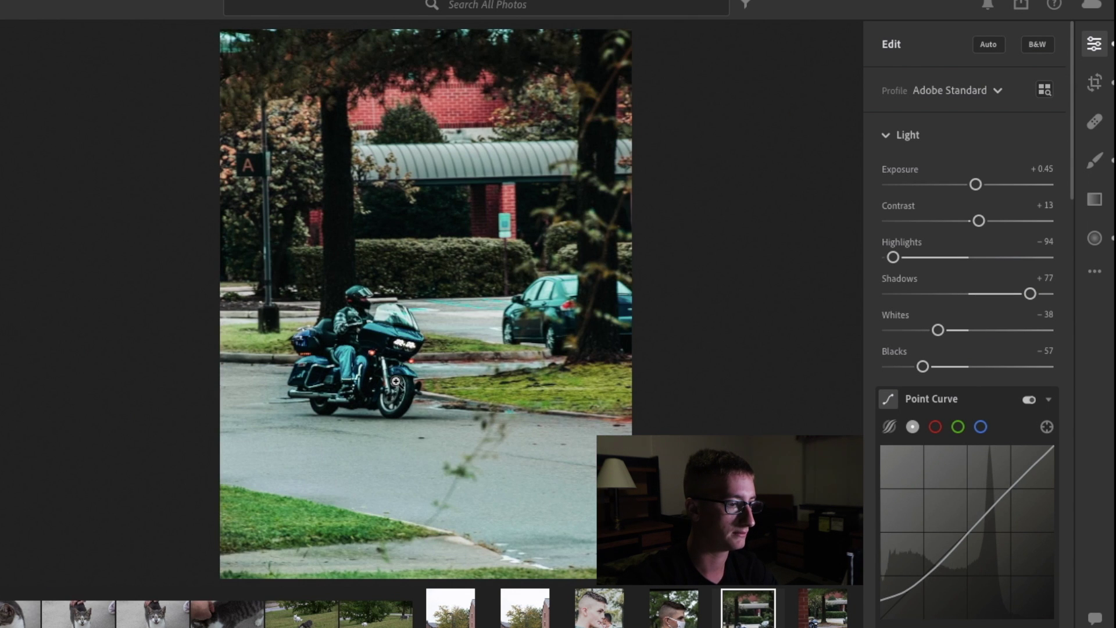
# - Examine the graded motorcycle up close, checking the fairing, front lights, fender, and the rider's sleeve and helmet
pyautogui.click(364, 327)
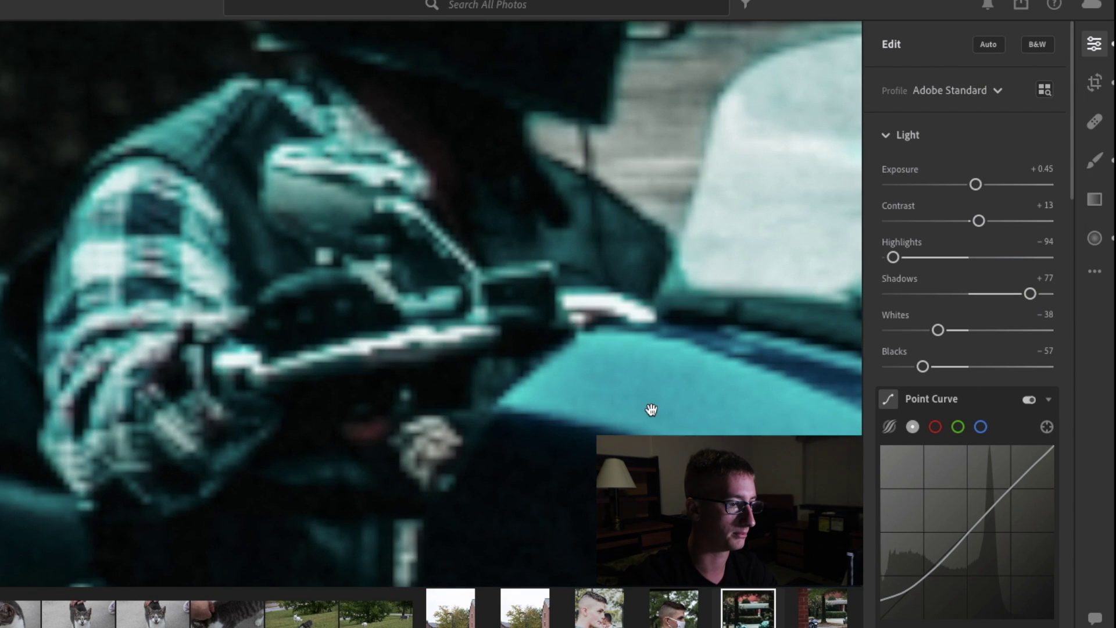
pyautogui.hotkey('ctrl', 'Right')
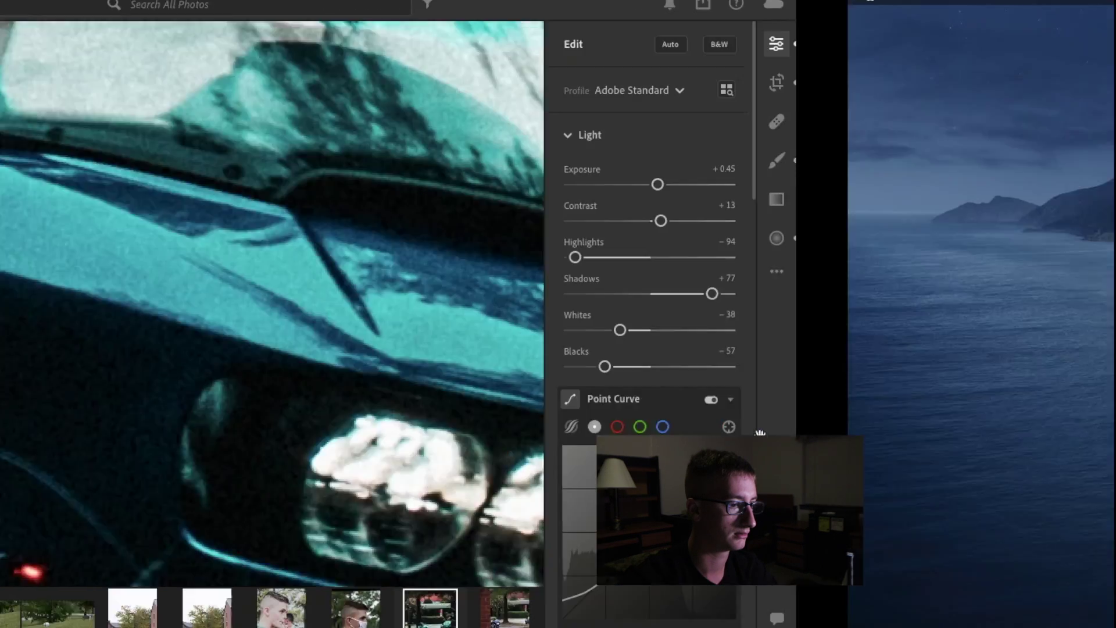
pyautogui.hotkey('ctrl', 'Left')
pyautogui.hscroll(2, 634, 411)
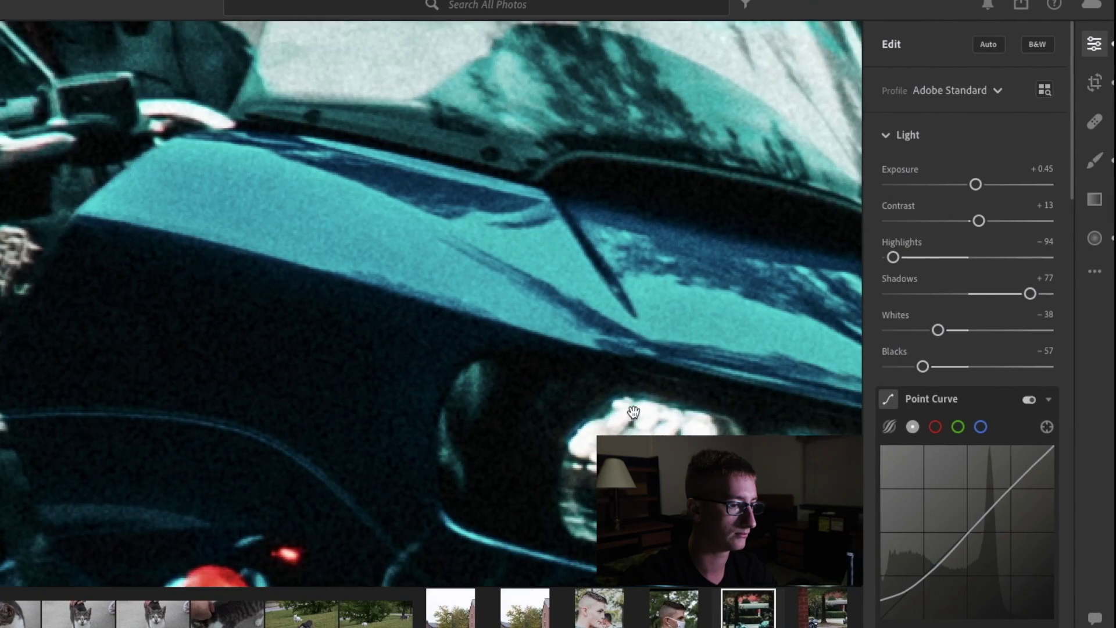
pyautogui.scroll(-5, 634, 411)
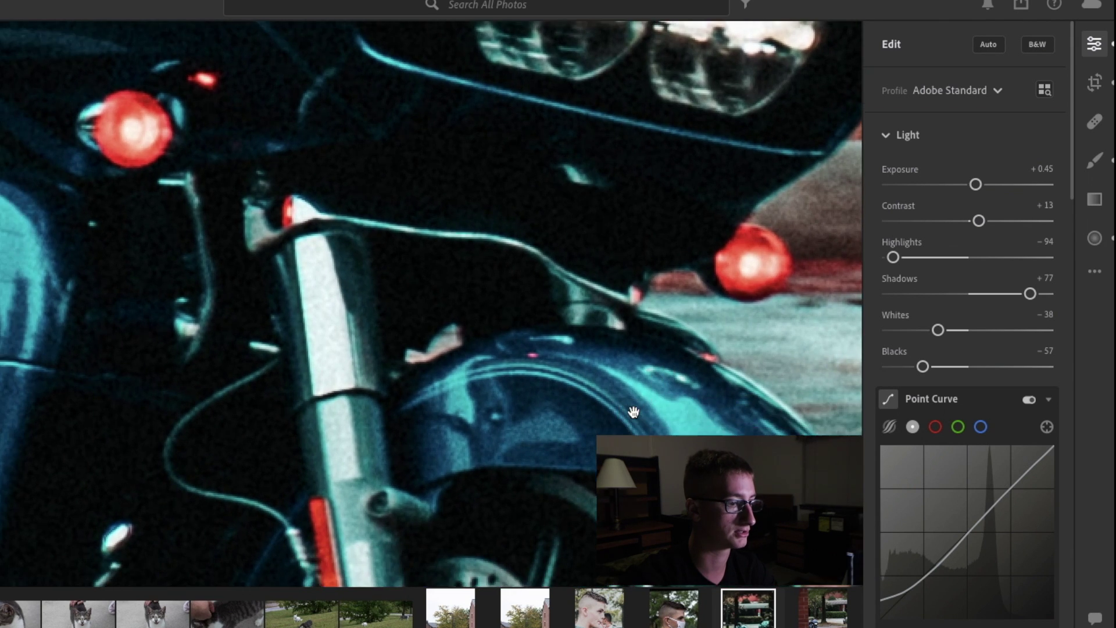
pyautogui.click(634, 412)
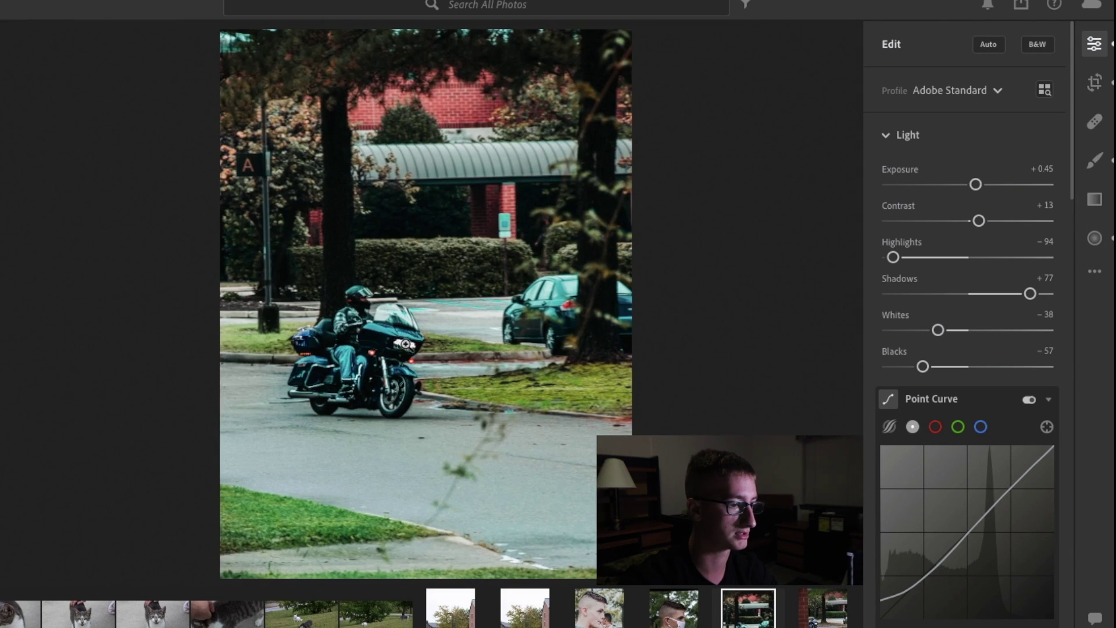
pyautogui.click(361, 321)
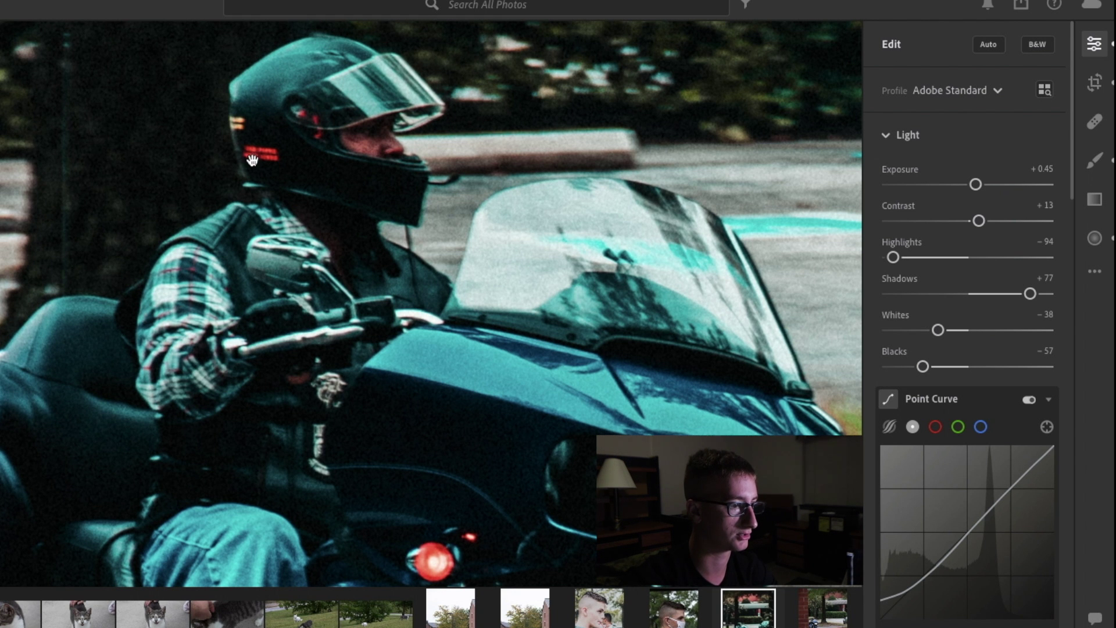
pyautogui.hotkey('ctrl', '=')
pyautogui.scroll(10, 257, 159)
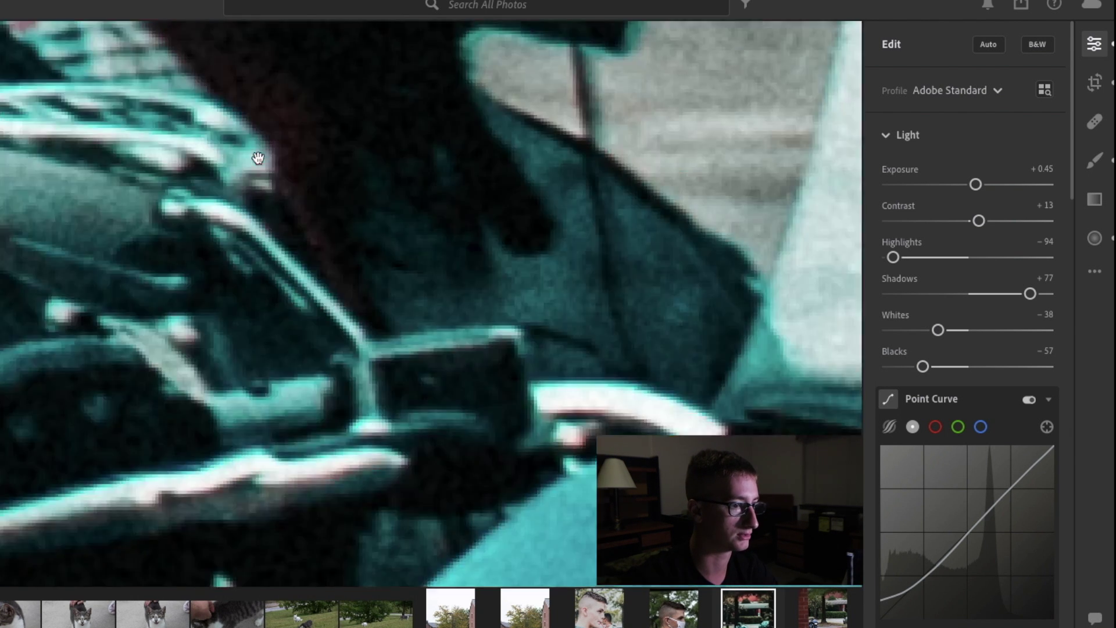
pyautogui.hscroll(10, 640, 166)
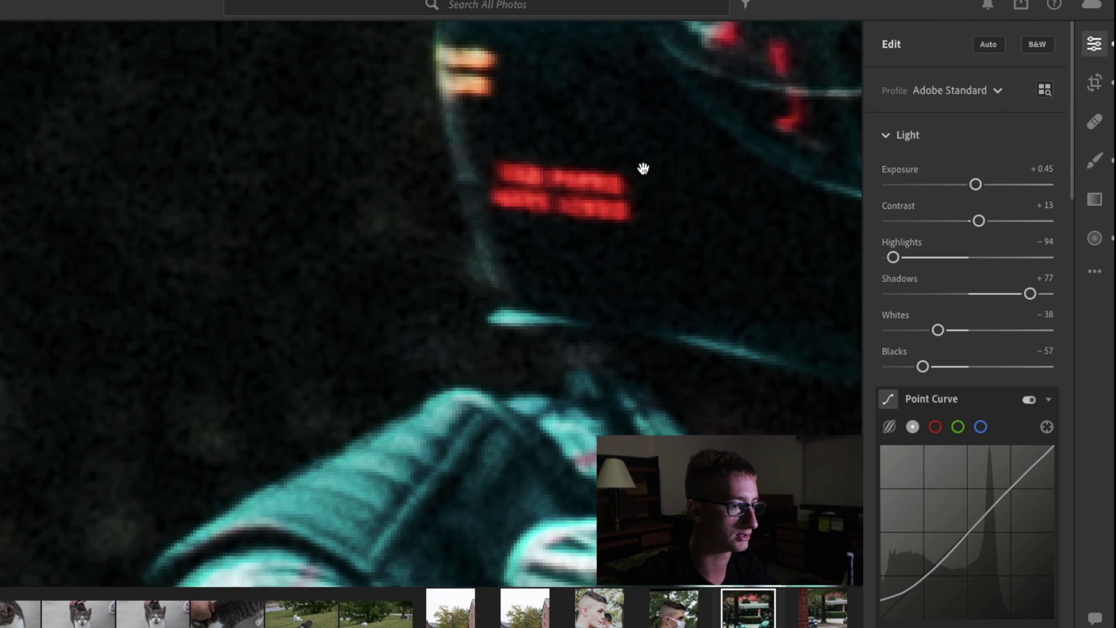
pyautogui.hotkey('ctrl', '-')
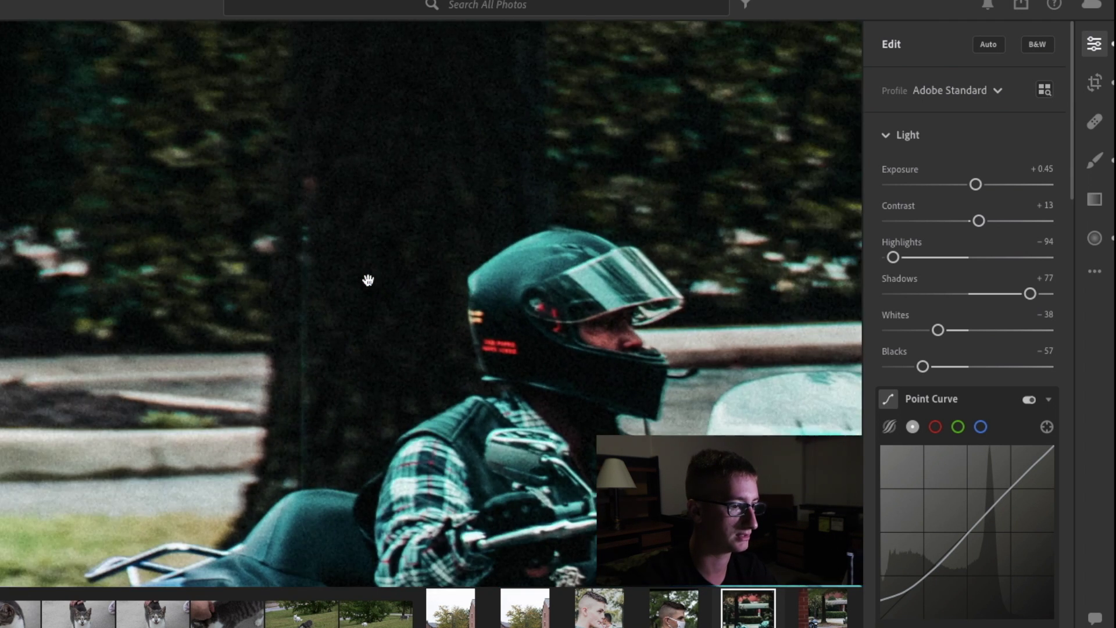
pyautogui.hotkey('ctrl', '-')
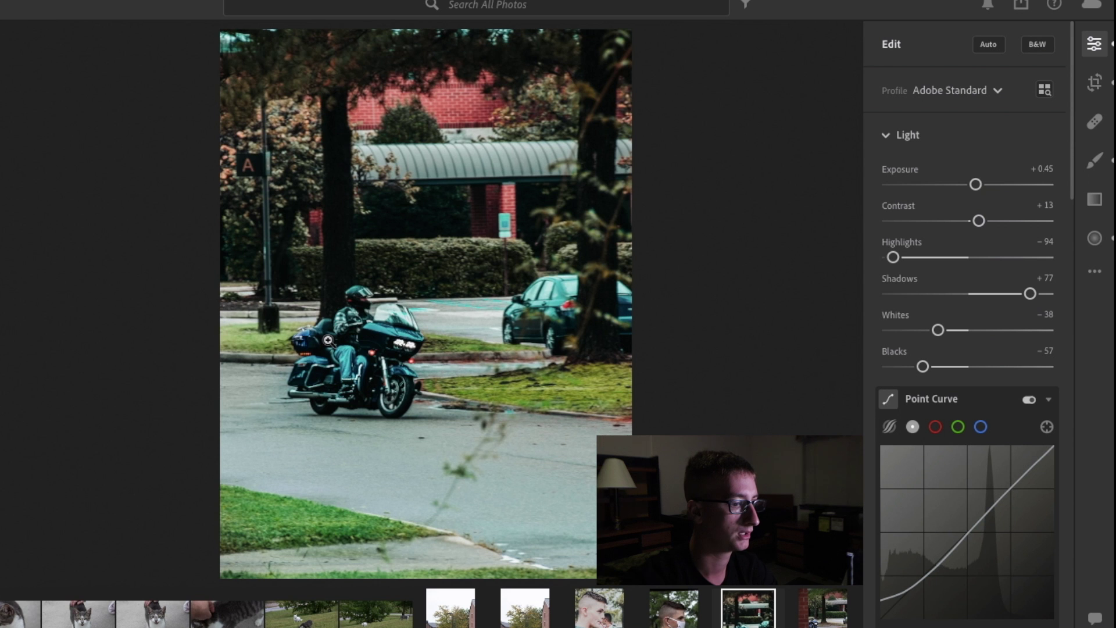
# - Add a radial gradient over the motorcycle's handlebar, tilting and widening its ellipse to cover the grip, glove and mirror area
pyautogui.click(329, 340)
pyautogui.scroll(-10, 570, 500)
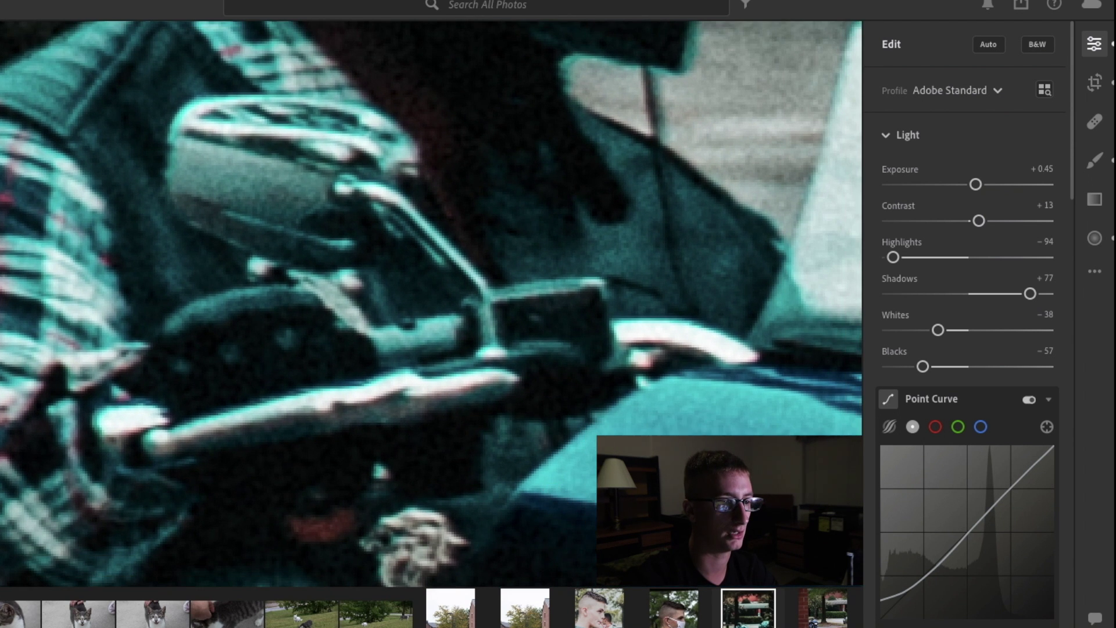
pyautogui.click(1096, 238)
pyautogui.click(1097, 238)
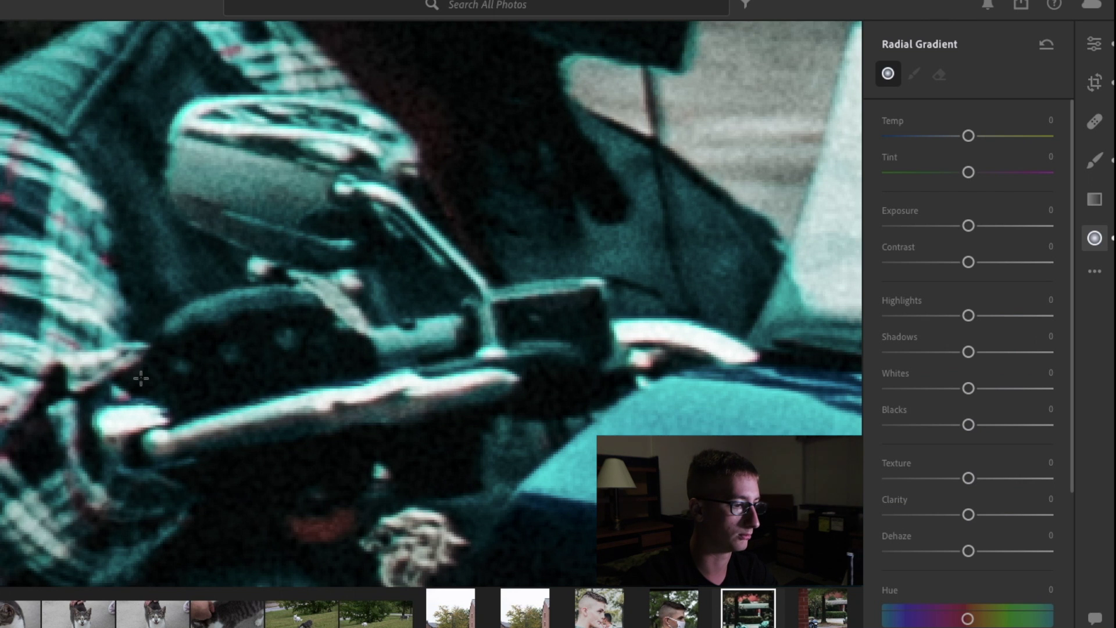
pyautogui.moveTo(220, 409)
pyautogui.mouseDown()
pyautogui.moveTo(424, 421)
pyautogui.moveTo(444, 436)
pyautogui.mouseUp()
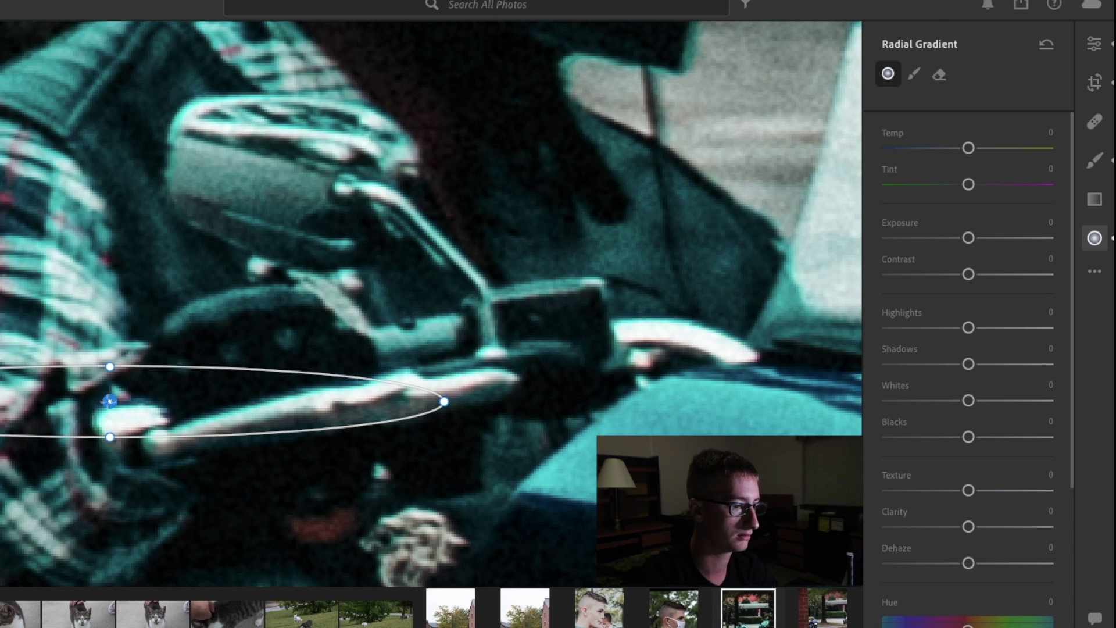
pyautogui.moveTo(110, 401); pyautogui.dragTo(428, 432)
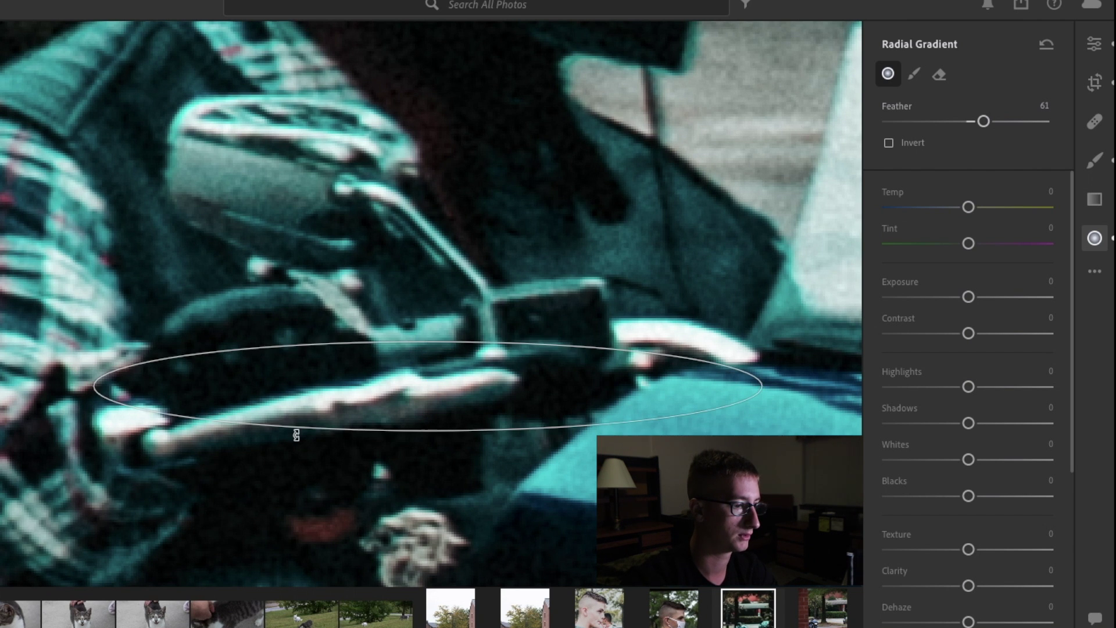
pyautogui.moveTo(262, 427); pyautogui.dragTo(259, 455)
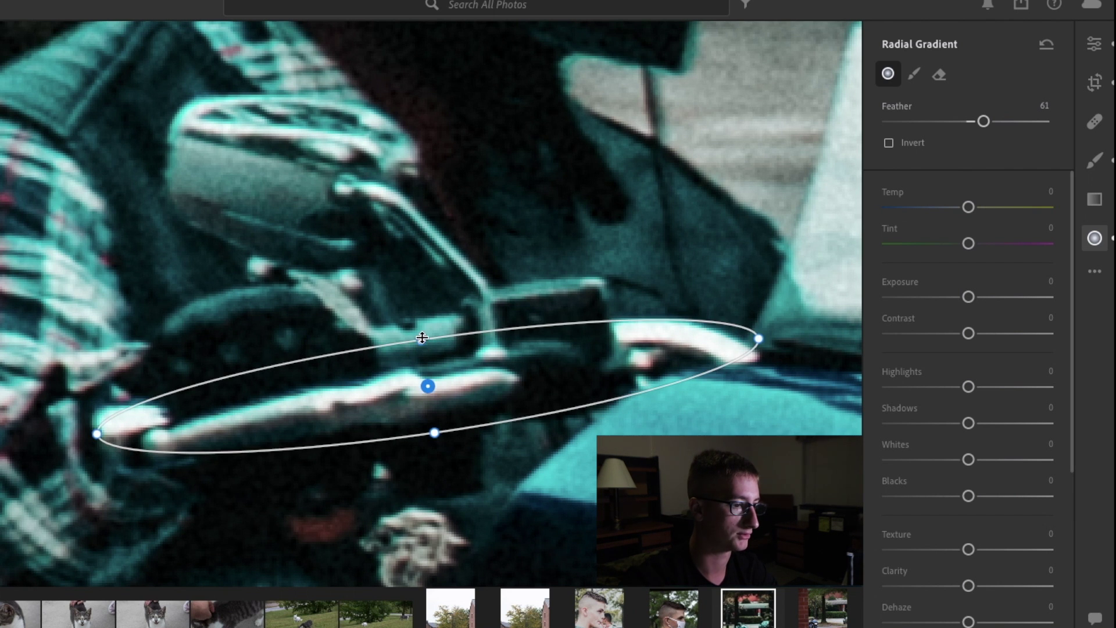
pyautogui.moveTo(423, 336); pyautogui.dragTo(378, 249)
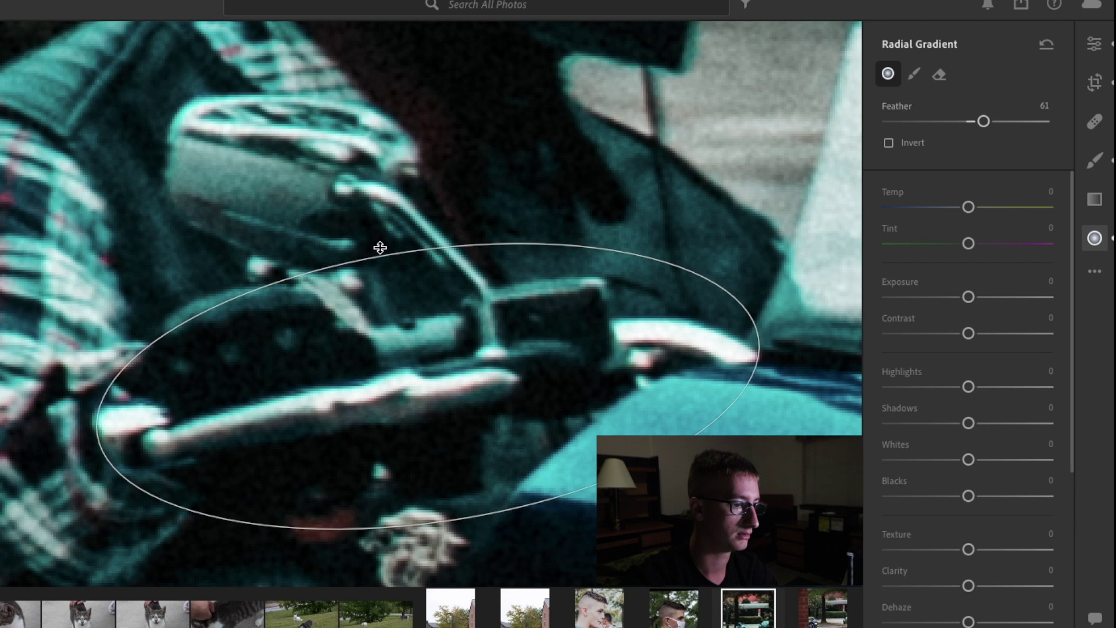
pyautogui.moveTo(426, 386); pyautogui.dragTo(375, 340)
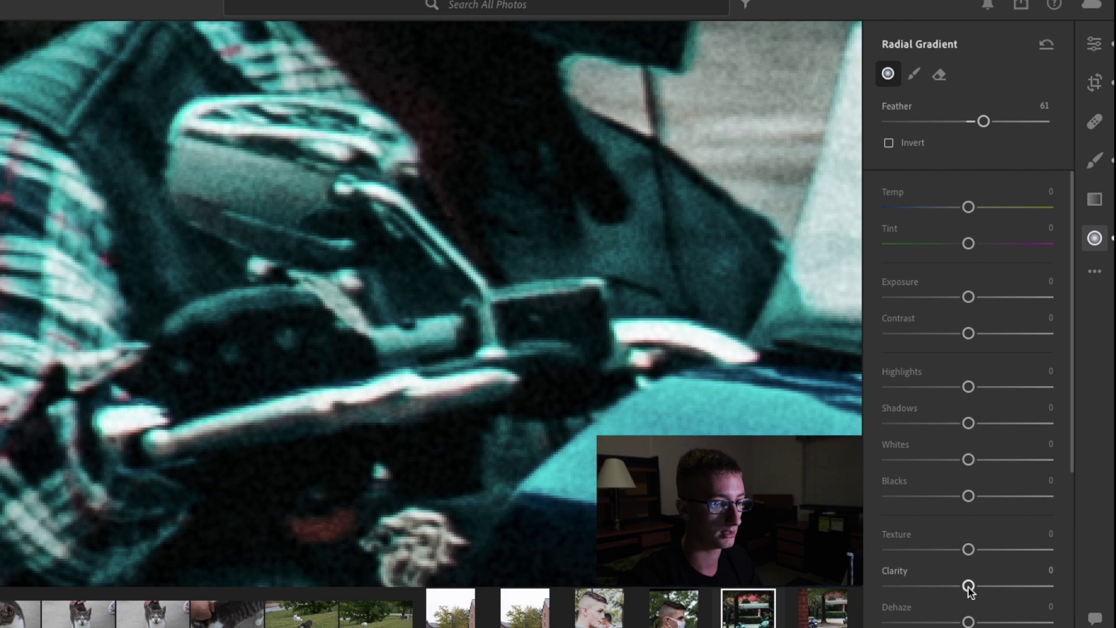
# - Set the handlebar radial gradient's Clarity to +20, deselect it and return to the general edit settings
pyautogui.moveTo(976, 586); pyautogui.dragTo(984, 587)
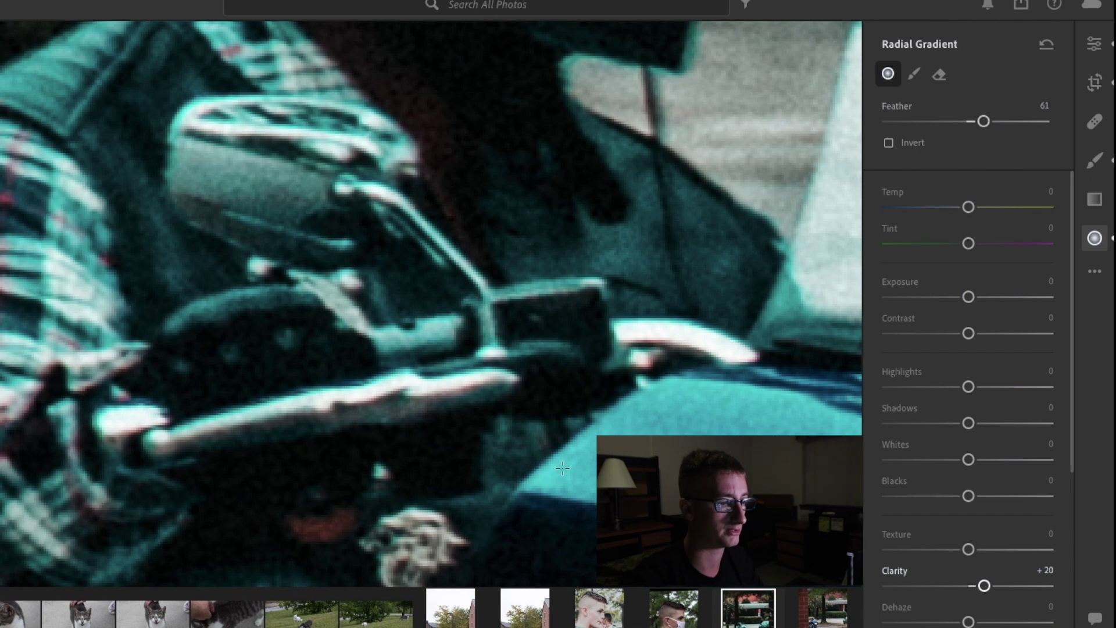
pyautogui.moveTo(563, 468)
pyautogui.press('z')
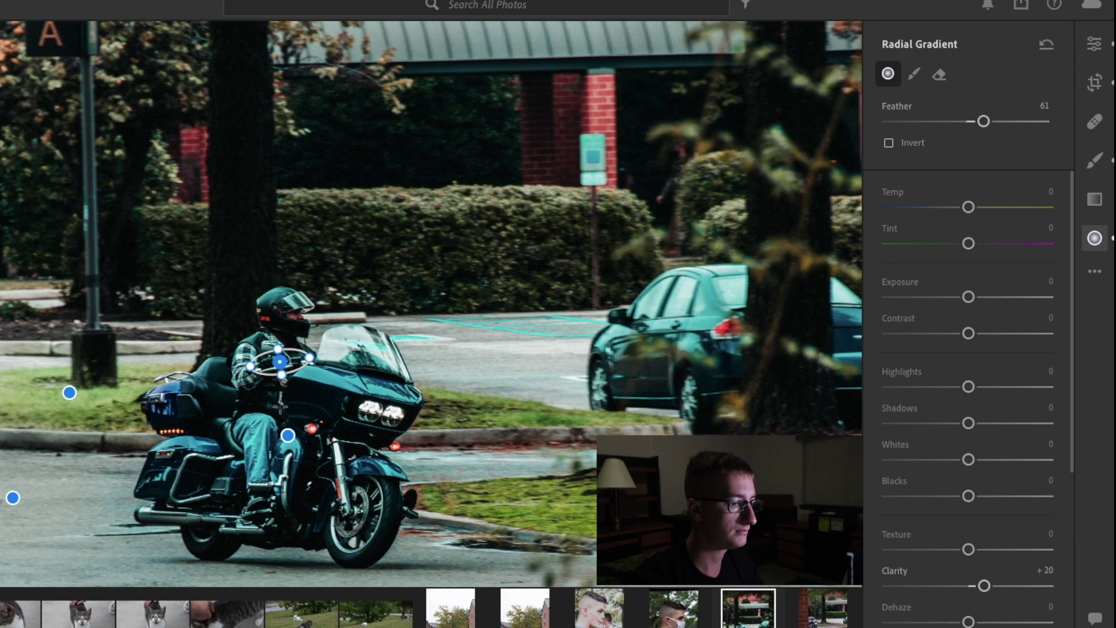
pyautogui.click(280, 407)
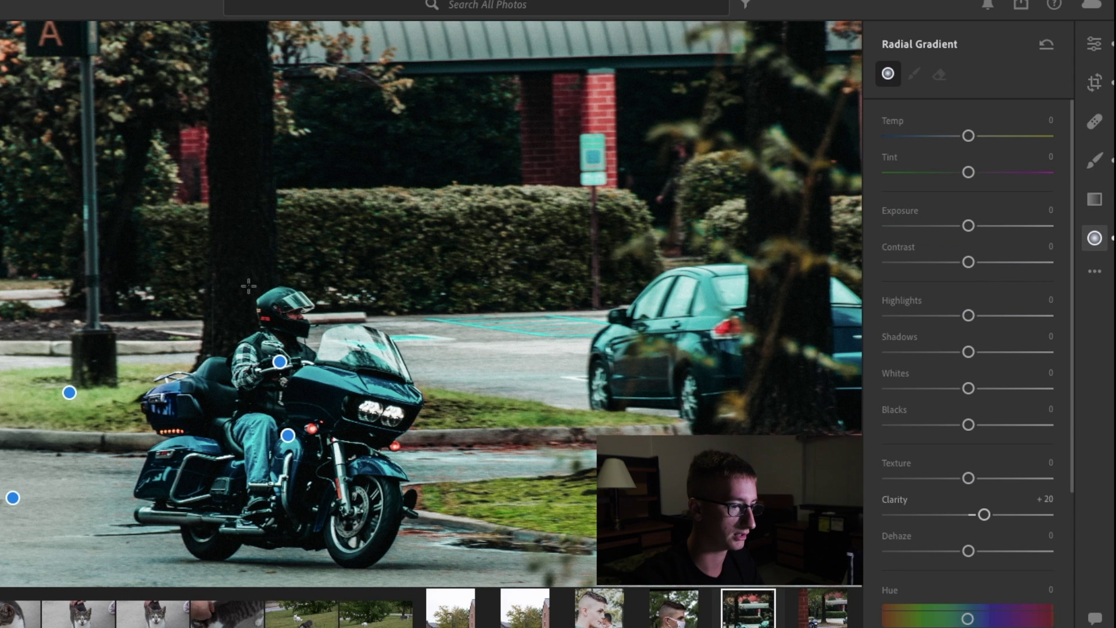
pyautogui.press('e')
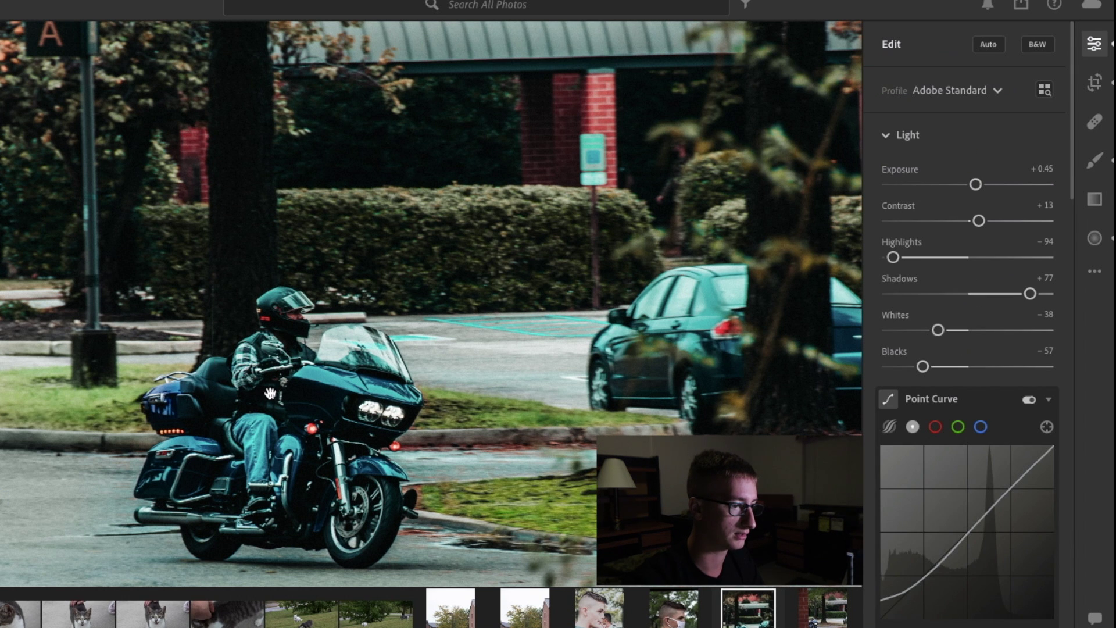
# - Examine the motorcycle up close, checking the handlebar and mirror, headlights, turn signals, front fork, fender and wheel
pyautogui.click(286, 388)
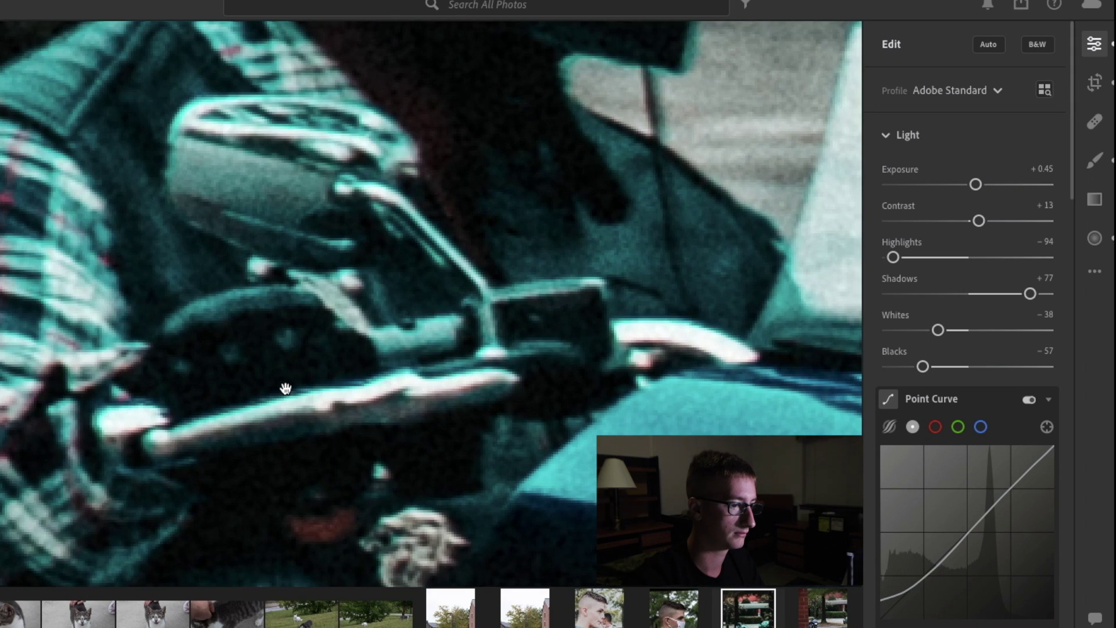
pyautogui.click(374, 413)
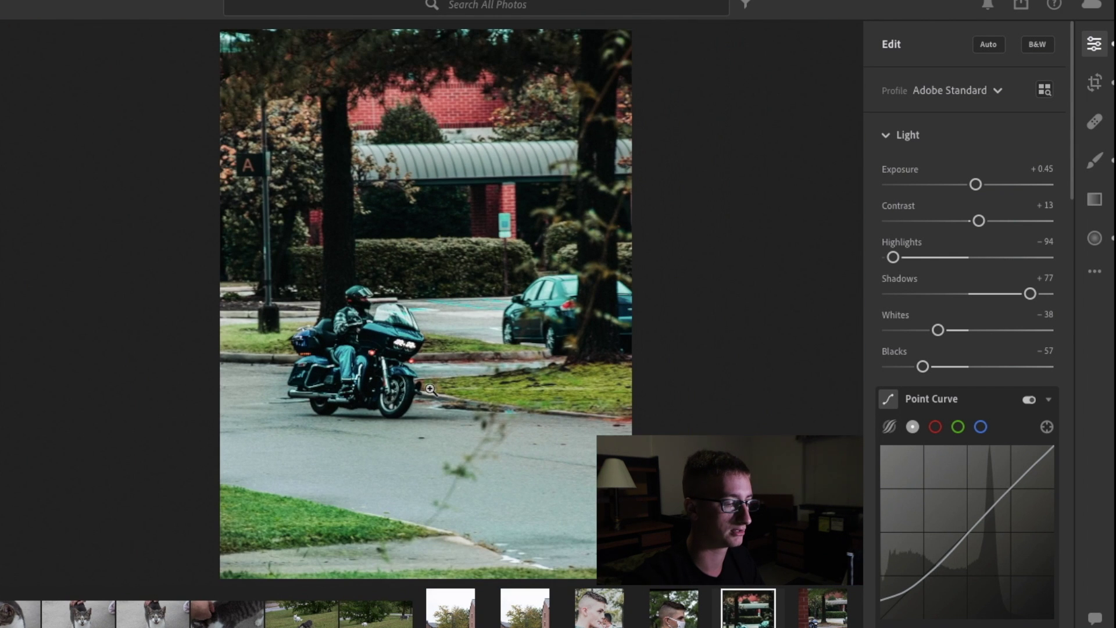
pyautogui.click(396, 368)
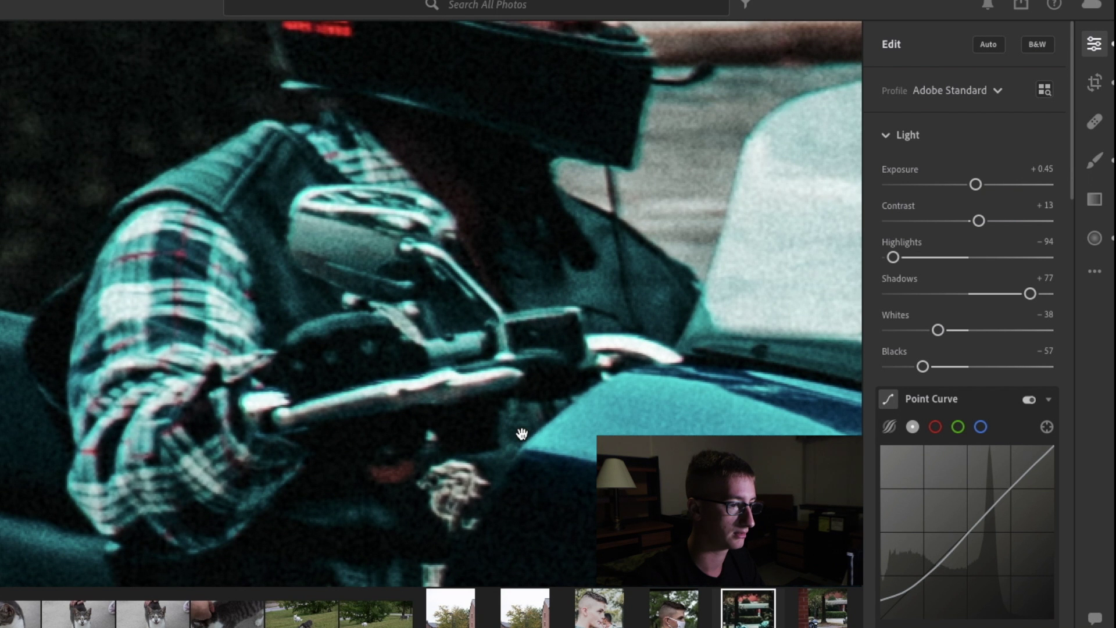
pyautogui.hscroll(10, 522, 434)
pyautogui.scroll(-5, 521, 434)
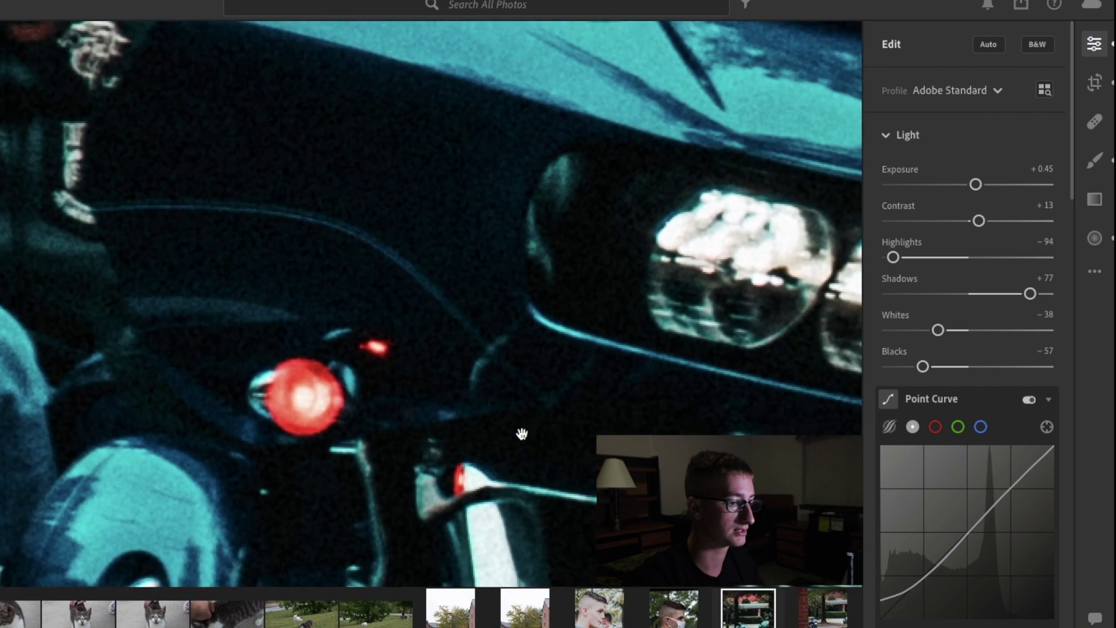
pyautogui.scroll(-5, 521, 434)
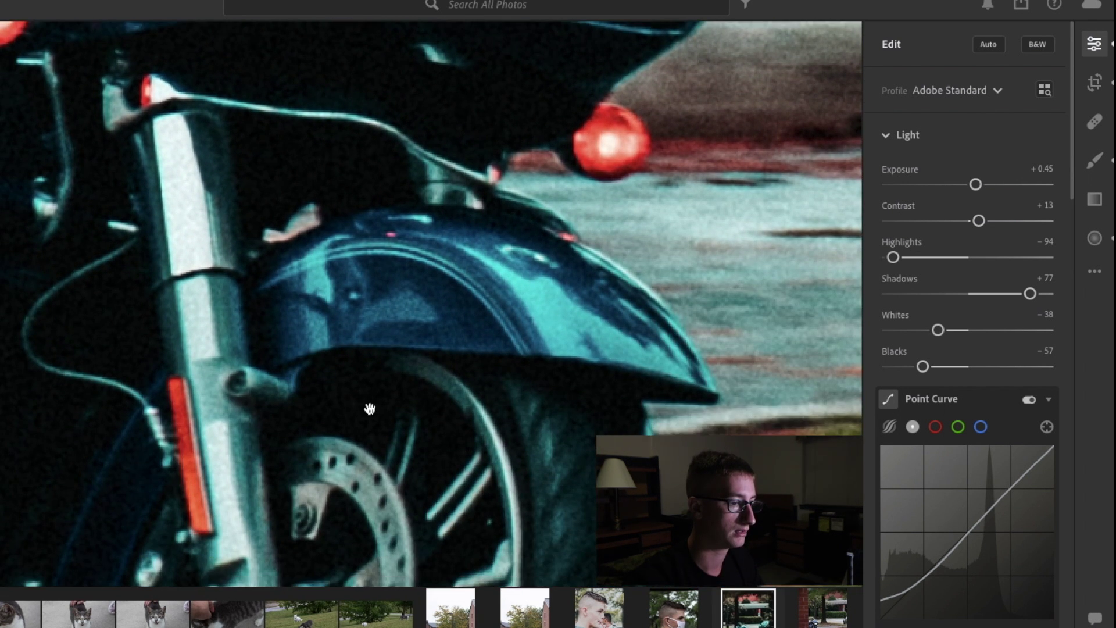
pyautogui.scroll(-3, 370, 409)
pyautogui.scroll(-4, 370, 408)
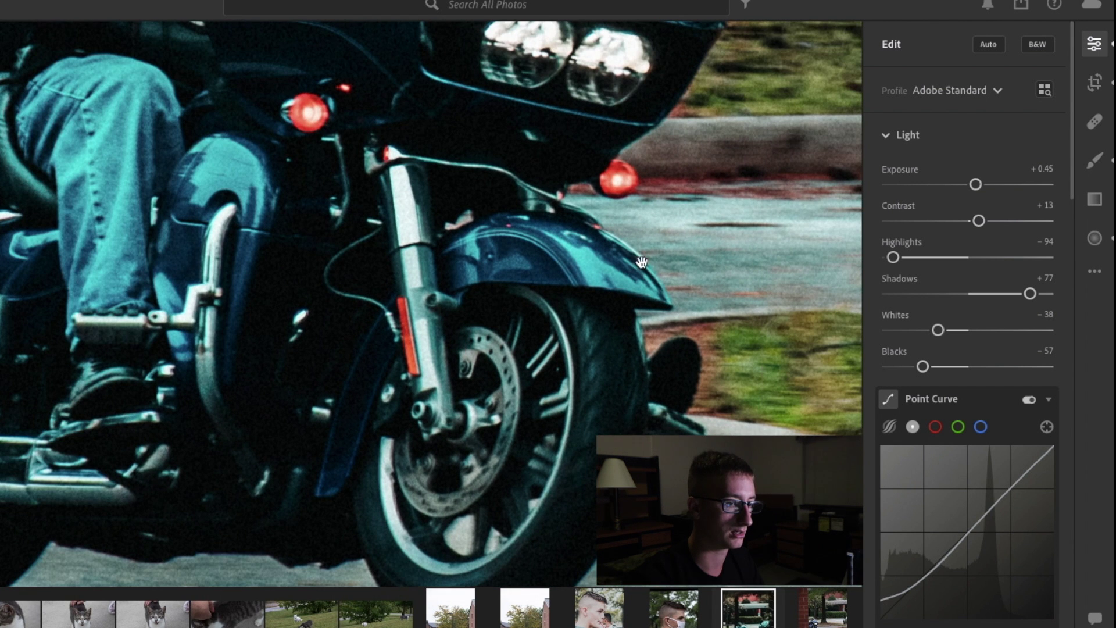
# - Add a tall radial gradient over the front fork, tilt and lengthen it to follow the fork, and set its Clarity to +25
pyautogui.click(1096, 239)
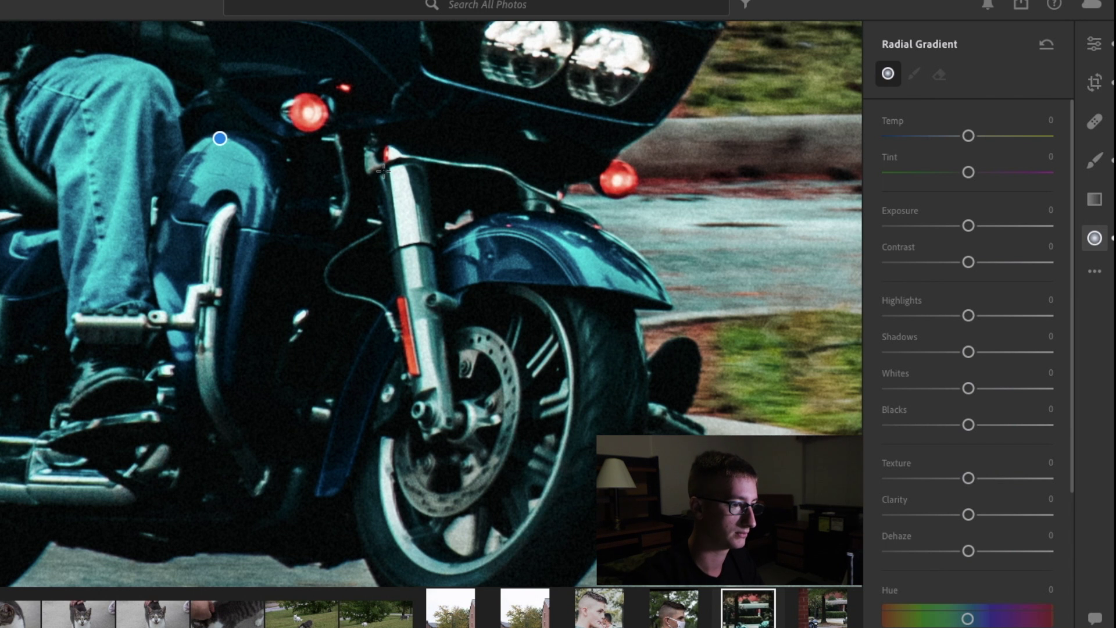
pyautogui.moveTo(453, 293)
pyautogui.mouseDown()
pyautogui.moveTo(448, 315)
pyautogui.moveTo(443, 301)
pyautogui.moveTo(443, 387)
pyautogui.moveTo(417, 435)
pyautogui.moveTo(415, 424)
pyautogui.mouseUp()
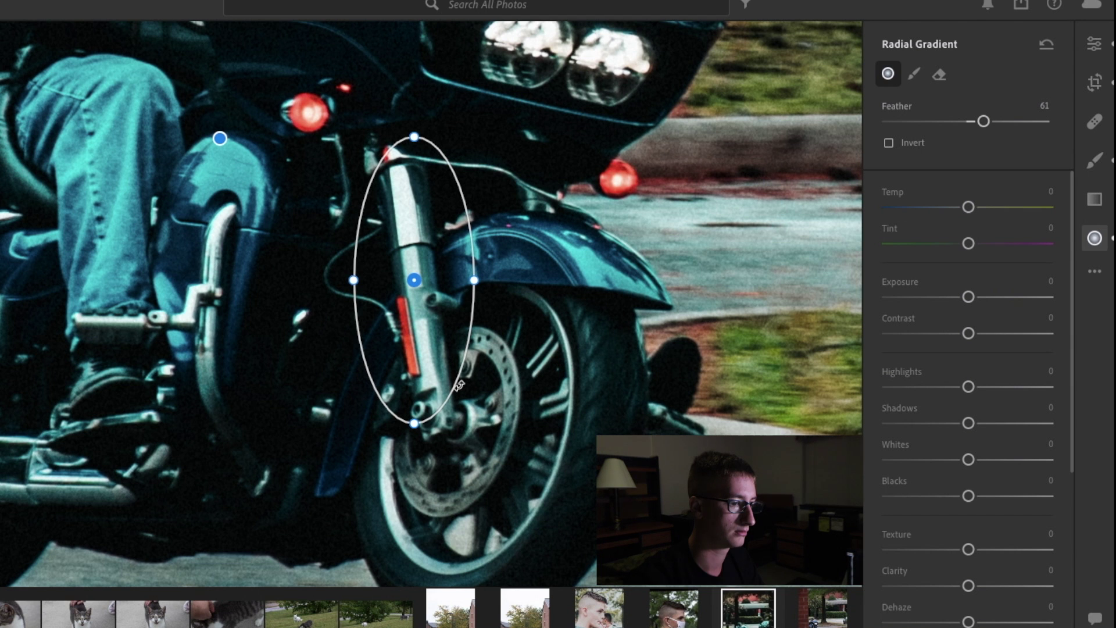
pyautogui.moveTo(457, 383); pyautogui.dragTo(464, 371)
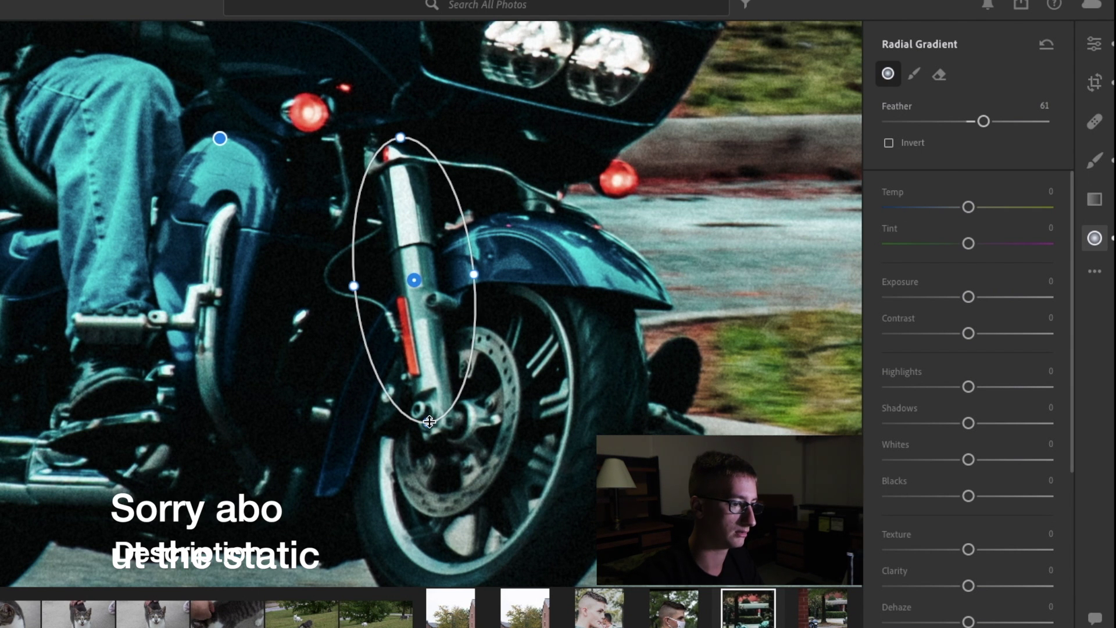
pyautogui.moveTo(430, 422); pyautogui.dragTo(433, 435)
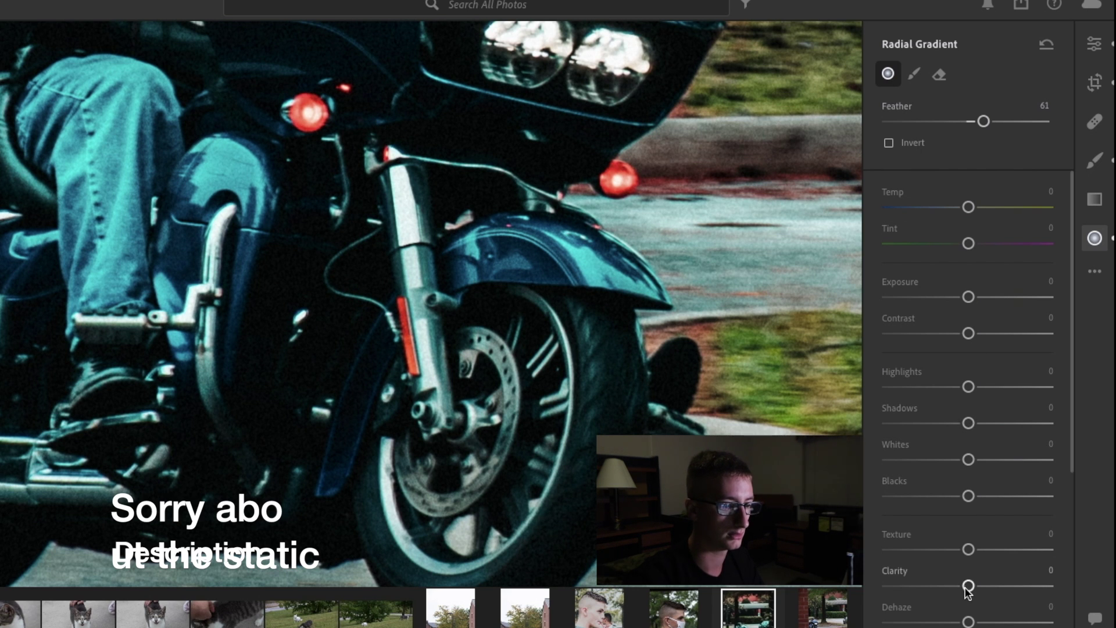
pyautogui.moveTo(968, 590); pyautogui.dragTo(979, 592)
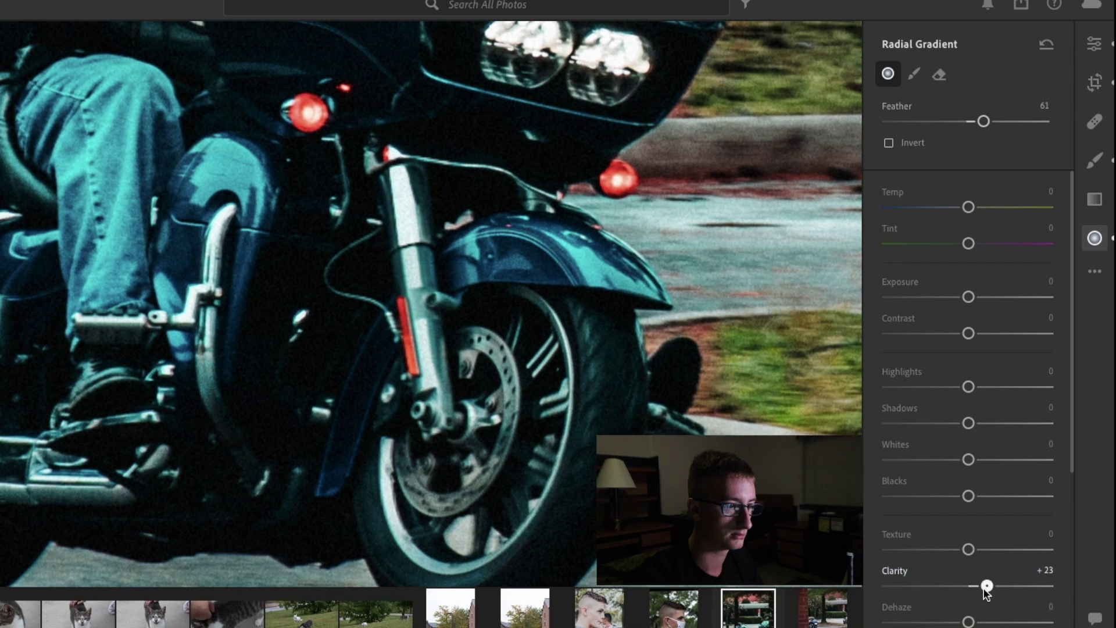
pyautogui.moveTo(985, 588); pyautogui.dragTo(986, 588)
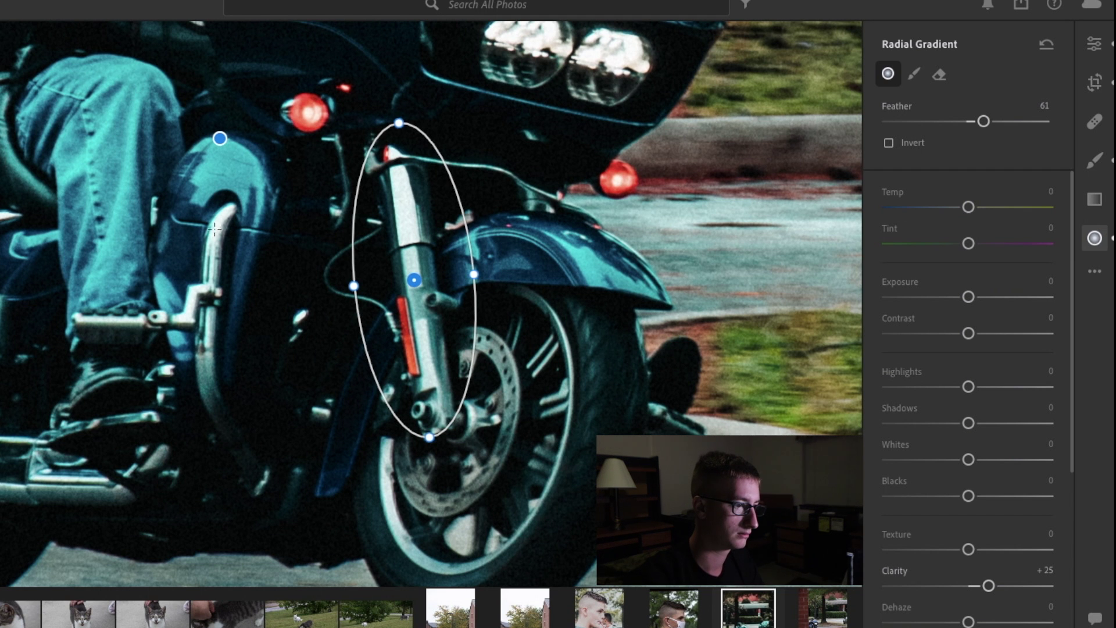
# - Add a tall radial gradient over the chrome engine guard beside the rider's leg, widening it around the bar and lower fairing
pyautogui.moveTo(214, 229); pyautogui.dragTo(253, 421)
pyautogui.moveTo(214, 201); pyautogui.dragTo(98, 298)
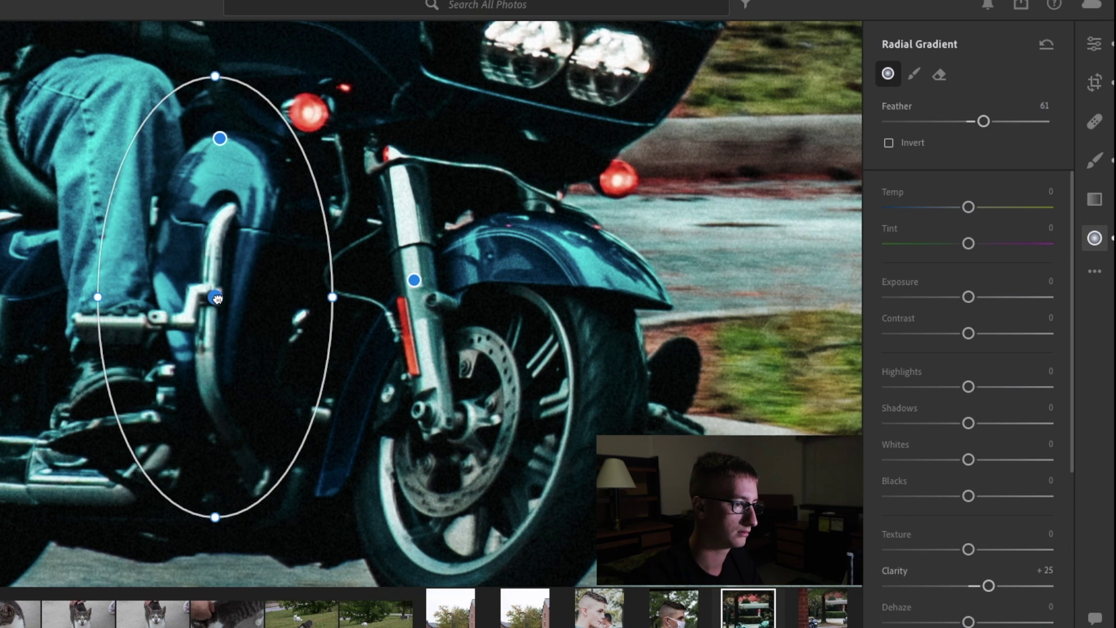
# - Shift the selected radial gradient from the engine guard toward the rider's lower leg and return to the general edit settings
pyautogui.moveTo(215, 298); pyautogui.dragTo(167, 303)
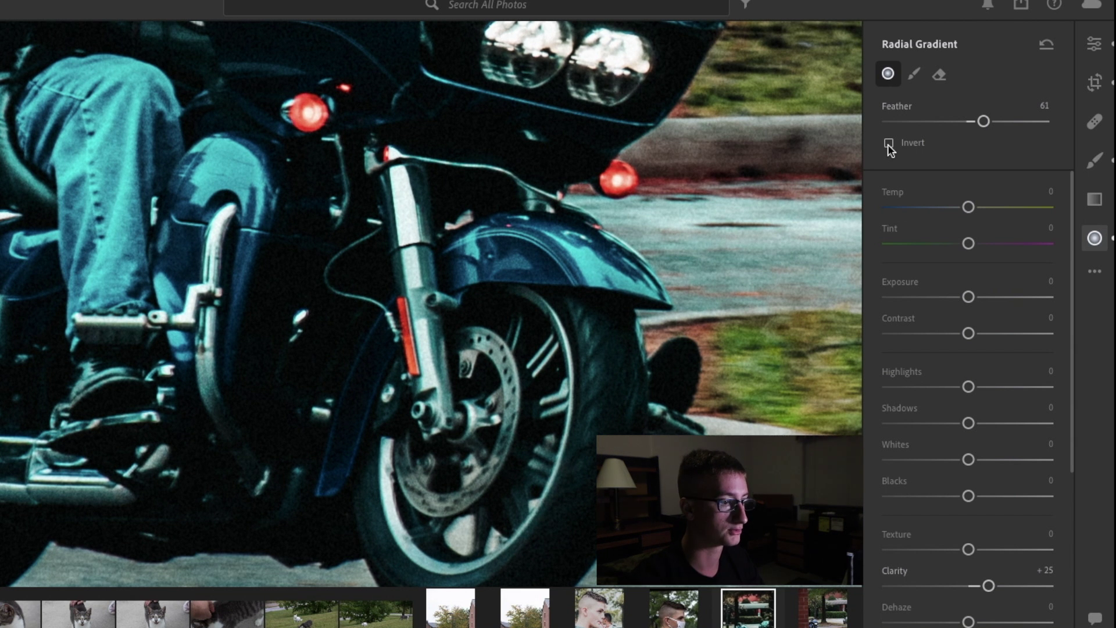
pyautogui.press('z')
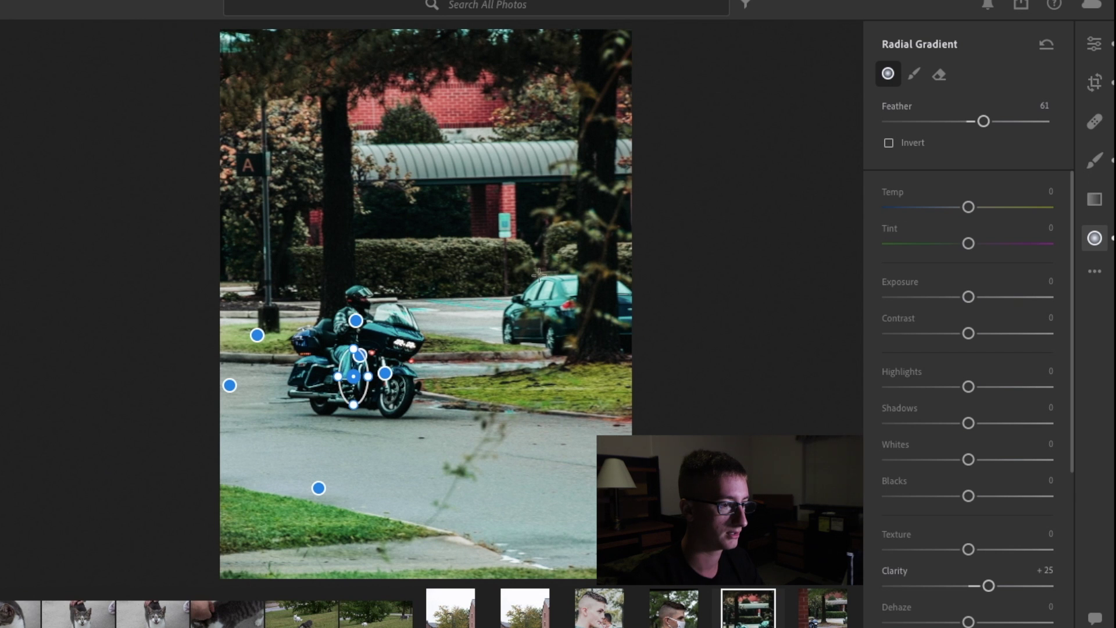
pyautogui.press('Escape')
pyautogui.press('e')
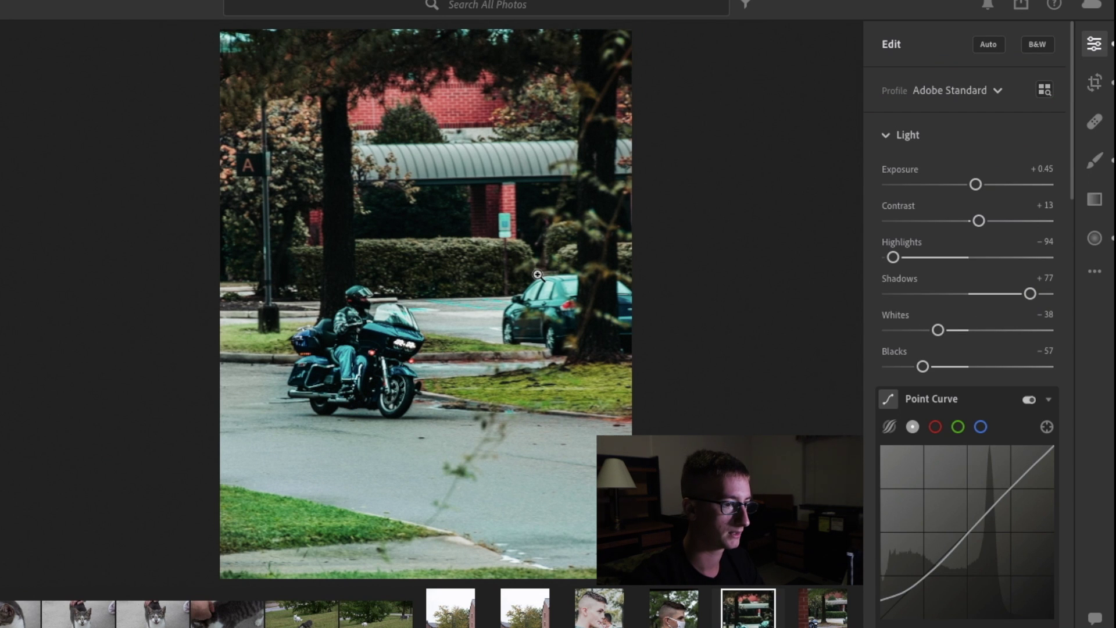
# - Inspect the rider and motorcycle up close and compare the edited photo with the original
pyautogui.click(380, 309)
pyautogui.scroll(5, 380, 309)
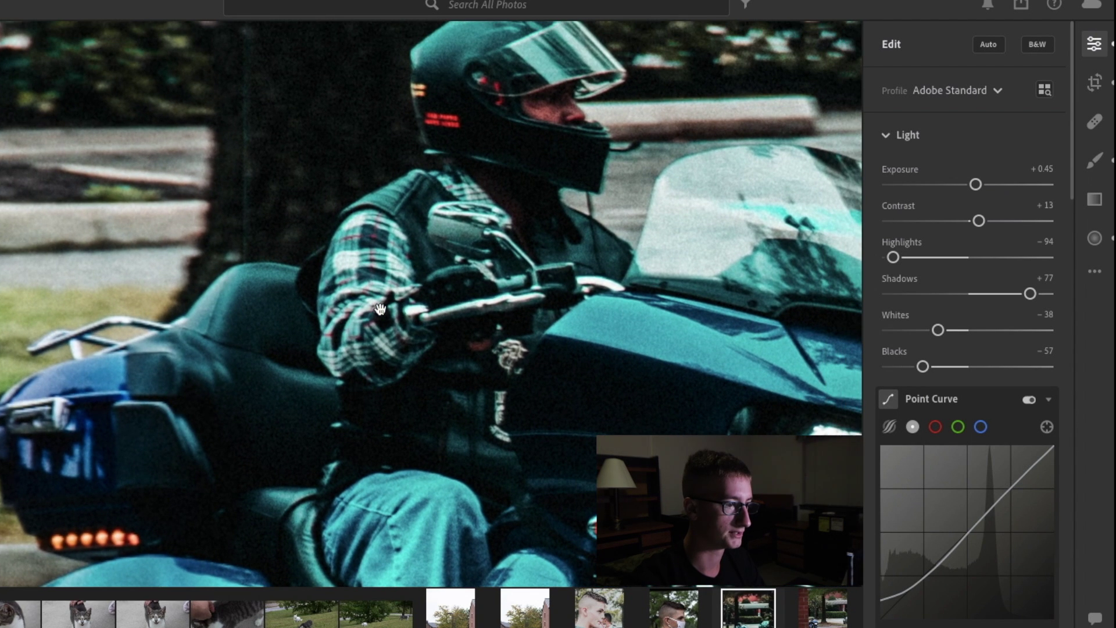
pyautogui.scroll(-5, 154, 527)
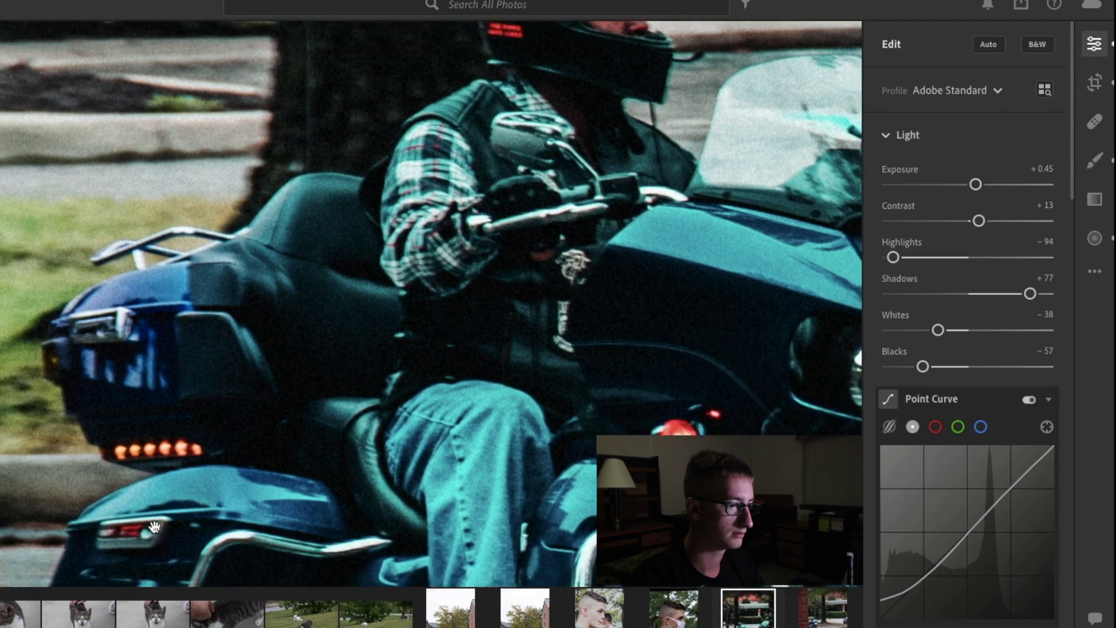
pyautogui.scroll(-2, 157, 526)
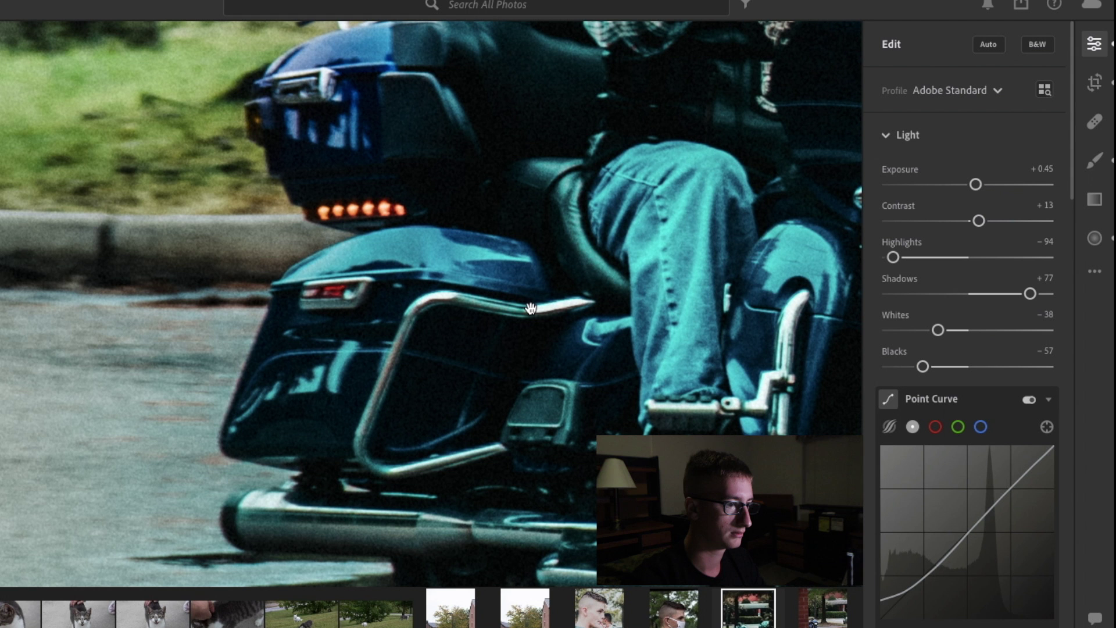
pyautogui.scroll(-10, 267, 266)
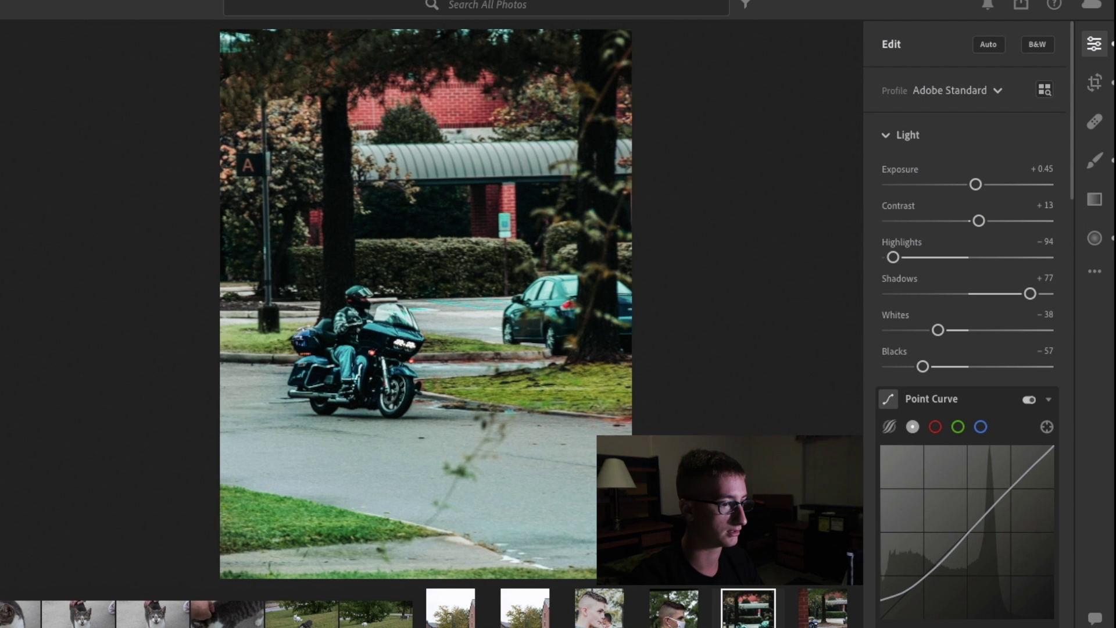
pyautogui.press('\\')
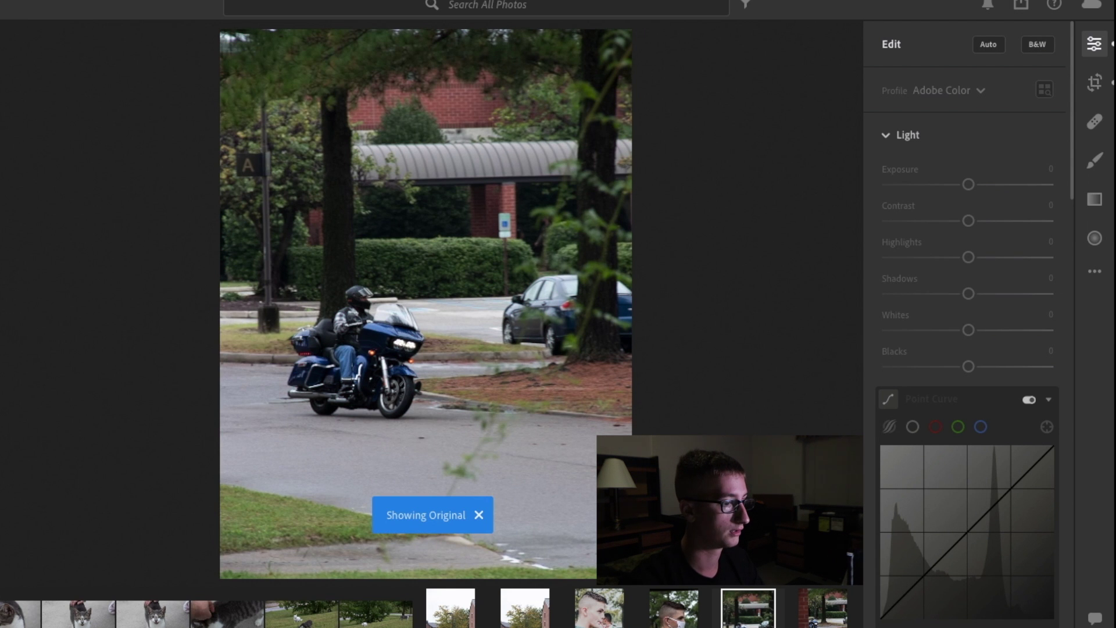
pyautogui.press('\\')
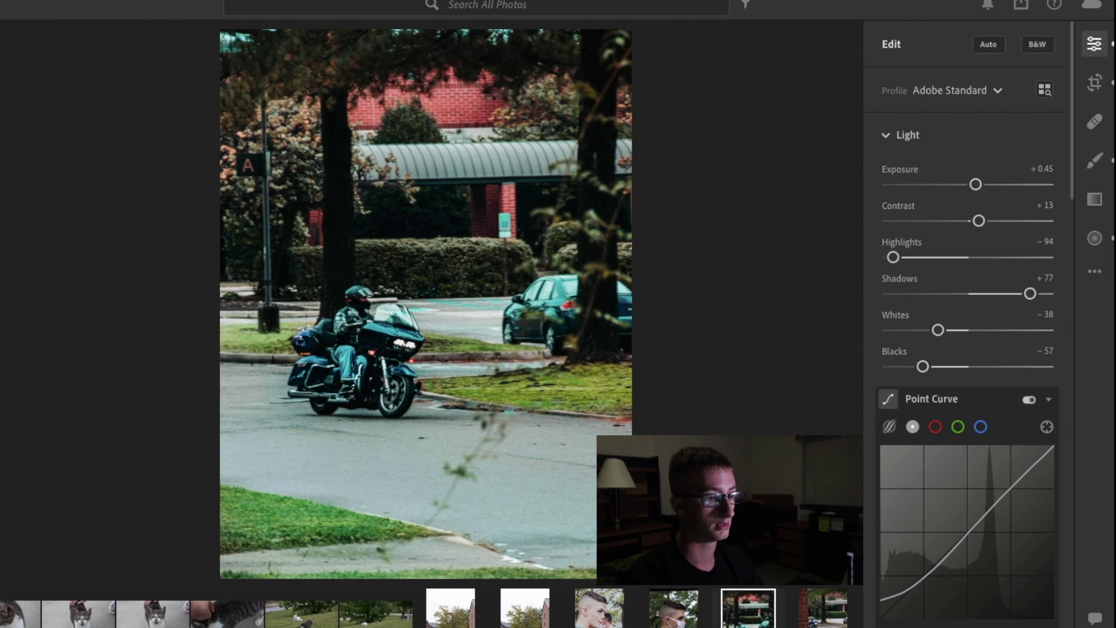
# - Export the motorcycle photo as a full-size JPG at 100% quality to the Downloads folder
pyautogui.click(1024, 4)
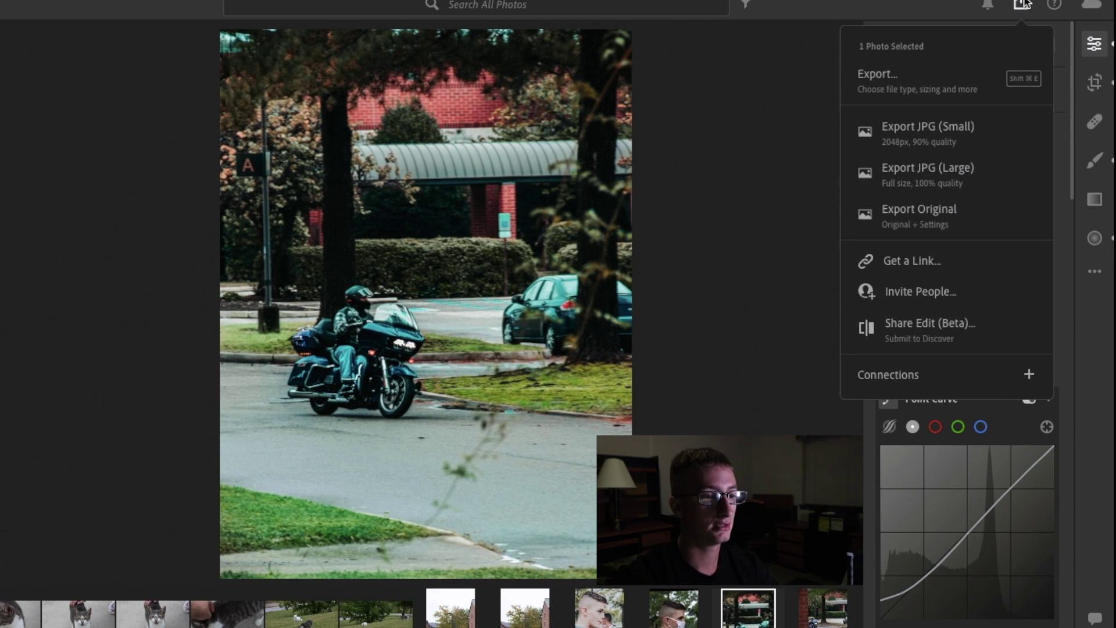
pyautogui.click(925, 76)
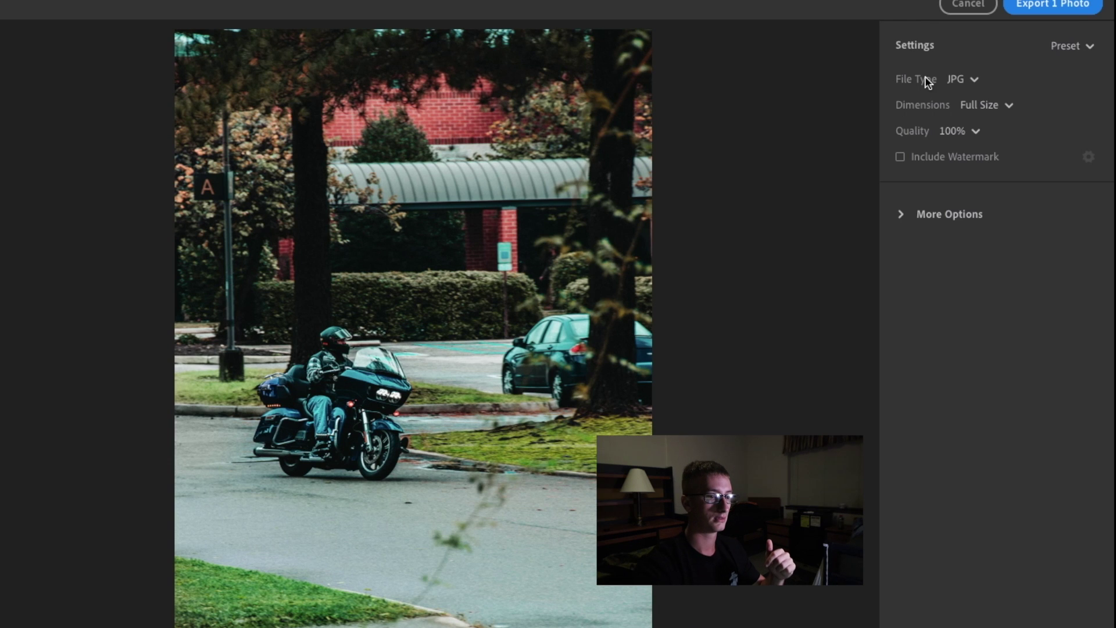
pyautogui.click(1072, 9)
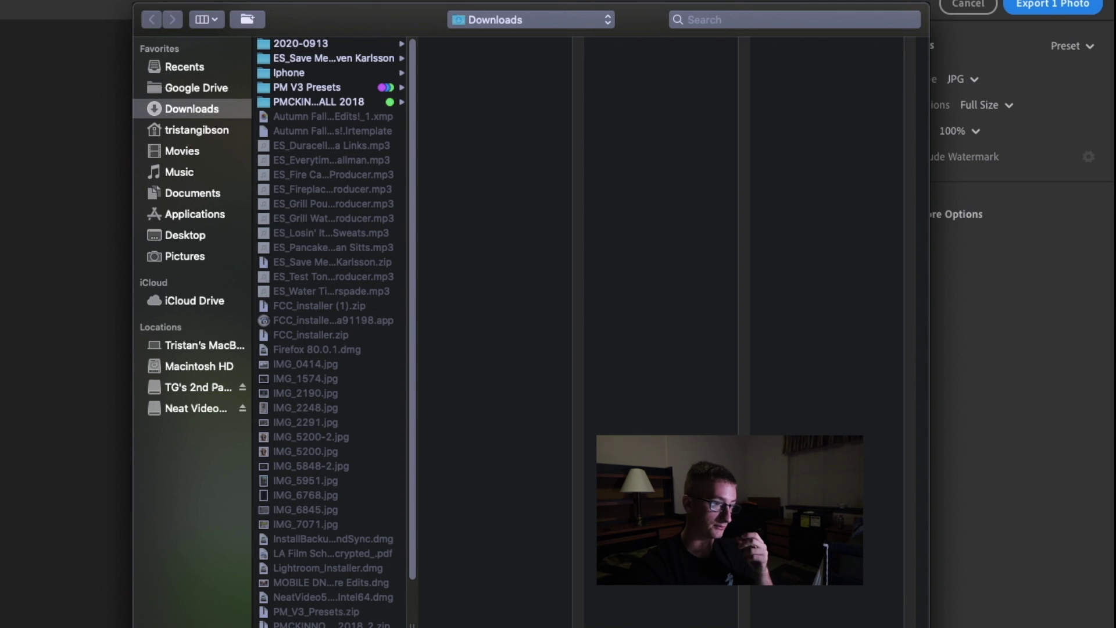
pyautogui.press('Escape')
pyautogui.press('Escape')
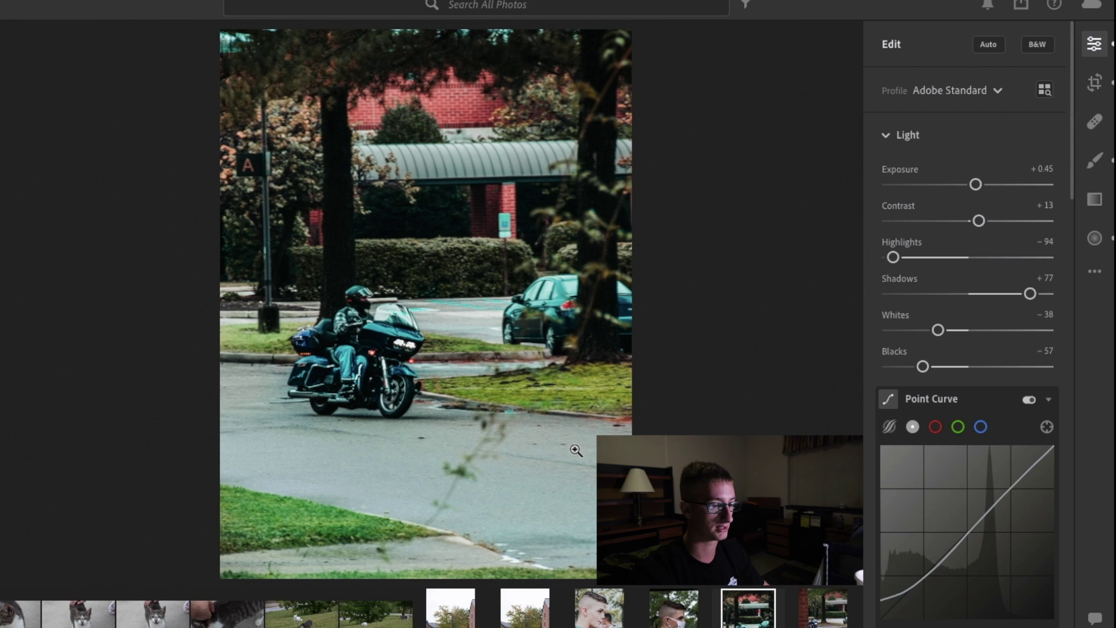
# - Switch to Finder and show the Downloads folder in a new window
pyautogui.hotkey('ctrl', 'Left')
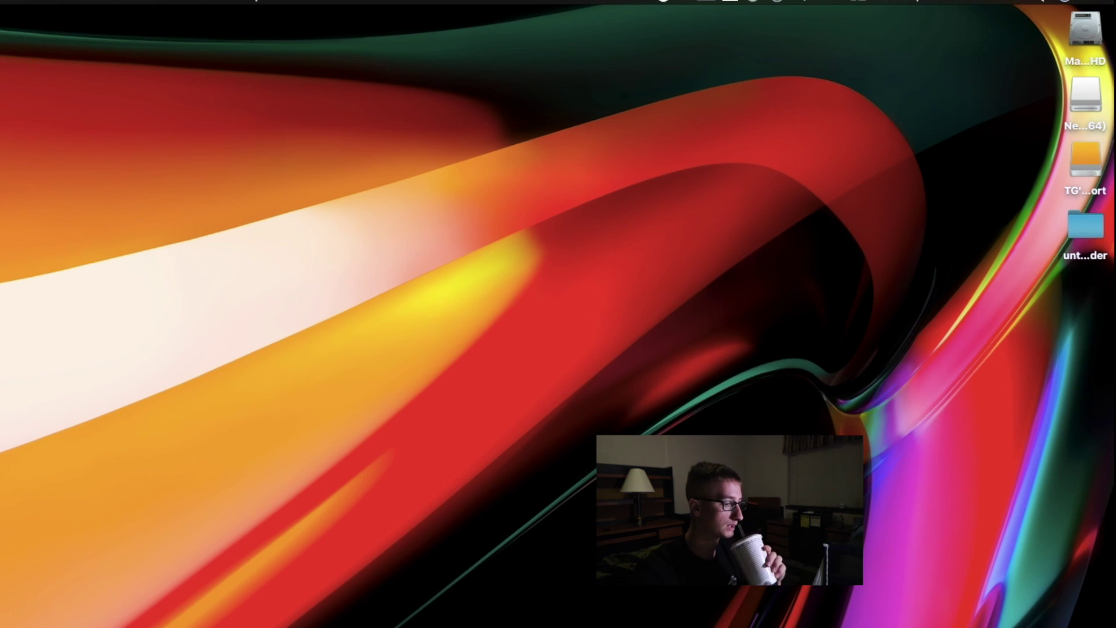
pyautogui.press('super+n')
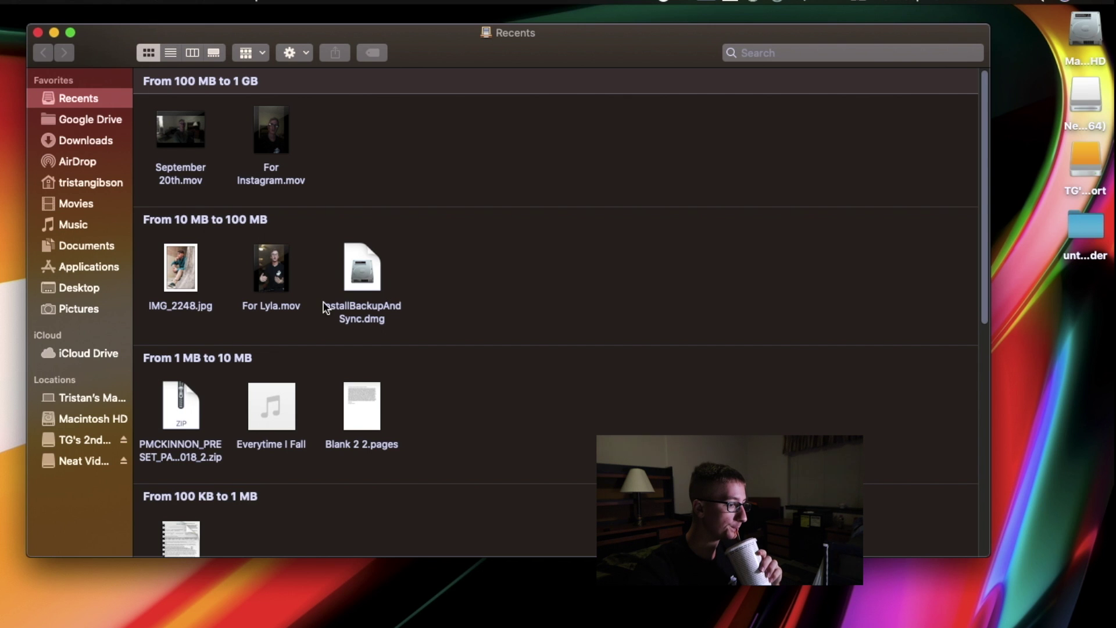
pyautogui.scroll(-2, 329, 302)
pyautogui.scroll(-5, 329, 303)
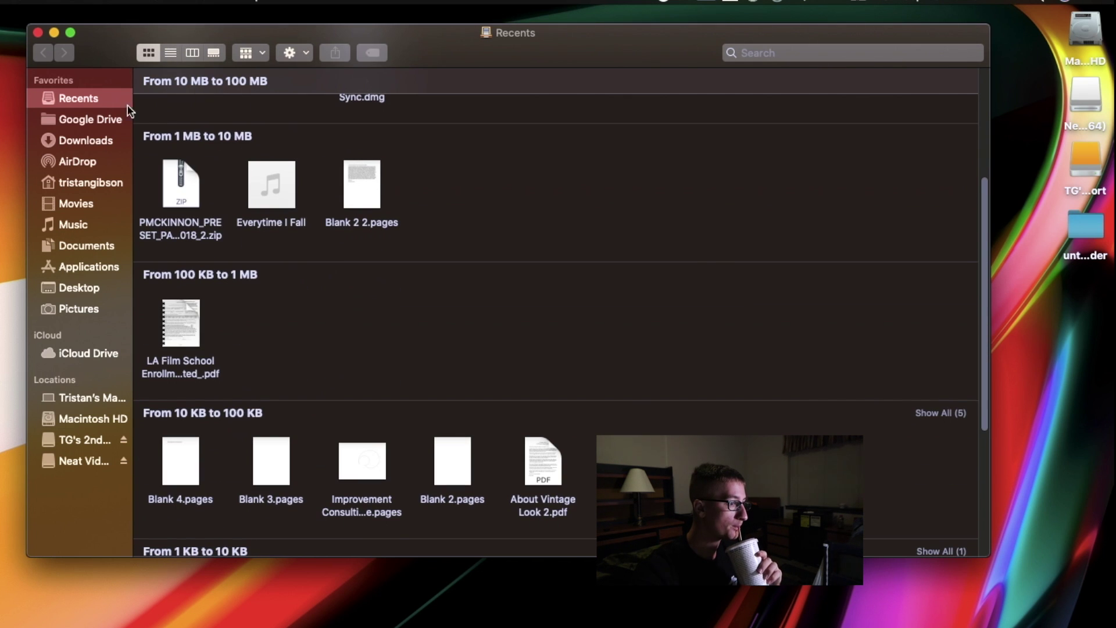
pyautogui.click(92, 135)
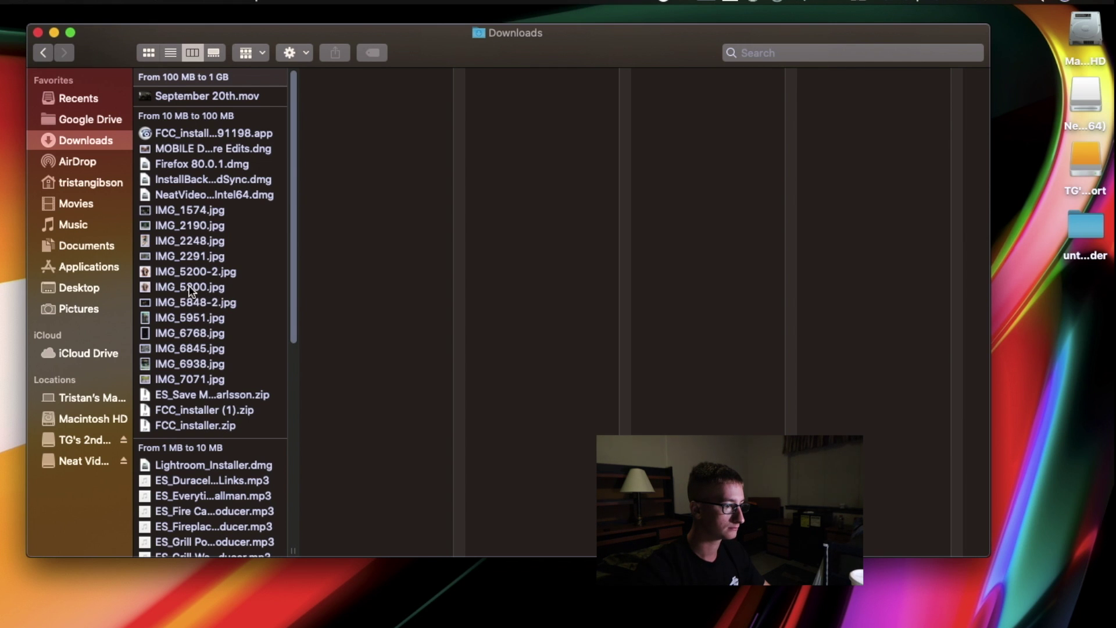
# - Look through the image previews in Downloads from IMG_1574.jpg to the exported motorcycle photo IMG_6938.jpg
pyautogui.click(220, 212)
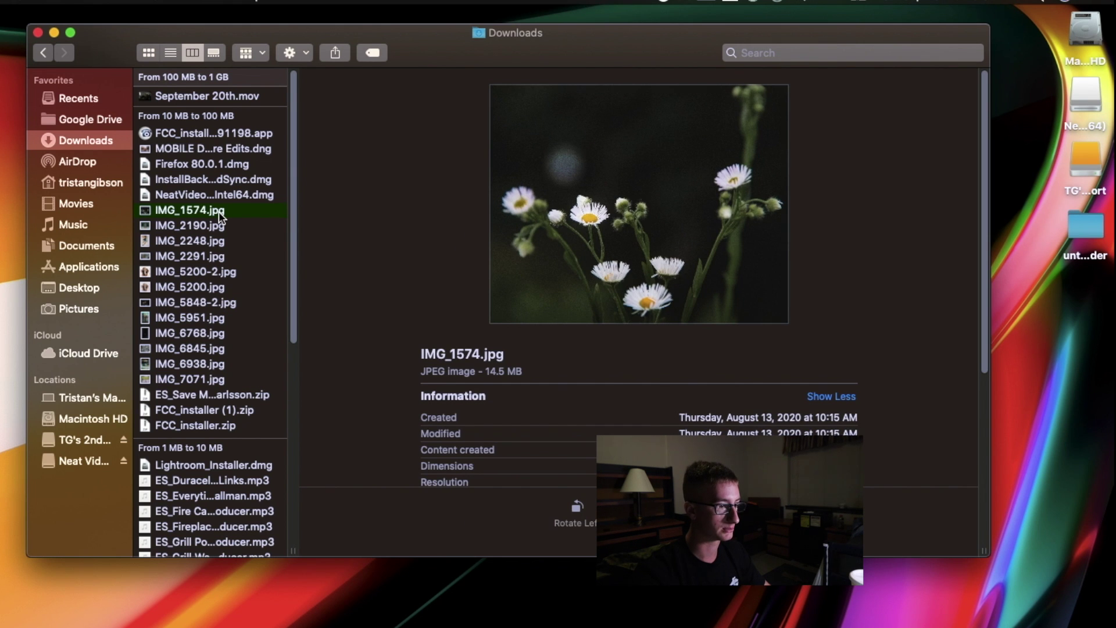
pyautogui.press('Down')
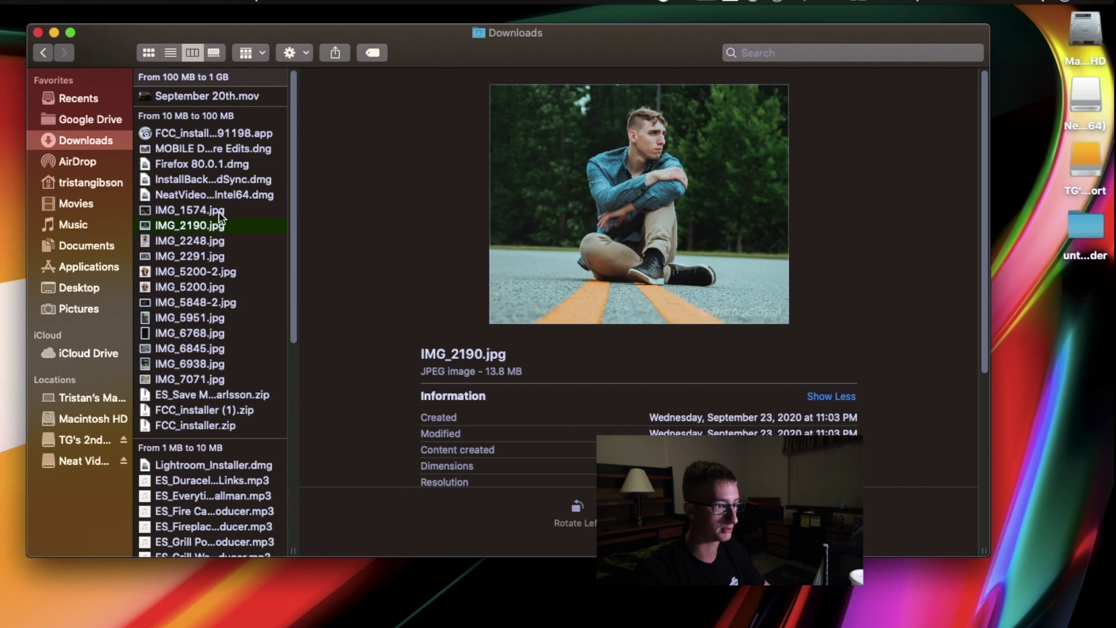
pyautogui.press('Down')
pyautogui.press('Down')
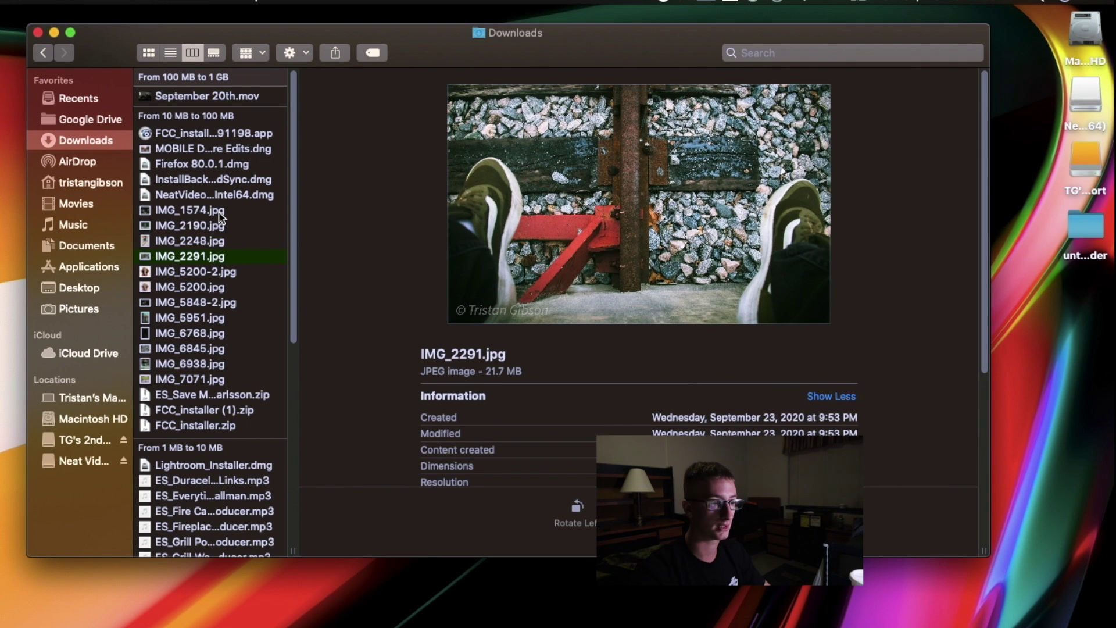
pyautogui.press('Down')
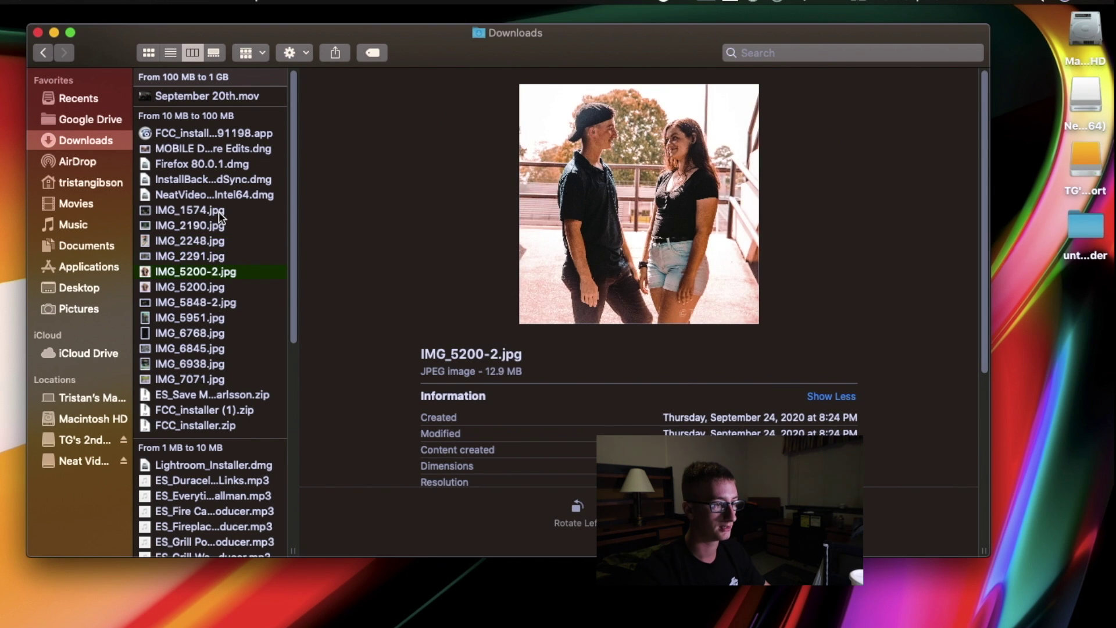
pyautogui.press('Down')
pyautogui.press('Down')
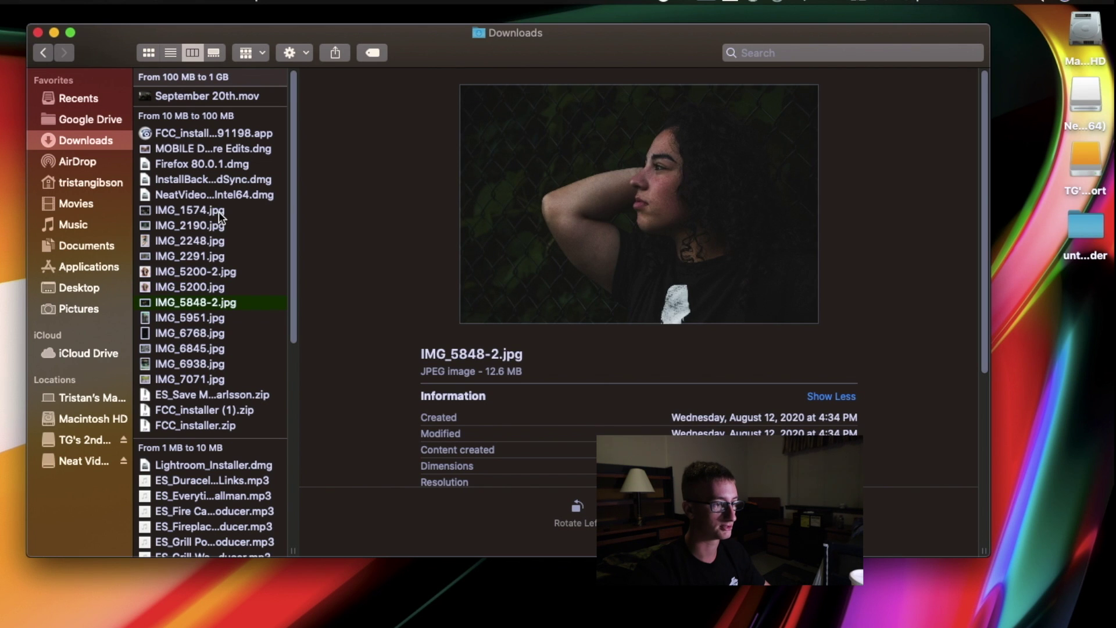
pyautogui.press('Down')
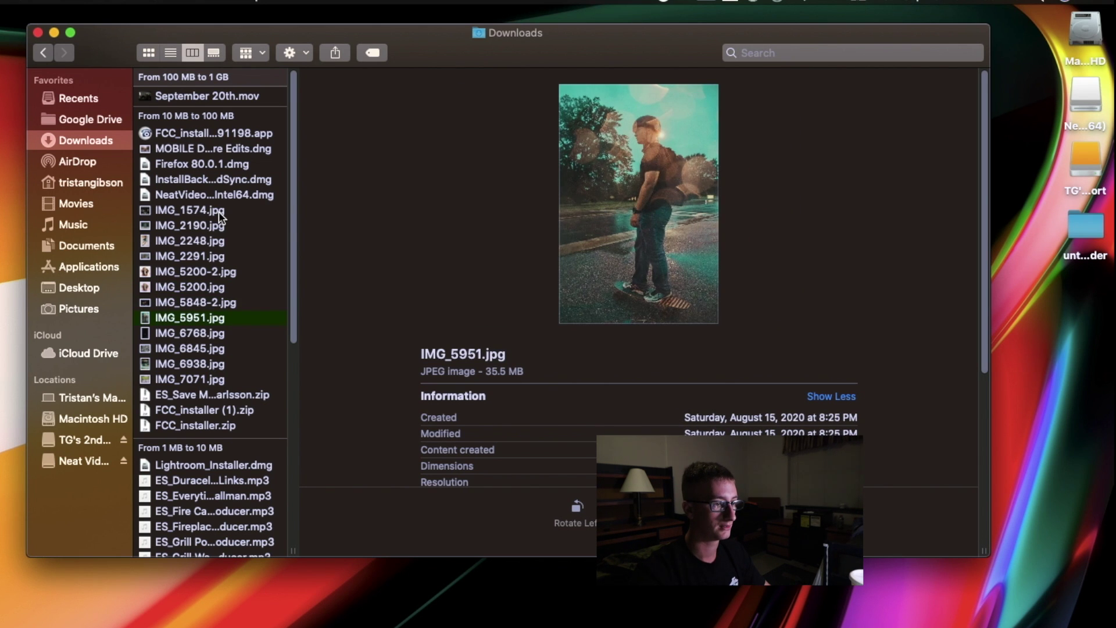
pyautogui.press('Down')
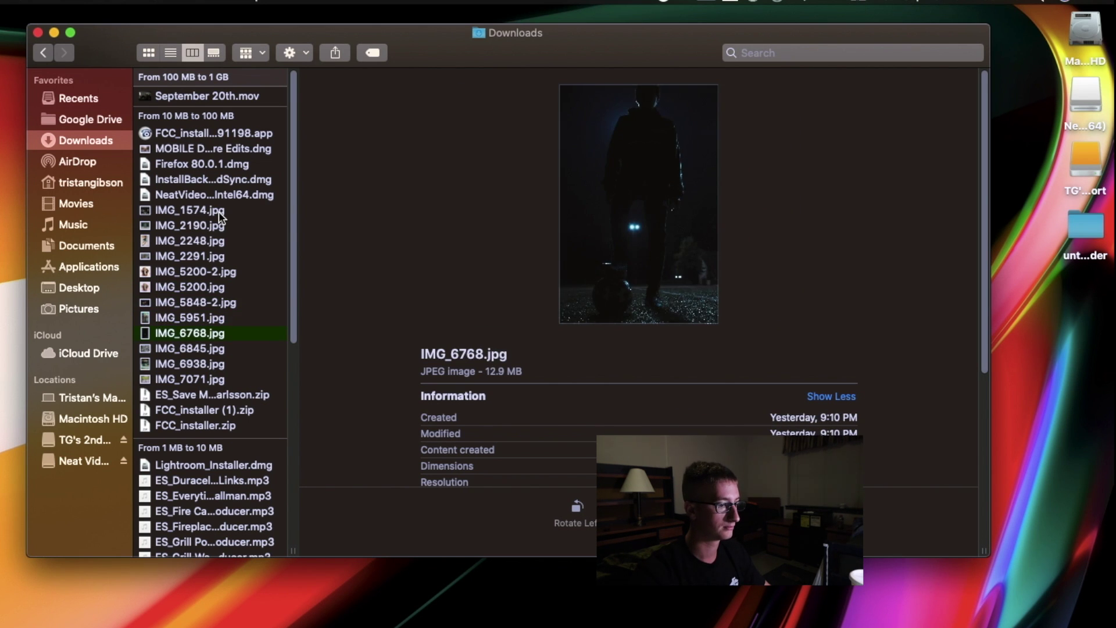
pyautogui.press('Down')
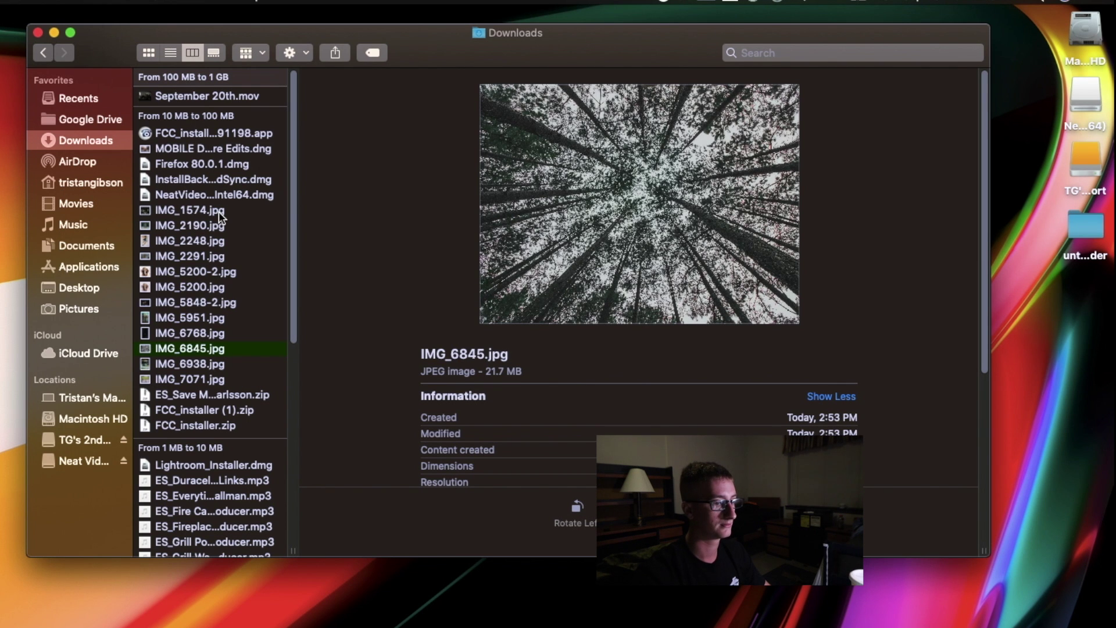
pyautogui.press('Up')
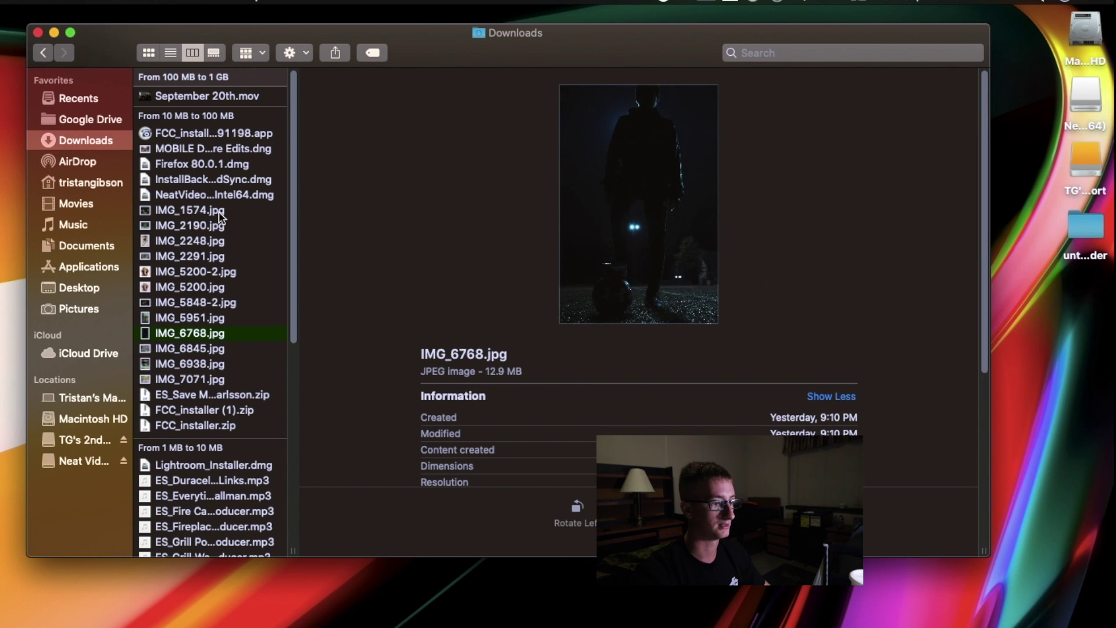
pyautogui.press('Down')
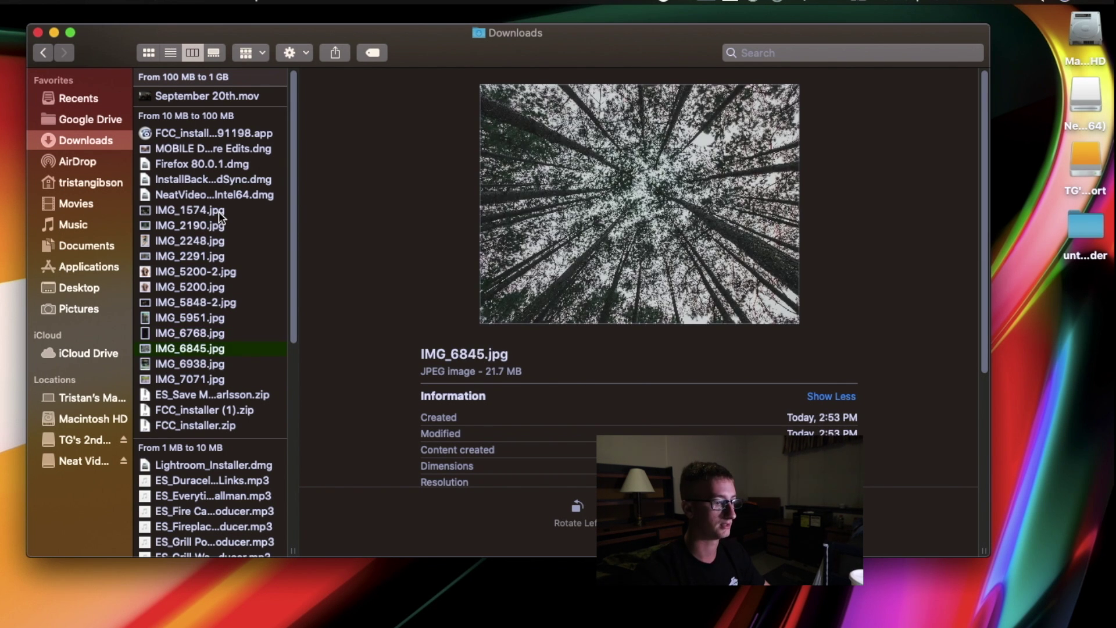
pyautogui.press('Down')
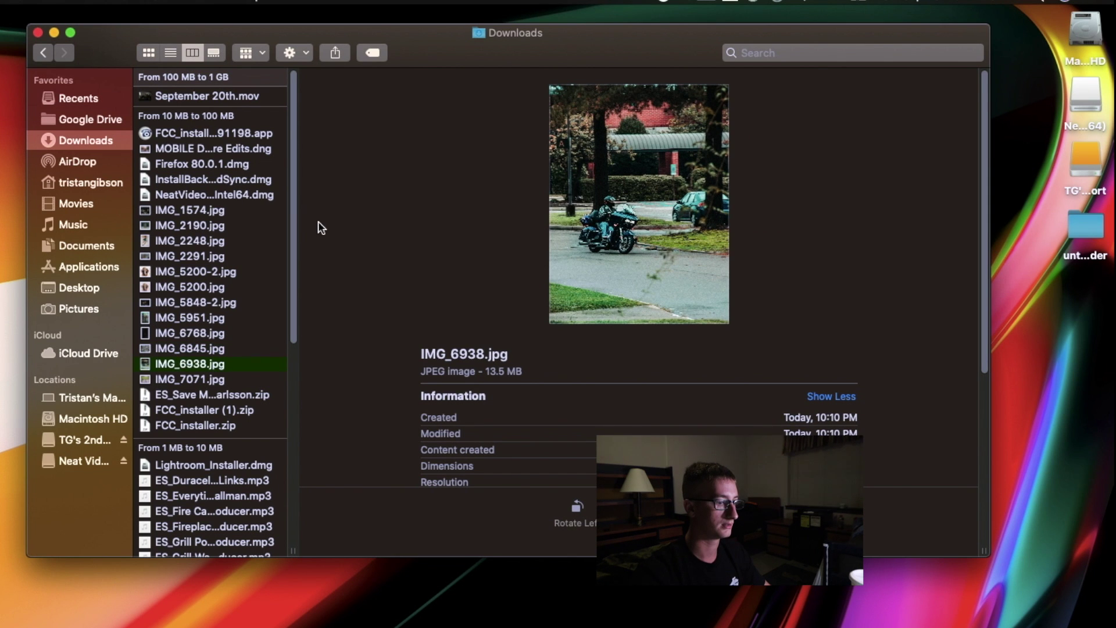
# - Send IMG_6938.jpg to the iPhone with AirDrop and switch back to Lightroom
pyautogui.rightClick(211, 360)
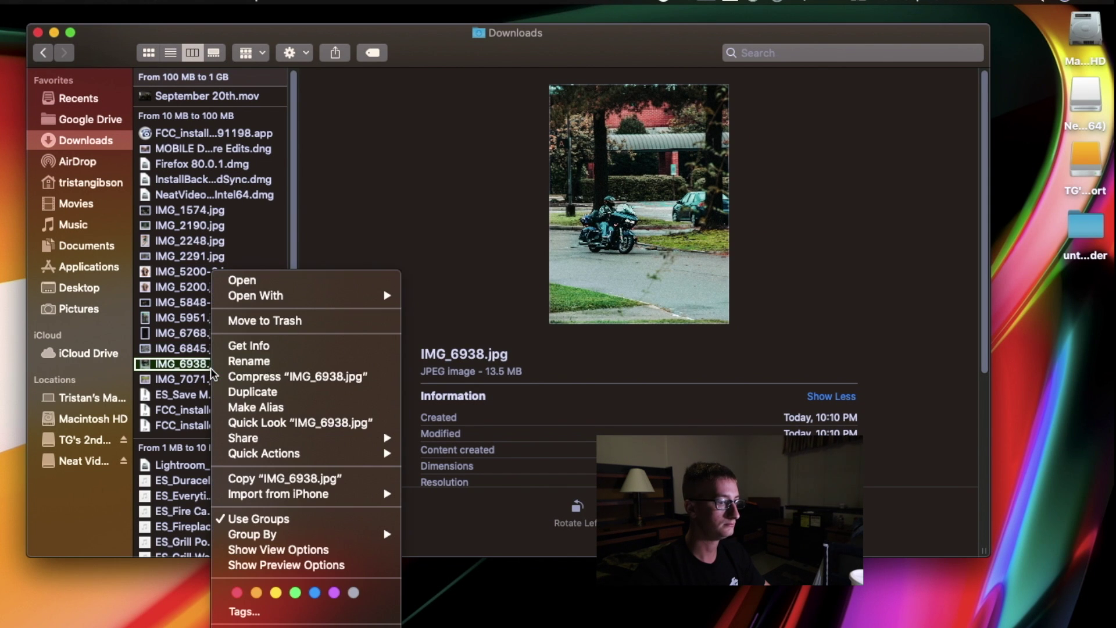
pyautogui.moveTo(355, 438)
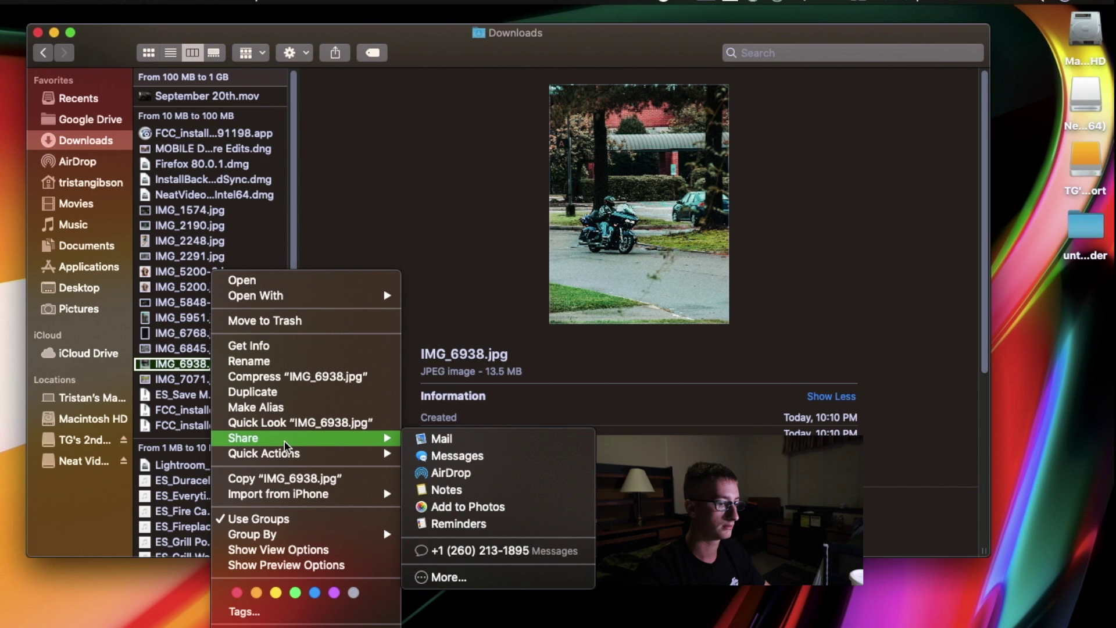
pyautogui.click(464, 470)
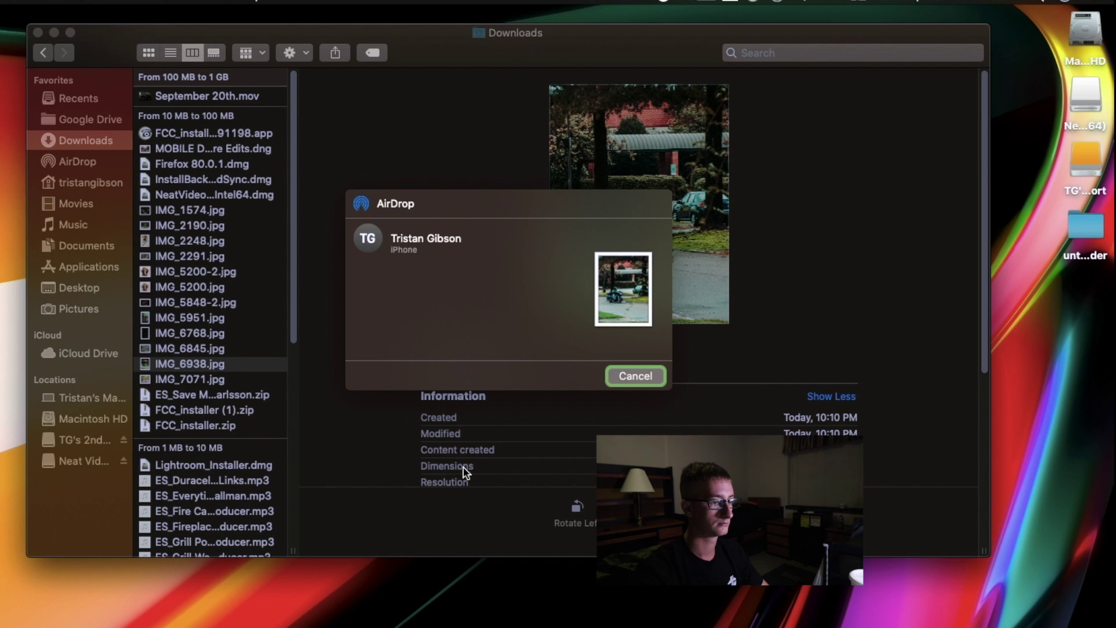
pyautogui.click(376, 248)
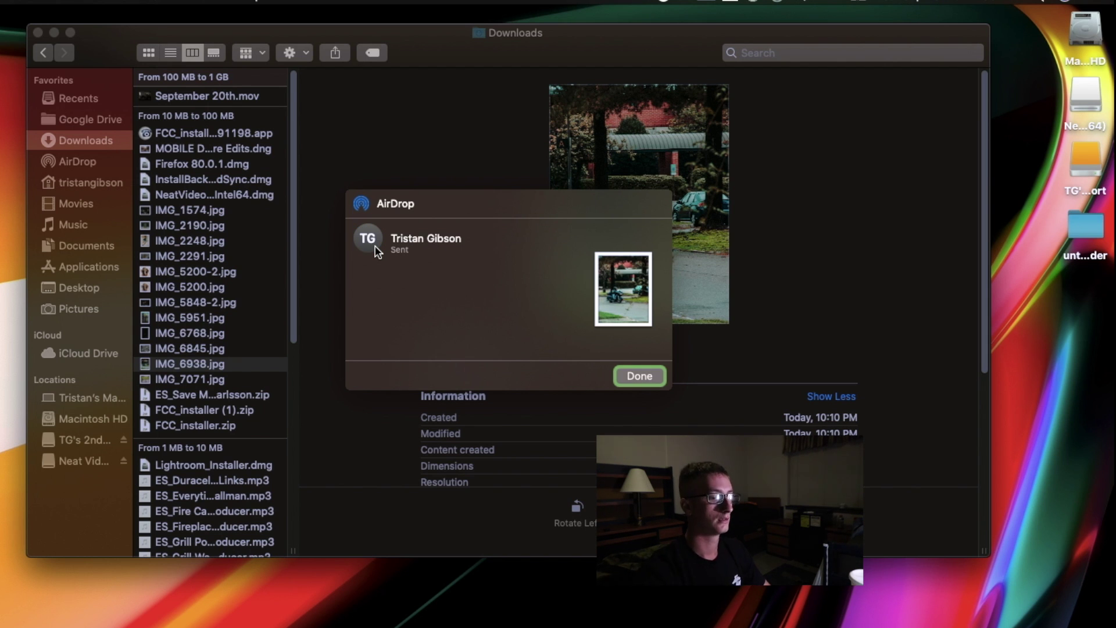
pyautogui.click(655, 377)
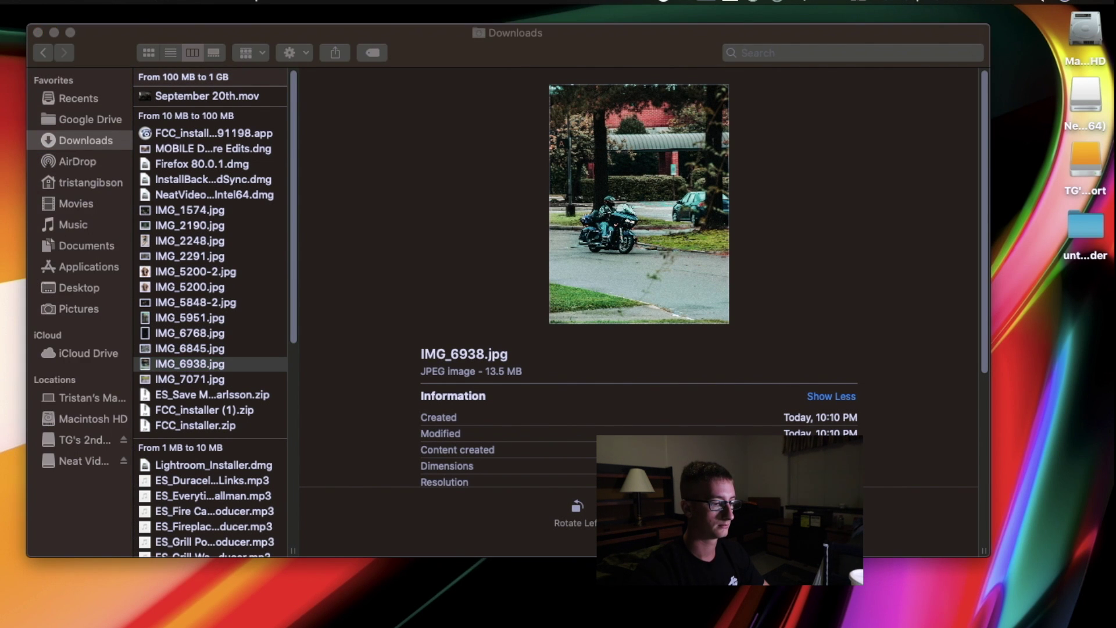
pyautogui.hotkey('ctrl', 'Right')
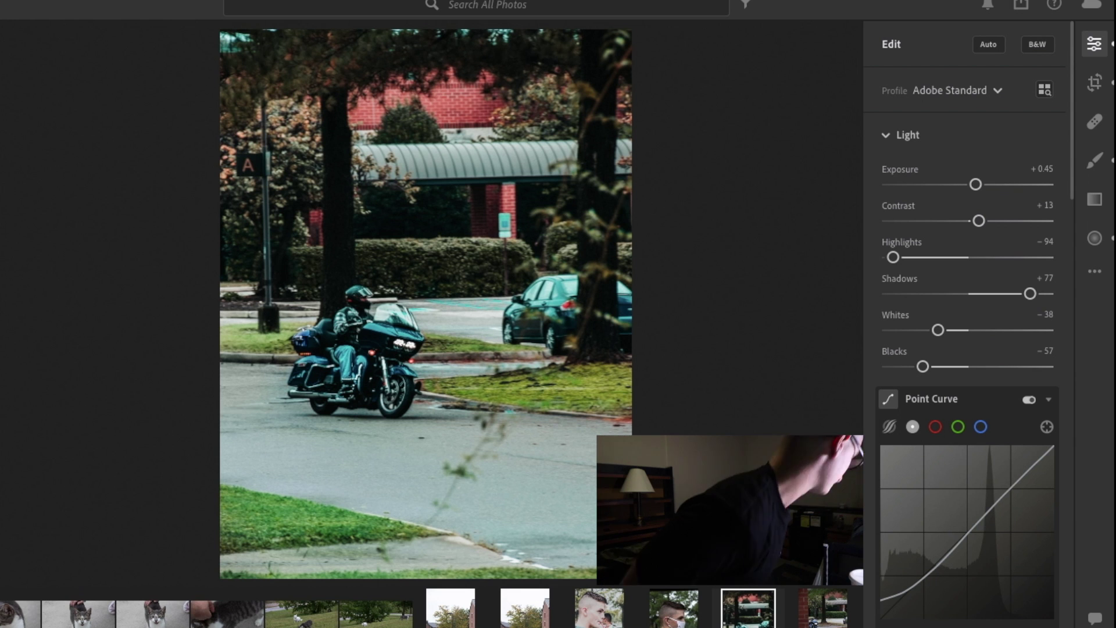
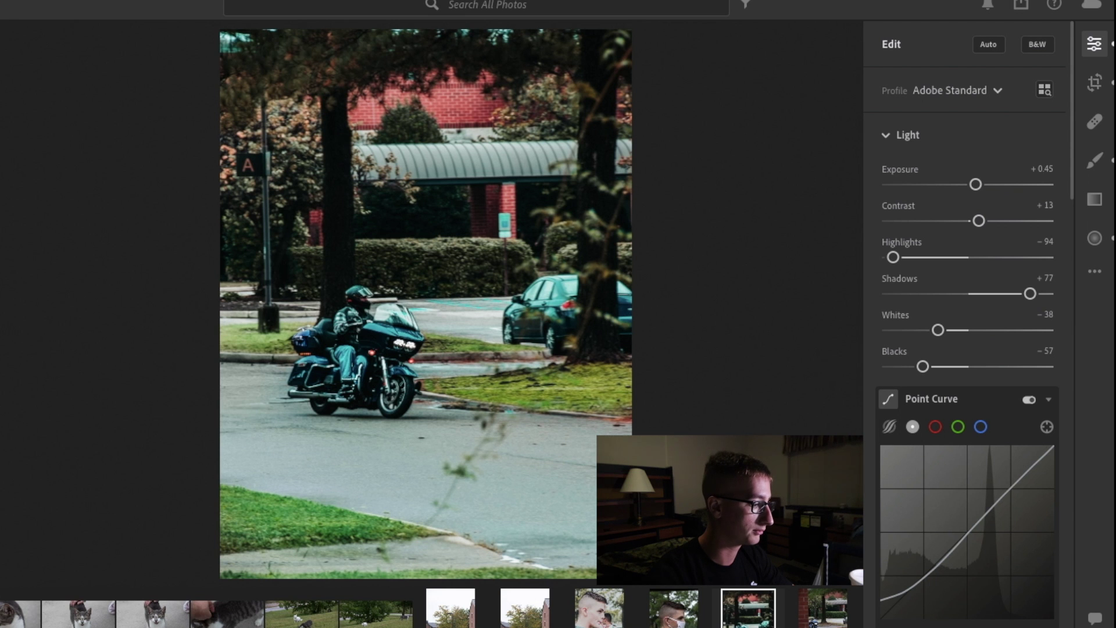
# - Hide the edit controls, return to the All Photos grid and open the photo of the gray-and-white cat with its mouth open
pyautogui.press('e')
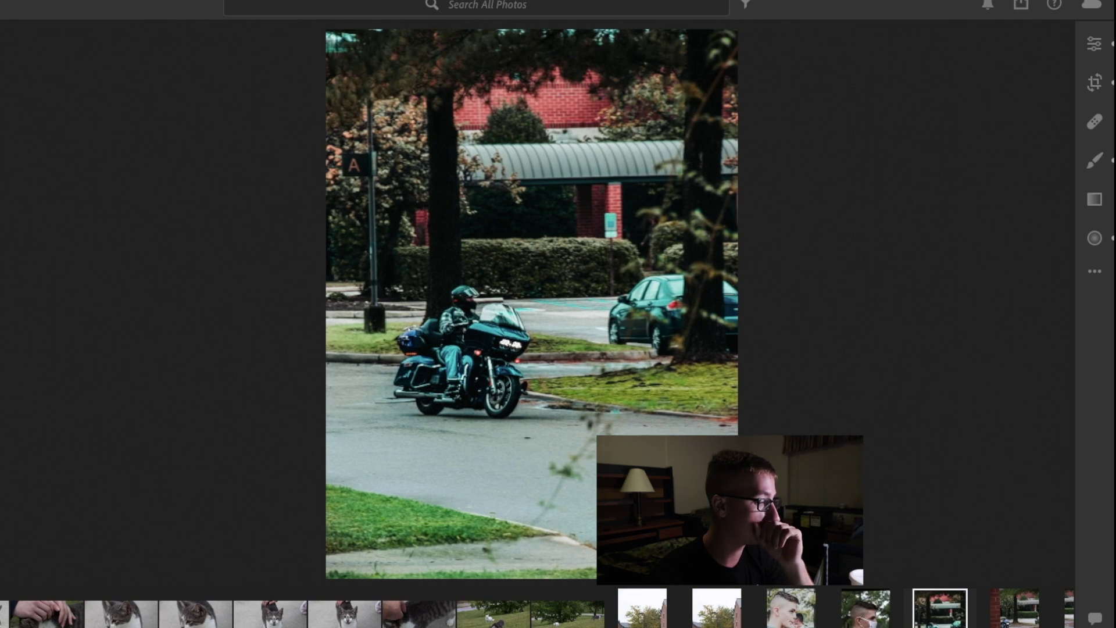
pyautogui.press('g')
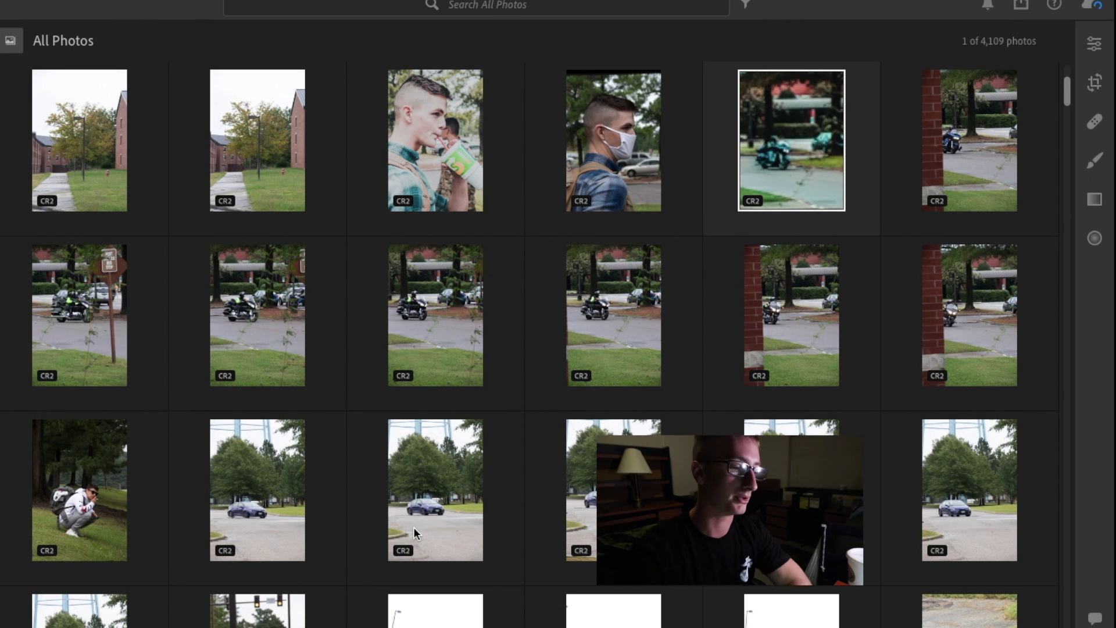
pyautogui.scroll(-5, 413, 527)
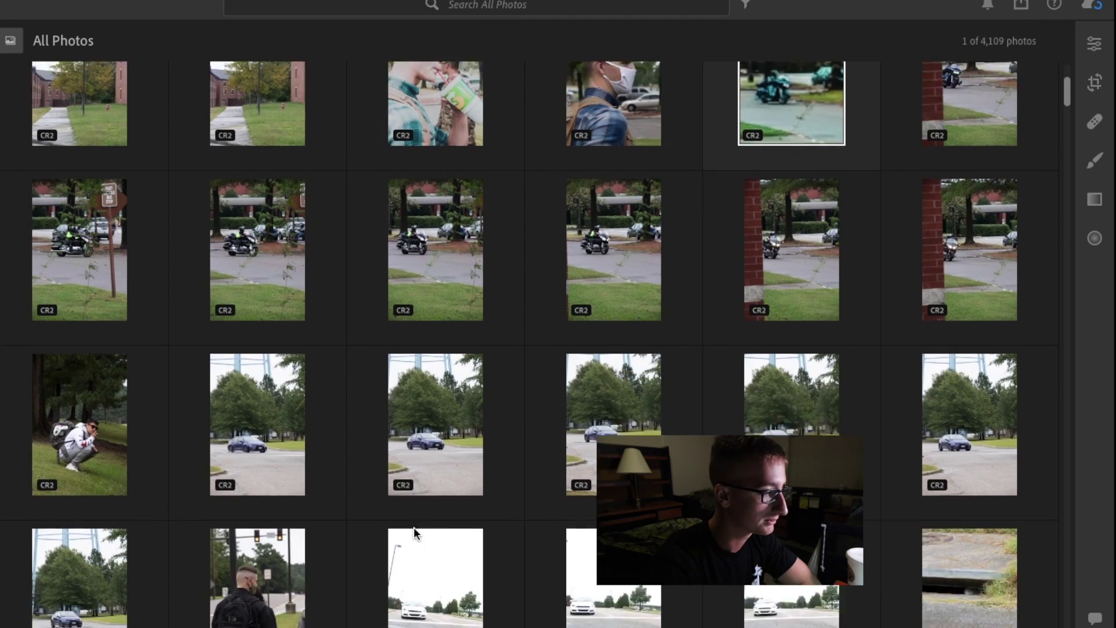
pyautogui.scroll(-15, 414, 527)
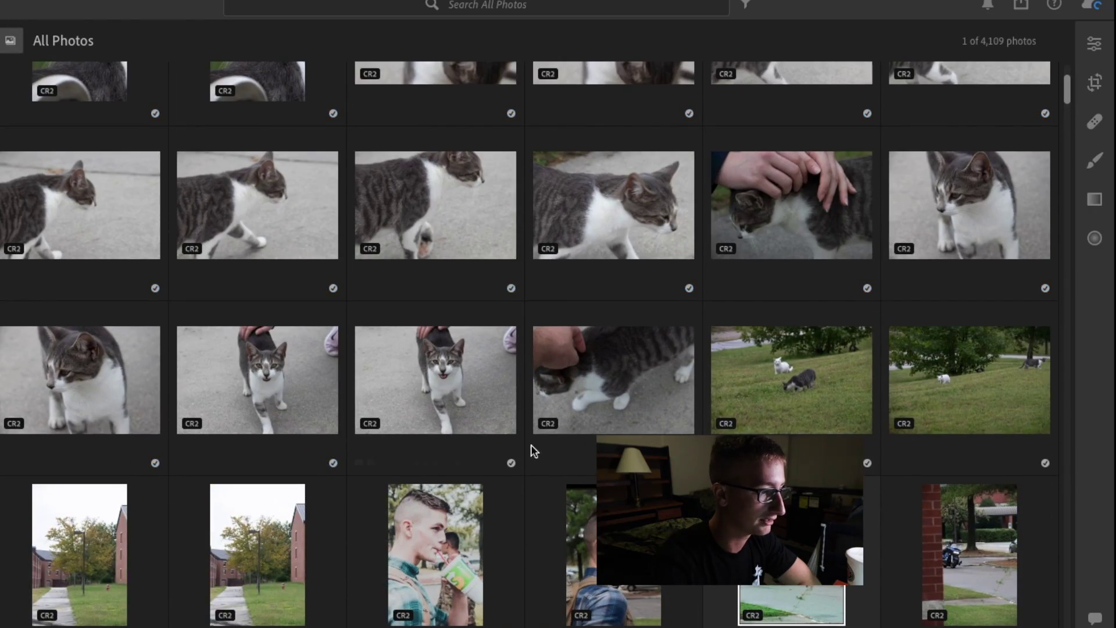
pyautogui.click(511, 402)
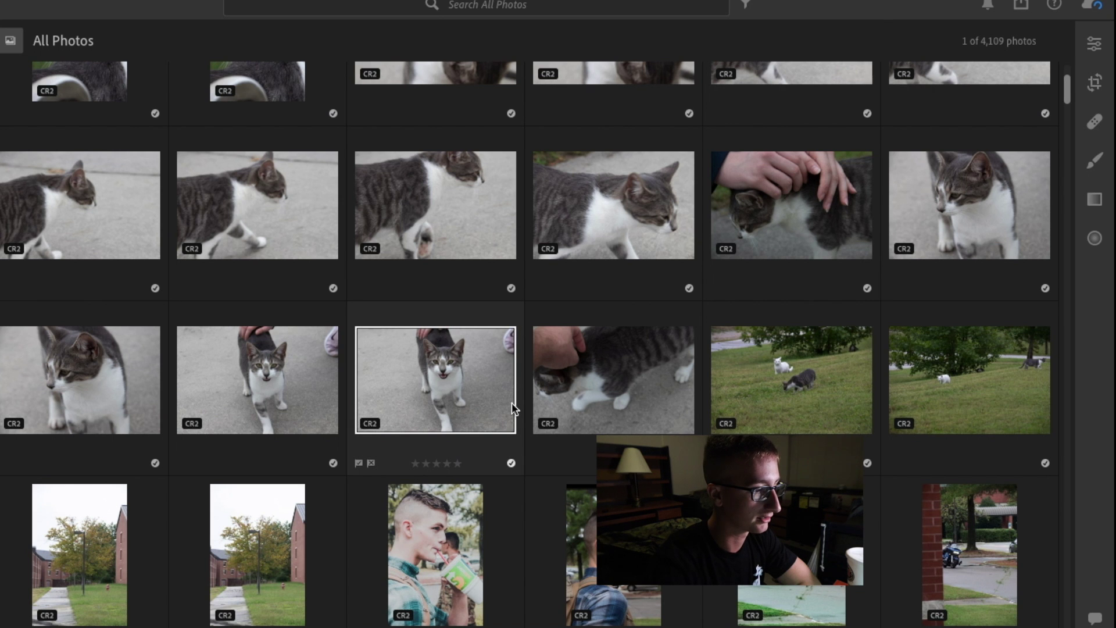
pyautogui.doubleClick(446, 393)
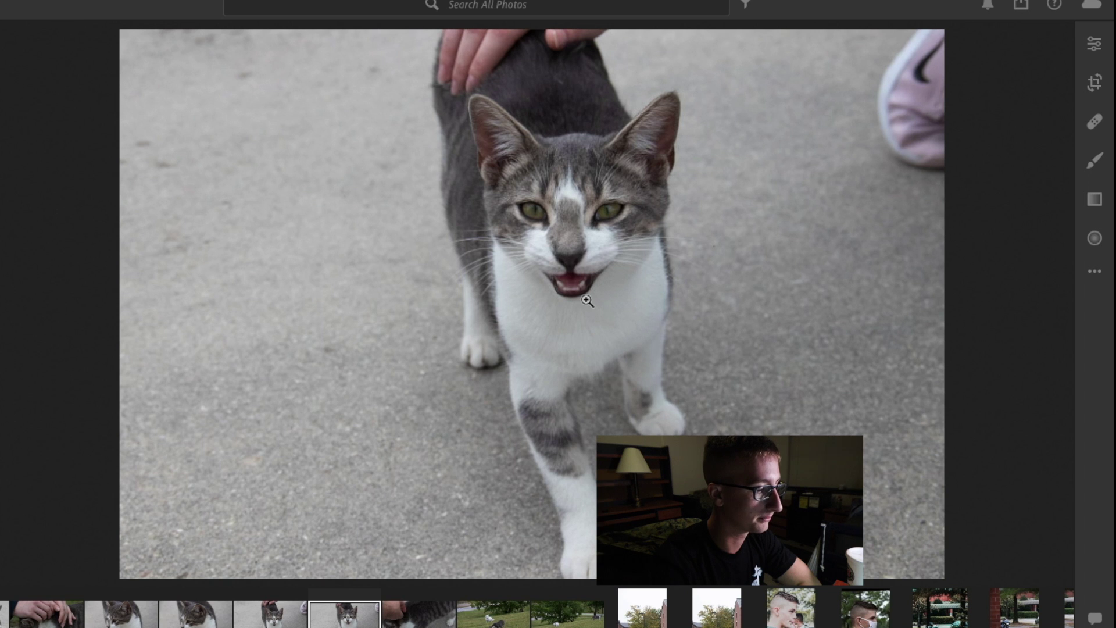
# - Open the photo of the white cat and gray cat on the grass and examine the dark cat in the background
pyautogui.click(490, 616)
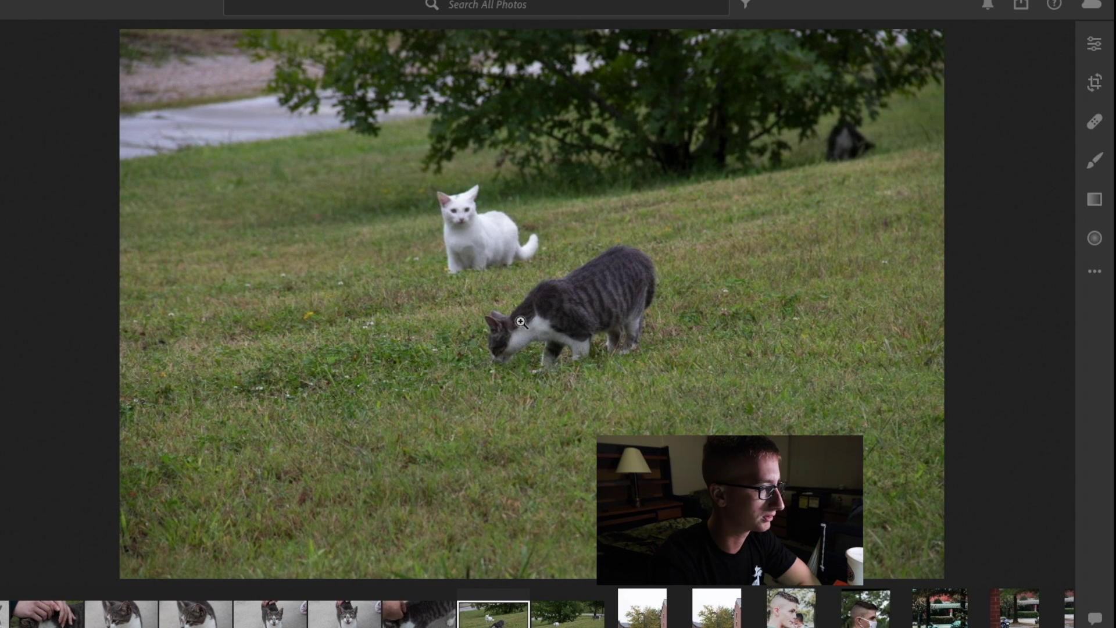
pyautogui.click(861, 152)
pyautogui.click(862, 152)
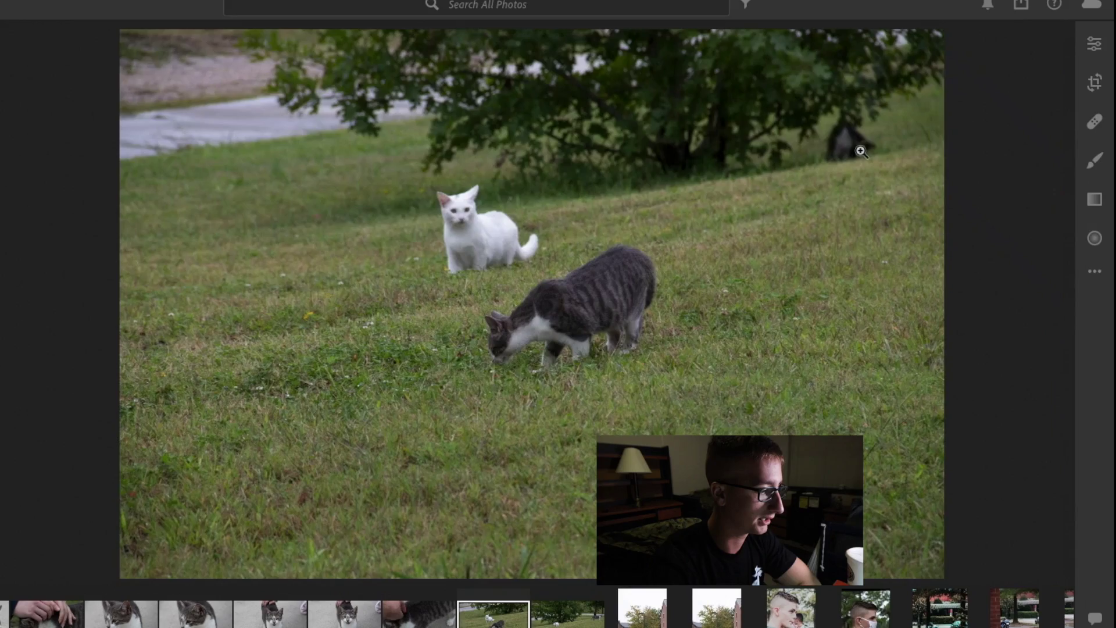
# - Find the edited photo of the cat looking up at the pink leaf among the earlier cat photos and open it
pyautogui.scroll(10, 219, 617)
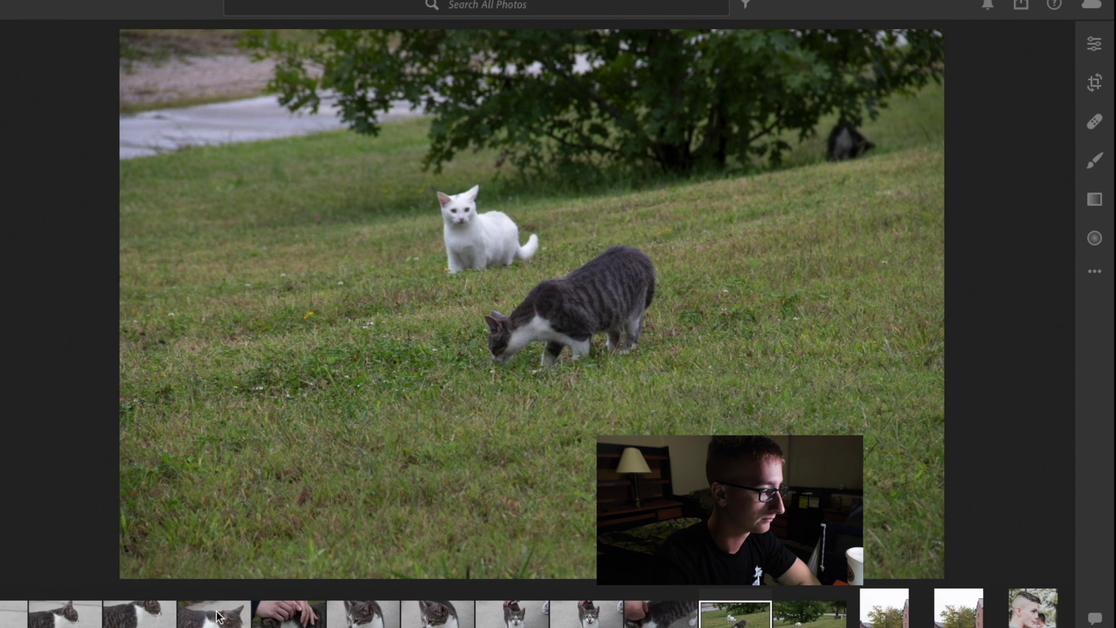
pyautogui.scroll(10, 220, 616)
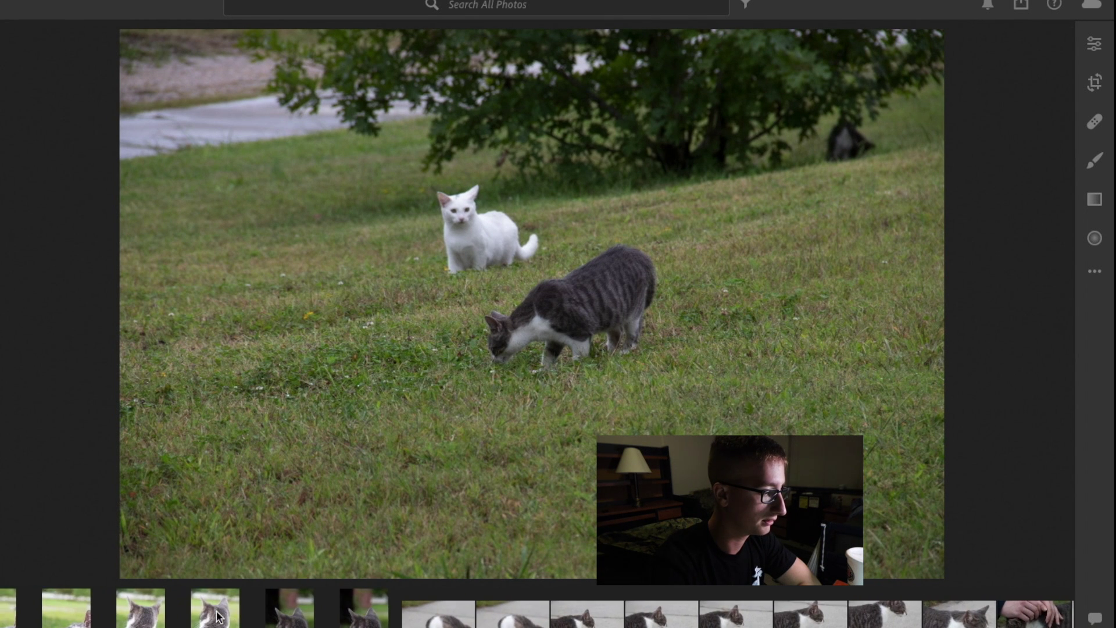
pyautogui.scroll(10, 220, 616)
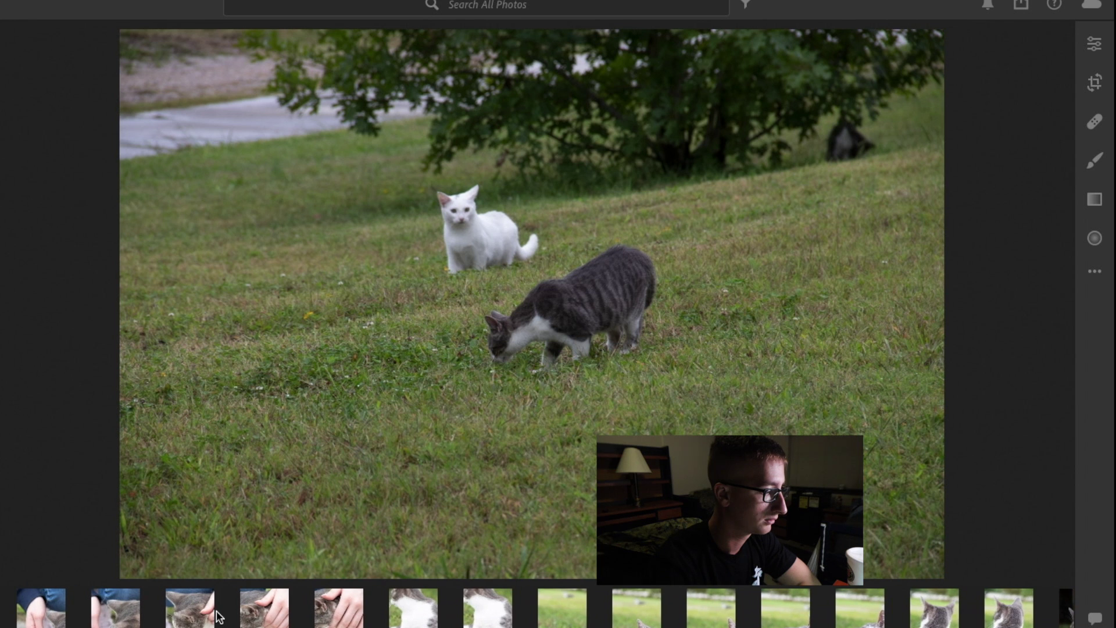
pyautogui.scroll(10, 220, 617)
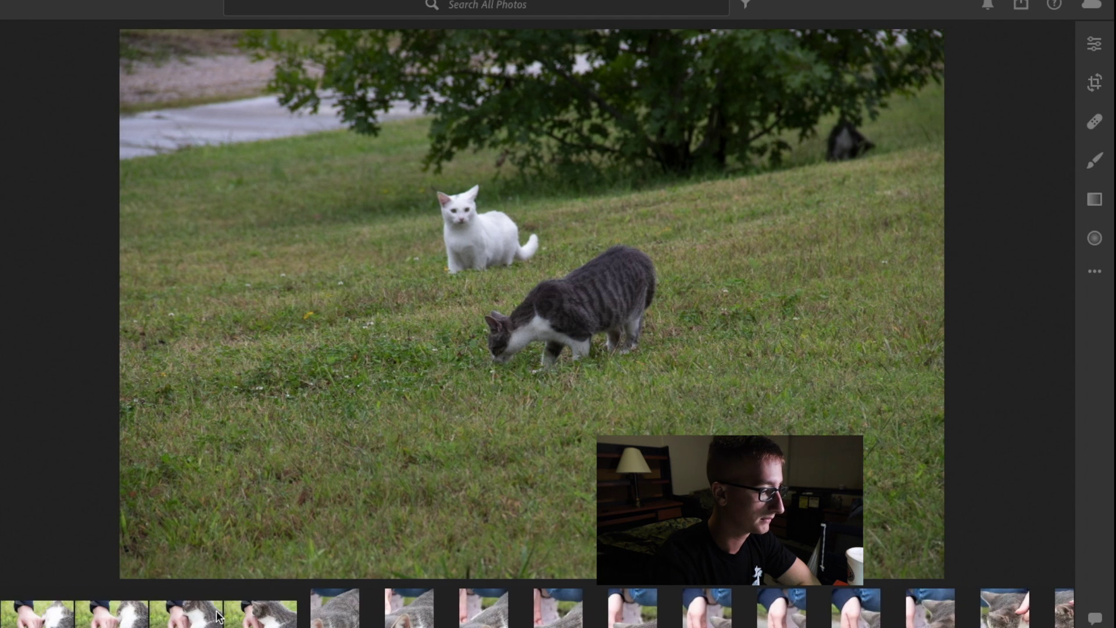
pyautogui.scroll(10, 219, 617)
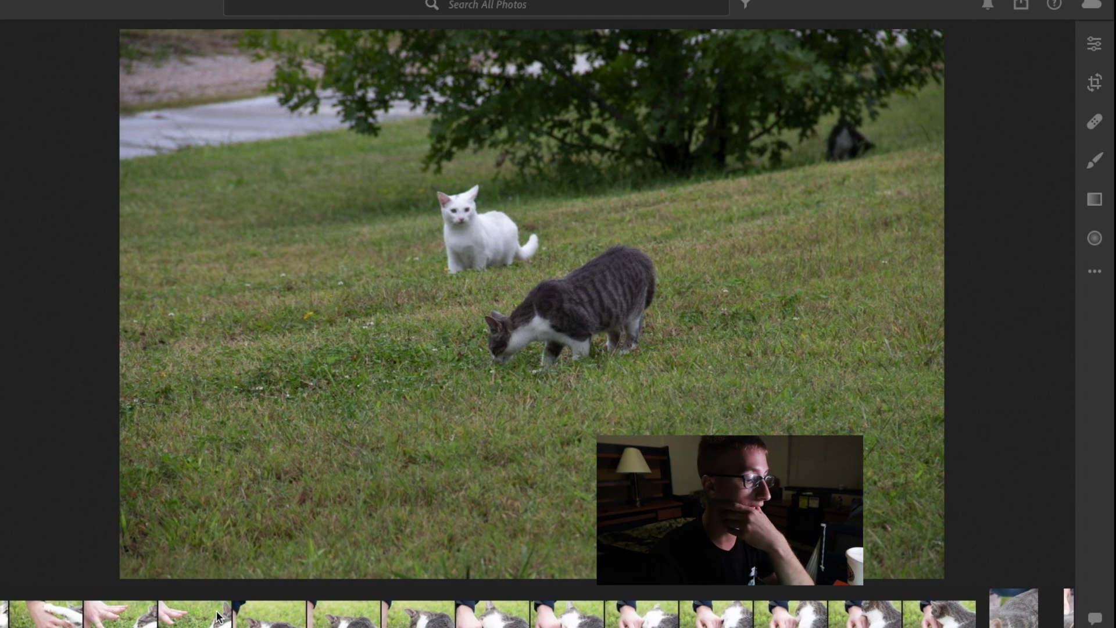
pyautogui.scroll(10, 219, 616)
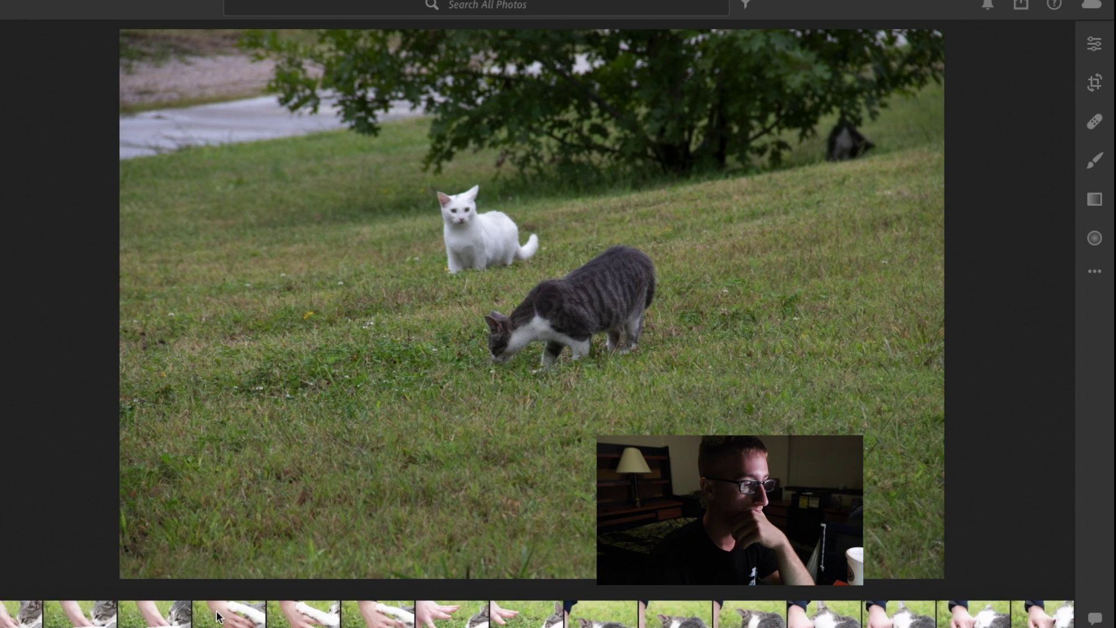
pyautogui.scroll(10, 219, 617)
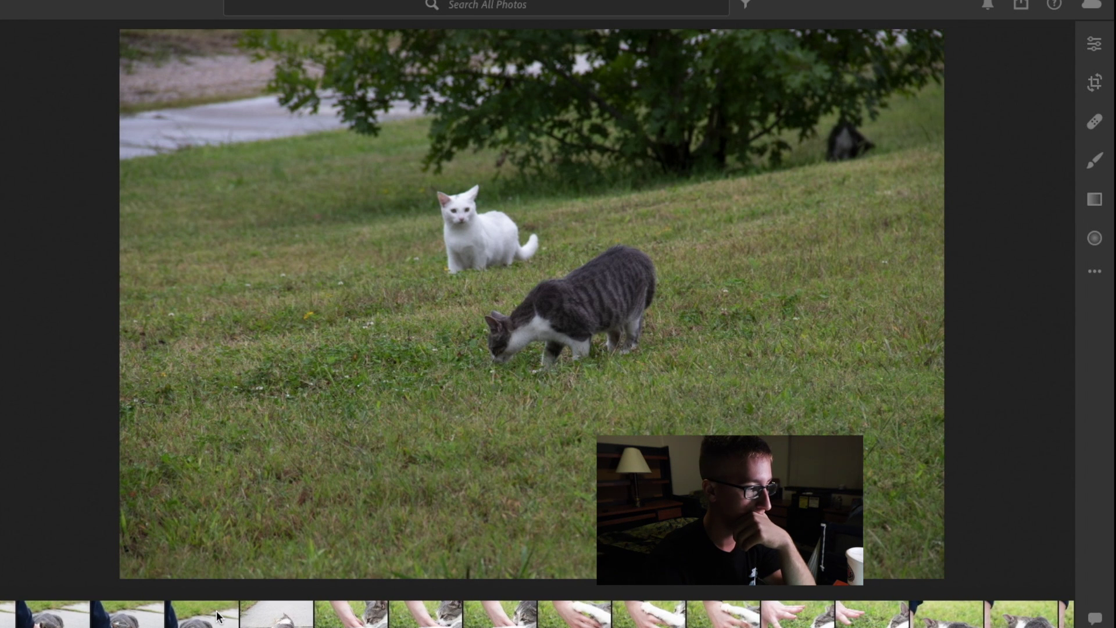
pyautogui.scroll(8, 219, 616)
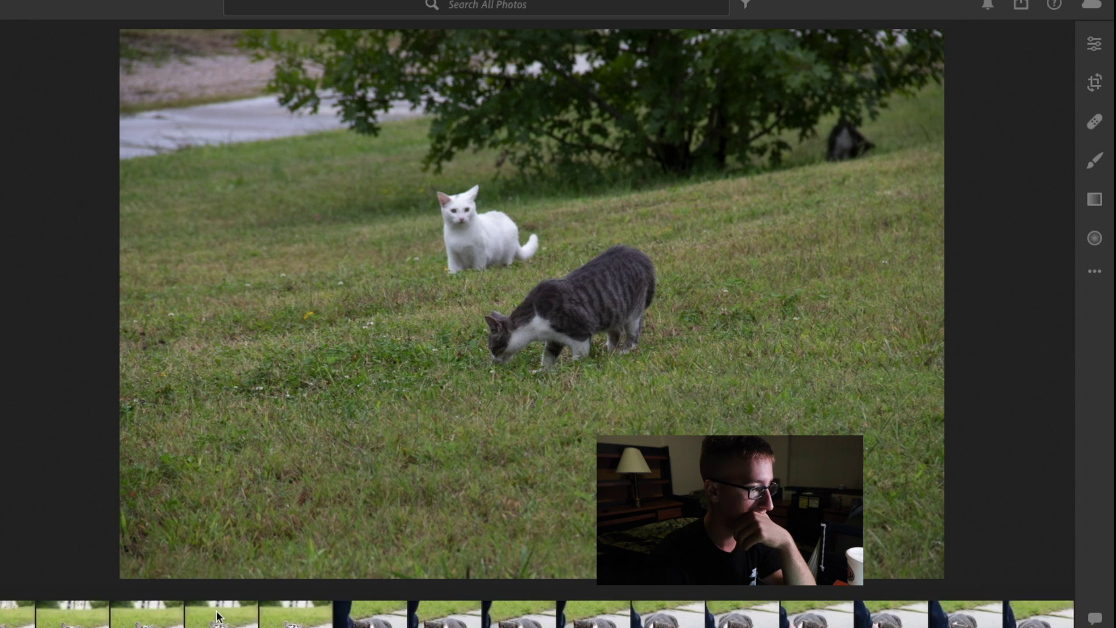
pyautogui.scroll(2, 219, 616)
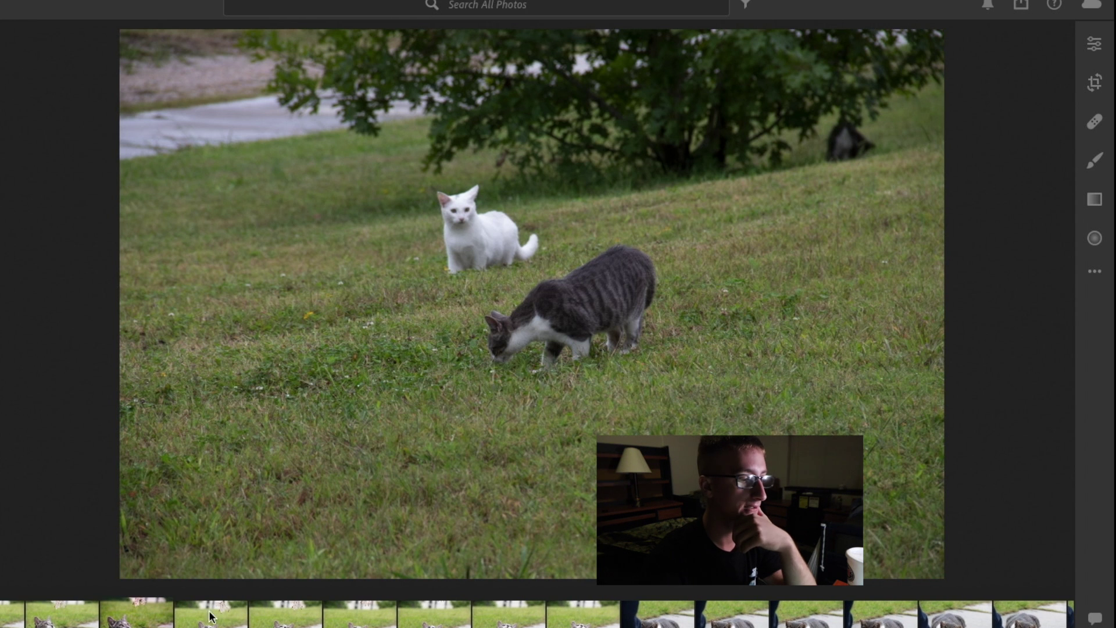
pyautogui.click(134, 617)
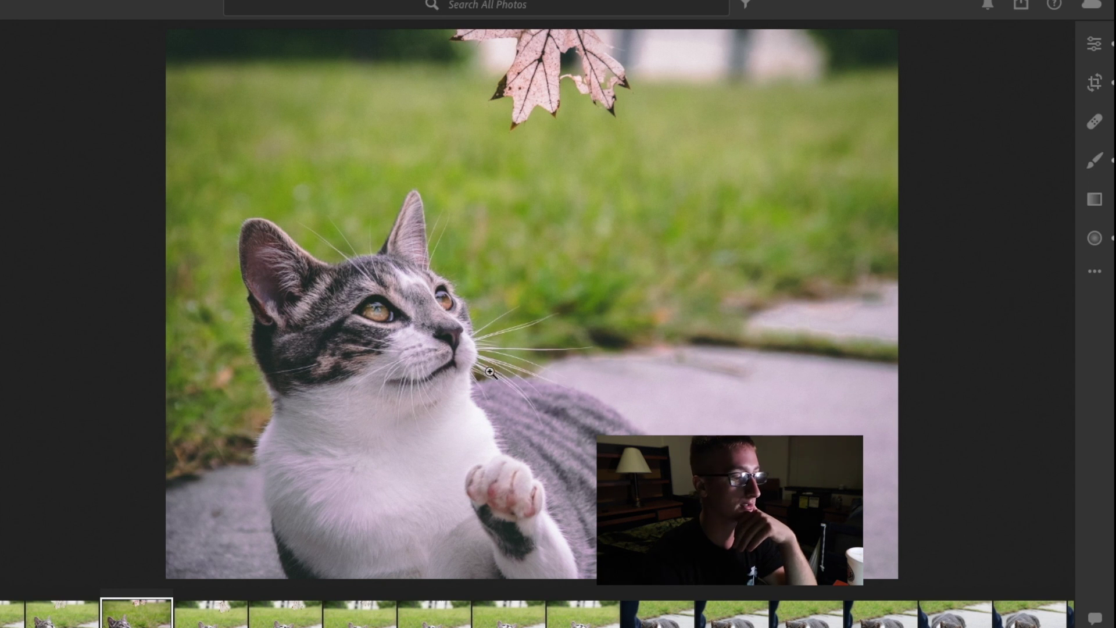
# - Show the edit controls and the preset list for the edited cat photo
pyautogui.click(1095, 43)
pyautogui.scroll(-5, 964, 378)
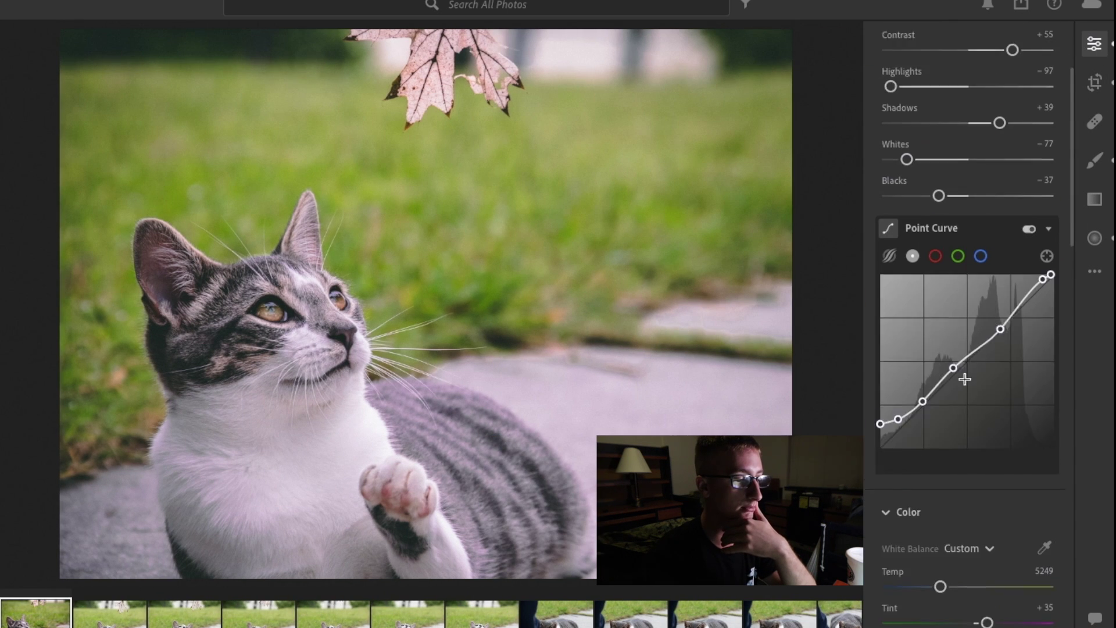
pyautogui.press('p')
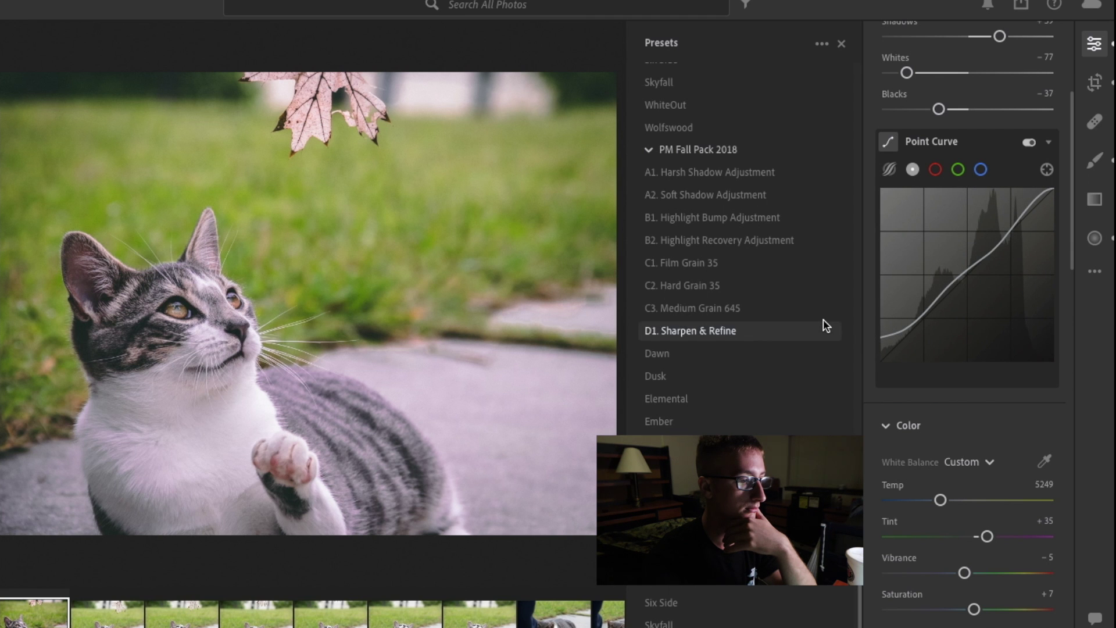
# - Look through the PM V3 and PM Fall Pack 2018 presets, previewing them on the neighboring unedited cat photo
pyautogui.scroll(4, 823, 320)
pyautogui.scroll(-9, 678, 310)
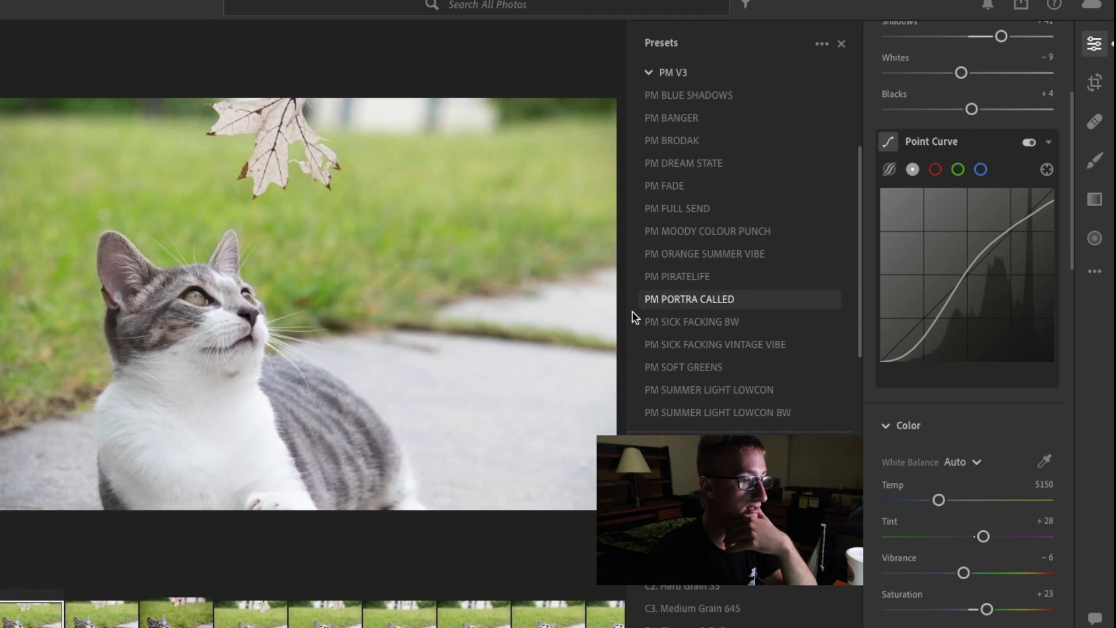
pyautogui.scroll(3, 634, 319)
pyautogui.scroll(-10, 634, 318)
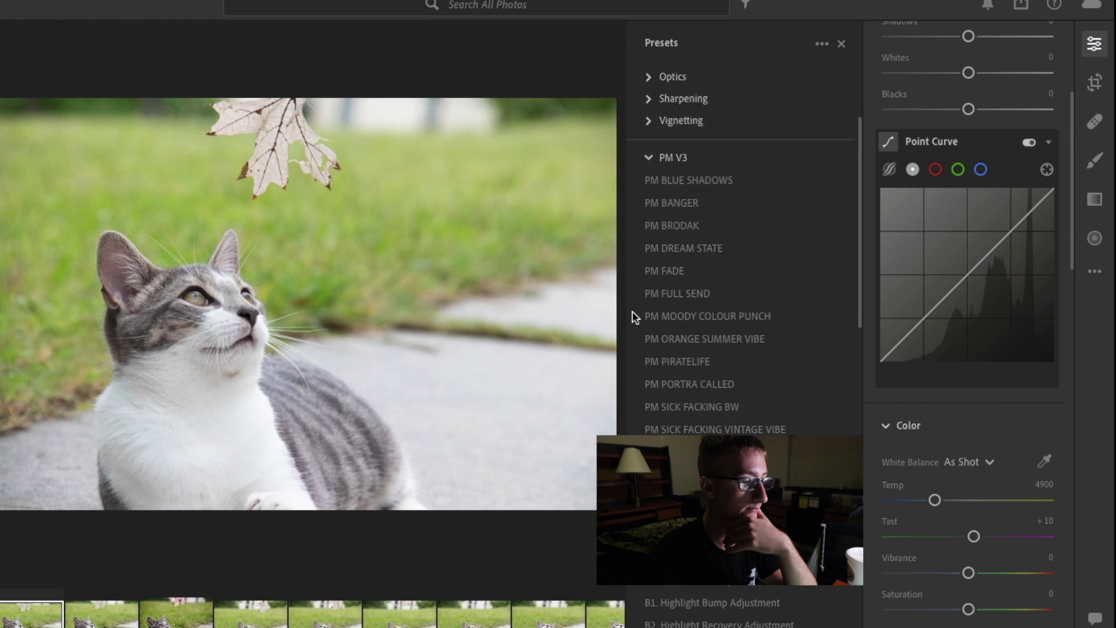
pyautogui.scroll(-8, 634, 319)
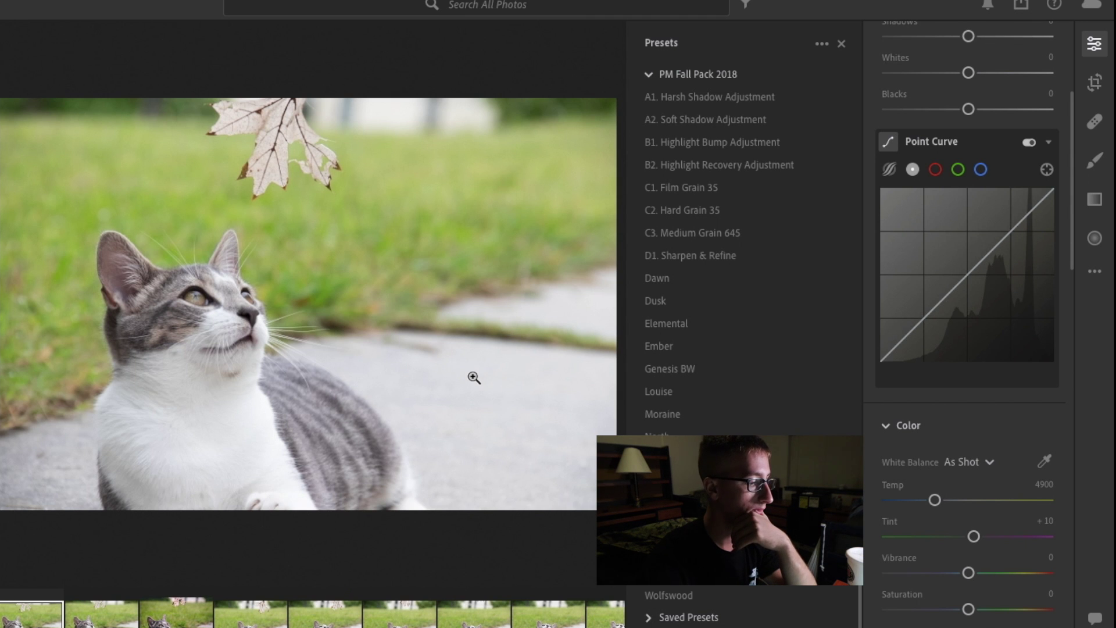
# - Return to the edited cat photo and review the available presets, its point curve and its light settings
pyautogui.click(194, 613)
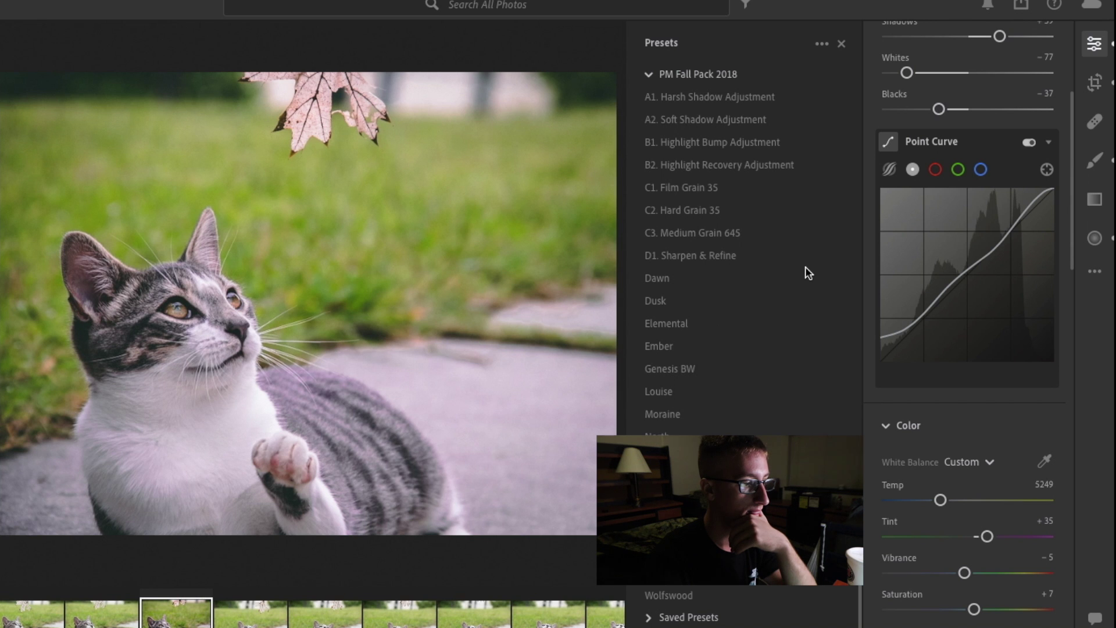
pyautogui.scroll(3, 806, 269)
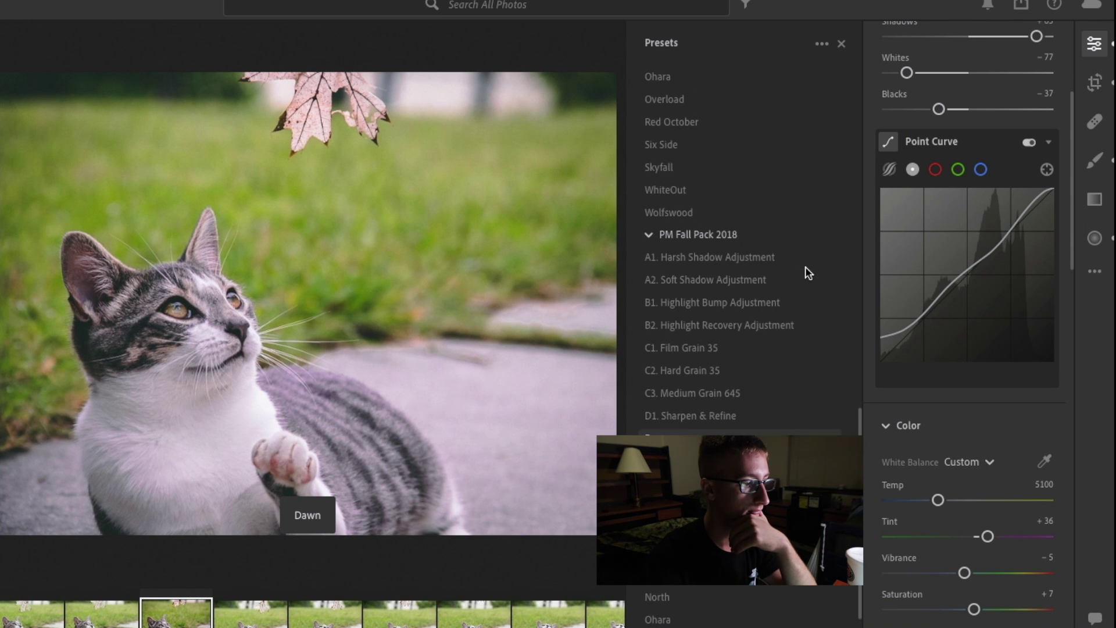
pyautogui.scroll(2, 865, 444)
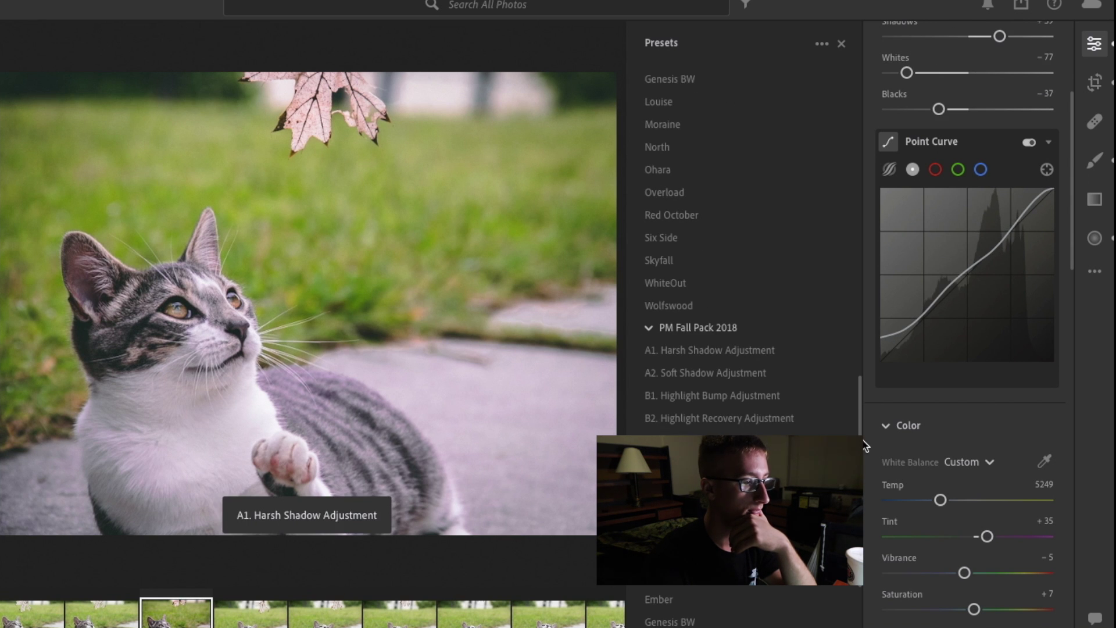
pyautogui.moveTo(867, 445); pyautogui.dragTo(864, 561)
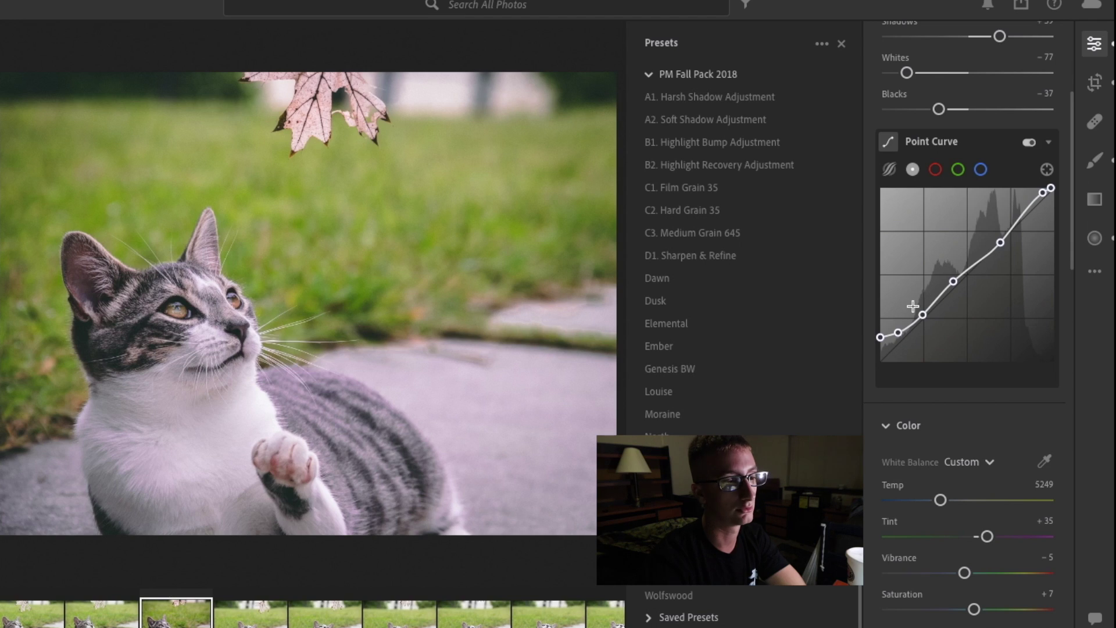
pyautogui.scroll(1, 951, 234)
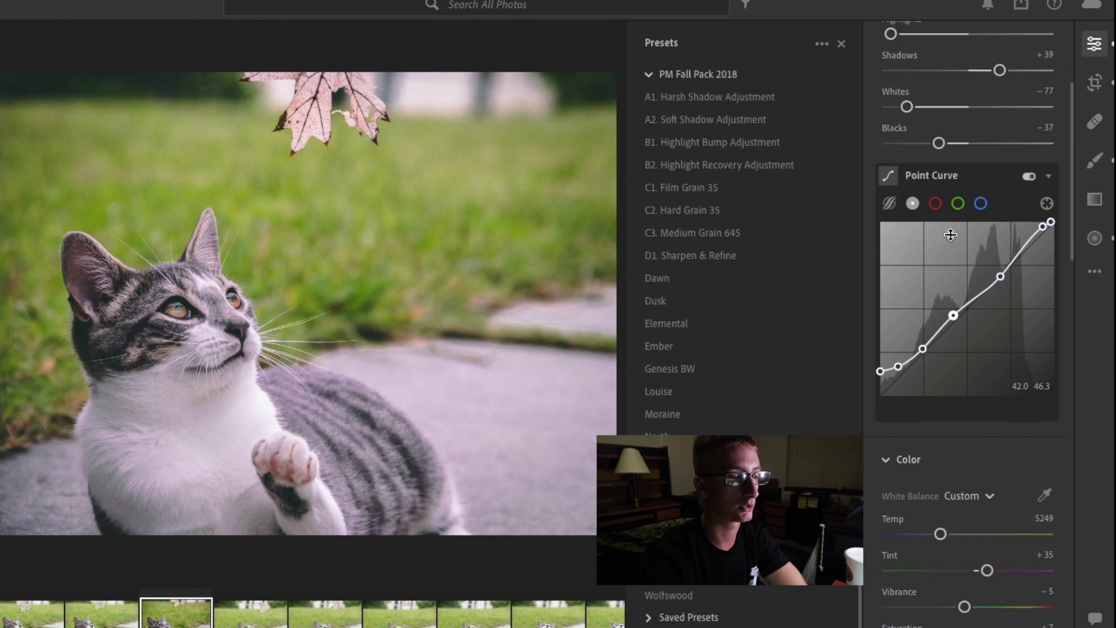
pyautogui.scroll(6, 951, 235)
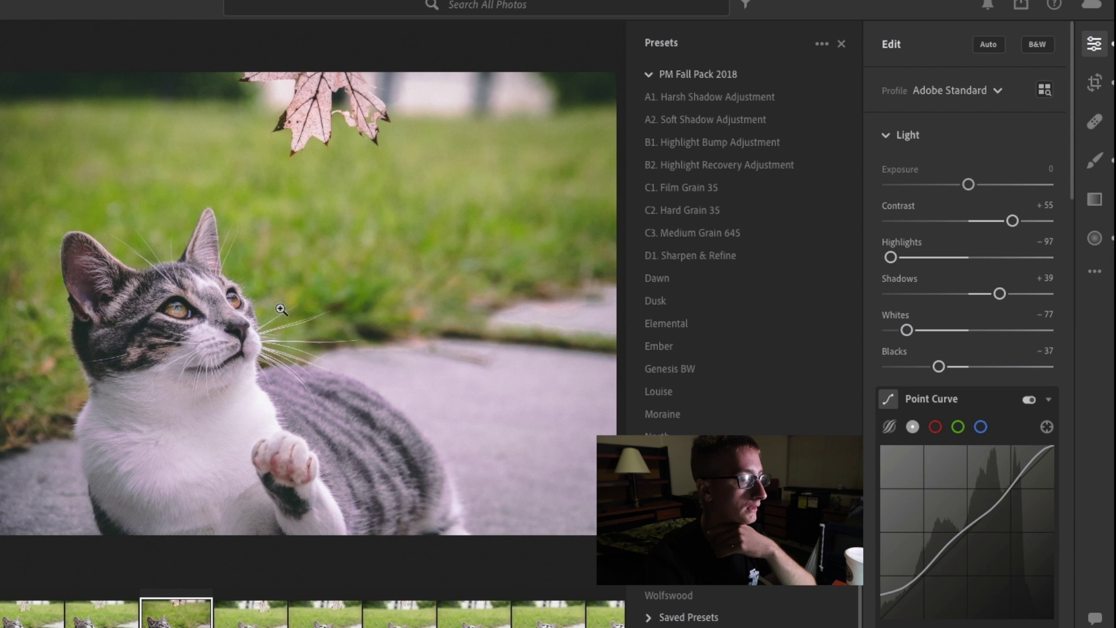
# - Try the PM Fall Pack 2018 presets from Dawn through Elemental on the cat photo and return to the PM V3 group
pyautogui.click(767, 279)
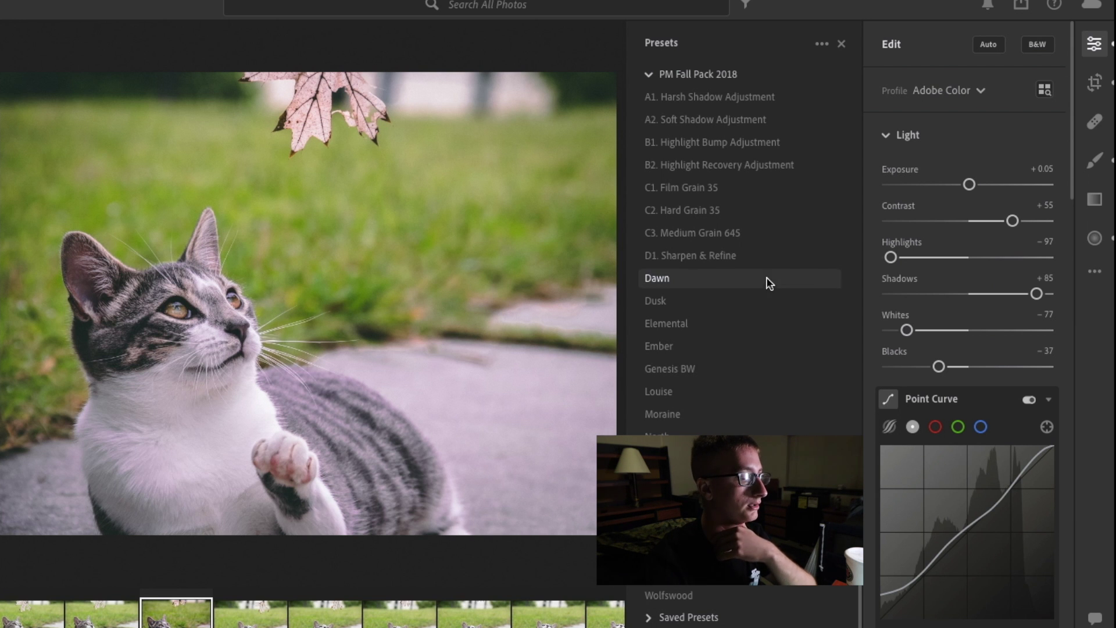
pyautogui.press('Down')
pyautogui.press('Down')
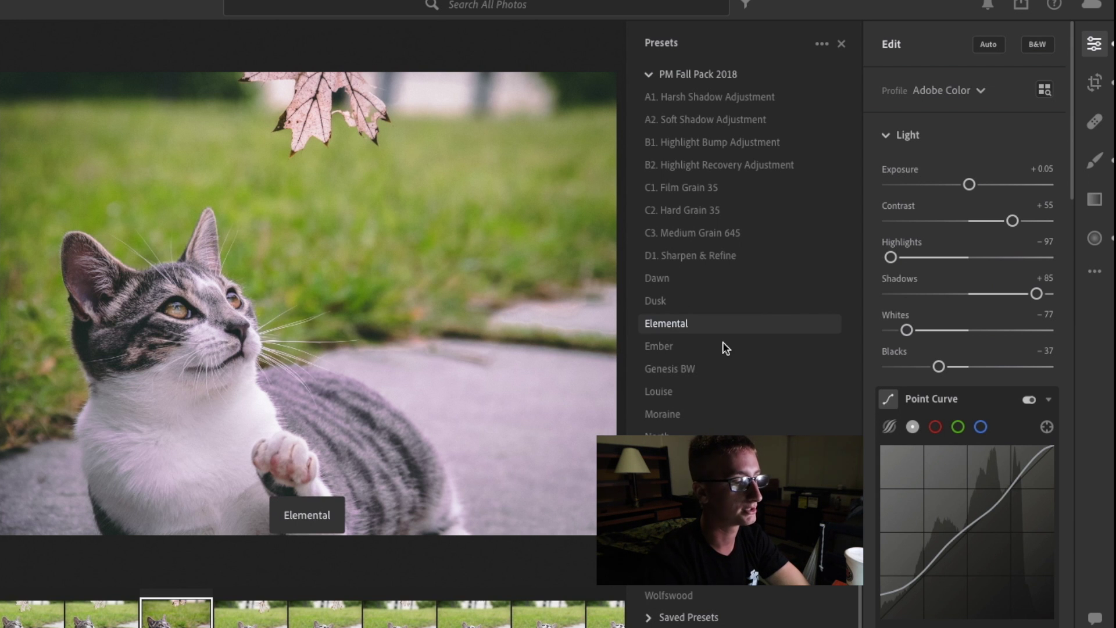
pyautogui.press('Down')
pyautogui.scroll(8, 745, 291)
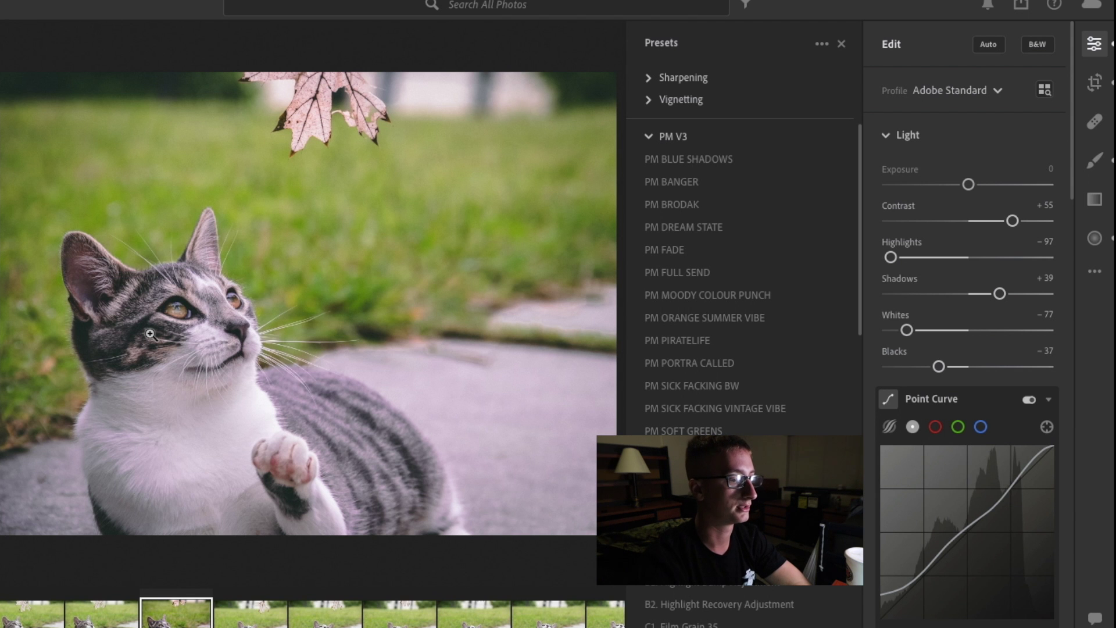
# - Inspect the cat's raised paw up close and set the photo's Highlights to -3
pyautogui.click(274, 468)
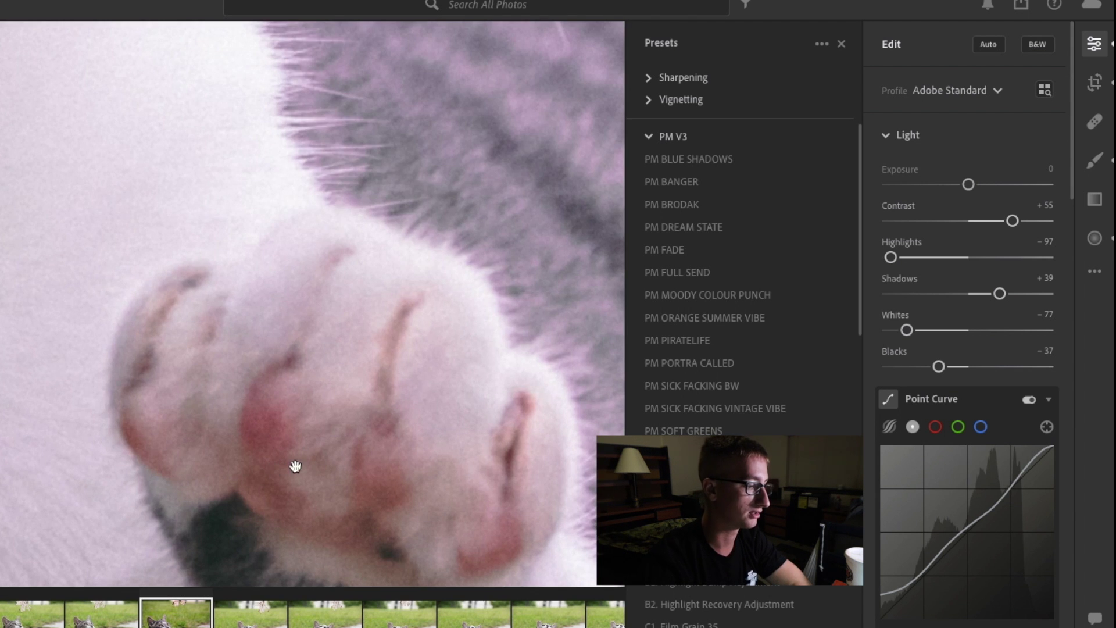
pyautogui.click(367, 435)
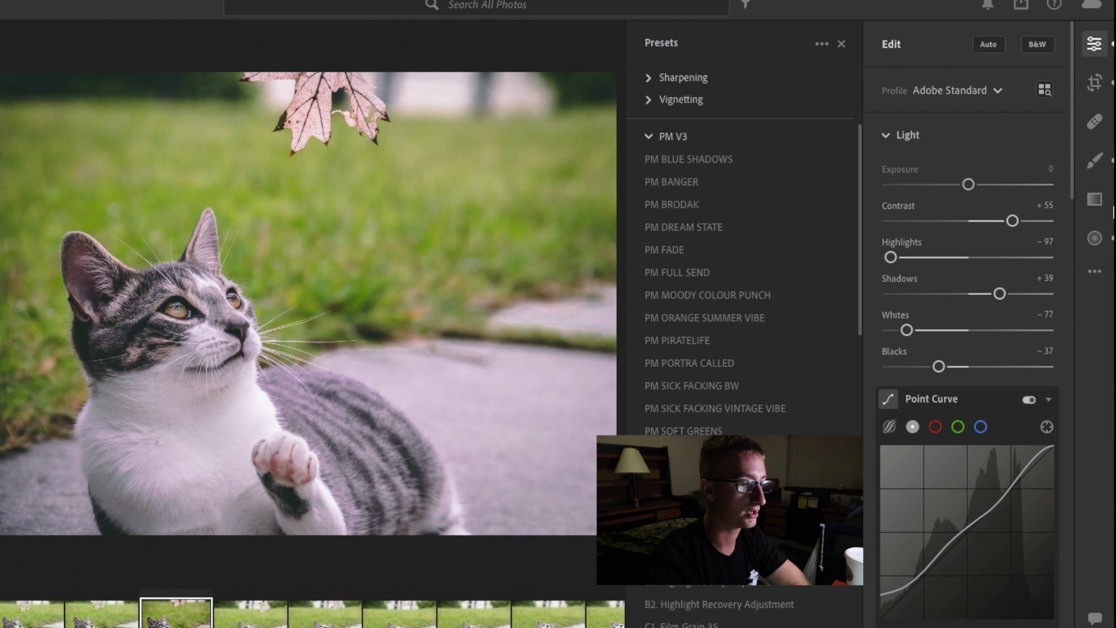
pyautogui.click(967, 258)
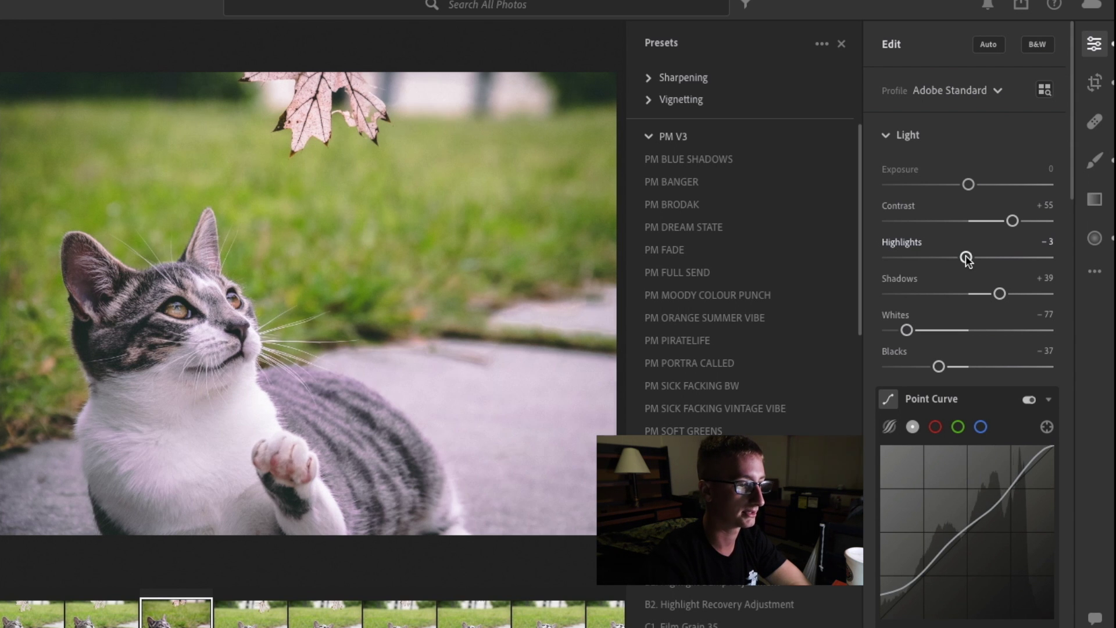
# - Set the cat photo's Highlights to -97, then try Whites at -44 and undo the Whites change
pyautogui.doubleClick(967, 259)
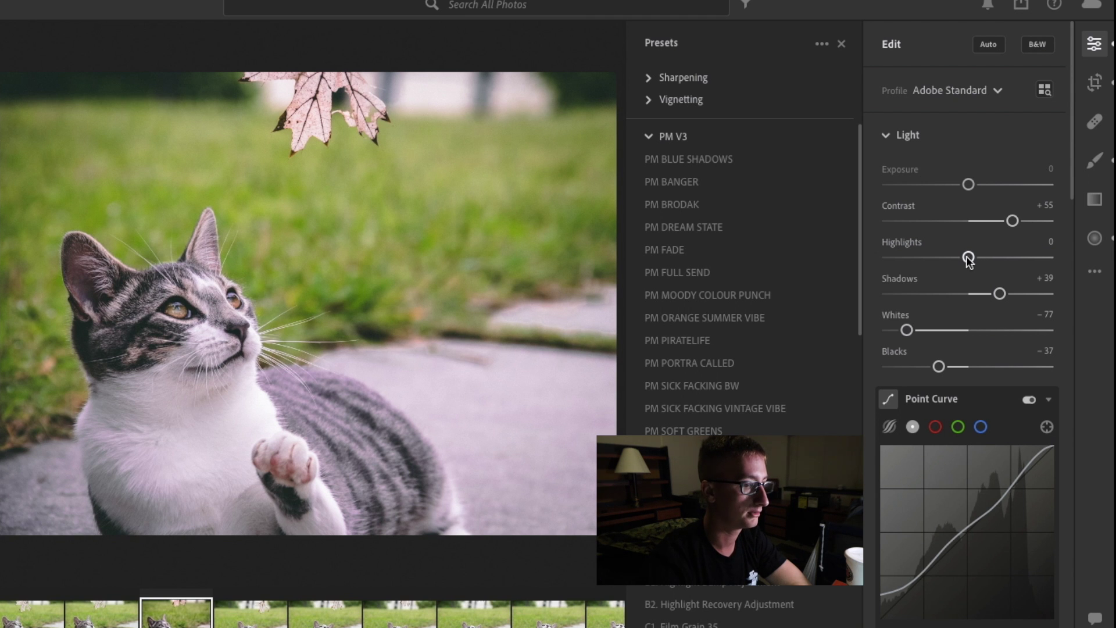
pyautogui.moveTo(968, 259); pyautogui.dragTo(890, 262)
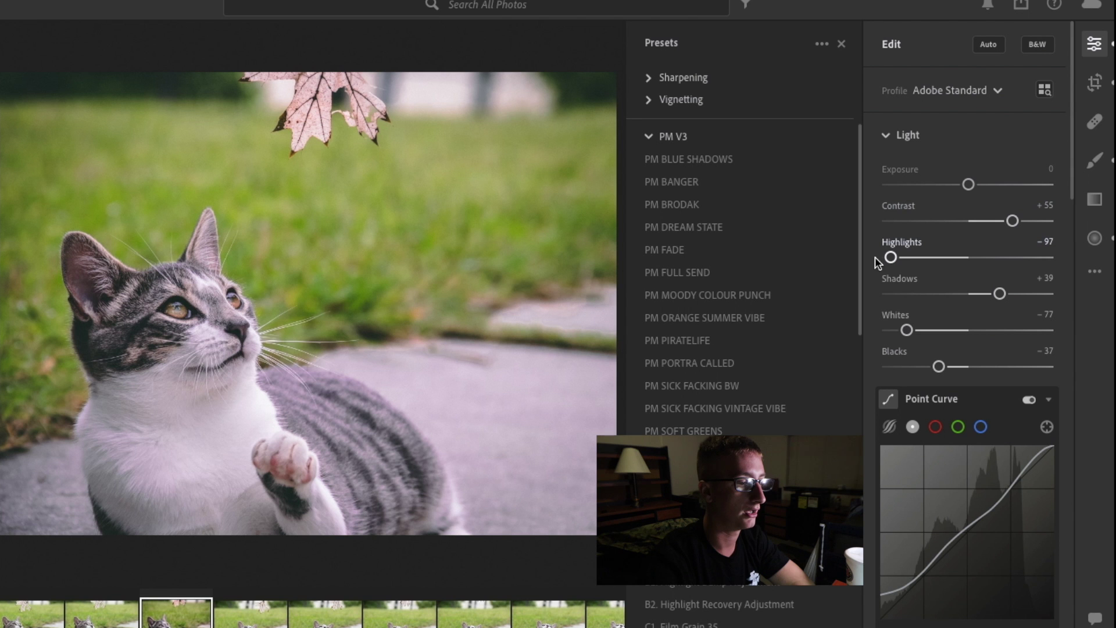
pyautogui.moveTo(905, 333); pyautogui.dragTo(930, 336)
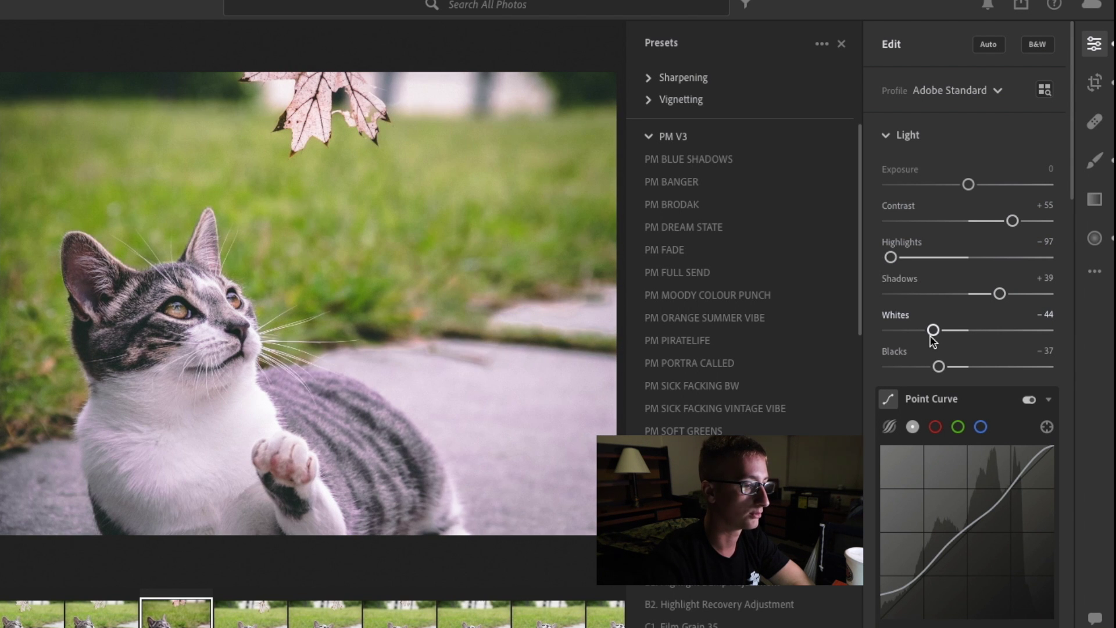
pyautogui.hotkey('ctrl', 'z')
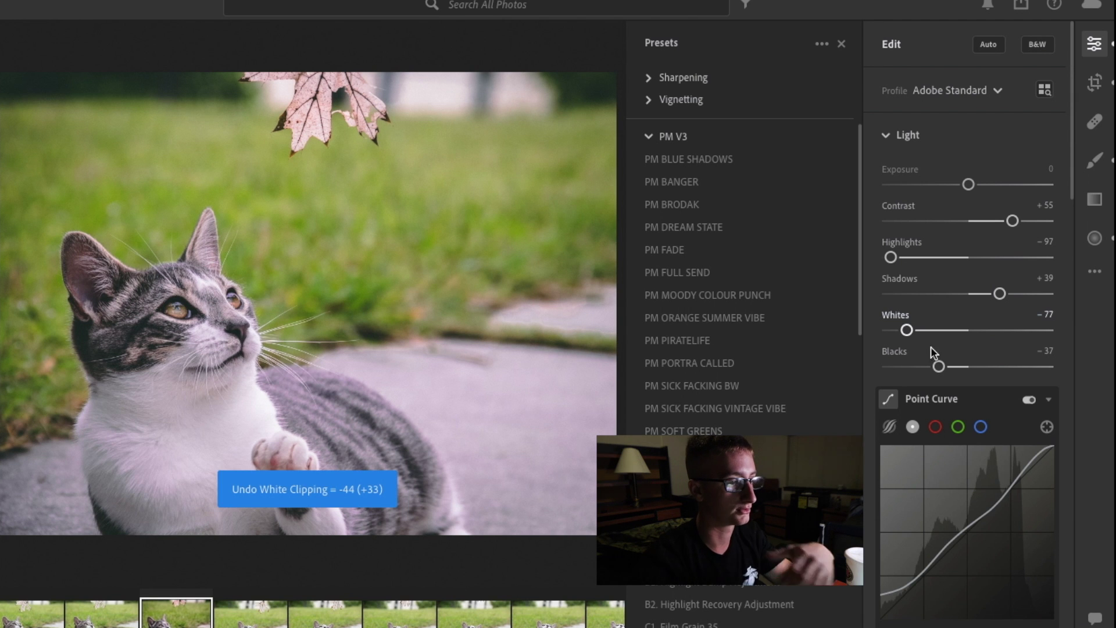
# - Activate the Brush, reduce its size to 0.1 and inspect the cat's raised paw up close
pyautogui.click(1093, 236)
pyautogui.click(1097, 161)
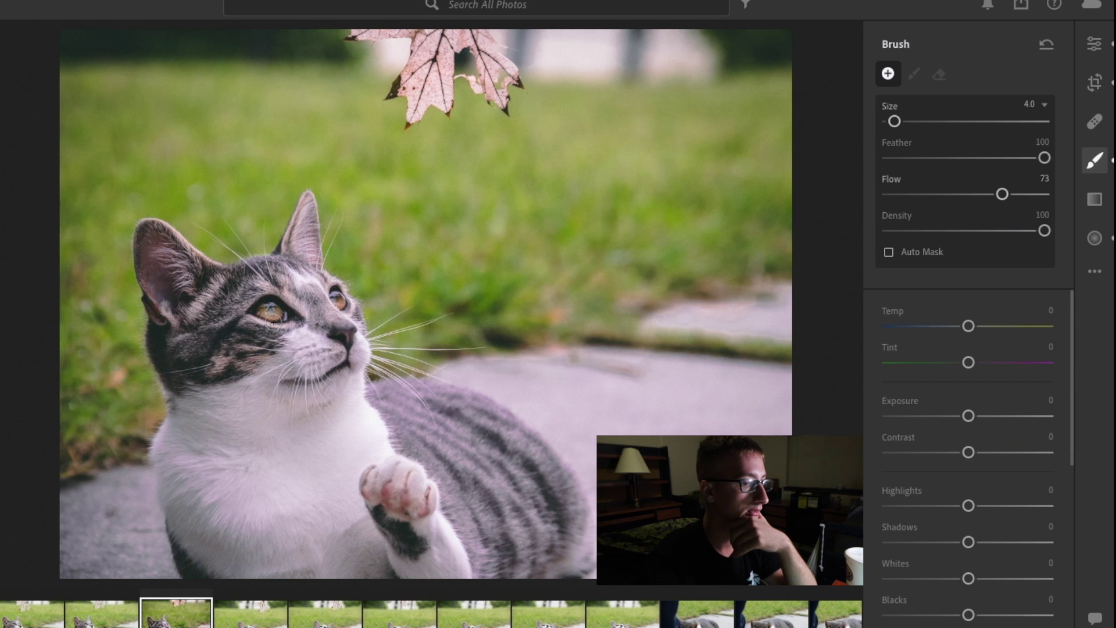
pyautogui.scroll(3, 273, 323)
pyautogui.scroll(-6, 274, 314)
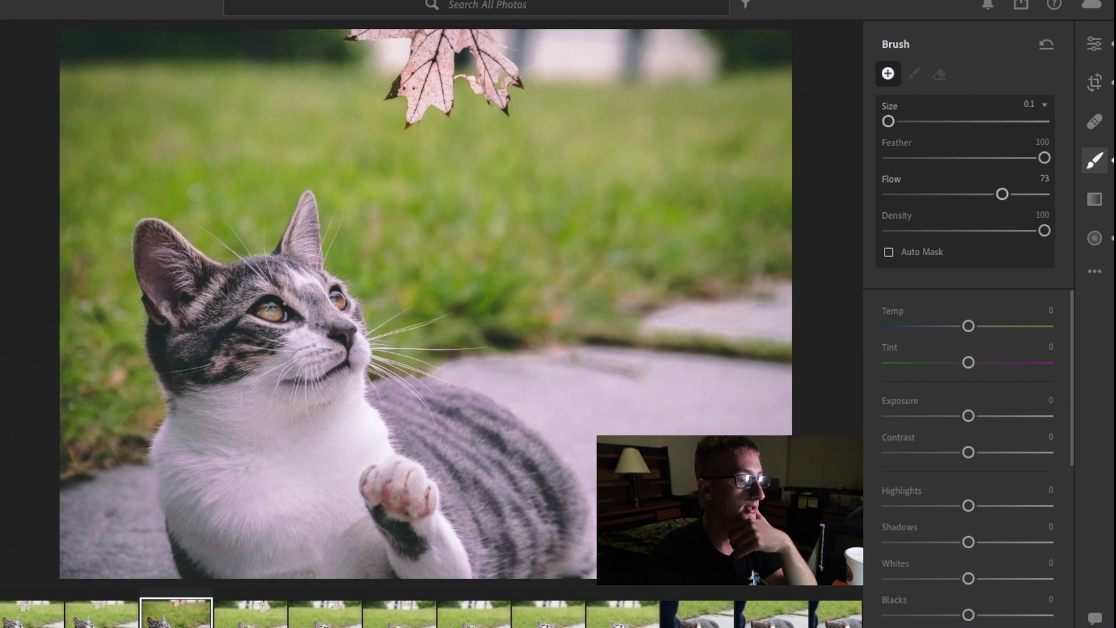
pyautogui.press('z')
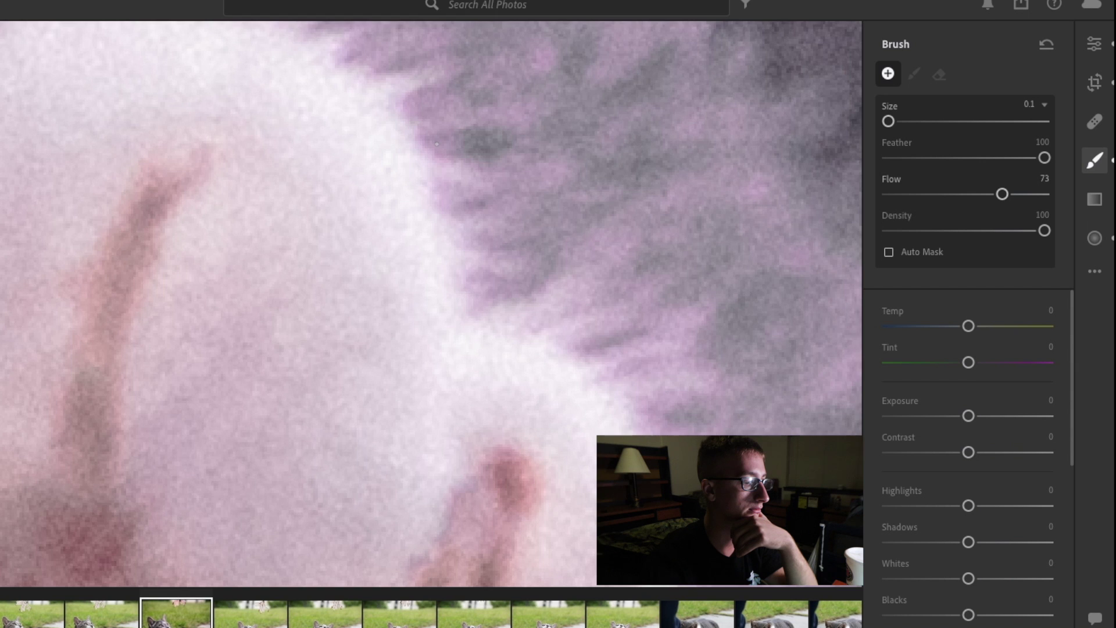
pyautogui.press('z')
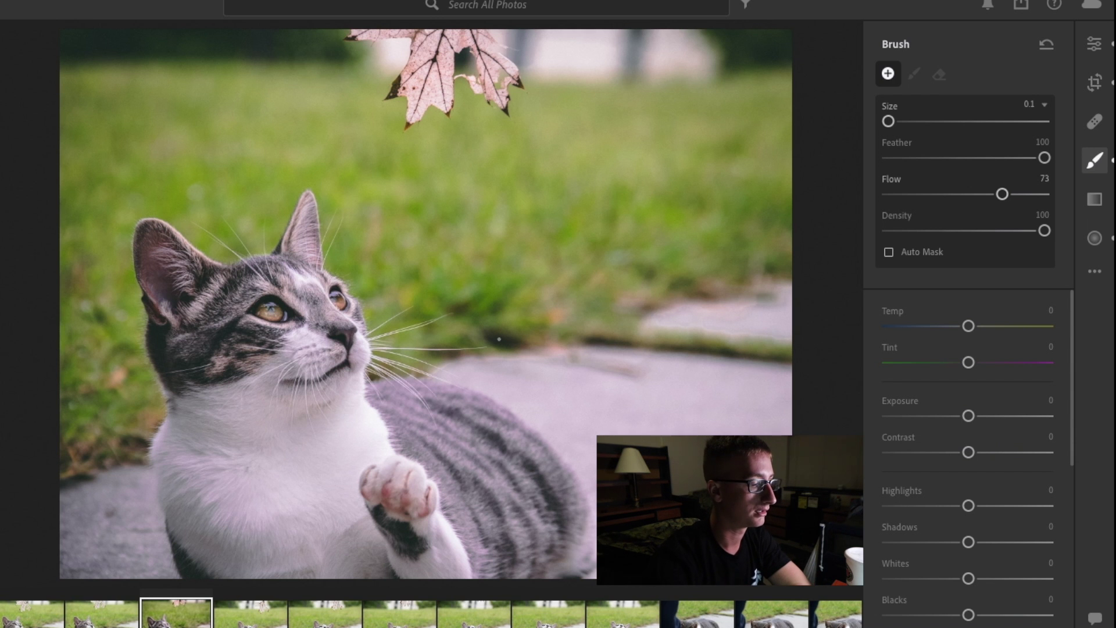
# - View the camouflage truck photo, return to the edited cat photo and compare it with its original
pyautogui.scroll(5, 430, 610)
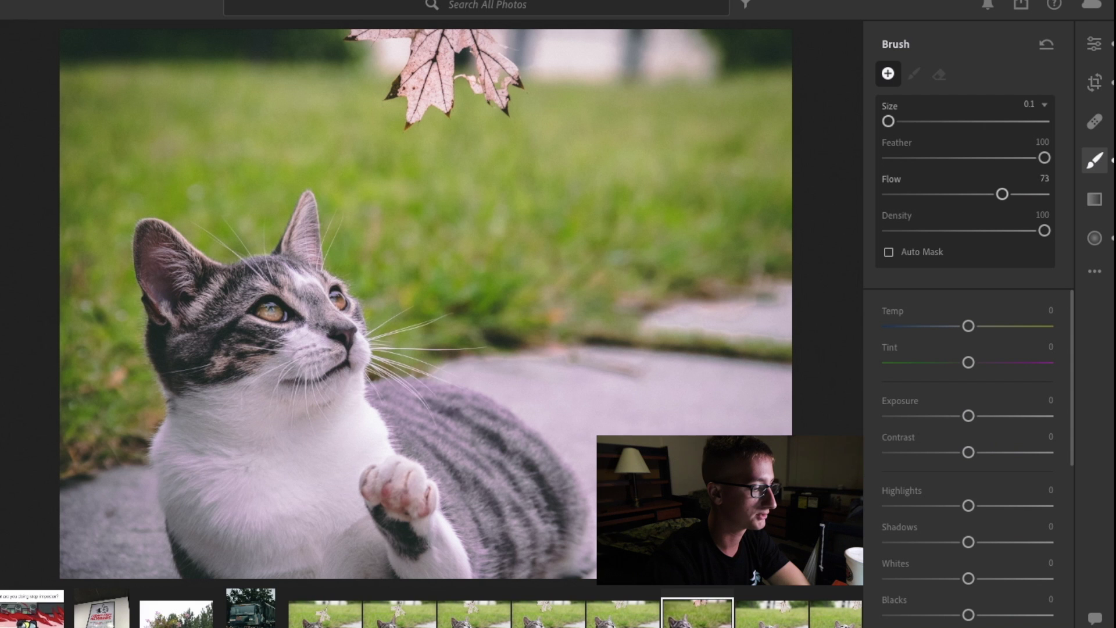
pyautogui.click(251, 608)
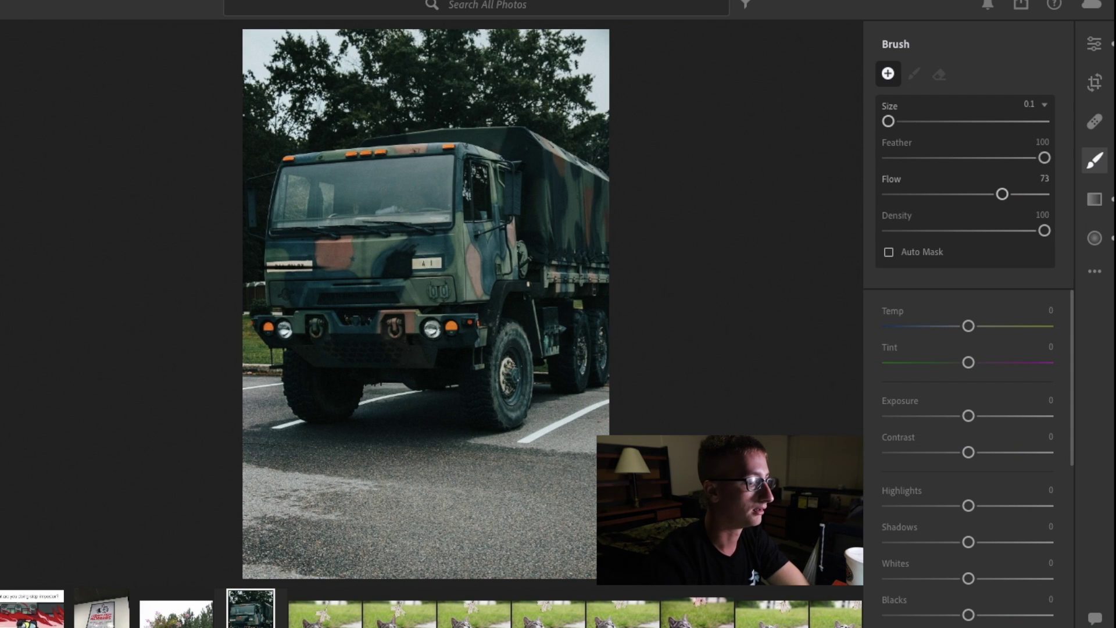
pyautogui.click(697, 612)
pyautogui.press('\\')
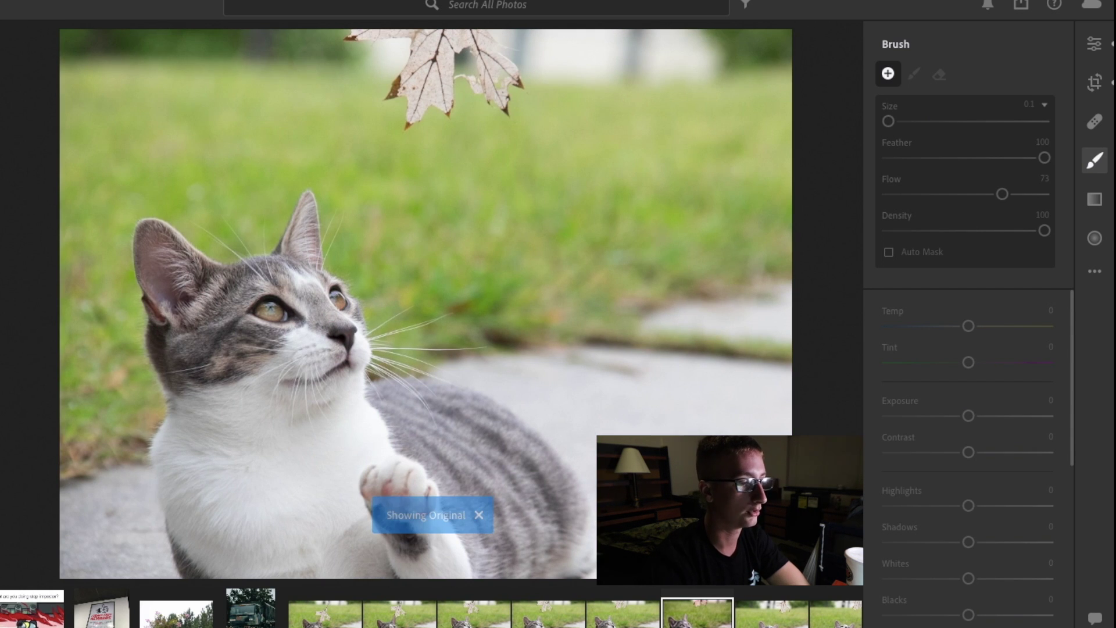
pyautogui.press('\\')
# - Show the presets, compare the cat photo with its original again and browse to the PM Fall Pack 2018 presets
pyautogui.hotkey('shift', 'p')
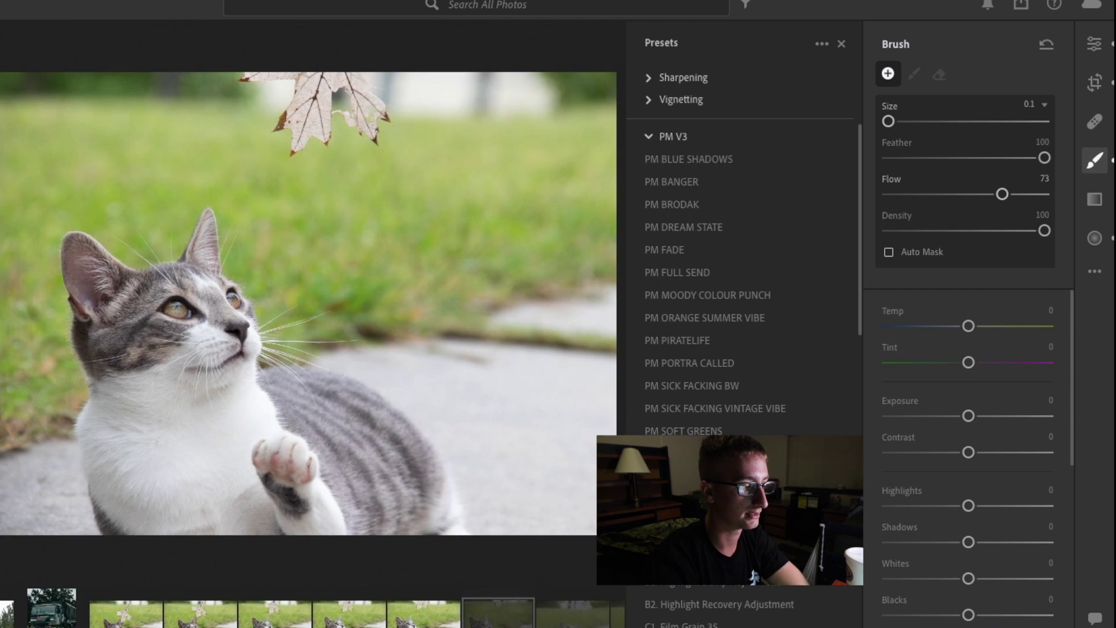
pyautogui.press('\\')
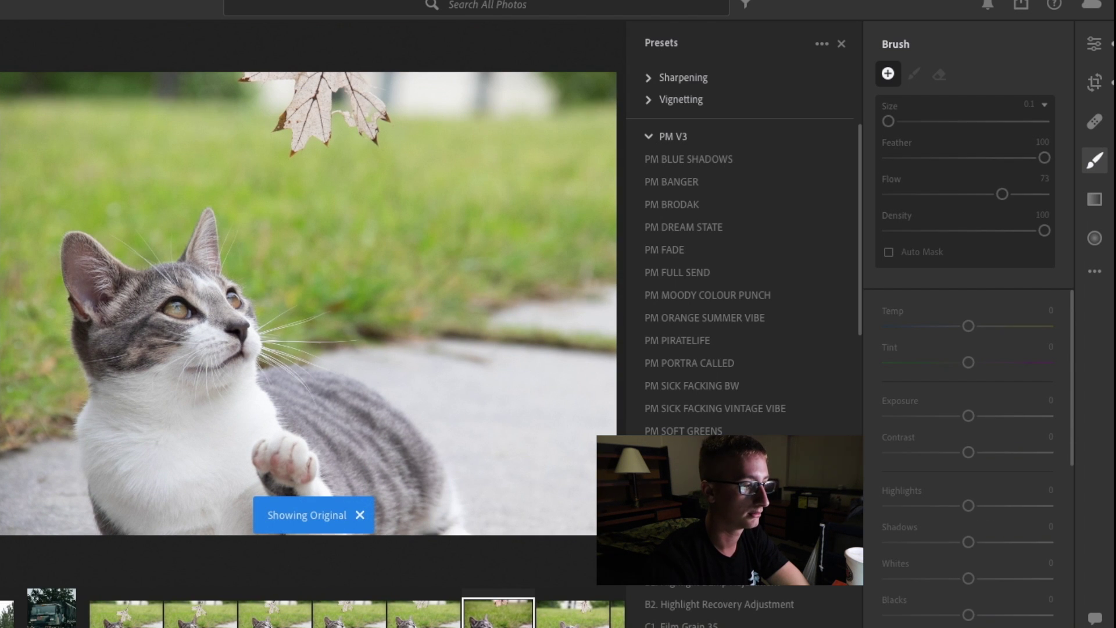
pyautogui.scroll(-15, 745, 262)
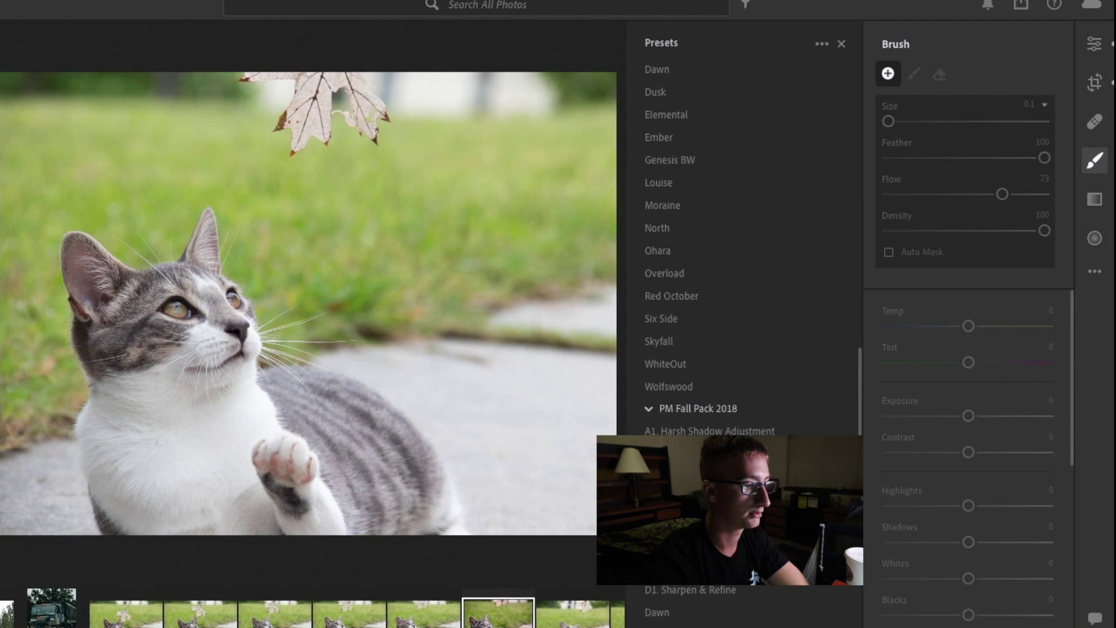
pyautogui.press('\\')
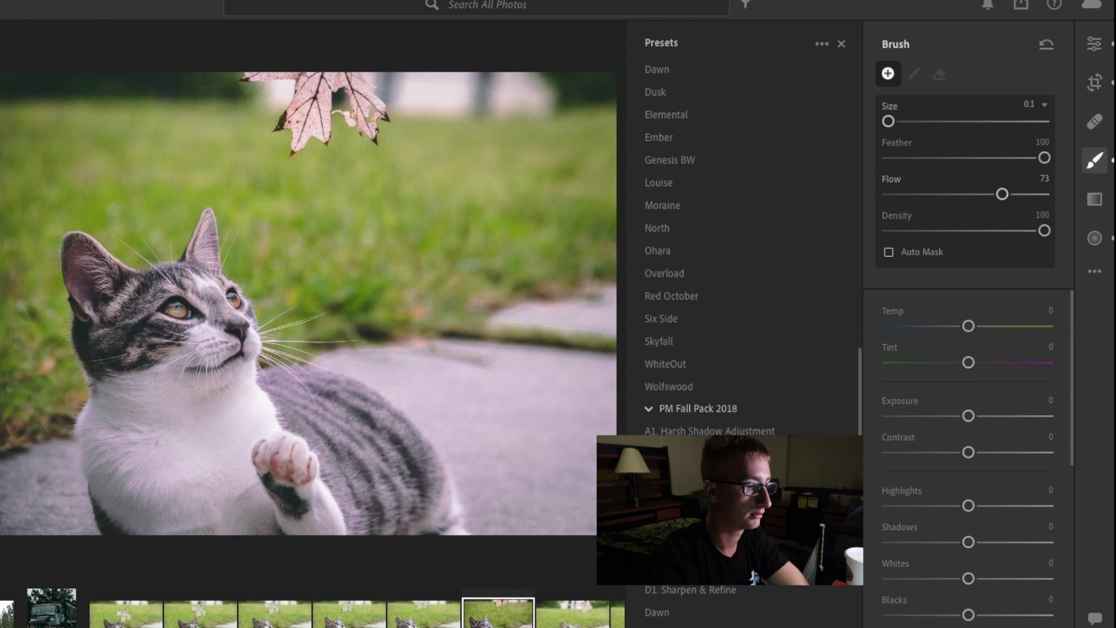
pyautogui.scroll(-5, 745, 262)
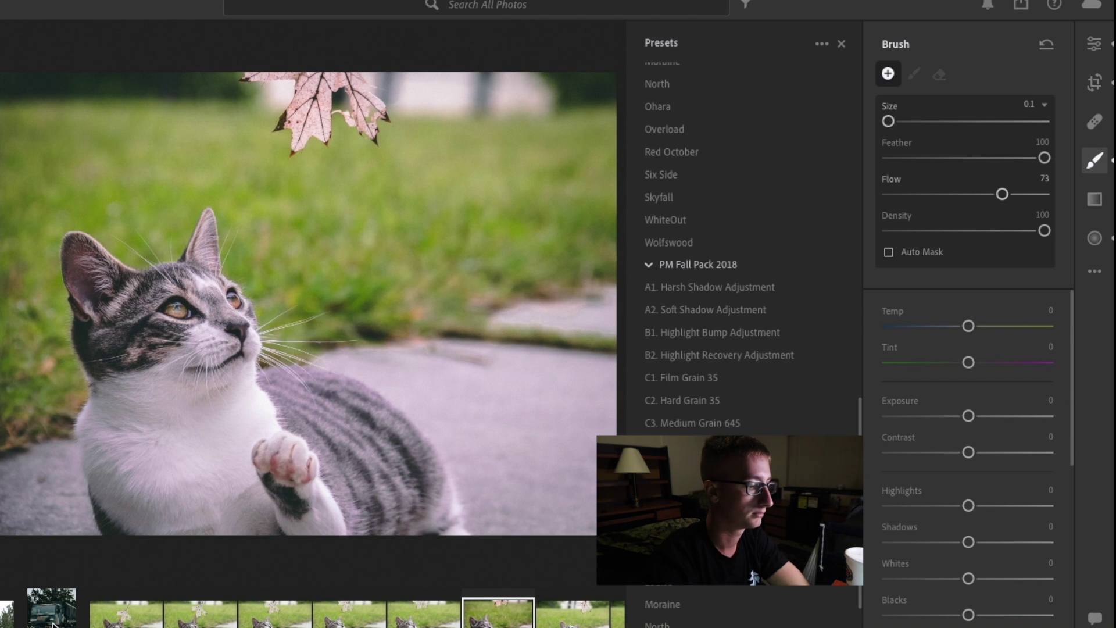
pyautogui.scroll(-3, 744, 261)
# - Open the camouflage truck photo, look through the PM Fall Pack 2018 presets and examine its light settings
pyautogui.click(53, 624)
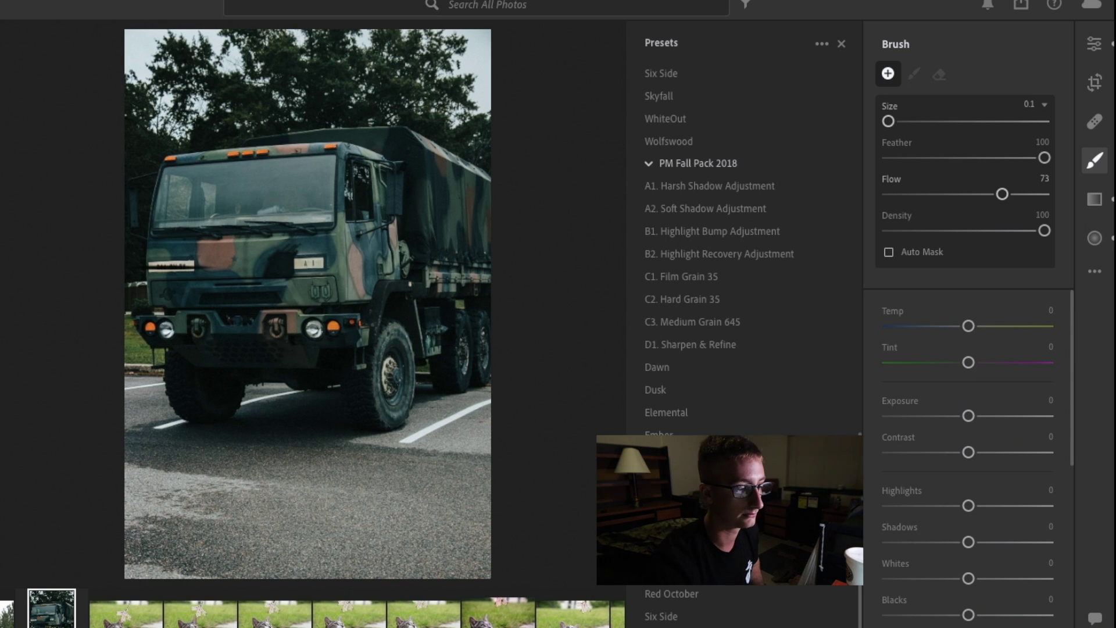
pyautogui.moveTo(866, 478); pyautogui.dragTo(864, 539)
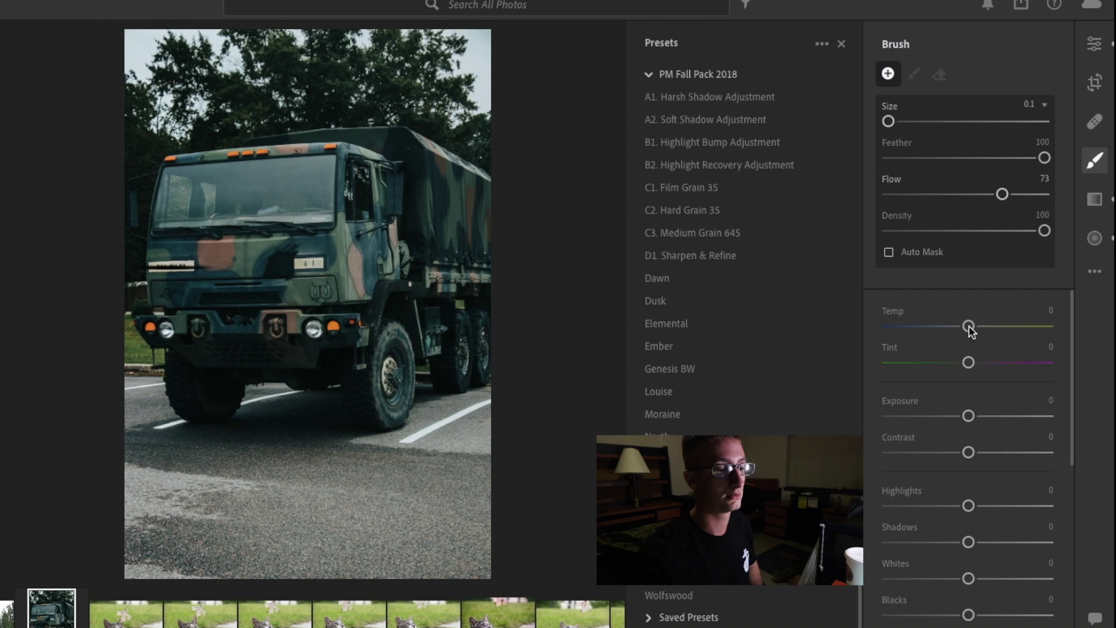
pyautogui.click(1095, 44)
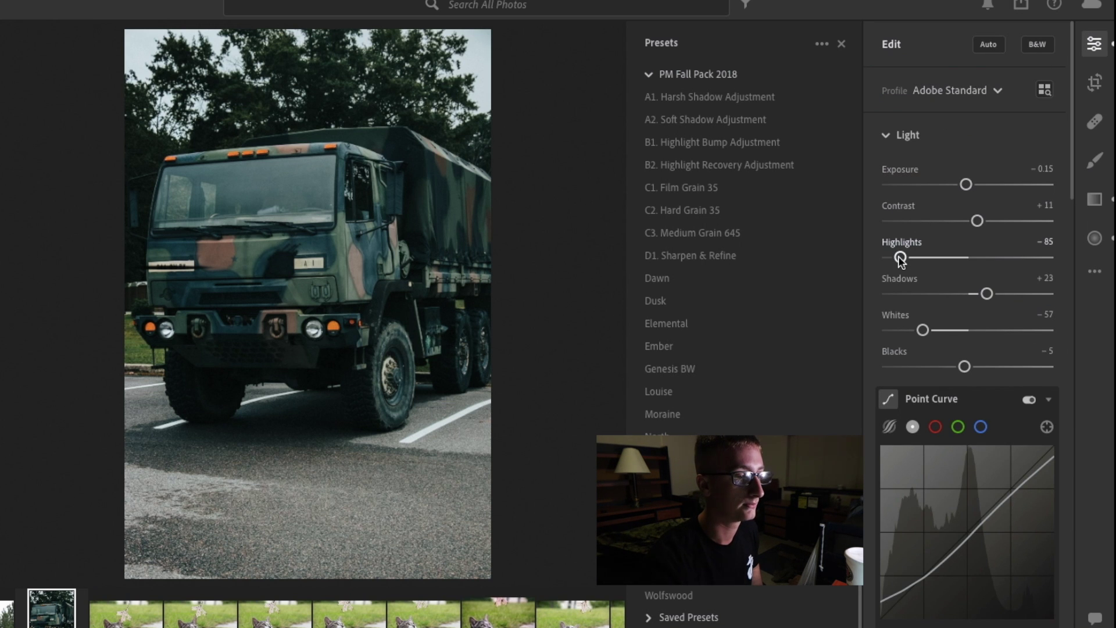
pyautogui.moveTo(900, 258)
pyautogui.mouseDown()
pyautogui.moveTo(990, 268)
pyautogui.moveTo(982, 274)
pyautogui.moveTo(1025, 258)
pyautogui.moveTo(904, 264)
pyautogui.mouseUp()
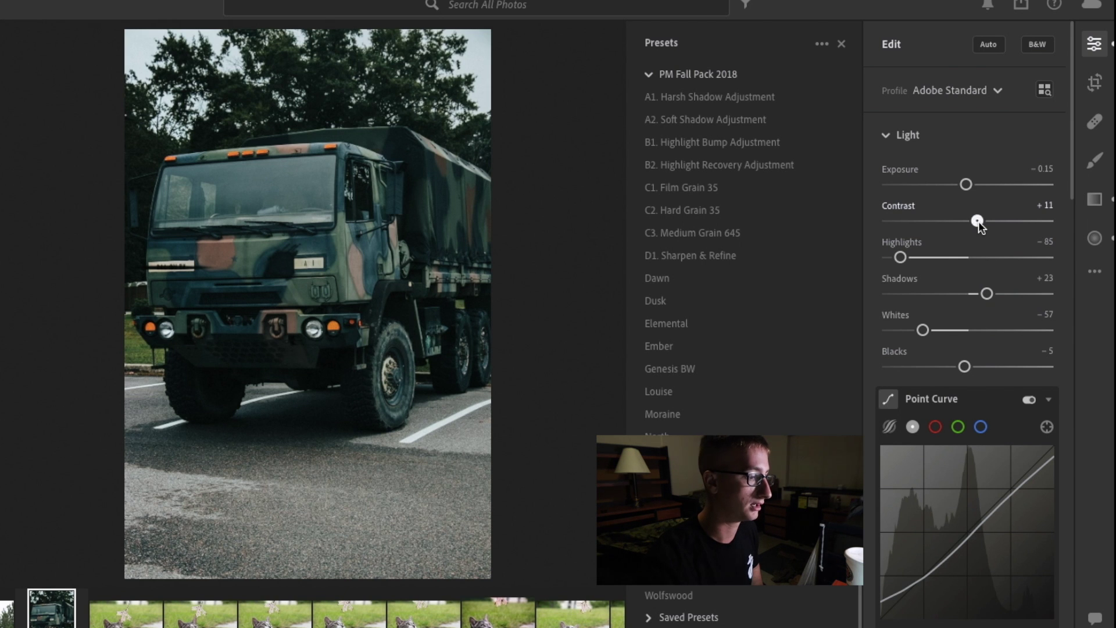
# - Try resetting the truck photo's Contrast and Exposure to 0, undoing each change
pyautogui.doubleClick(911, 207)
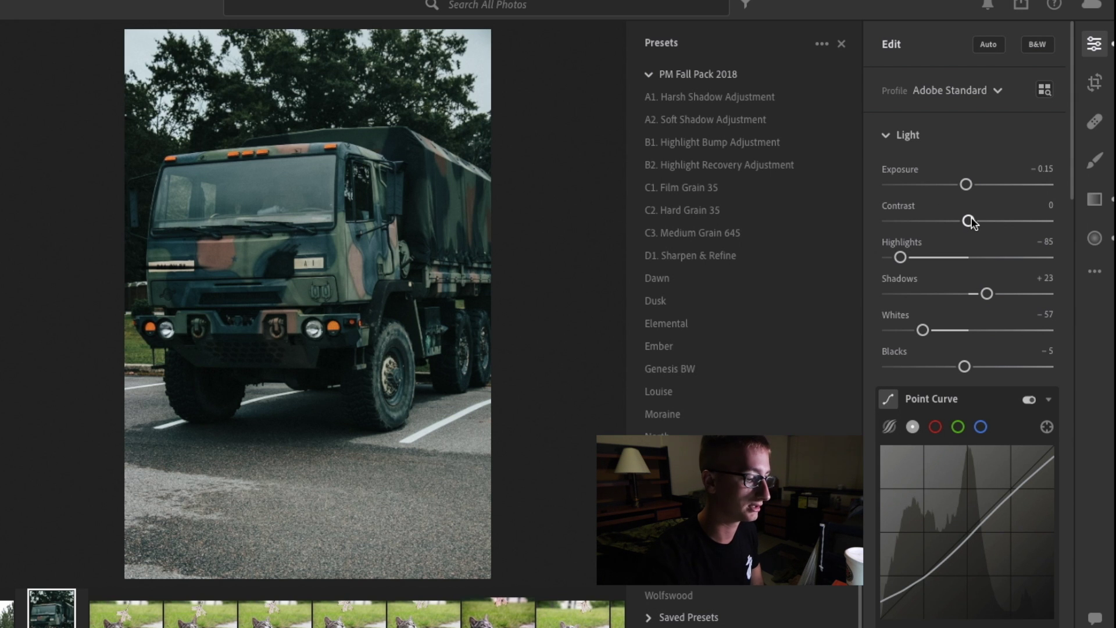
pyautogui.hotkey('ctrl', 'z')
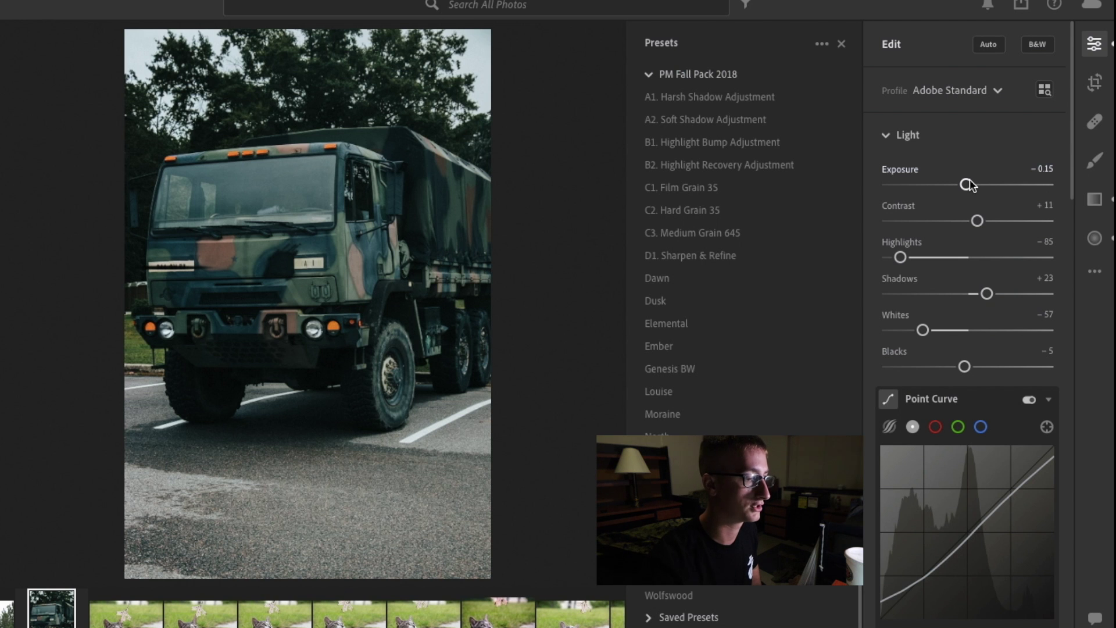
pyautogui.doubleClick(903, 168)
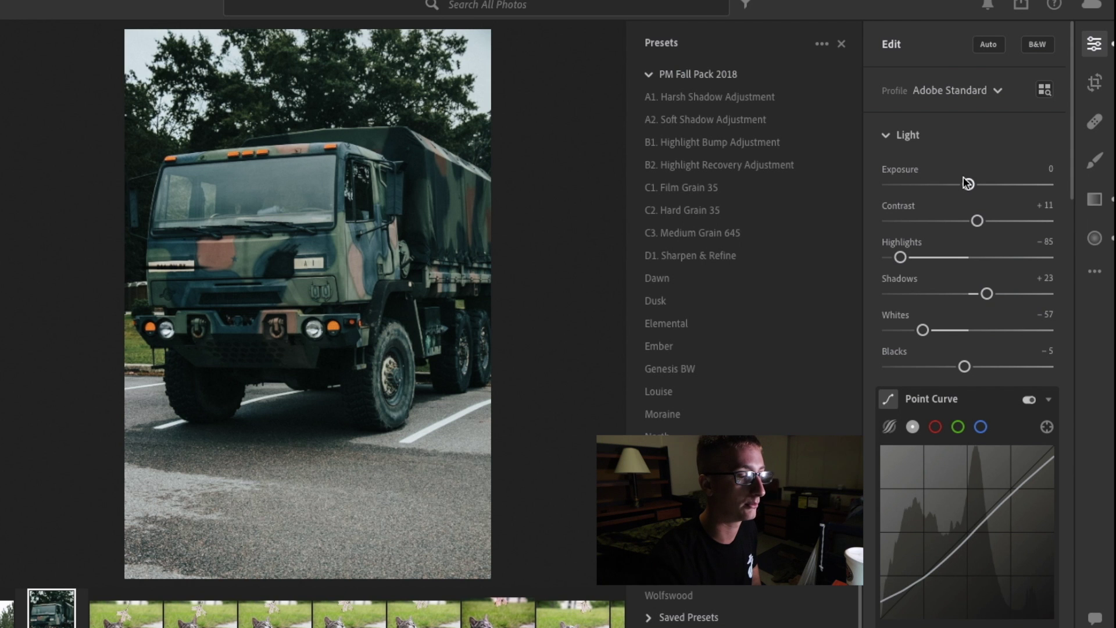
pyautogui.hotkey('ctrl', 'z')
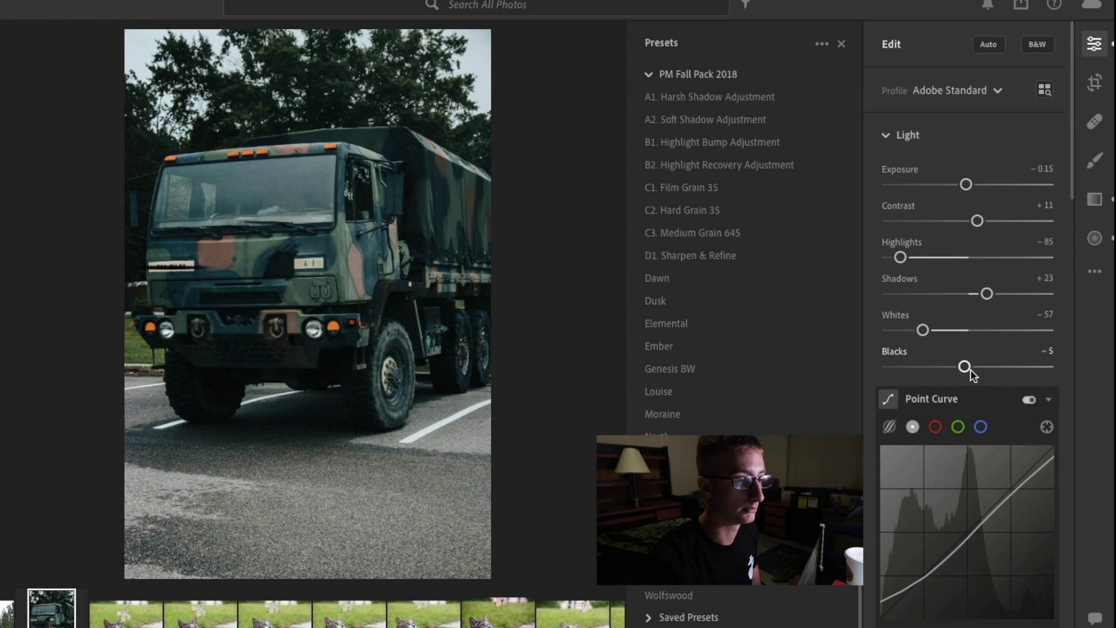
# - Try the truck photo's Blacks at 0 and at -18, and undo these changes
pyautogui.doubleClick(896, 351)
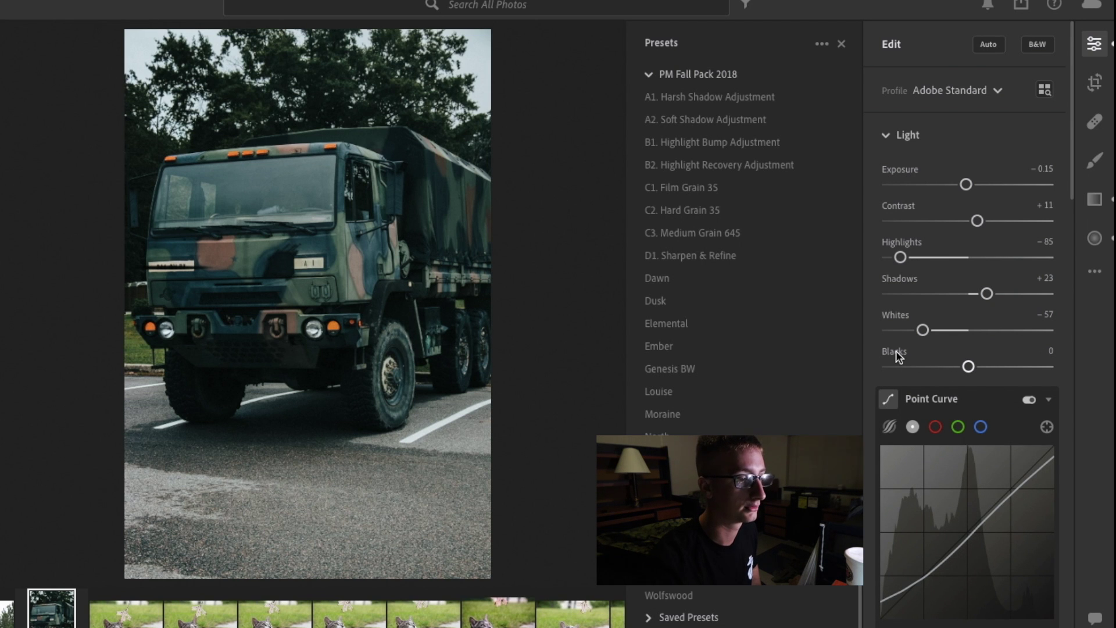
pyautogui.click(954, 365)
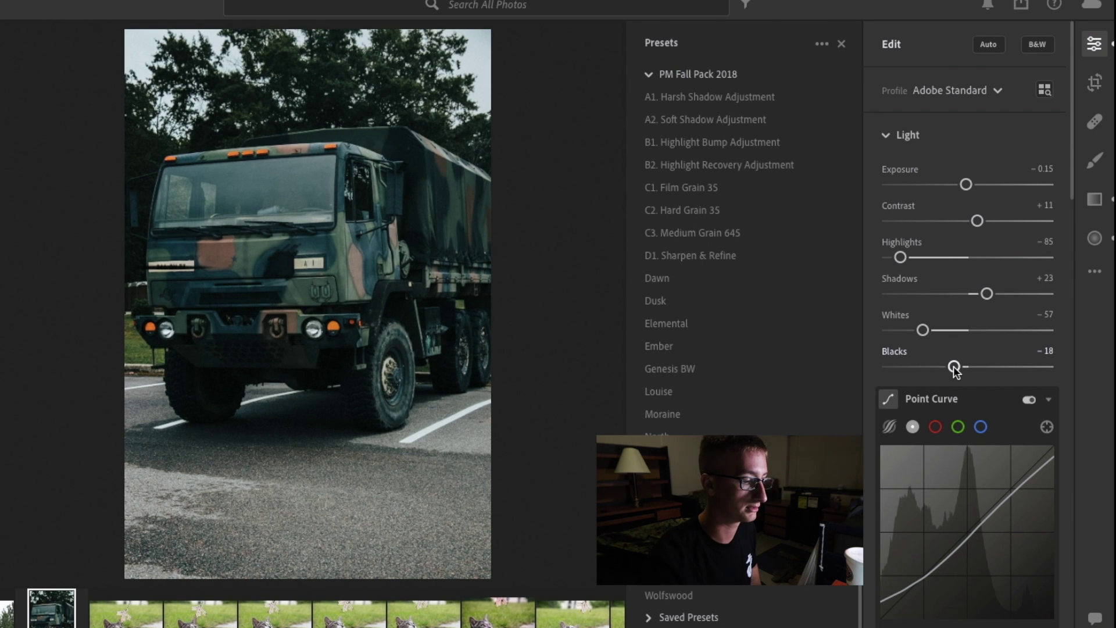
pyautogui.hotkey('ctrl', 'z')
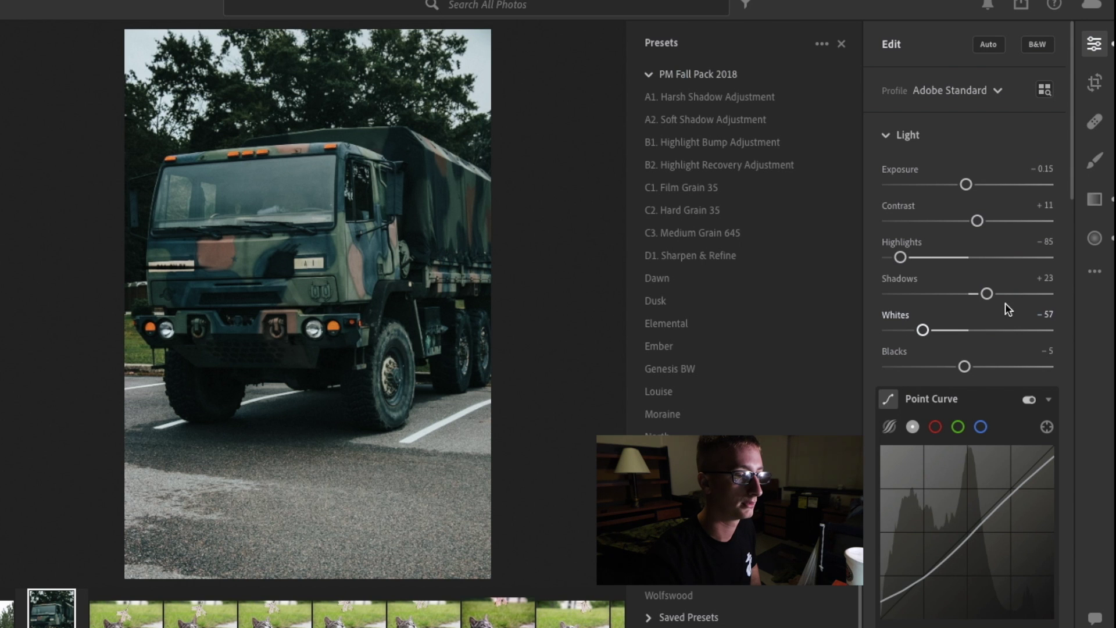
# - Try lowering the point curve's black point to 0.0, undo the curve changes and experiment with Blacks at 0
pyautogui.scroll(-2, 913, 523)
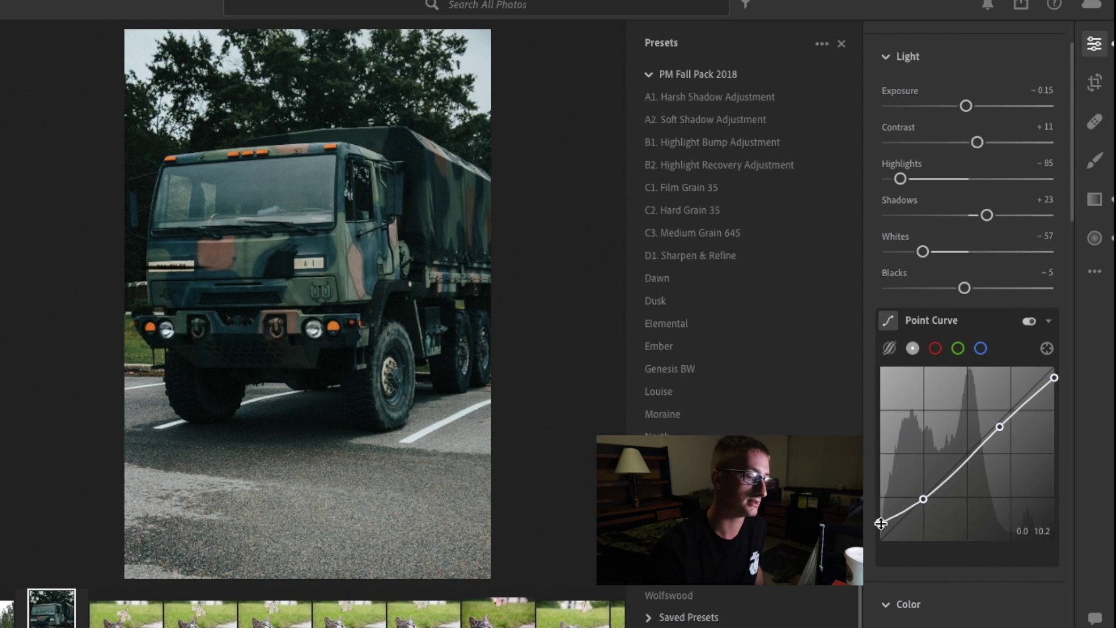
pyautogui.moveTo(881, 522); pyautogui.dragTo(876, 545)
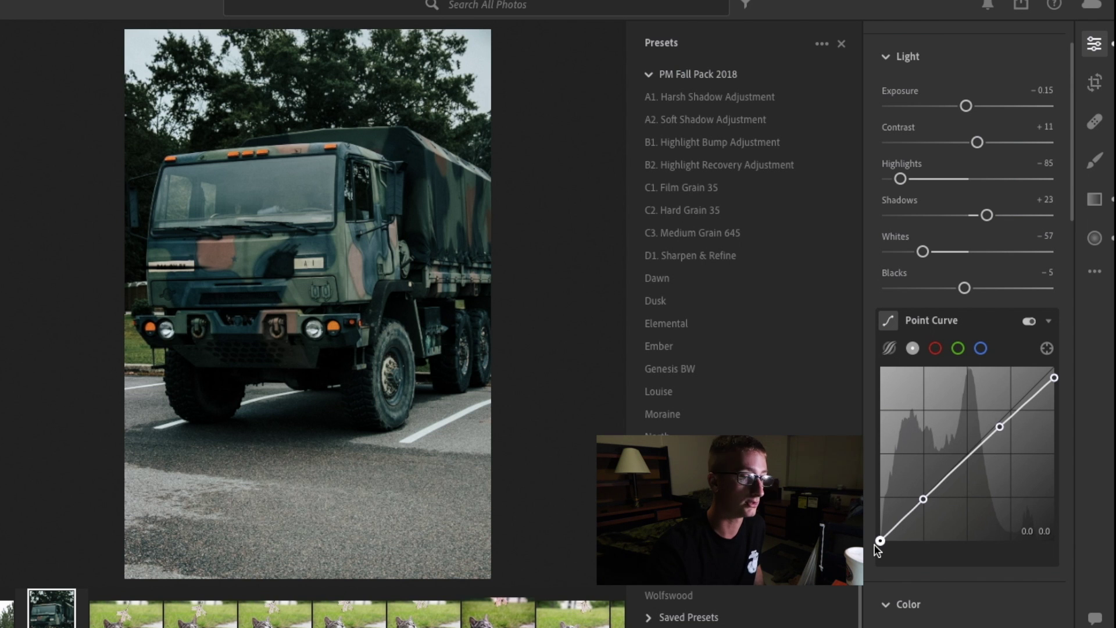
pyautogui.moveTo(875, 545); pyautogui.dragTo(871, 515)
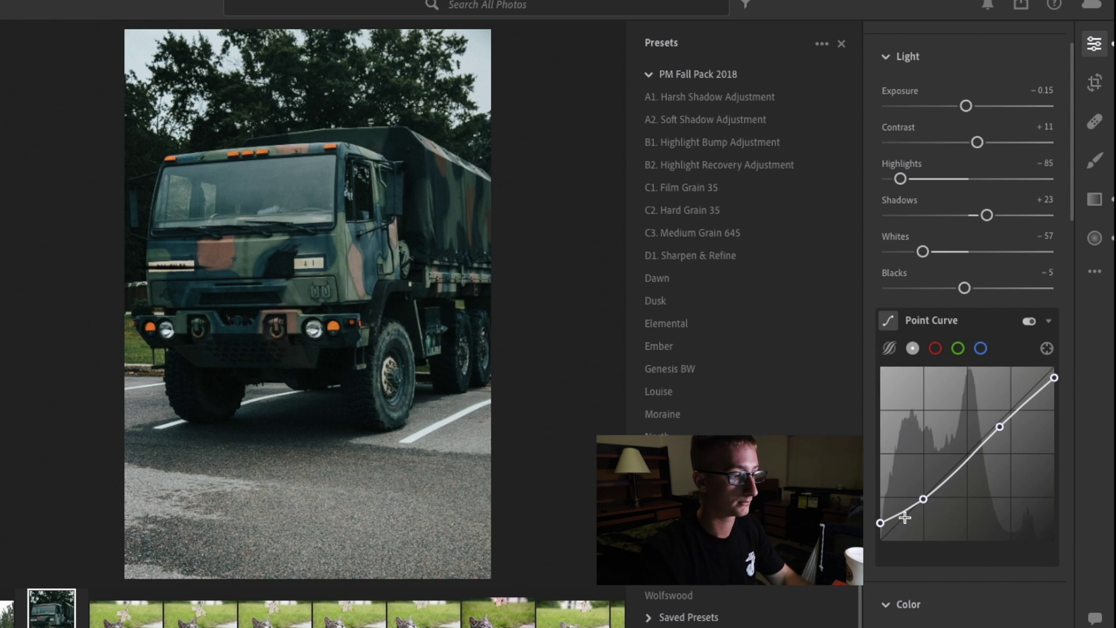
pyautogui.hotkey('ctrl', 'z')
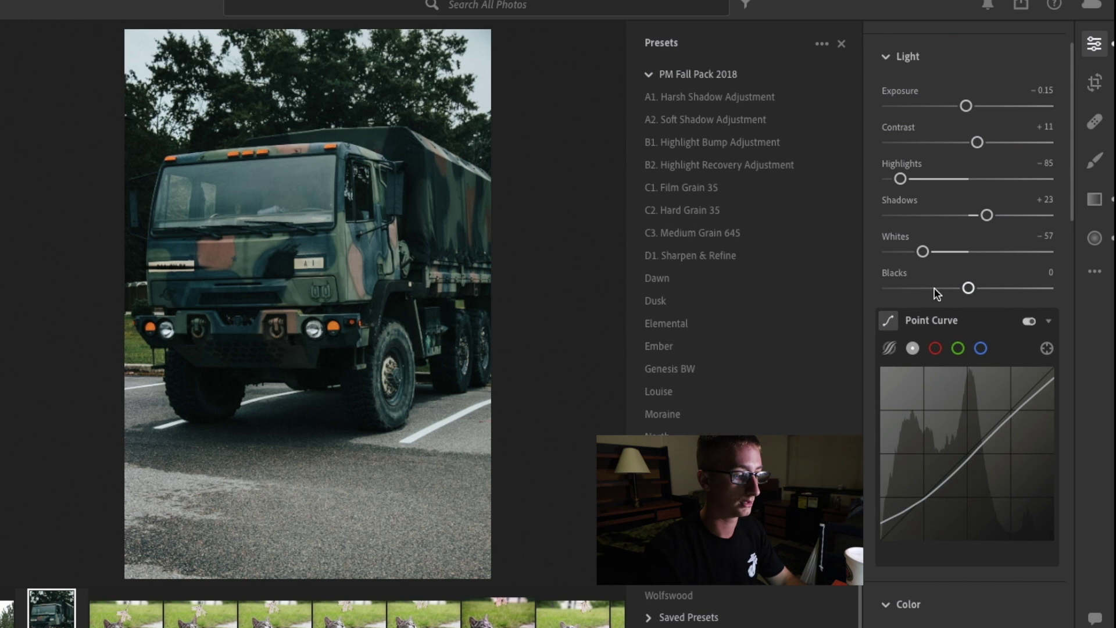
pyautogui.keyDown('shift'); pyautogui.doubleClick(896, 277); pyautogui.keyUp('shift')
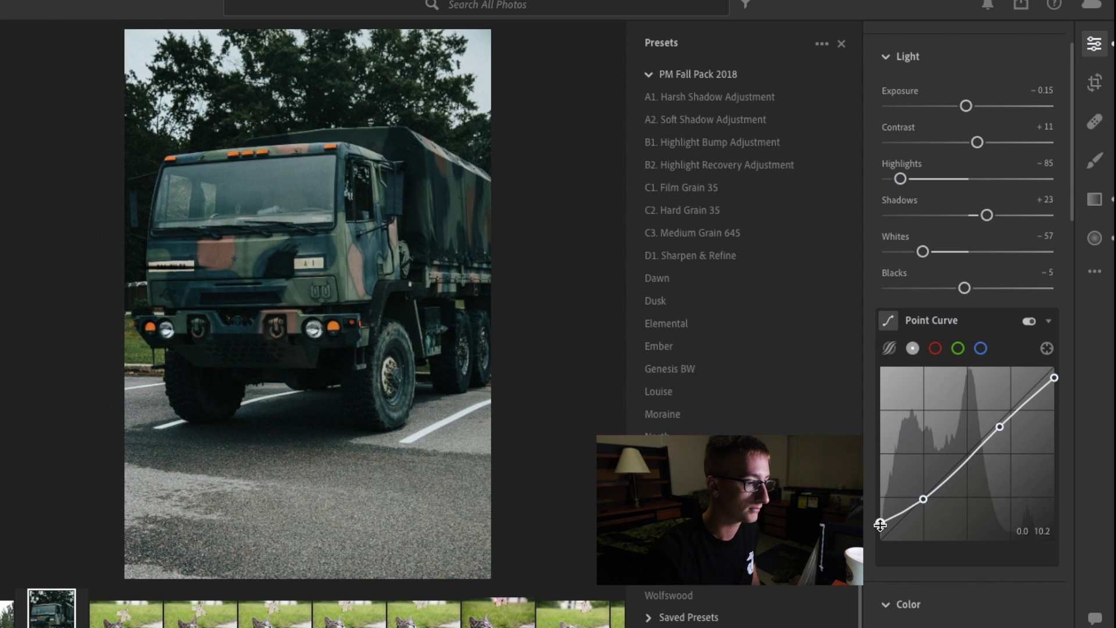
# - Compare the truck photo with its point curve off and on, and view the red and green channel curves
pyautogui.click(1028, 322)
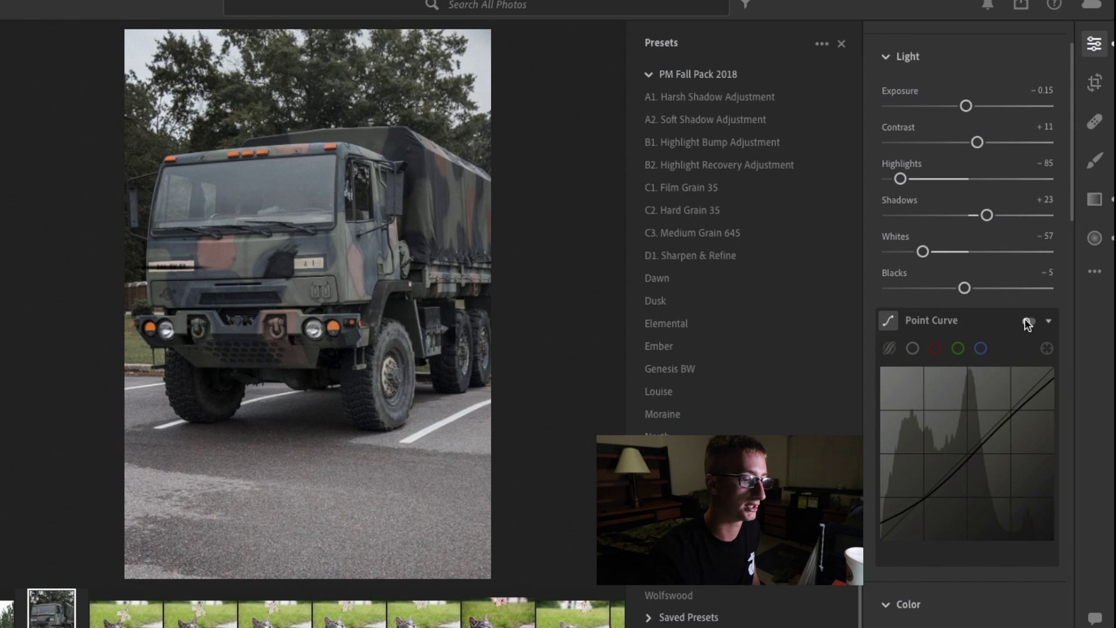
pyautogui.click(1029, 322)
pyautogui.click(935, 349)
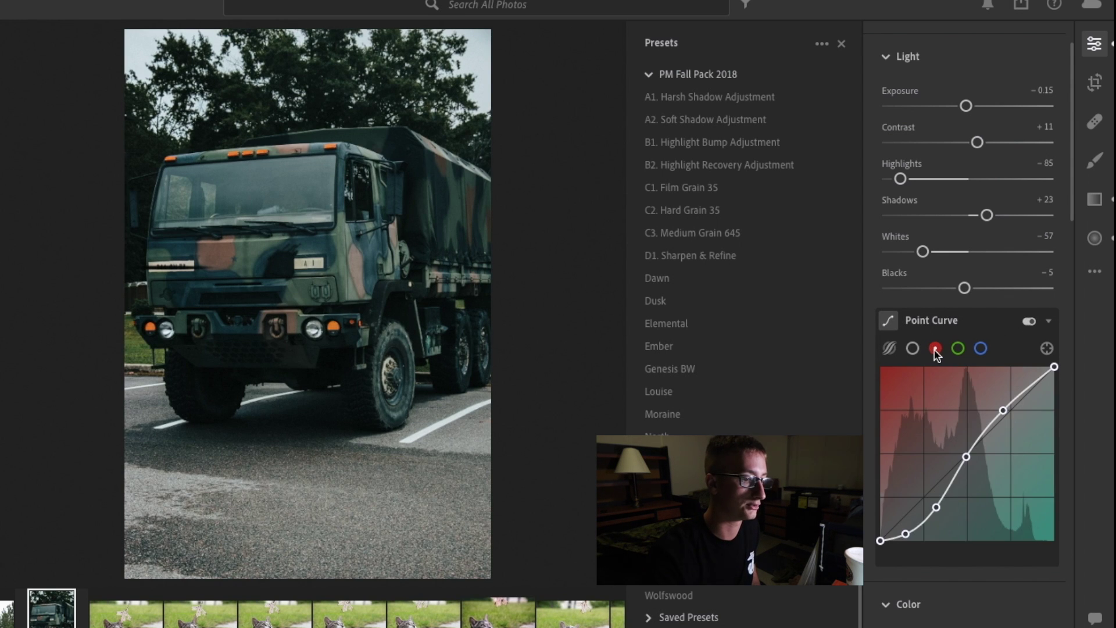
pyautogui.click(959, 350)
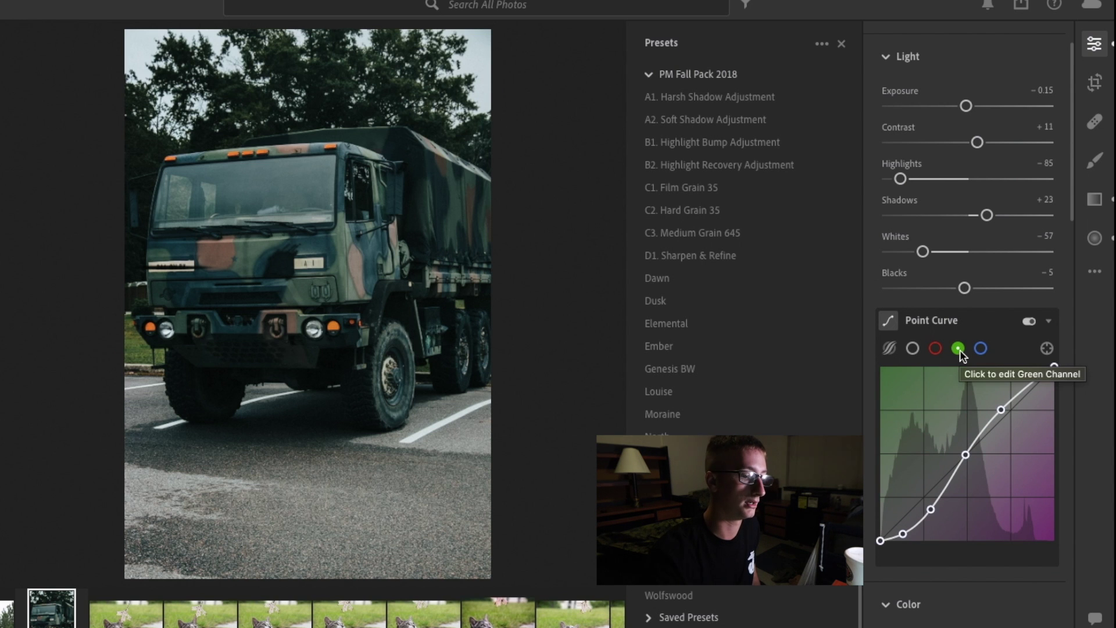
# - View the truck photo's blue channel and main curves, and preview the PM Fall Pack 2018 presets from Louise to Skyfall
pyautogui.click(981, 348)
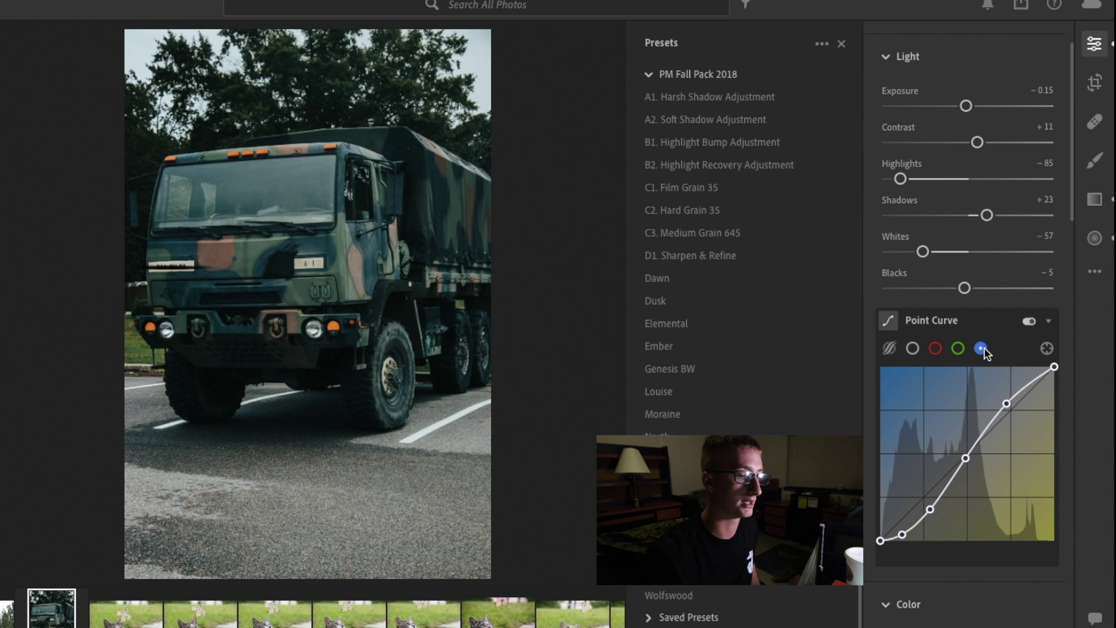
pyautogui.click(912, 349)
pyautogui.click(820, 391)
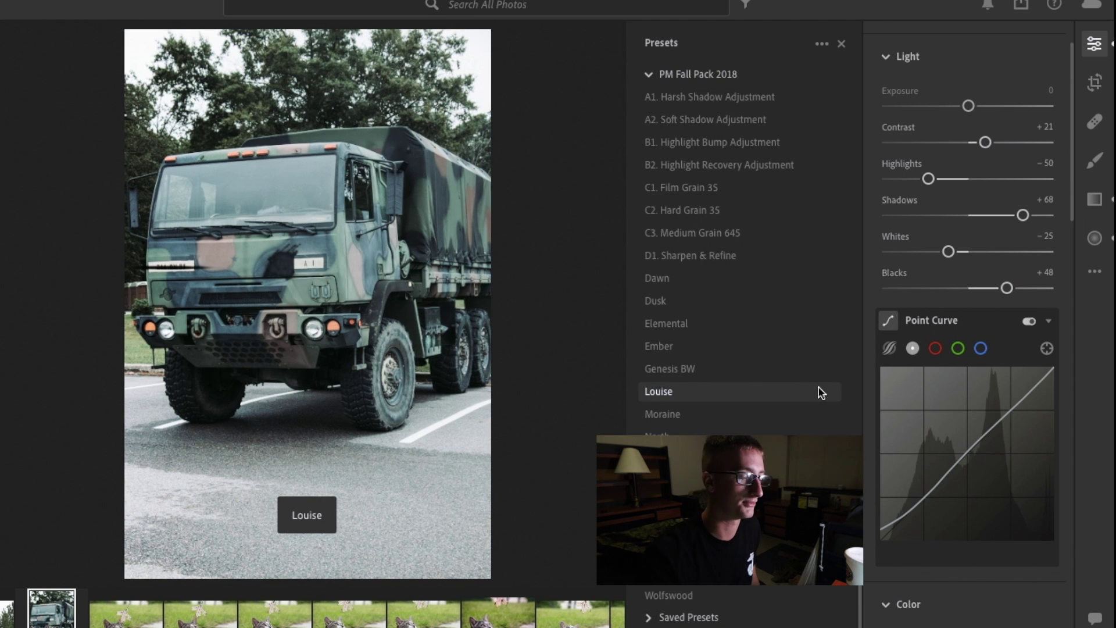
pyautogui.press('Down')
pyautogui.press('Down')
pyautogui.press('Down')
pyautogui.press('Down')
pyautogui.press('Down')
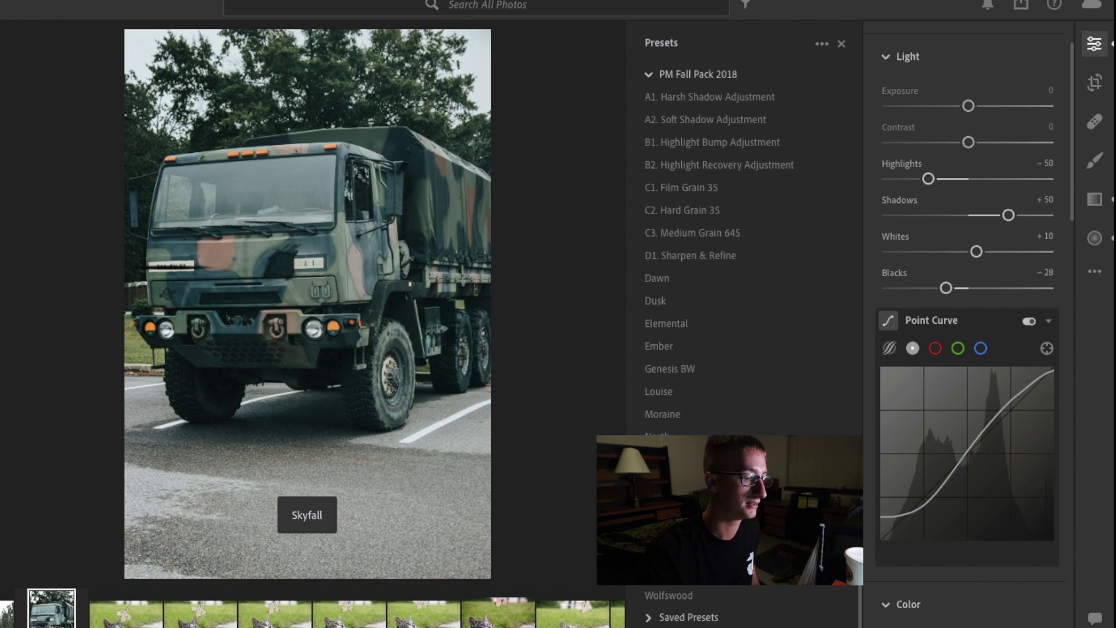
pyautogui.press('Down')
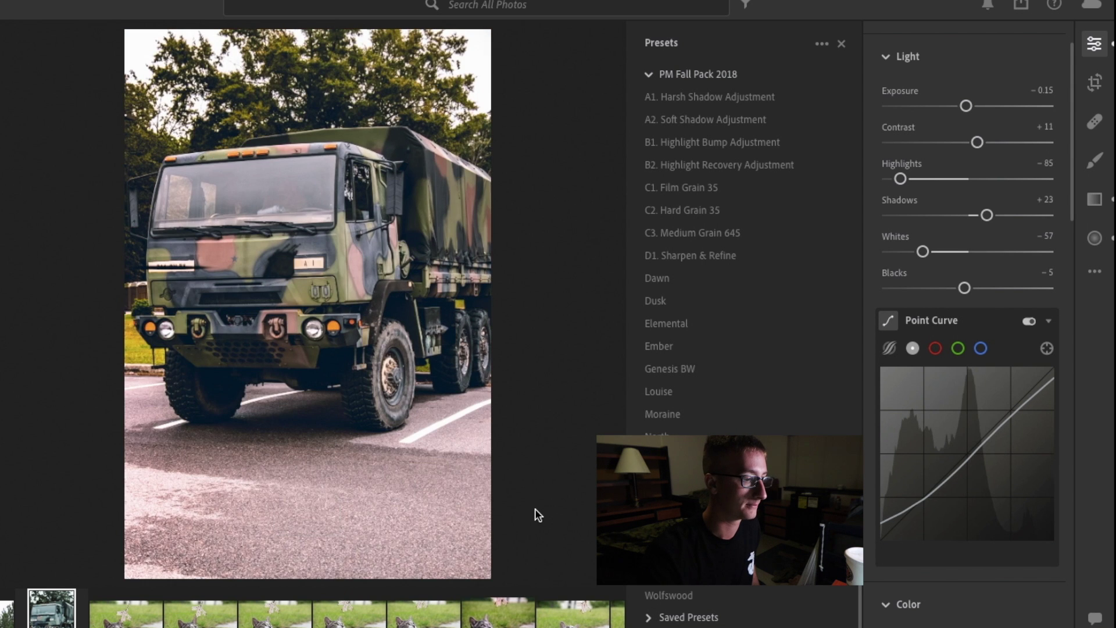
# - Preview the Genesis BW, Dawn, Dusk, Elemental and Ember presets on the truck photo
pyautogui.click(779, 367)
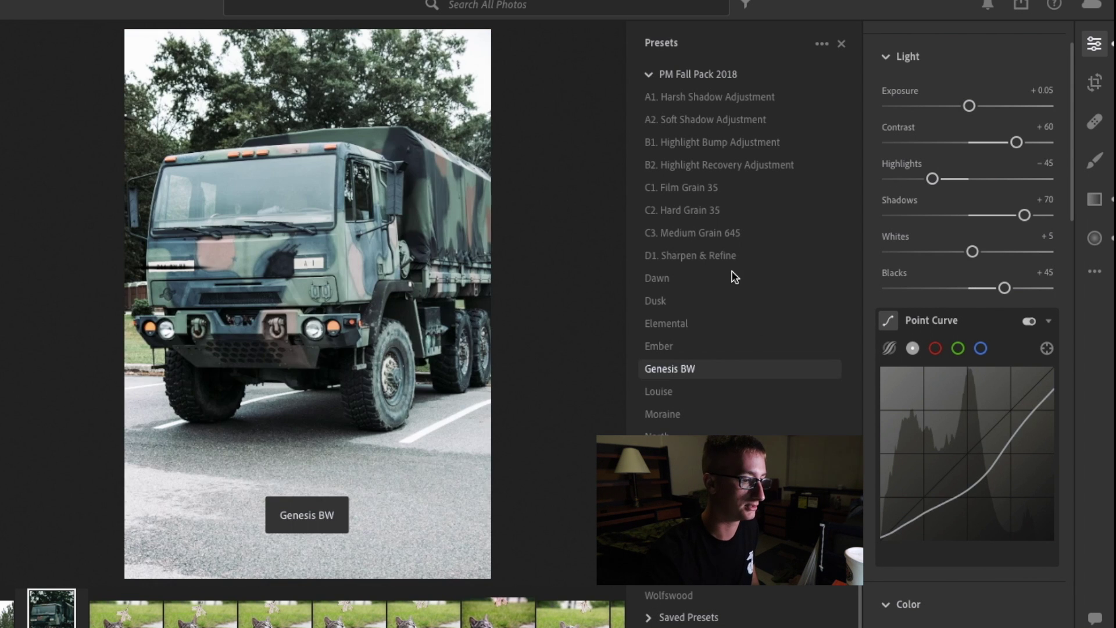
pyautogui.press('Up')
pyautogui.press('Up')
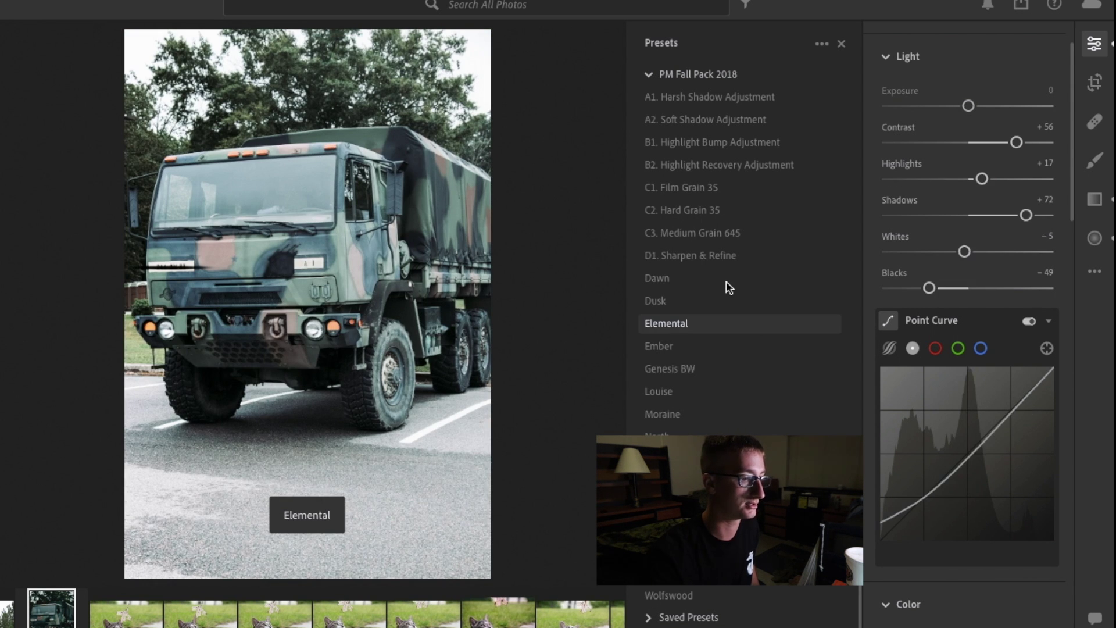
pyautogui.press('Up')
pyautogui.press('Up')
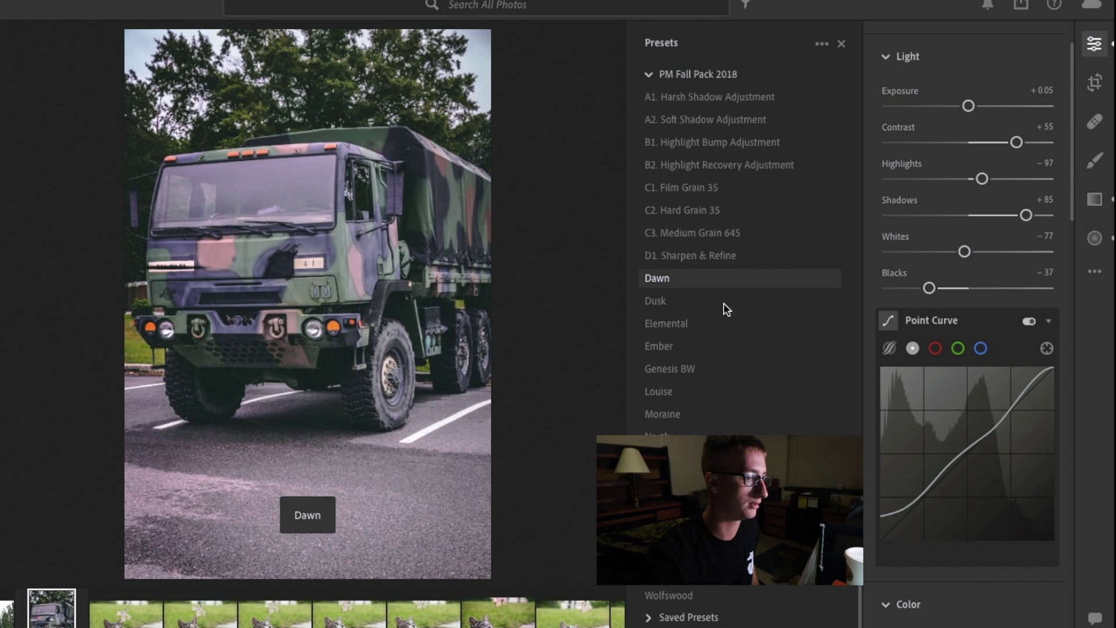
pyautogui.click(727, 309)
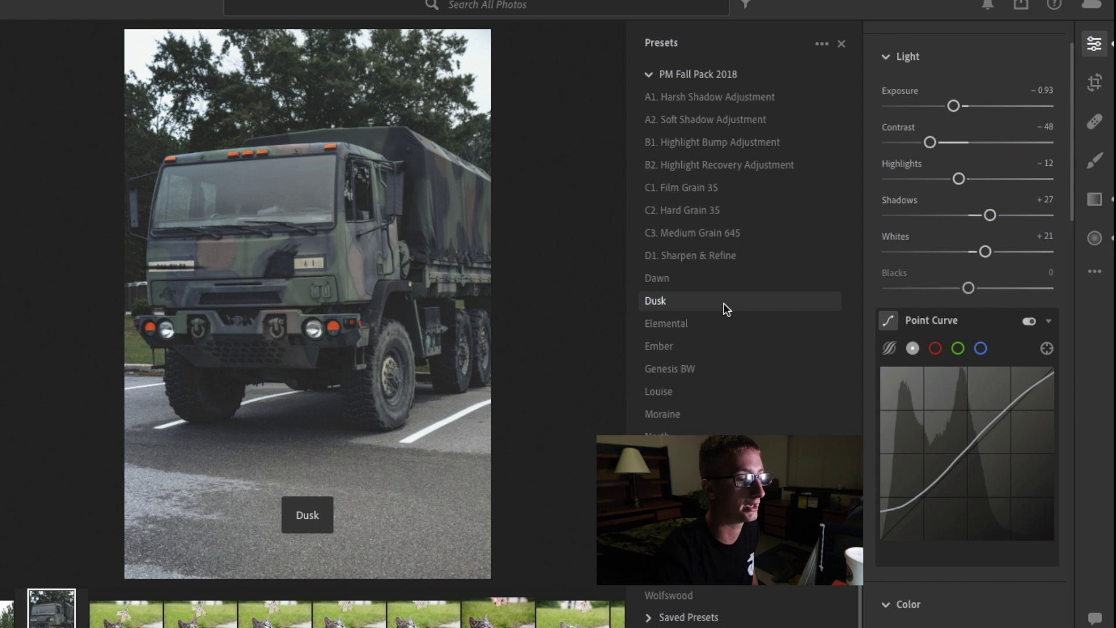
pyautogui.click(696, 321)
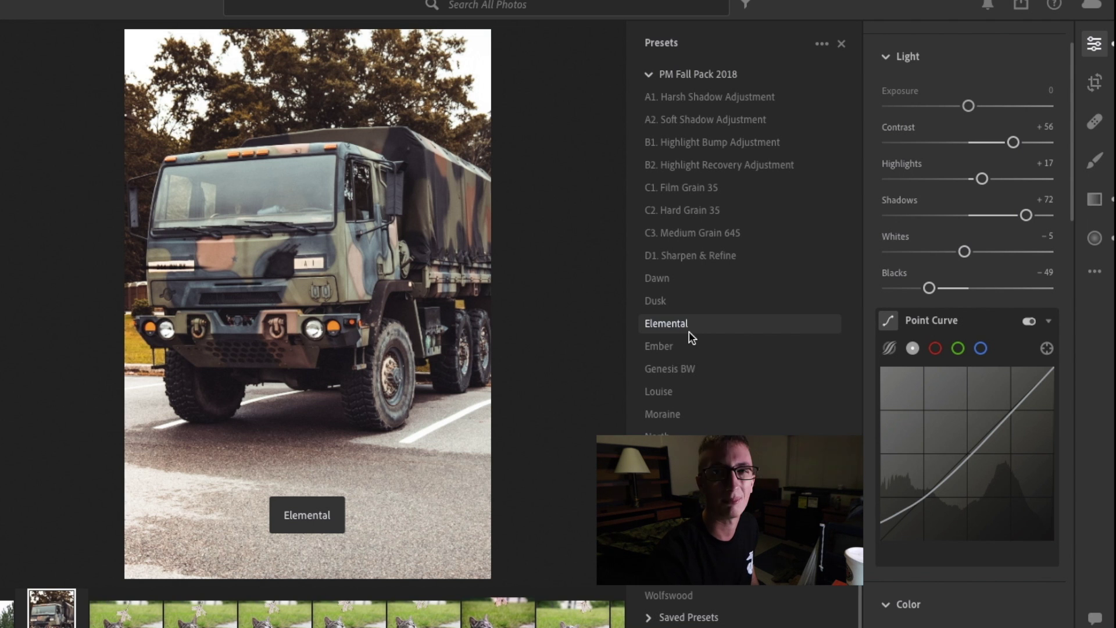
pyautogui.click(685, 345)
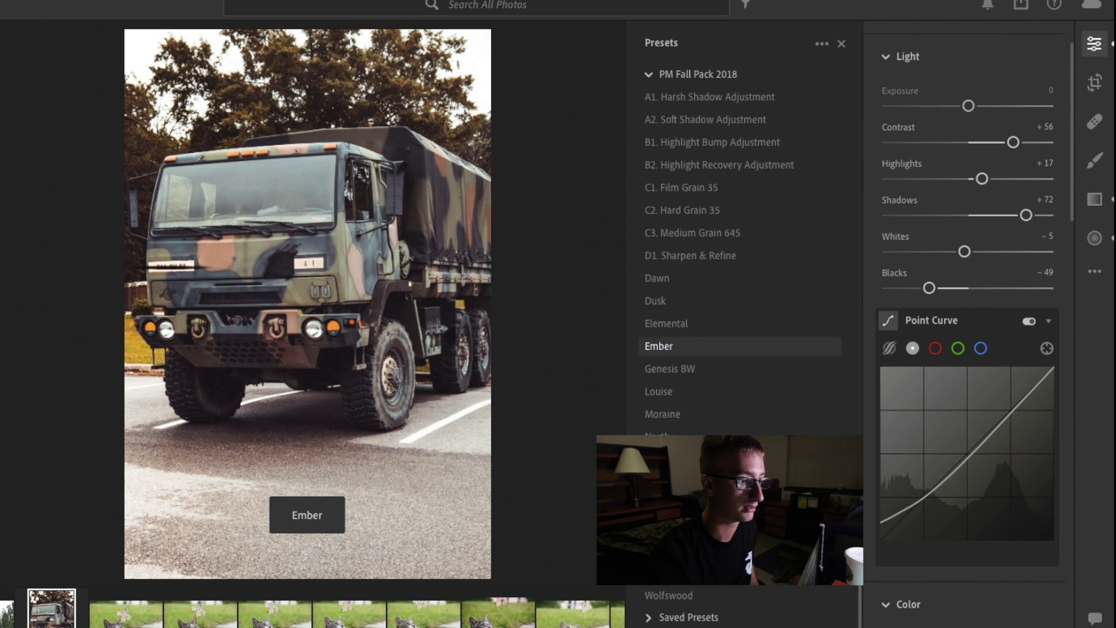
# - Find the portrait of the man drinking from a Subway cup in All Photos and open it for editing
pyautogui.scroll(-10, 475, 616)
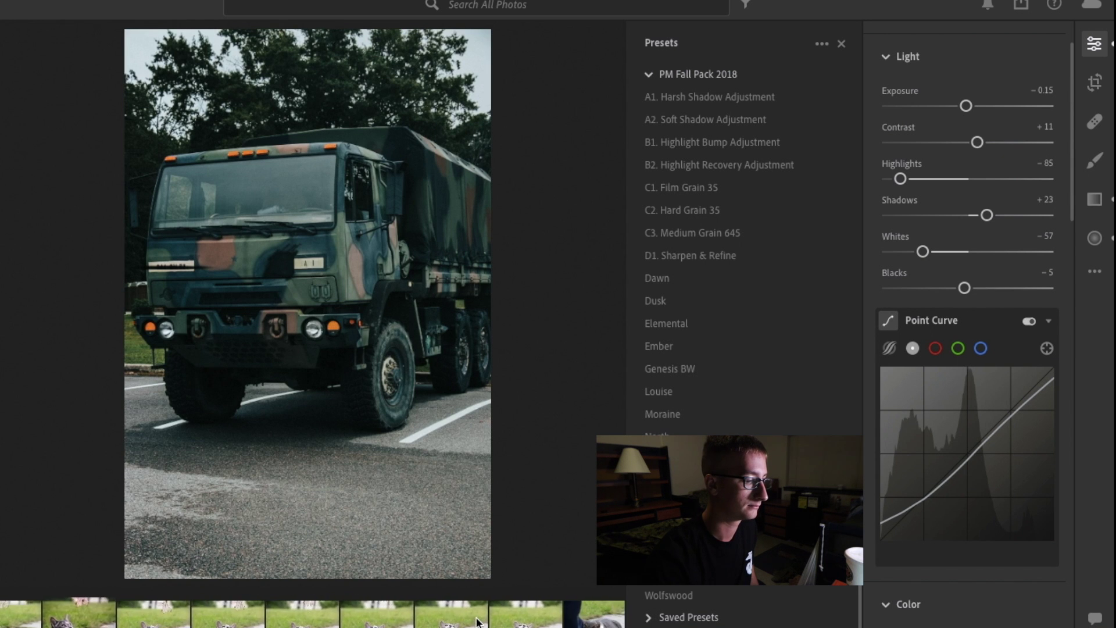
pyautogui.scroll(-5, 476, 616)
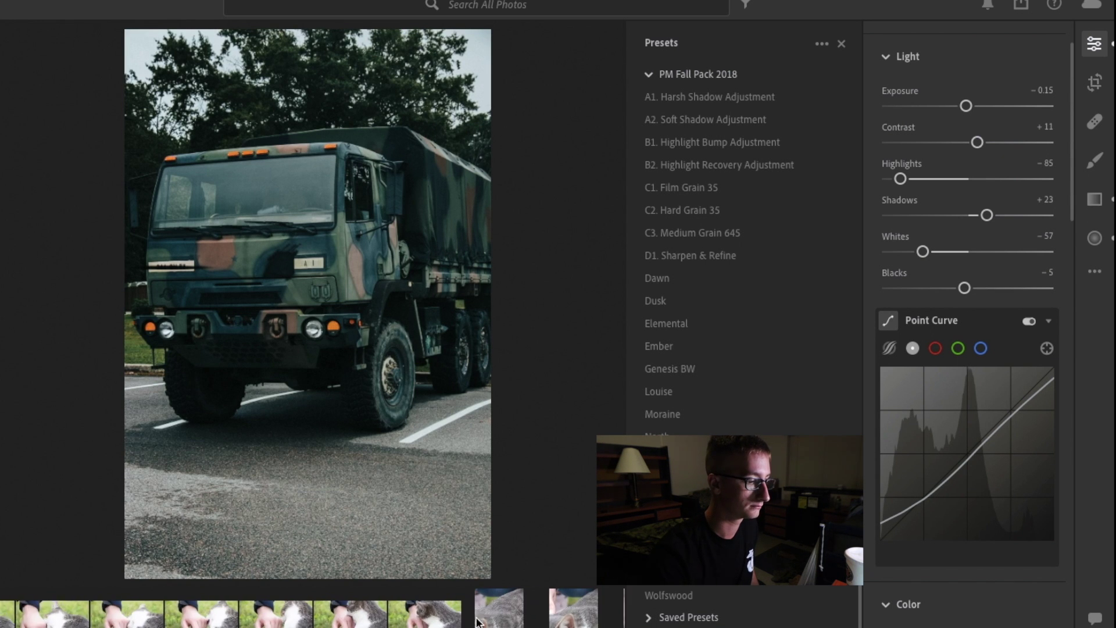
pyautogui.press('g')
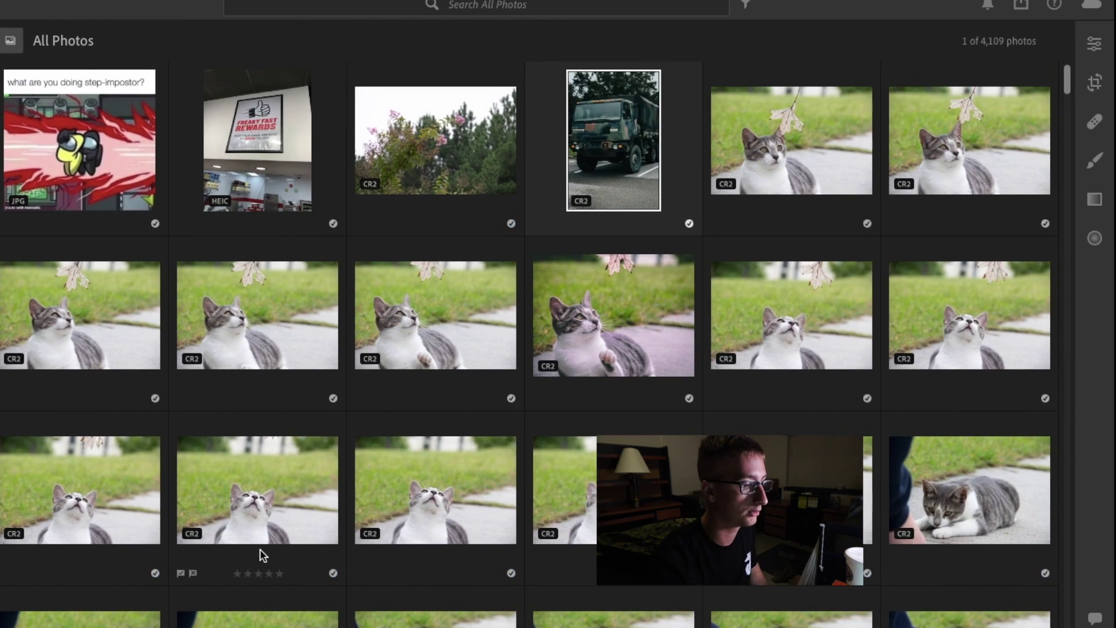
pyautogui.scroll(-10, 260, 549)
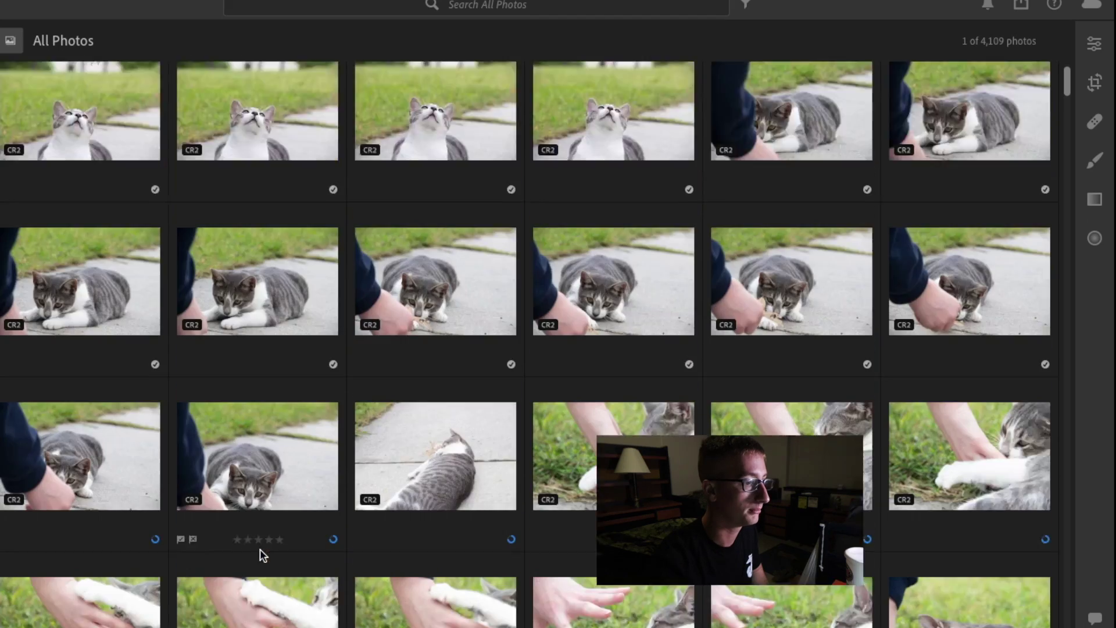
pyautogui.scroll(-10, 260, 549)
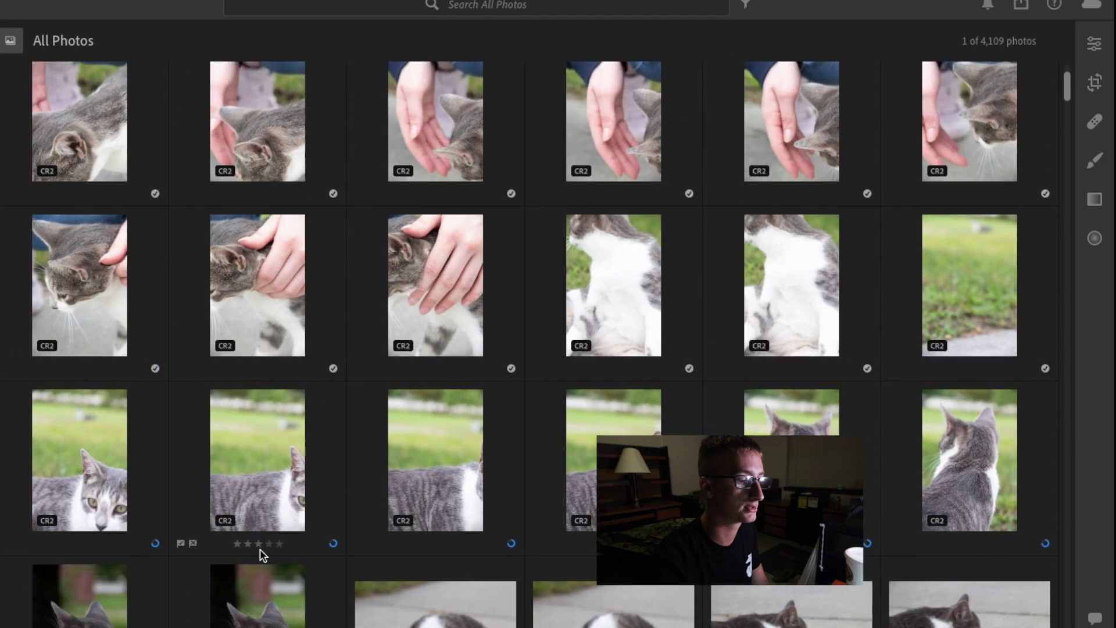
pyautogui.scroll(-3, 465, 528)
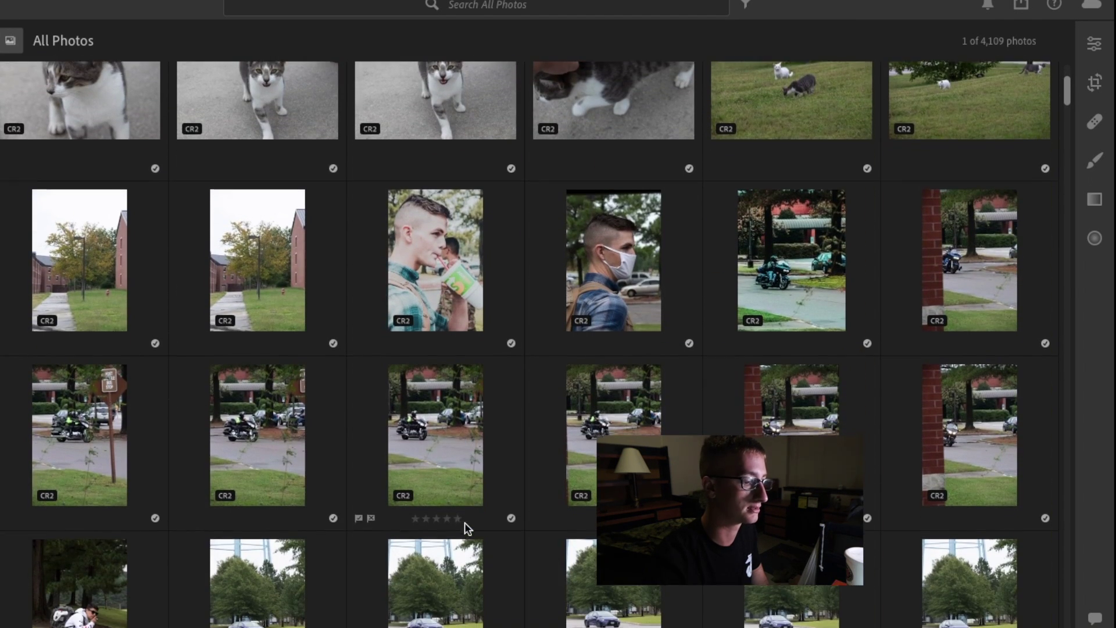
pyautogui.click(453, 289)
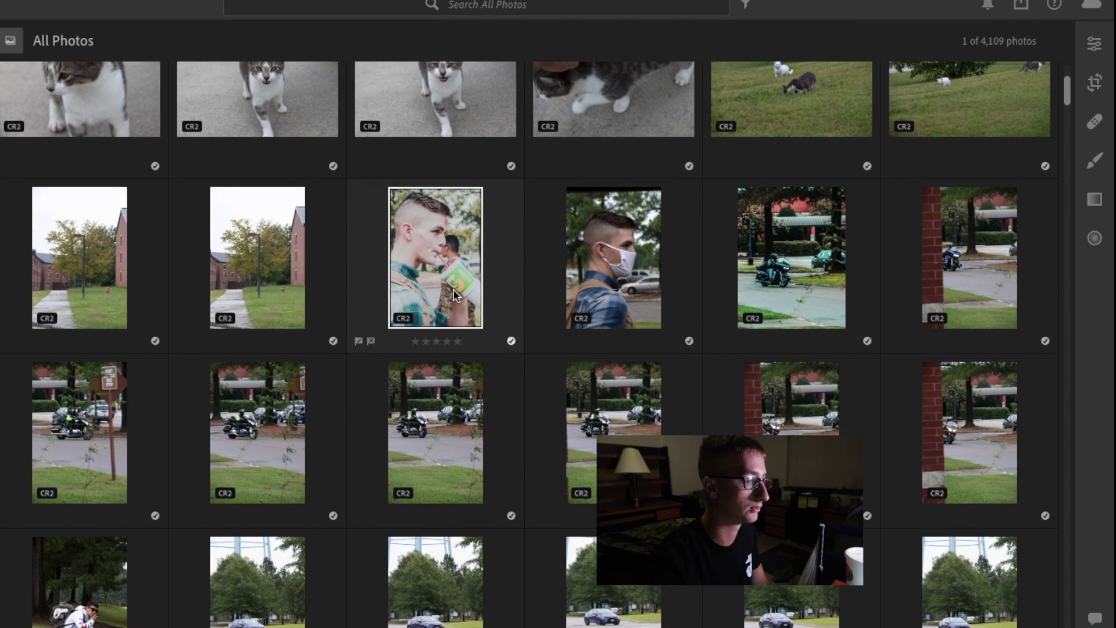
pyautogui.doubleClick(454, 289)
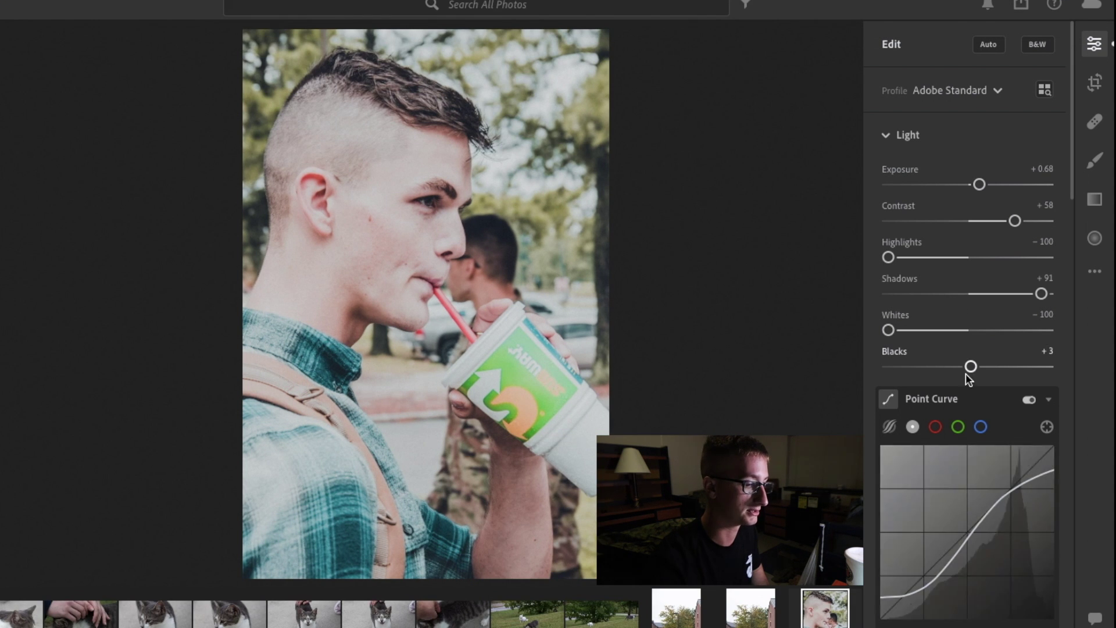
# - Show the presets for the portrait and preview Moraine, Louise, Genesis BW and Ember on it
pyautogui.hotkey('shift', 'p')
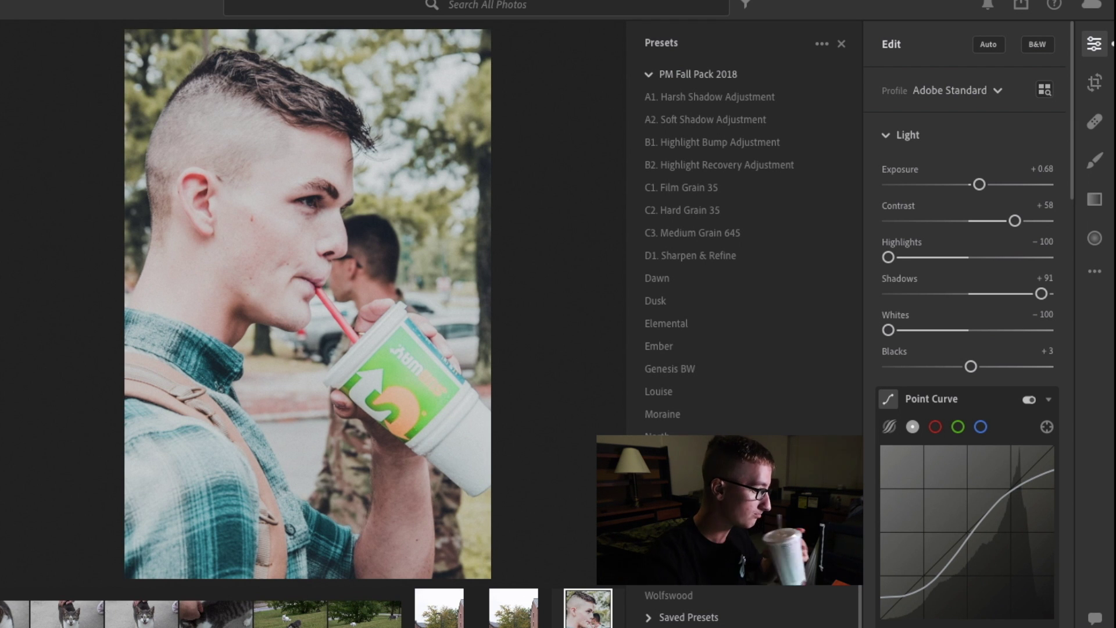
pyautogui.click(710, 416)
pyautogui.click(695, 416)
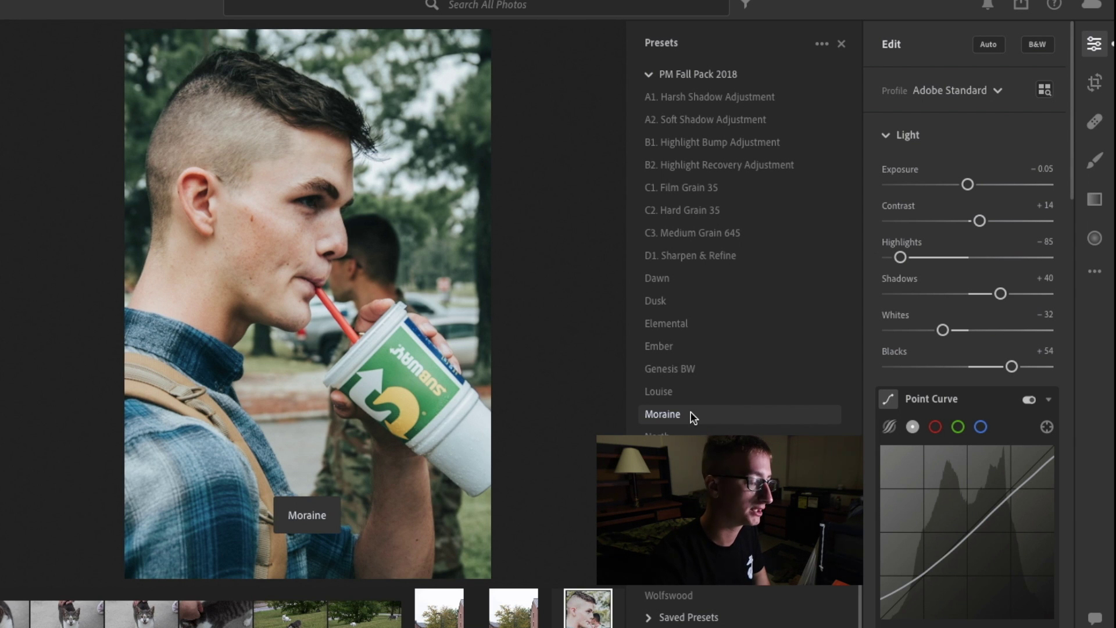
pyautogui.click(695, 399)
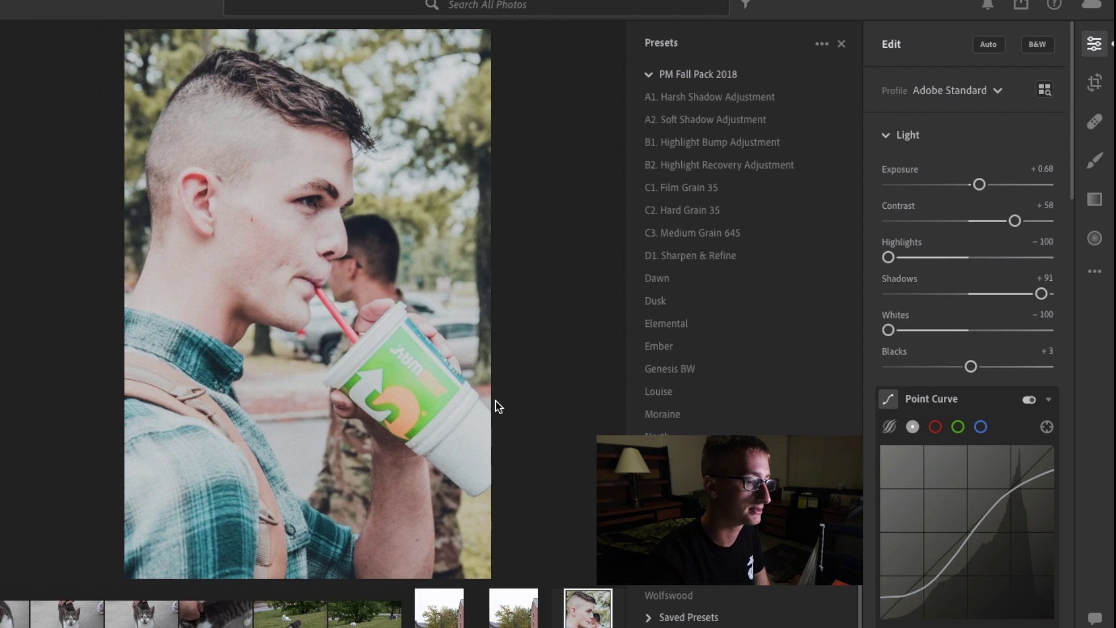
pyautogui.click(669, 368)
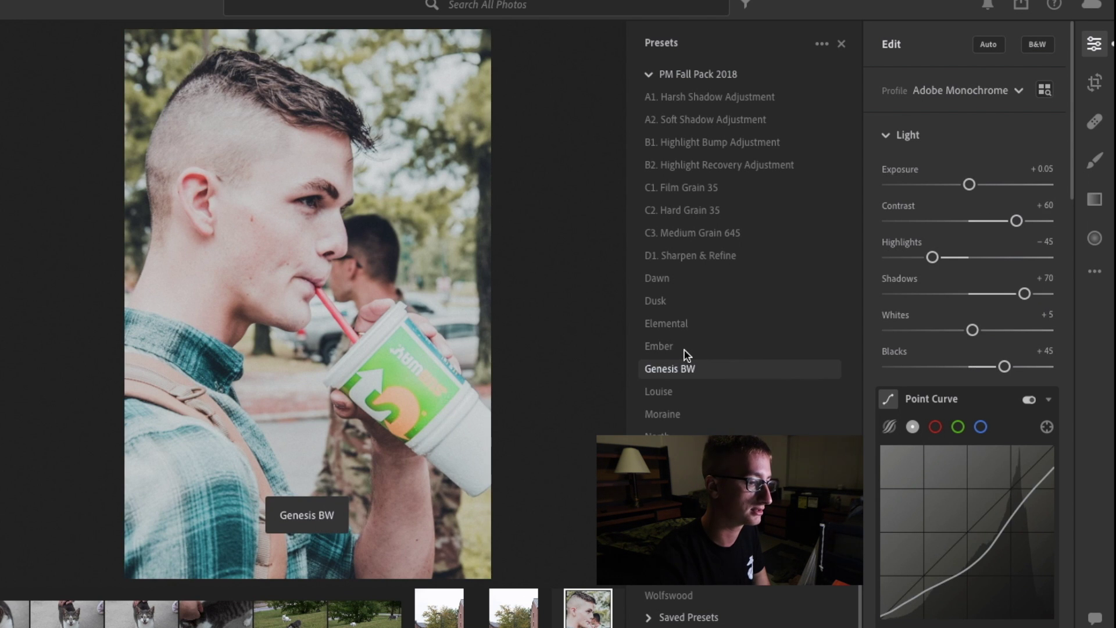
pyautogui.click(683, 348)
# - Preview the North, Ohara and Skyfall presets on the portrait and apply the Wolfswood preset
pyautogui.click(672, 435)
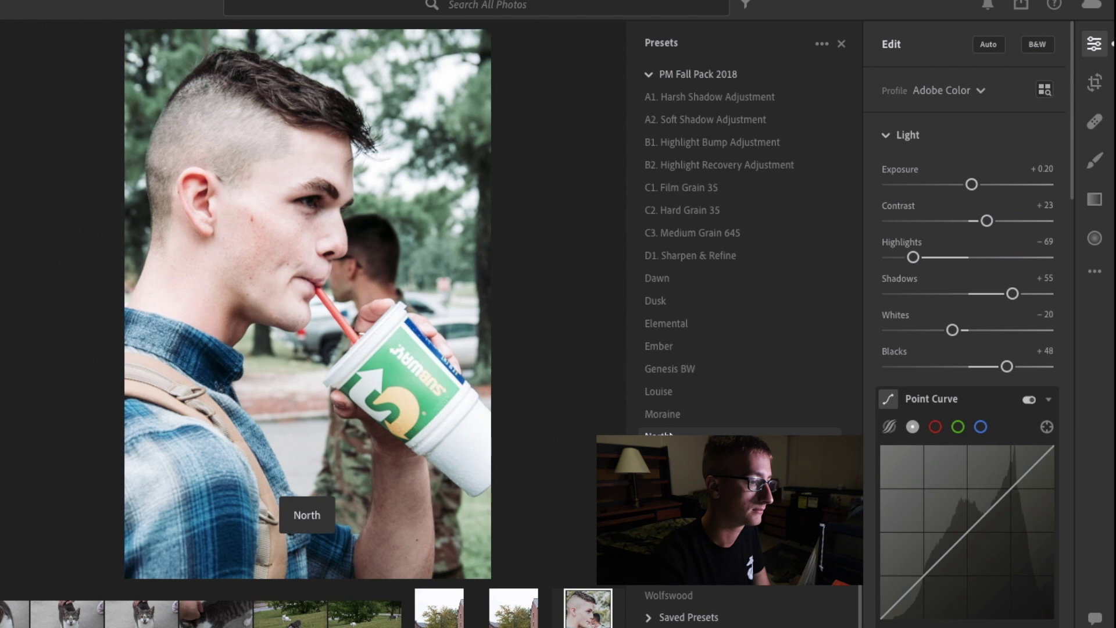
pyautogui.click(669, 458)
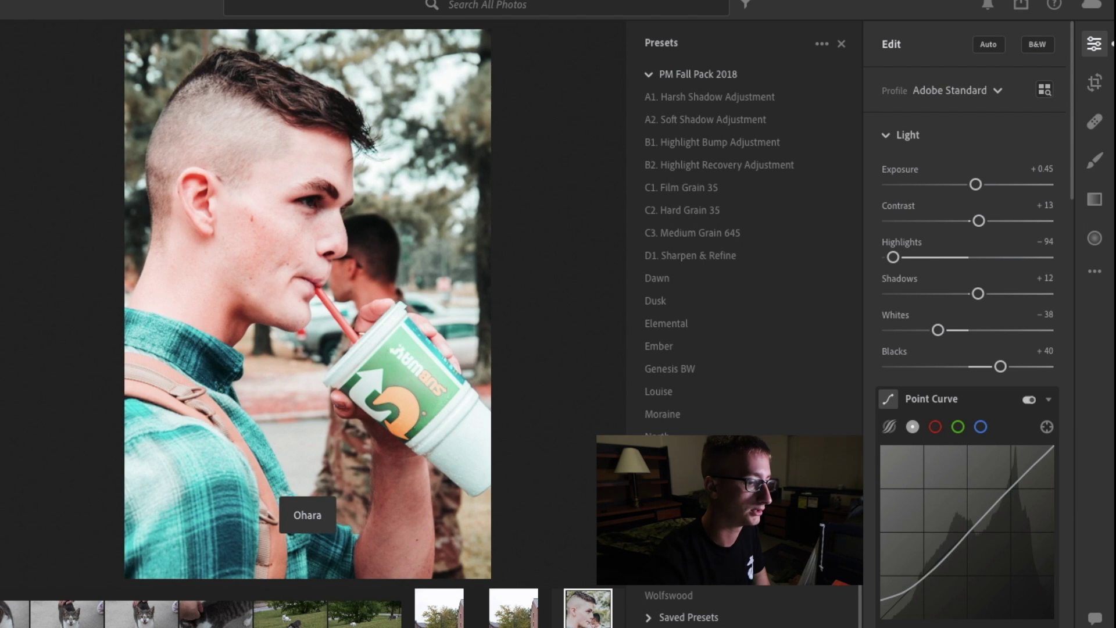
pyautogui.click(669, 479)
pyautogui.click(683, 597)
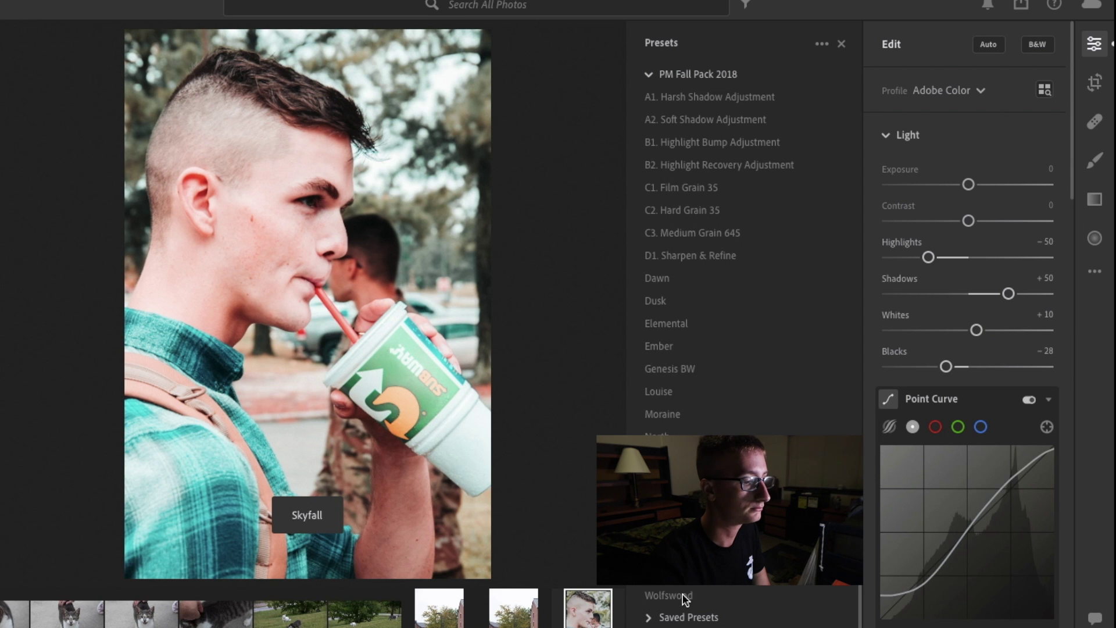
pyautogui.click(685, 599)
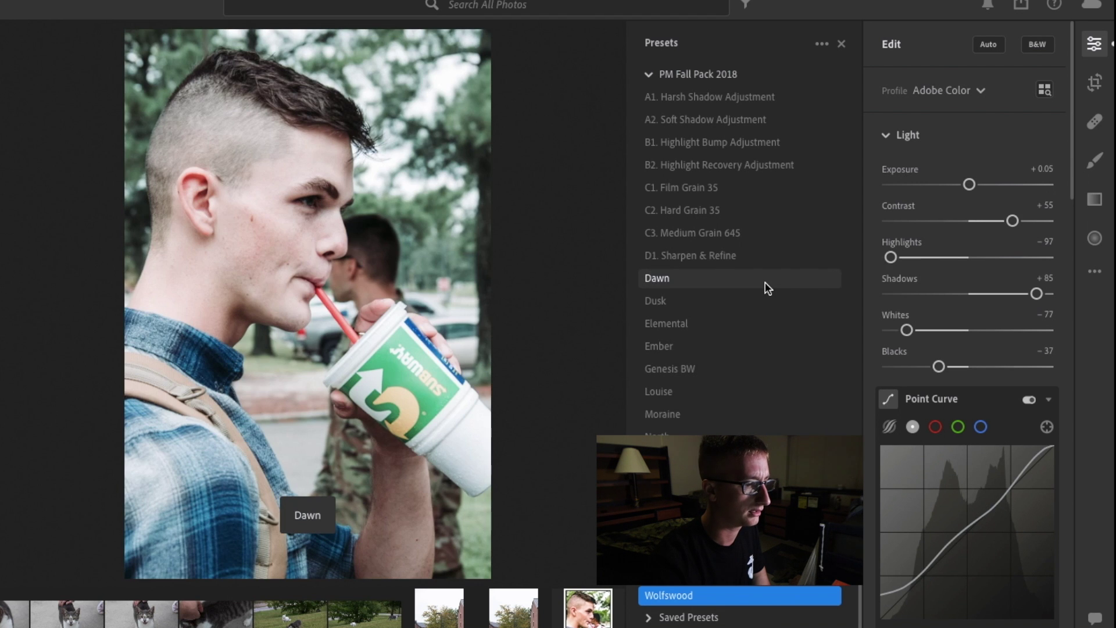
# - Find the PM V3 preset group and preview PM BLUE SHADOWS, PM FULL SEND and PM MOODY COLOUR PUNCH on the portrait
pyautogui.scroll(2, 768, 288)
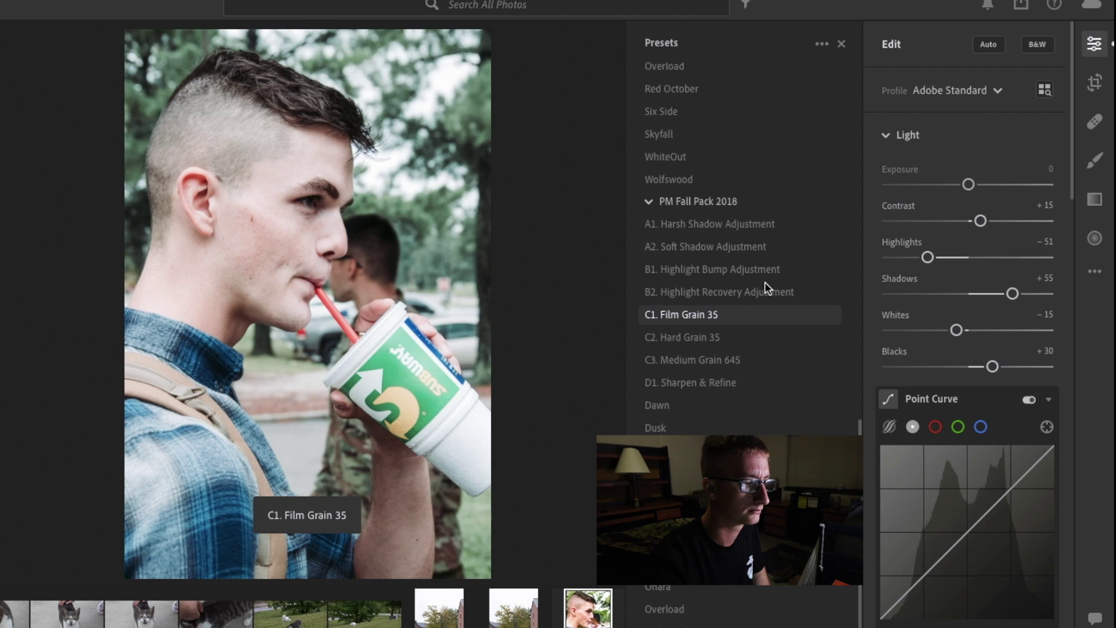
pyautogui.scroll(2, 768, 288)
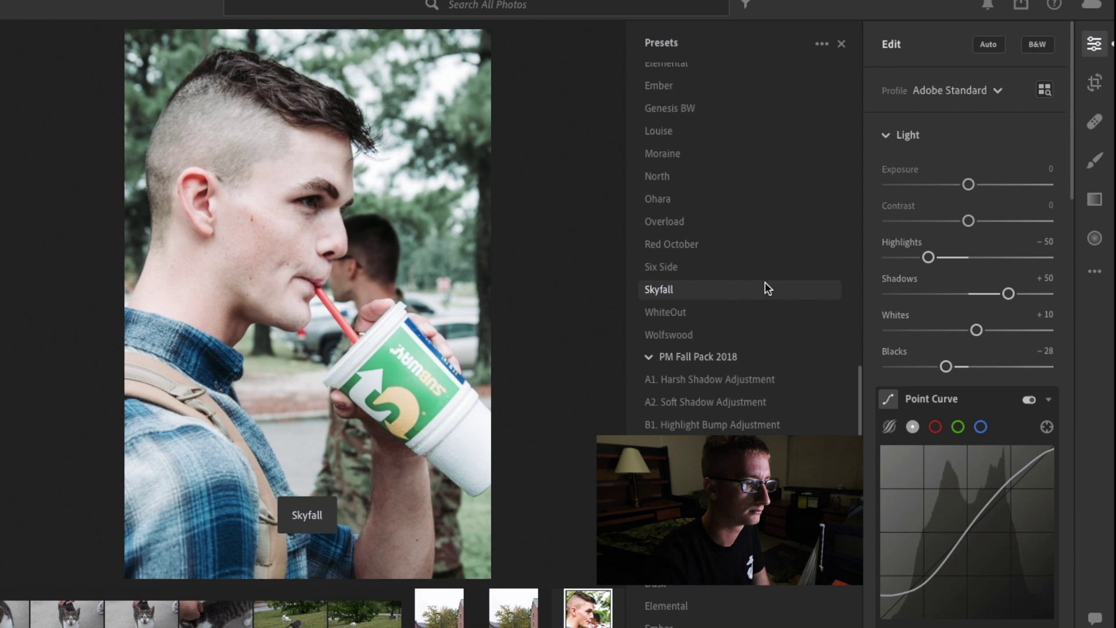
pyautogui.scroll(4, 768, 288)
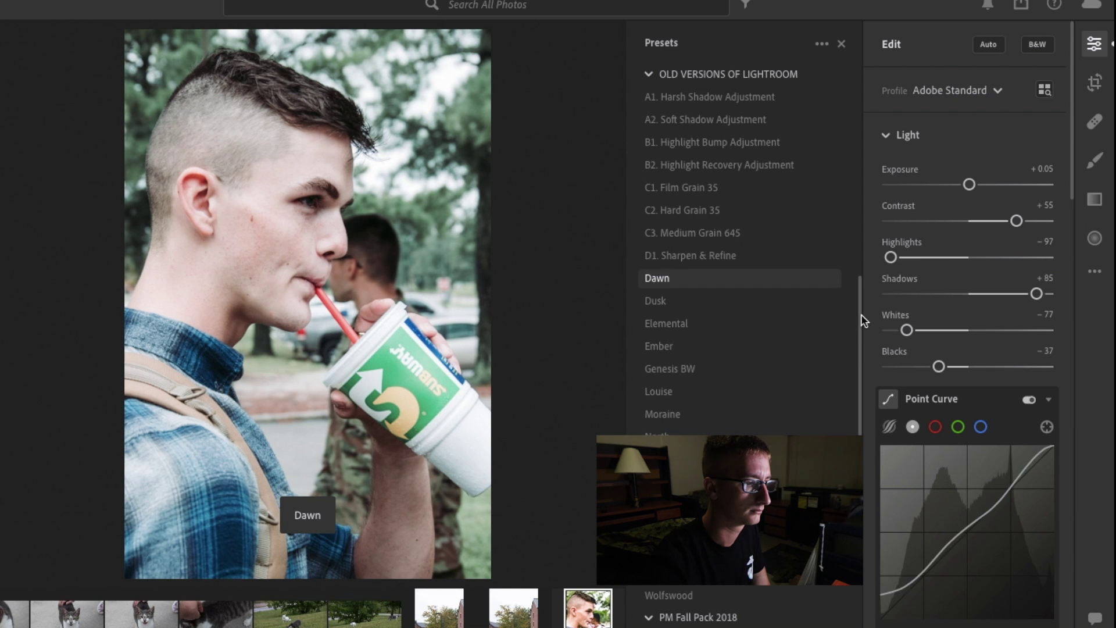
pyautogui.moveTo(861, 314); pyautogui.dragTo(863, 161)
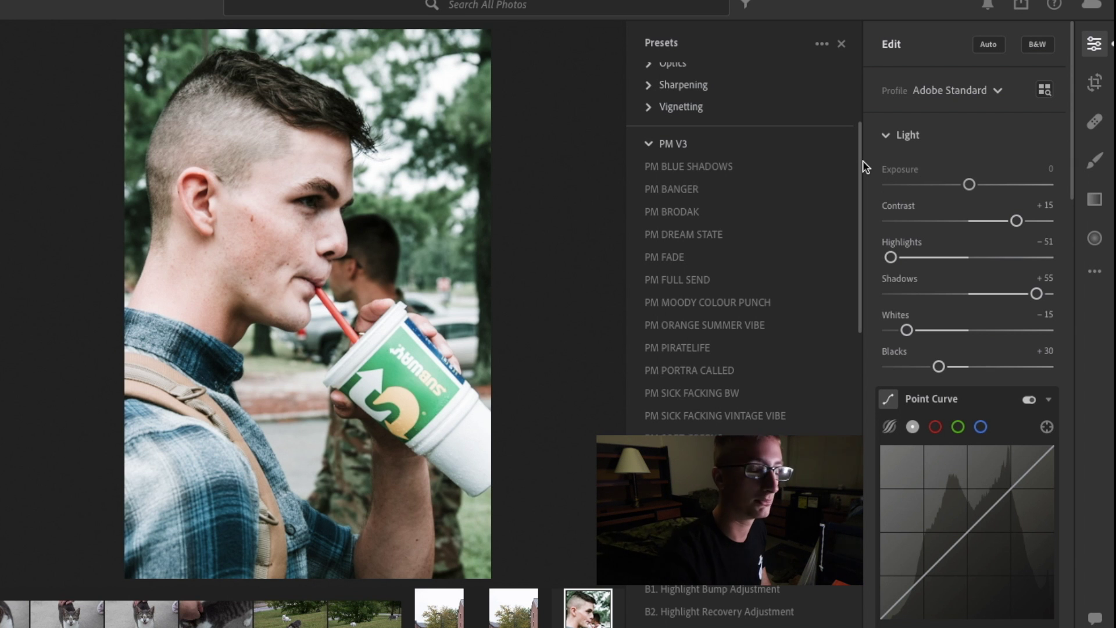
pyautogui.click(721, 168)
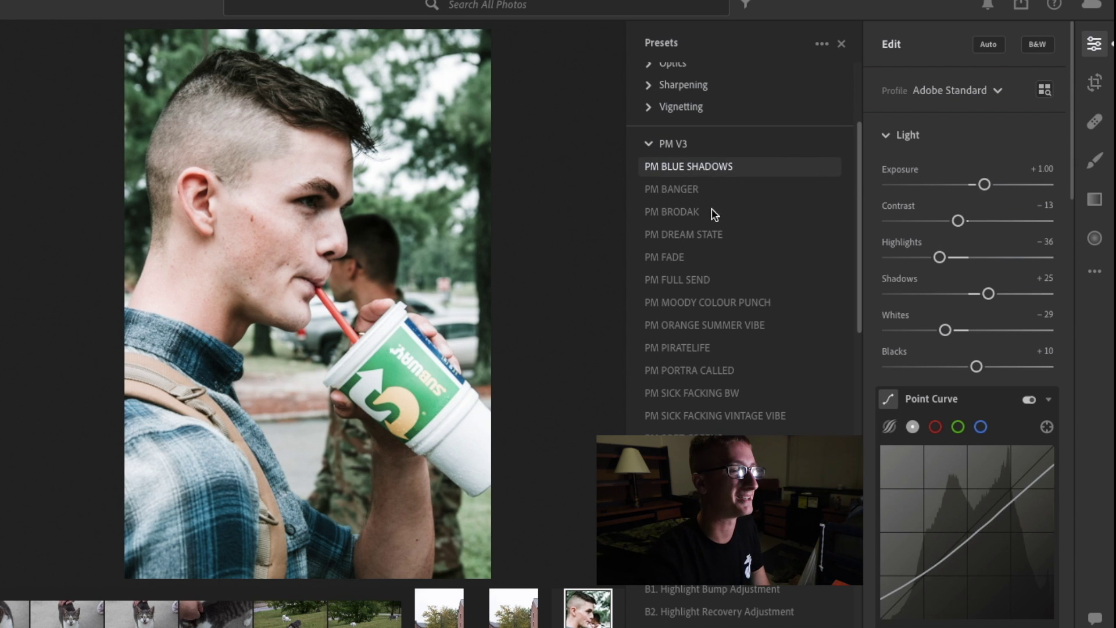
pyautogui.click(714, 283)
pyautogui.click(714, 304)
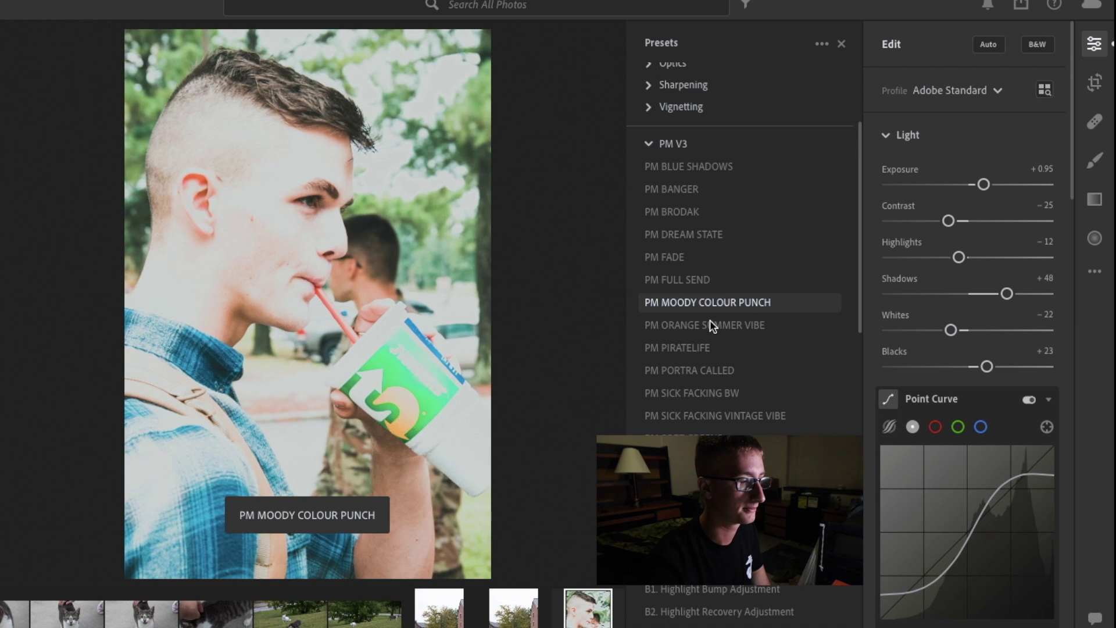
# - Preview PM ORANGE SUMMER VIBE, PM PIRATELIFE, PM SICK FACKING BW and PM BLUE SHADOWS on the portrait
pyautogui.click(711, 324)
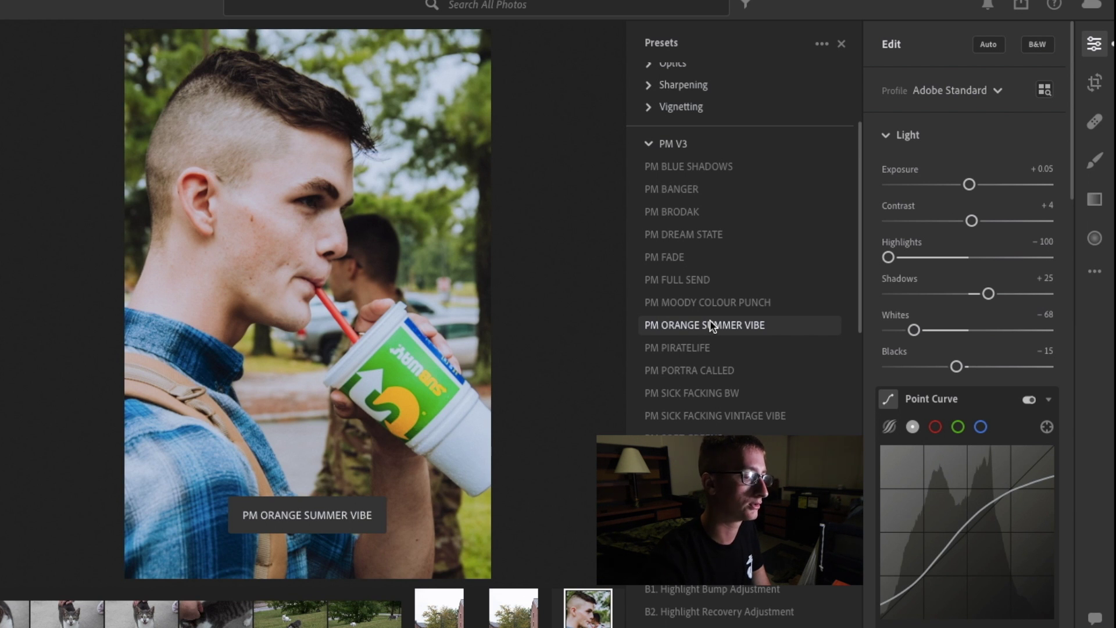
pyautogui.click(692, 348)
pyautogui.click(695, 393)
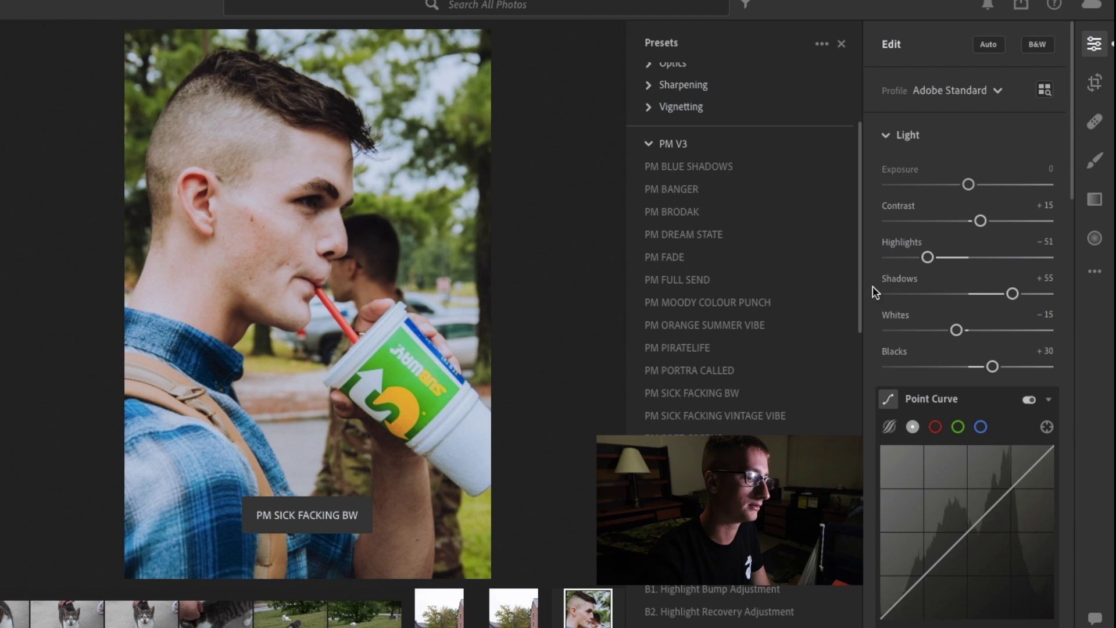
pyautogui.moveTo(858, 254); pyautogui.dragTo(859, 259)
pyautogui.click(703, 145)
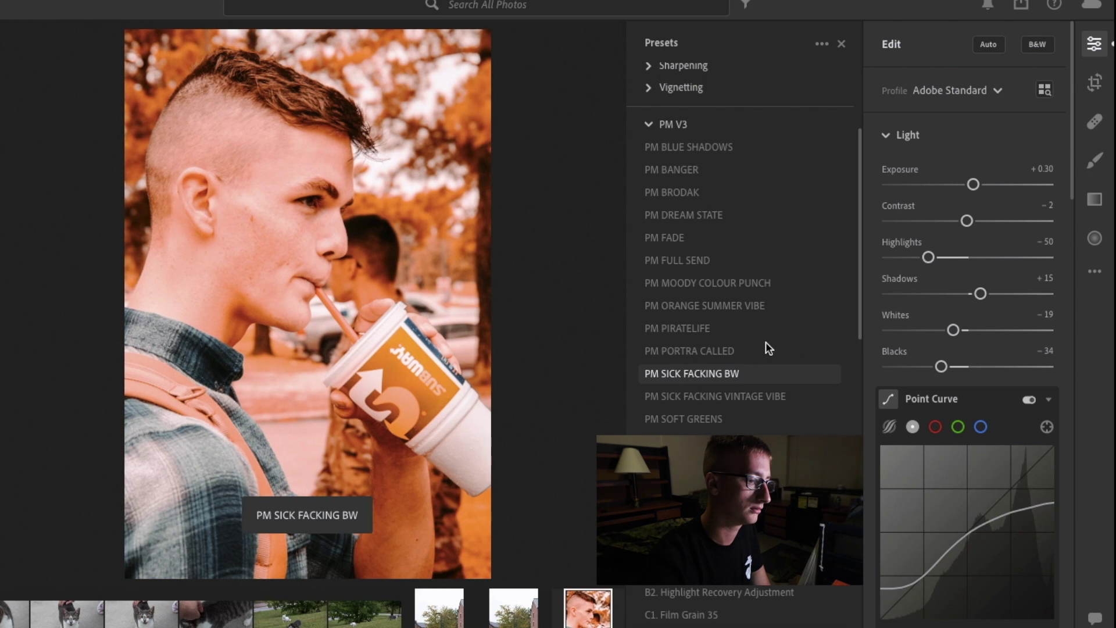
# - Apply the PM PIRATELIFE preset to the portrait and inspect the eye area up close
pyautogui.click(766, 346)
pyautogui.click(772, 334)
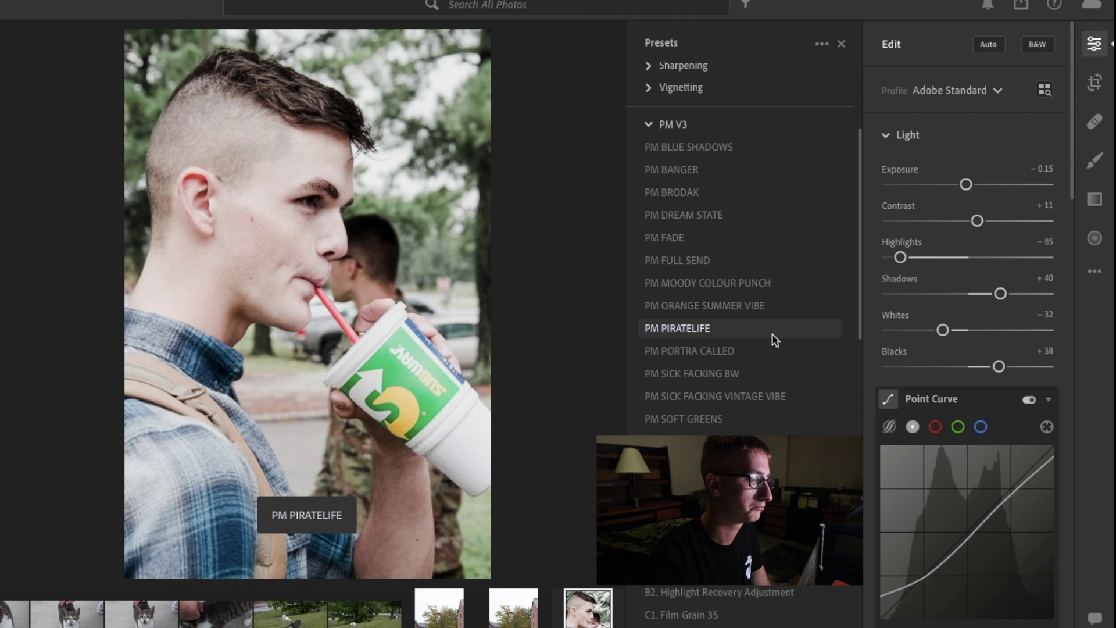
pyautogui.click(772, 334)
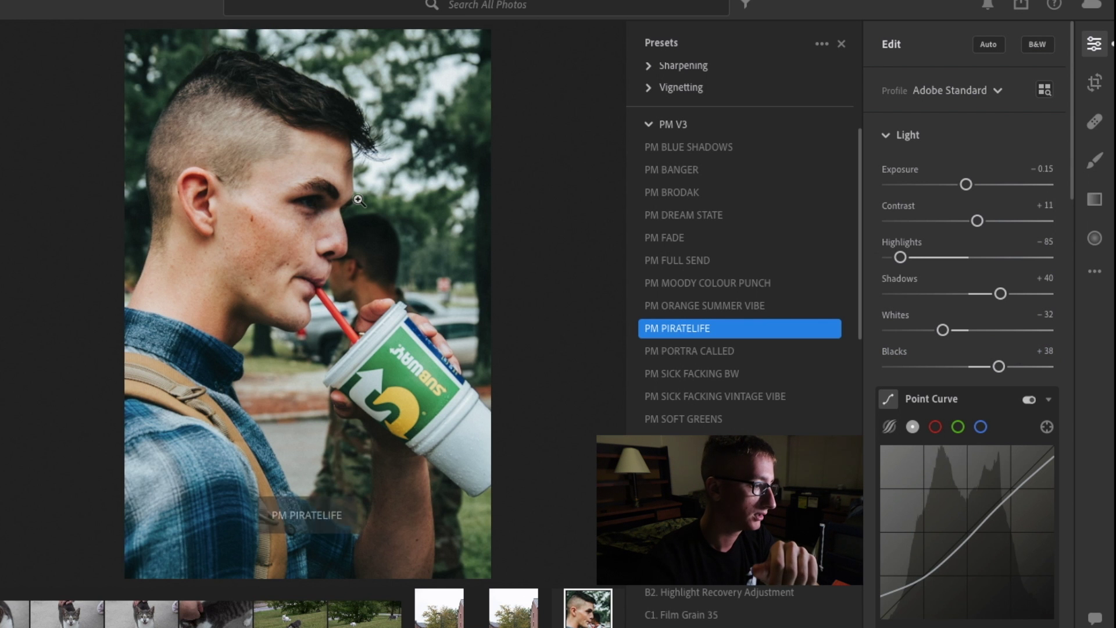
pyautogui.click(321, 207)
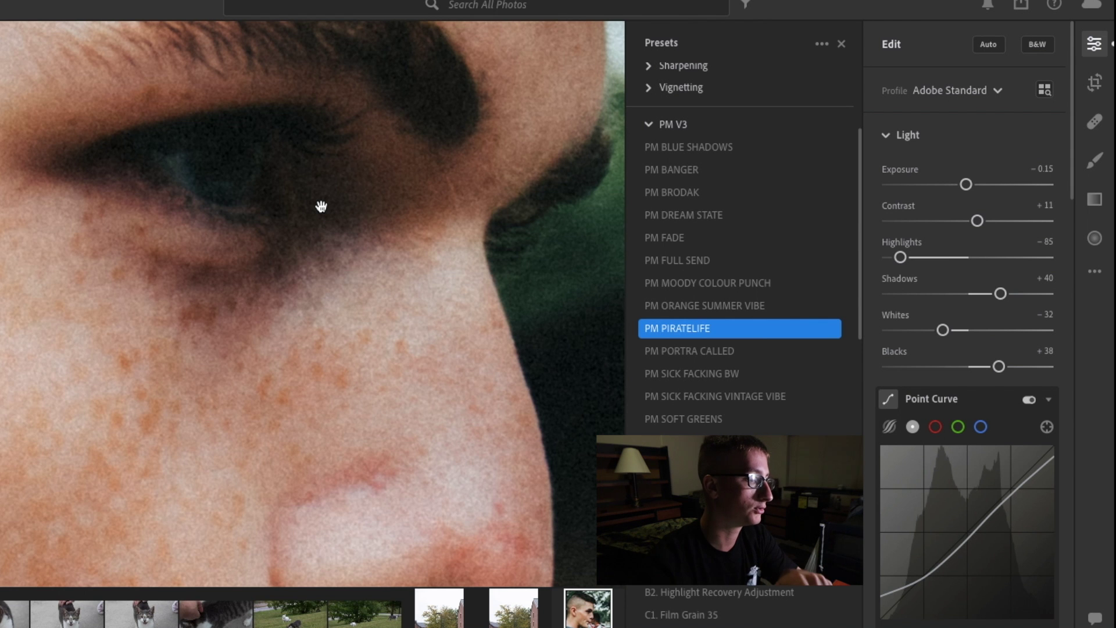
pyautogui.click(321, 207)
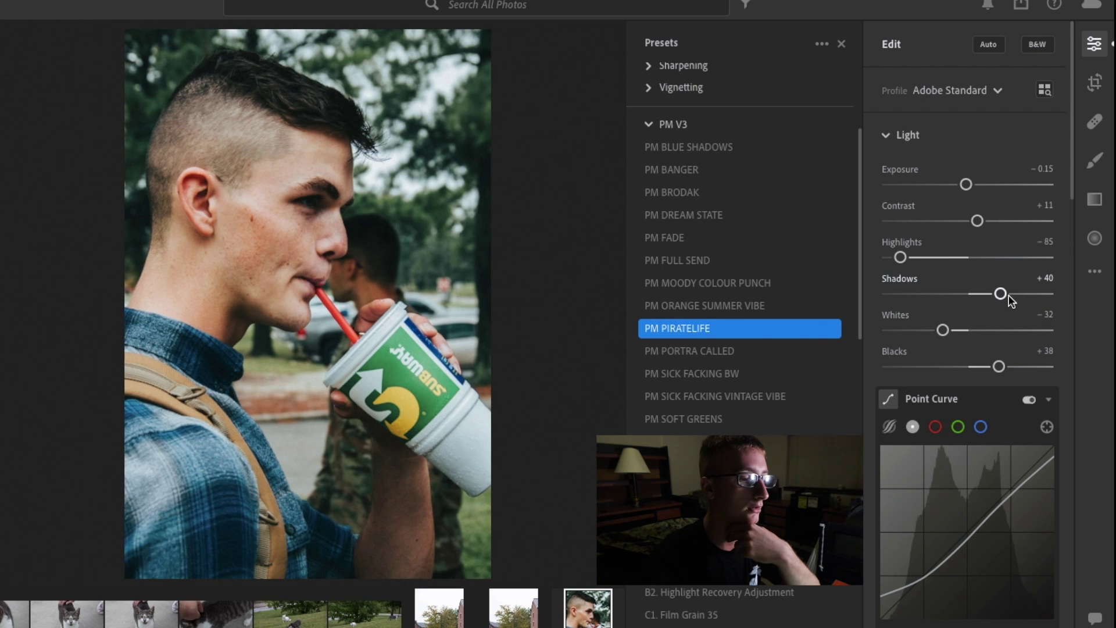
# - Try Shadows at +54 and Blacks at +45 on the portrait, and undo both changes
pyautogui.moveTo(1010, 293); pyautogui.dragTo(1038, 283)
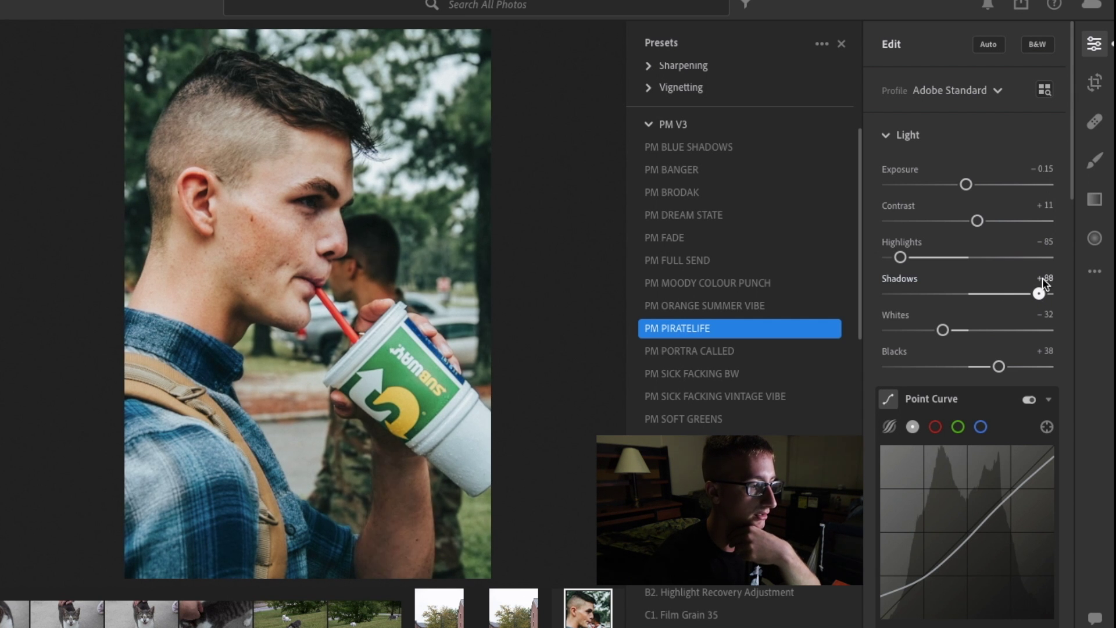
pyautogui.moveTo(1034, 280); pyautogui.dragTo(1015, 284)
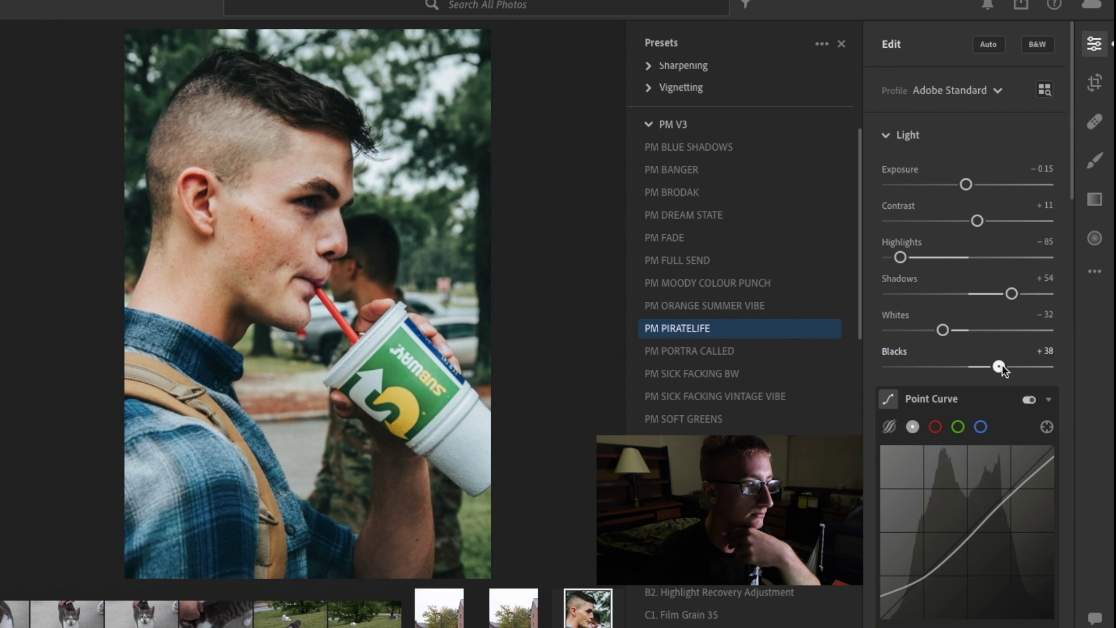
pyautogui.moveTo(1024, 361); pyautogui.dragTo(1008, 364)
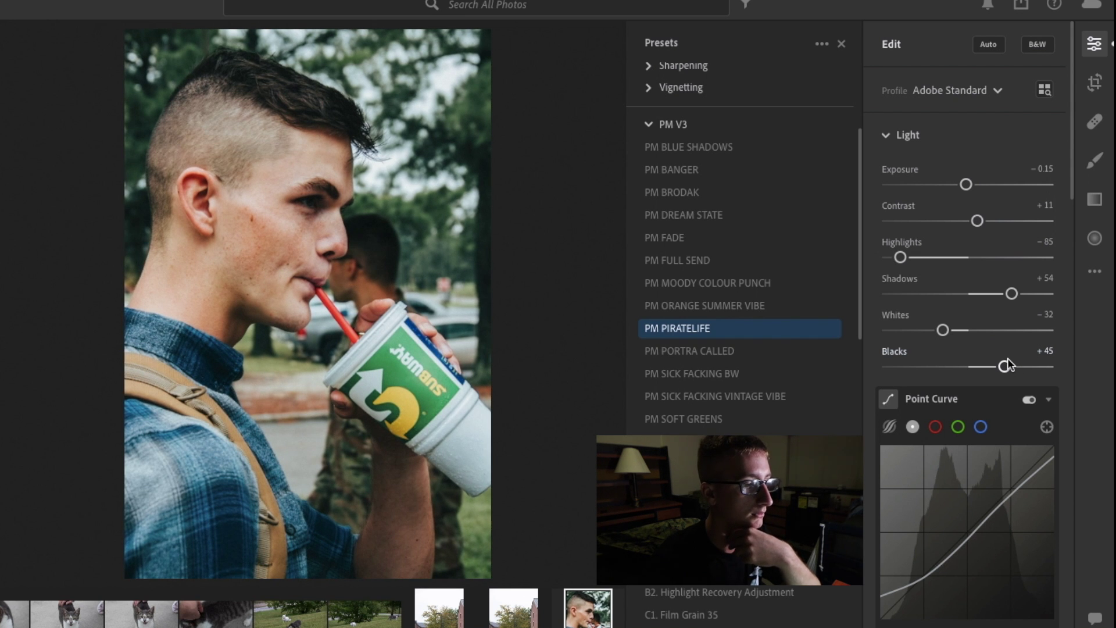
pyautogui.hotkey('ctrl', 'z')
pyautogui.hotkey('ctrl', 'z')
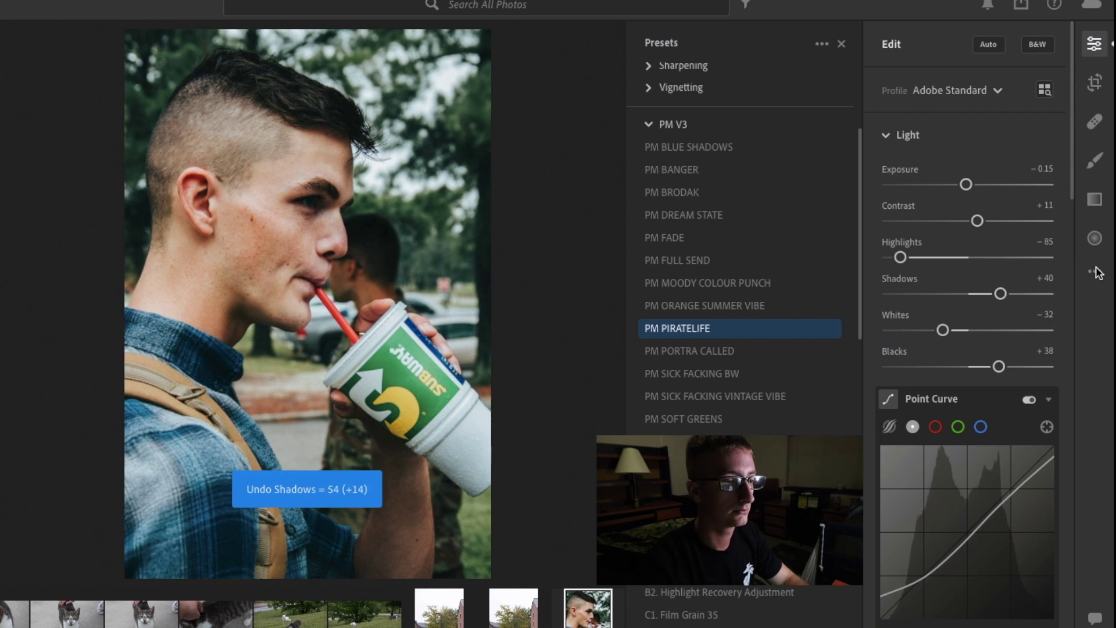
# - Add a small radial gradient around the man's eye and set its Shadows to +55
pyautogui.click(1095, 237)
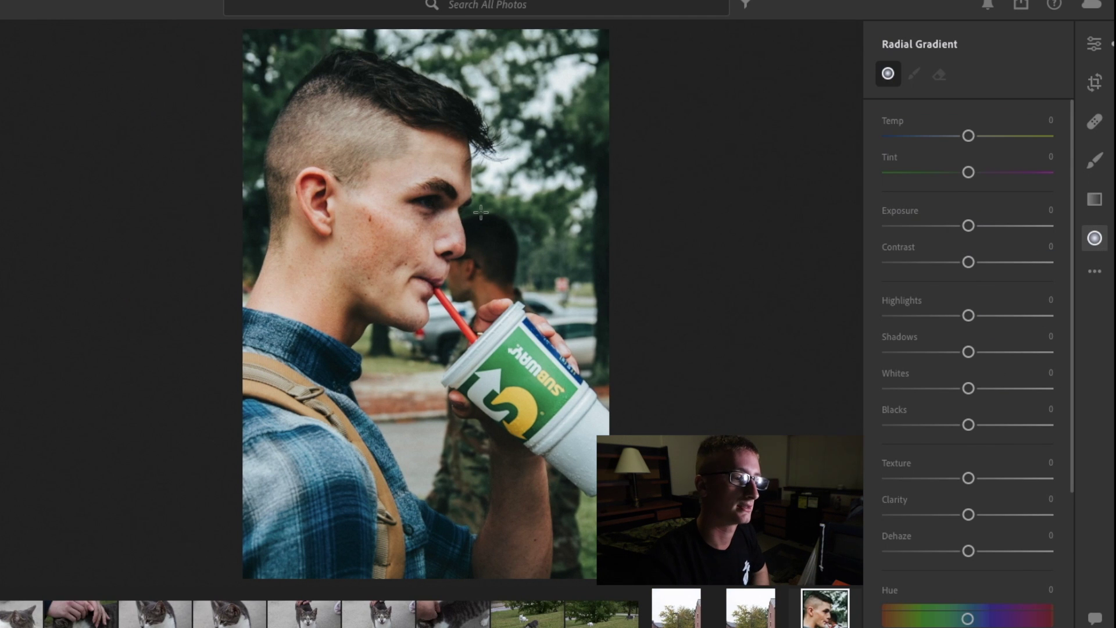
pyautogui.moveTo(415, 192)
pyautogui.mouseDown()
pyautogui.moveTo(441, 212)
pyautogui.moveTo(429, 206)
pyautogui.mouseUp()
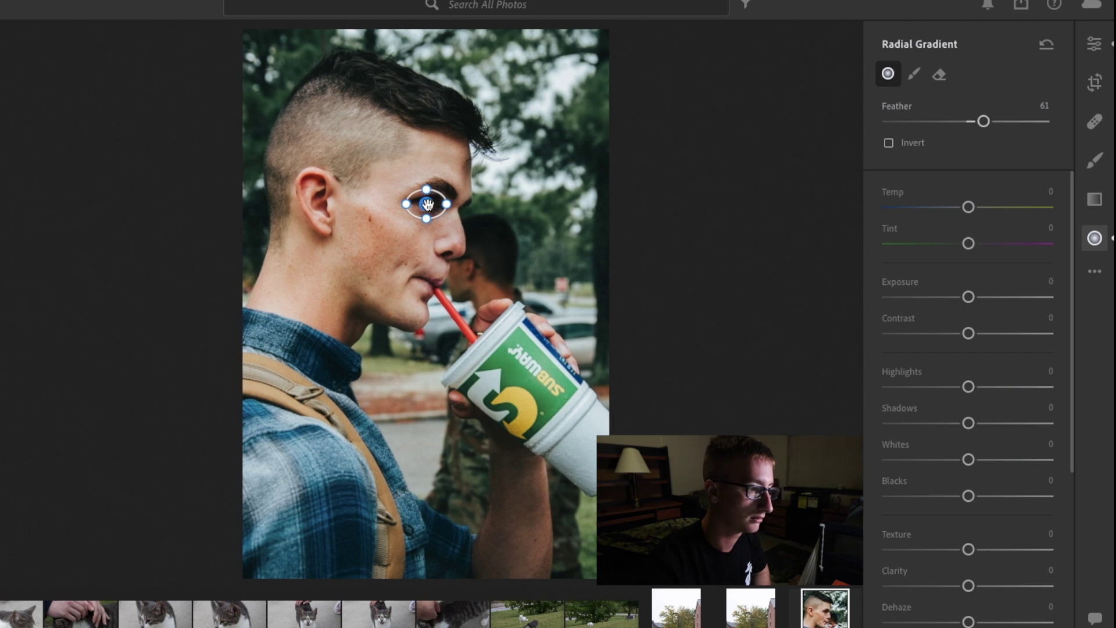
pyautogui.moveTo(427, 204); pyautogui.dragTo(428, 203)
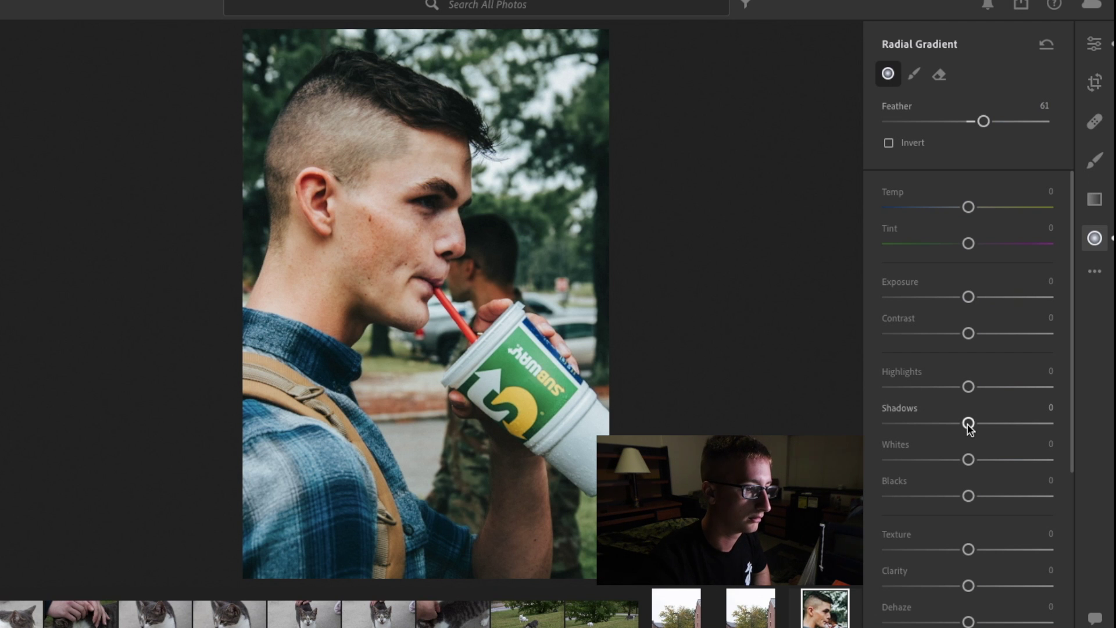
pyautogui.moveTo(968, 426); pyautogui.dragTo(1012, 423)
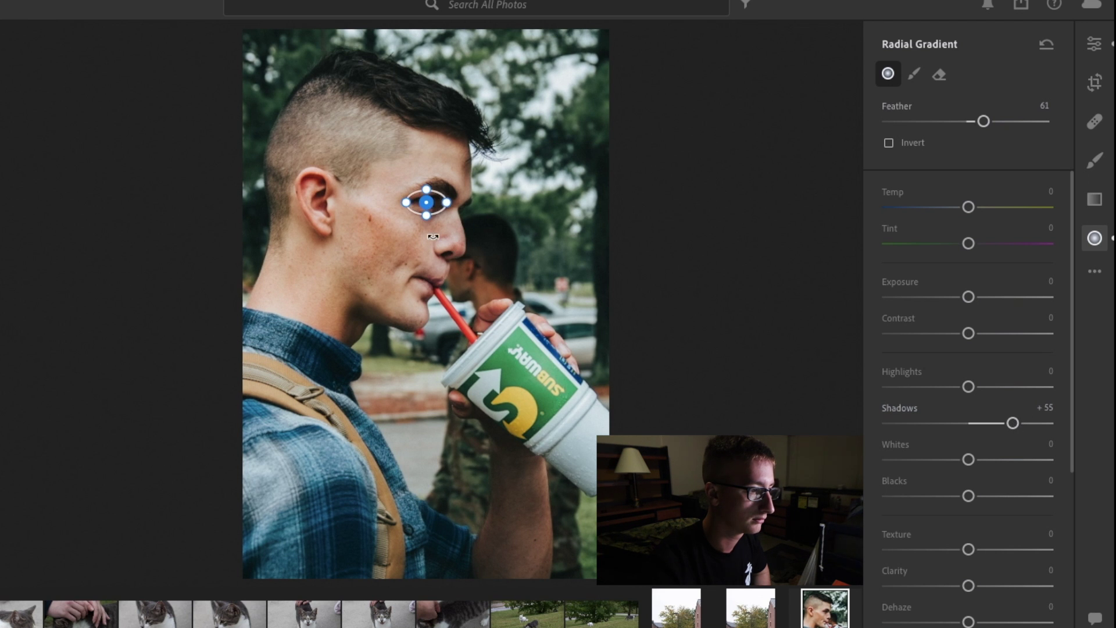
# - Enlarge and recentre the radial gradient over the eye and reduce its Shadows to +9
pyautogui.press('z')
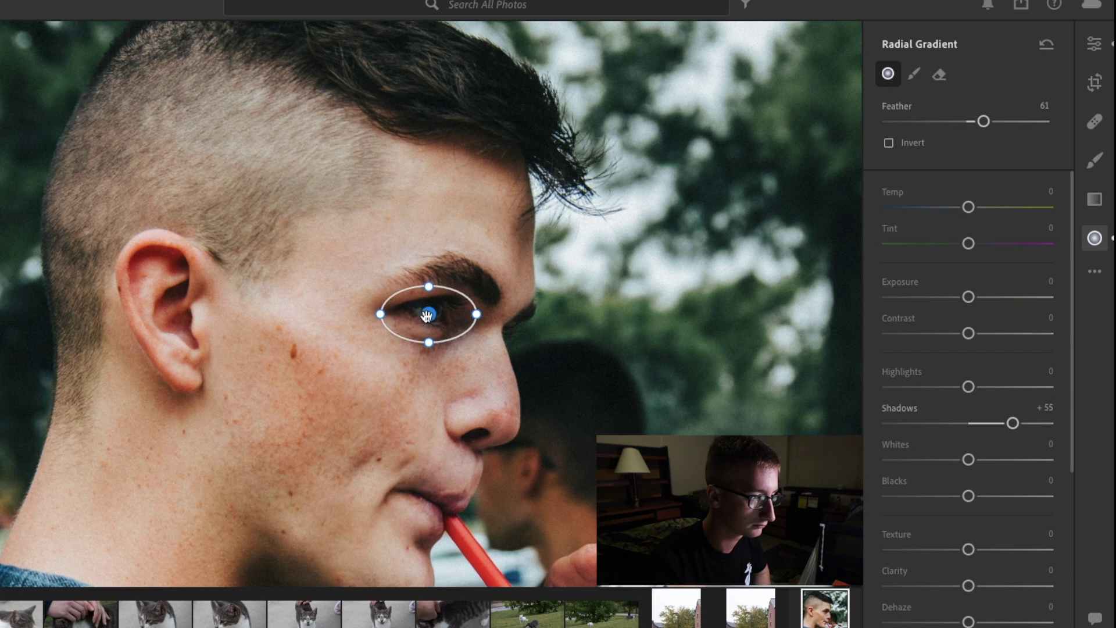
pyautogui.moveTo(427, 316)
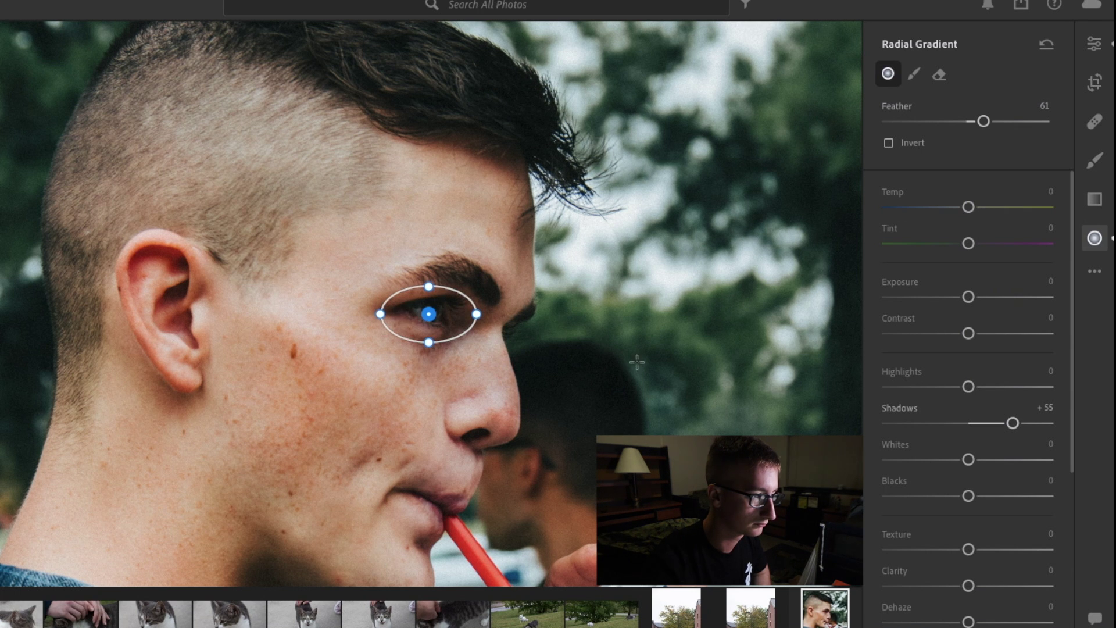
pyautogui.moveTo(477, 314); pyautogui.dragTo(486, 315)
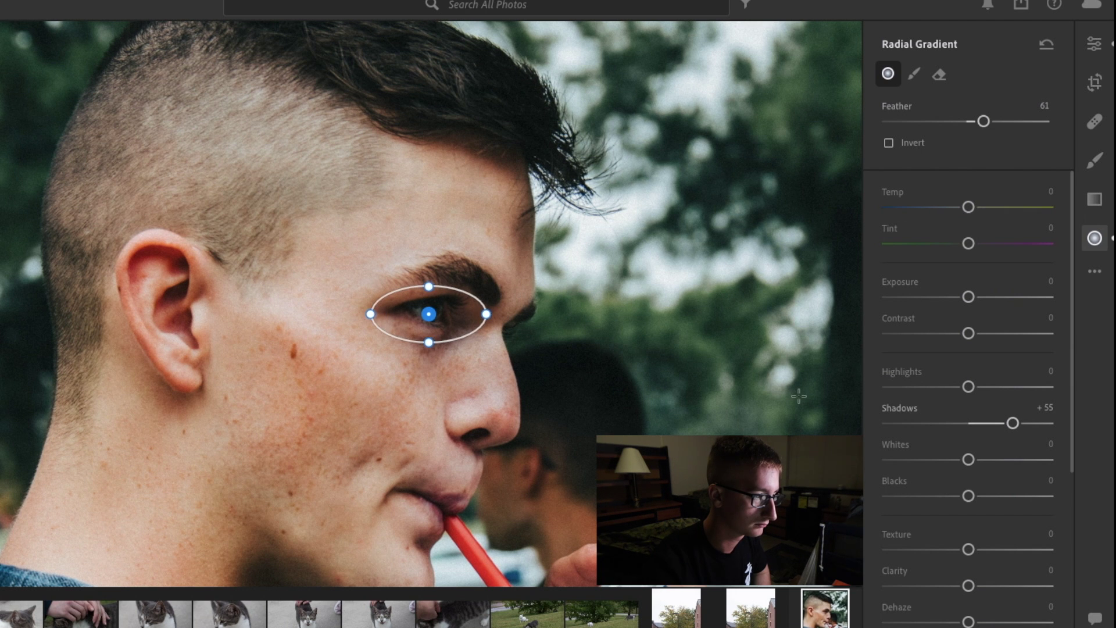
pyautogui.click(974, 423)
pyautogui.moveTo(974, 424); pyautogui.dragTo(976, 426)
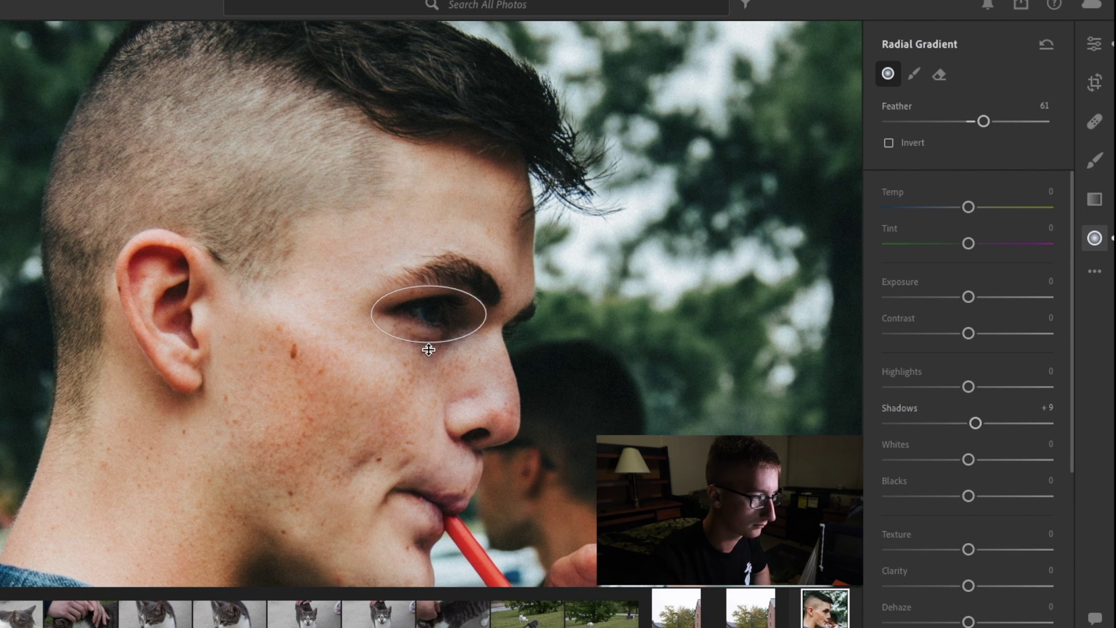
pyautogui.moveTo(429, 349); pyautogui.dragTo(430, 359)
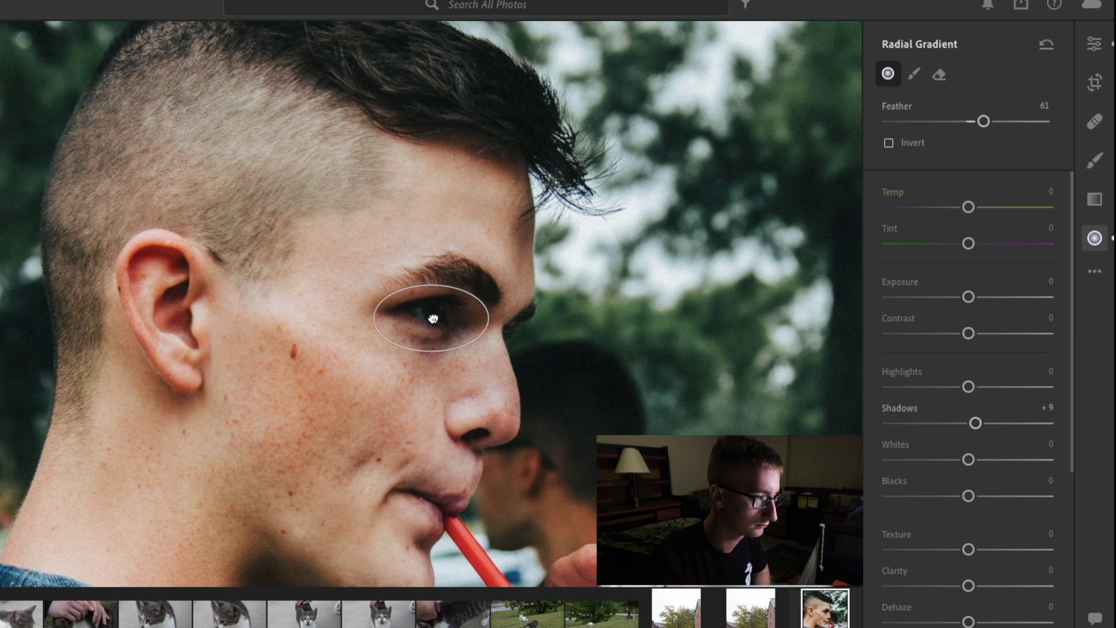
pyautogui.click(436, 319)
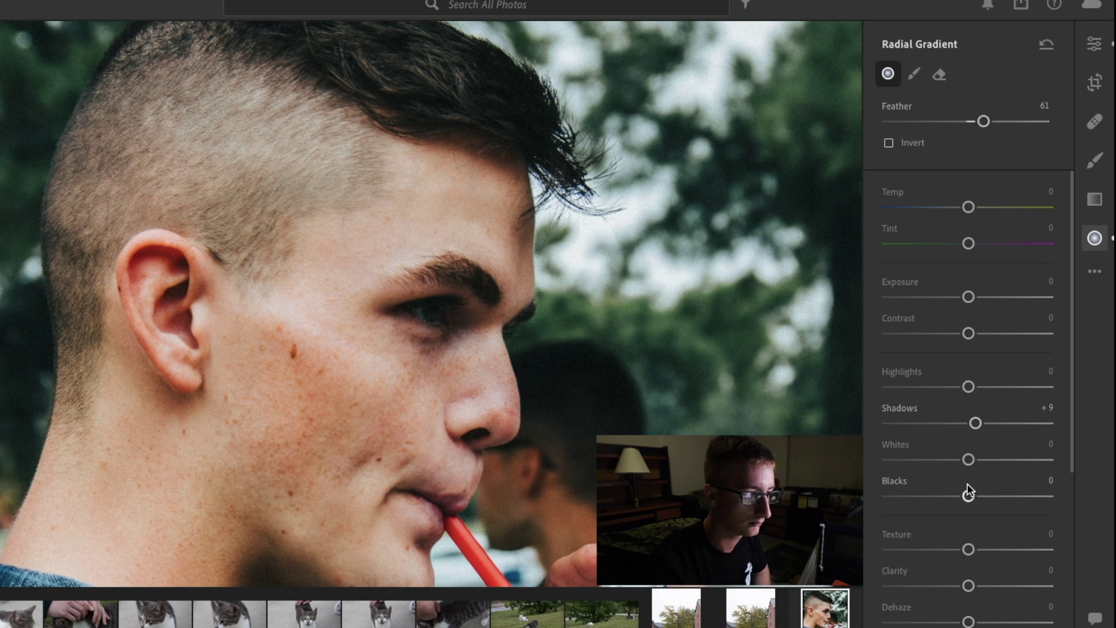
# - Try Blacks at -3 on the eye gradient, reset it, and view the whole portrait
pyautogui.moveTo(968, 496)
pyautogui.mouseDown()
pyautogui.moveTo(979, 497)
pyautogui.moveTo(966, 497)
pyautogui.mouseUp()
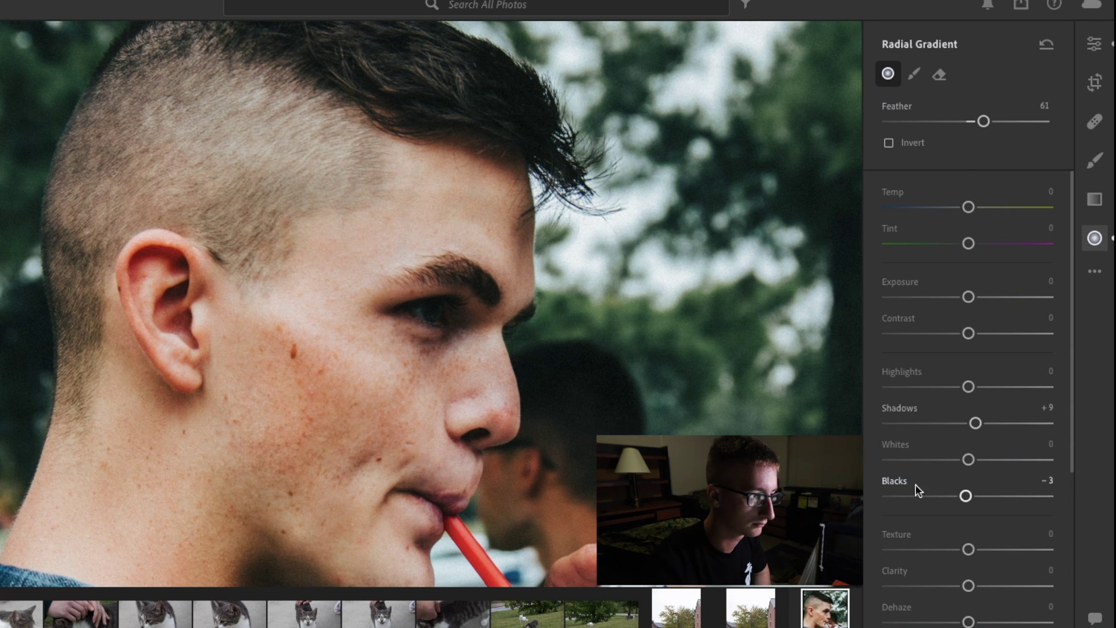
pyautogui.doubleClick(897, 479)
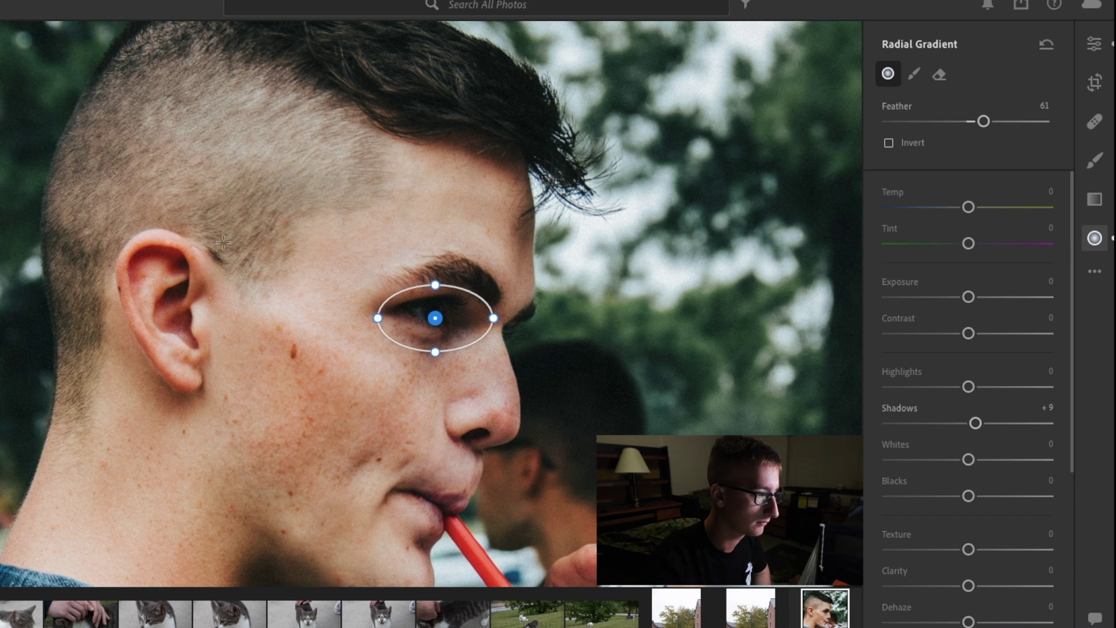
pyautogui.press('z')
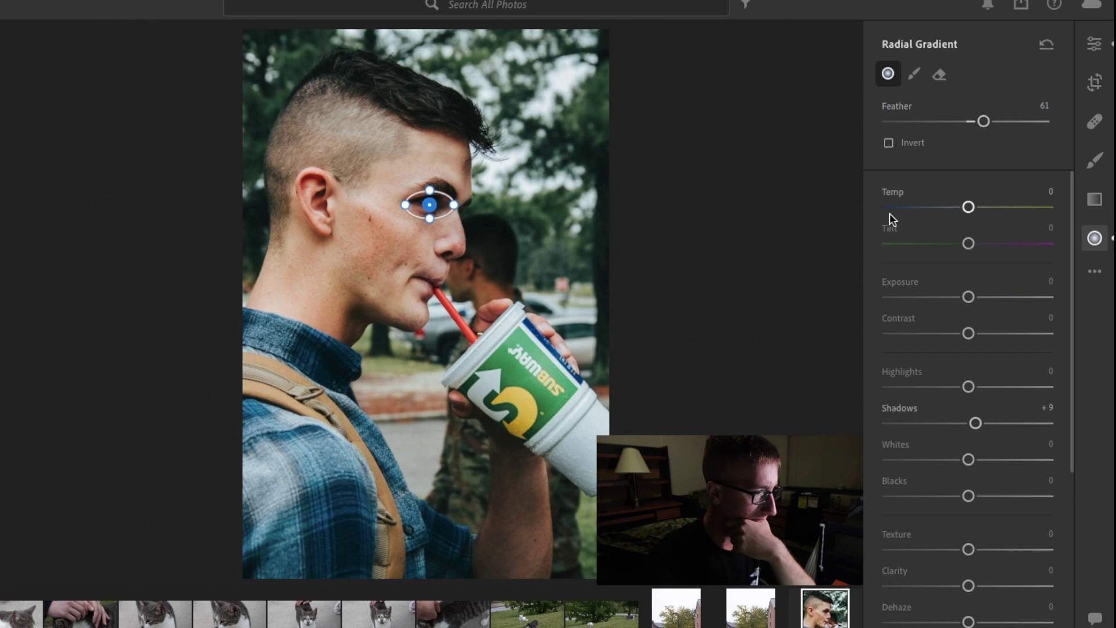
# - Return to the global edits and set the portrait's Contrast to +18 and Exposure to +0.10
pyautogui.click(1095, 45)
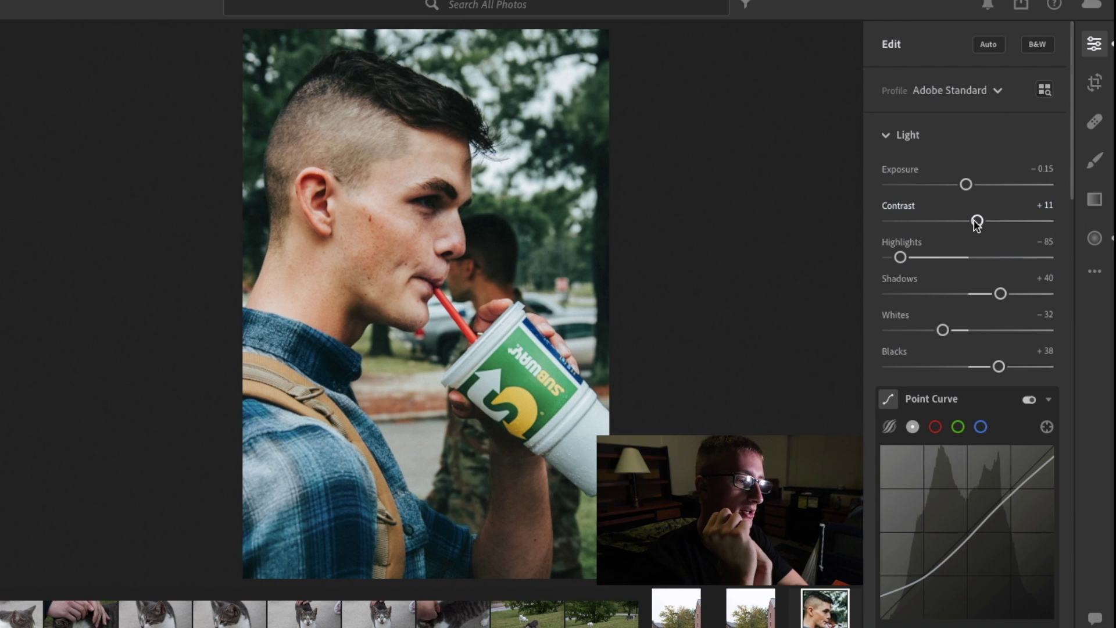
pyautogui.doubleClick(905, 202)
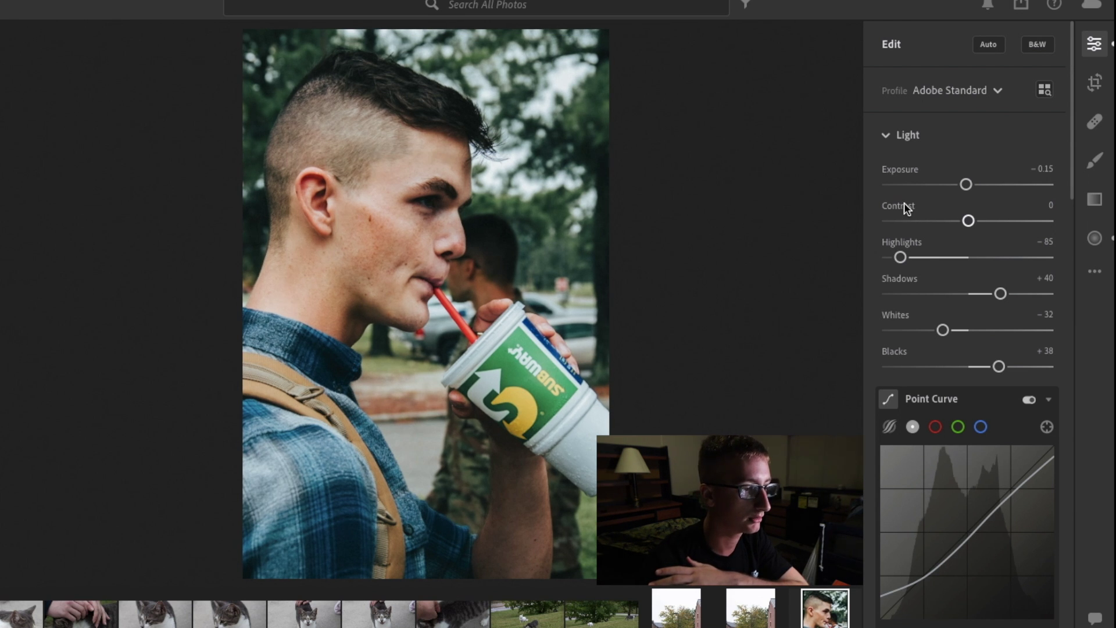
pyautogui.click(1004, 221)
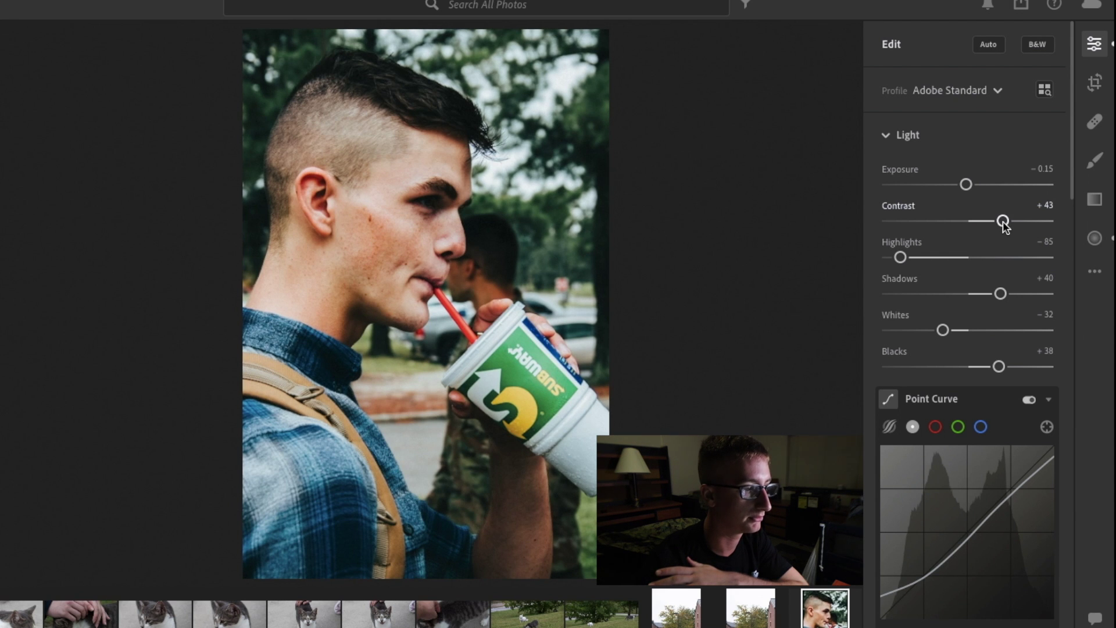
pyautogui.moveTo(1003, 221)
pyautogui.mouseDown()
pyautogui.moveTo(1059, 231)
pyautogui.moveTo(988, 227)
pyautogui.mouseUp()
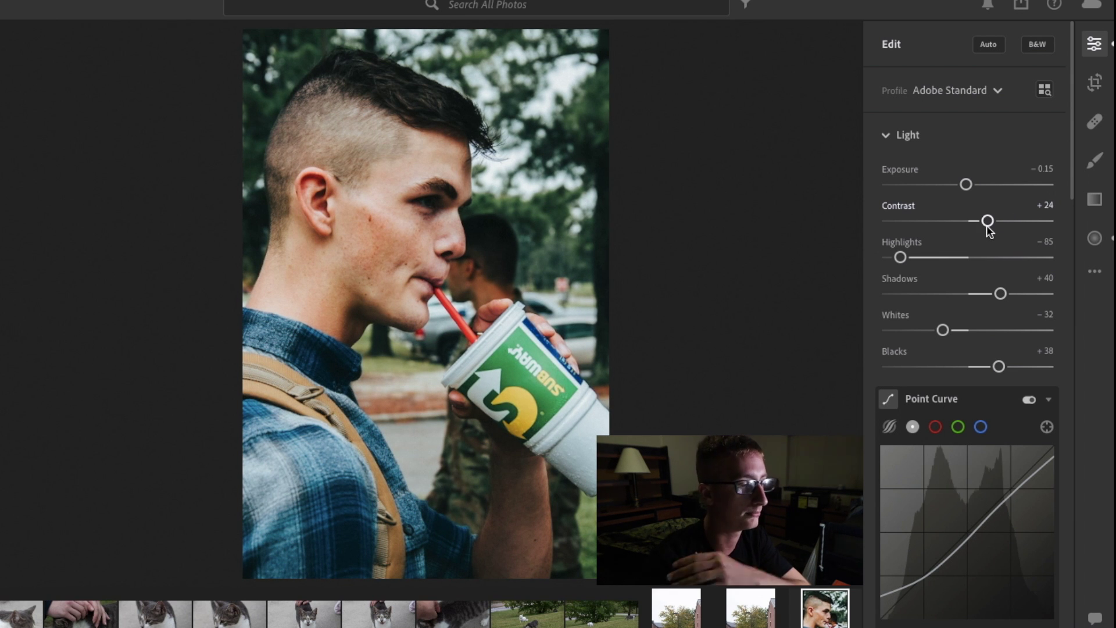
pyautogui.moveTo(988, 227); pyautogui.dragTo(990, 230)
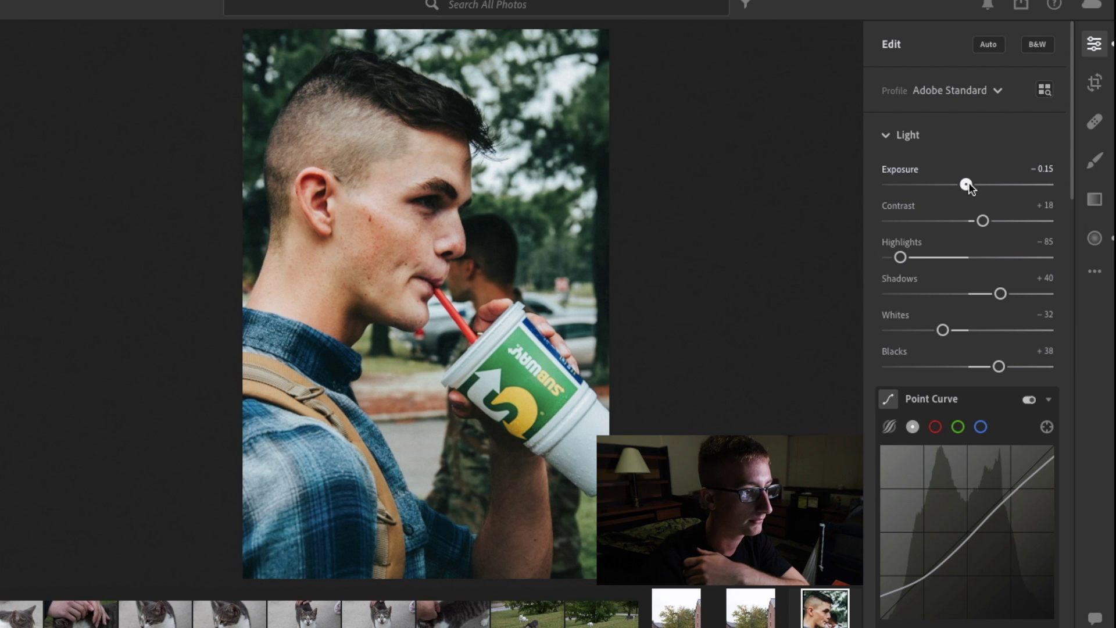
pyautogui.moveTo(968, 182); pyautogui.dragTo(972, 182)
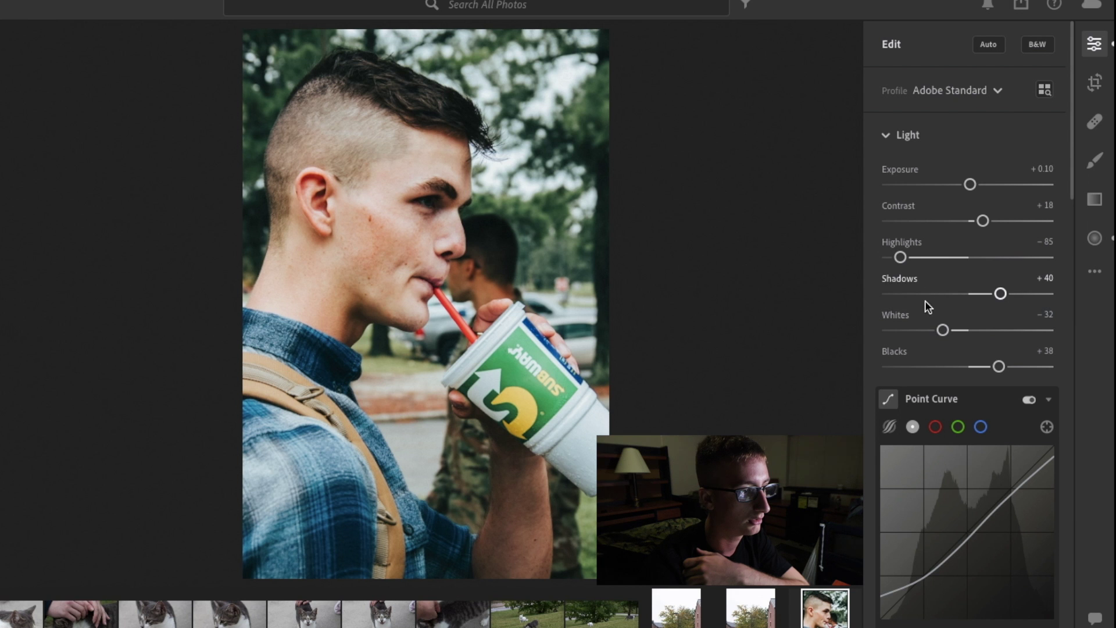
# - Try Whites at -50 and revert it, and set Highlights to -100 and Shadows to +16
pyautogui.moveTo(942, 330)
pyautogui.mouseDown()
pyautogui.moveTo(890, 331)
pyautogui.moveTo(928, 330)
pyautogui.mouseUp()
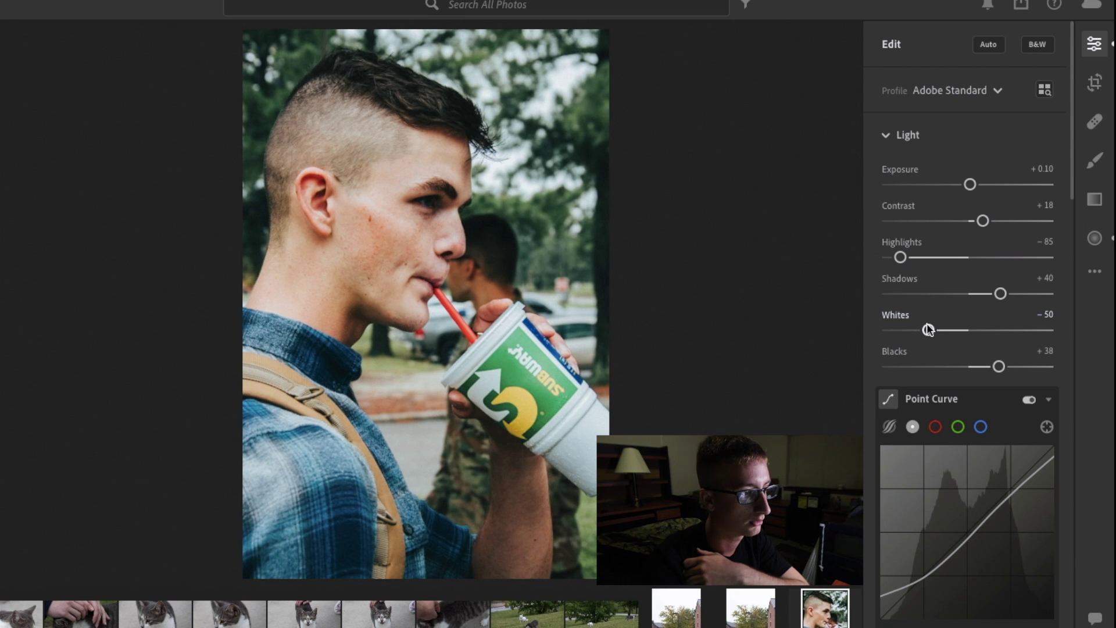
pyautogui.hotkey('ctrl', 'z')
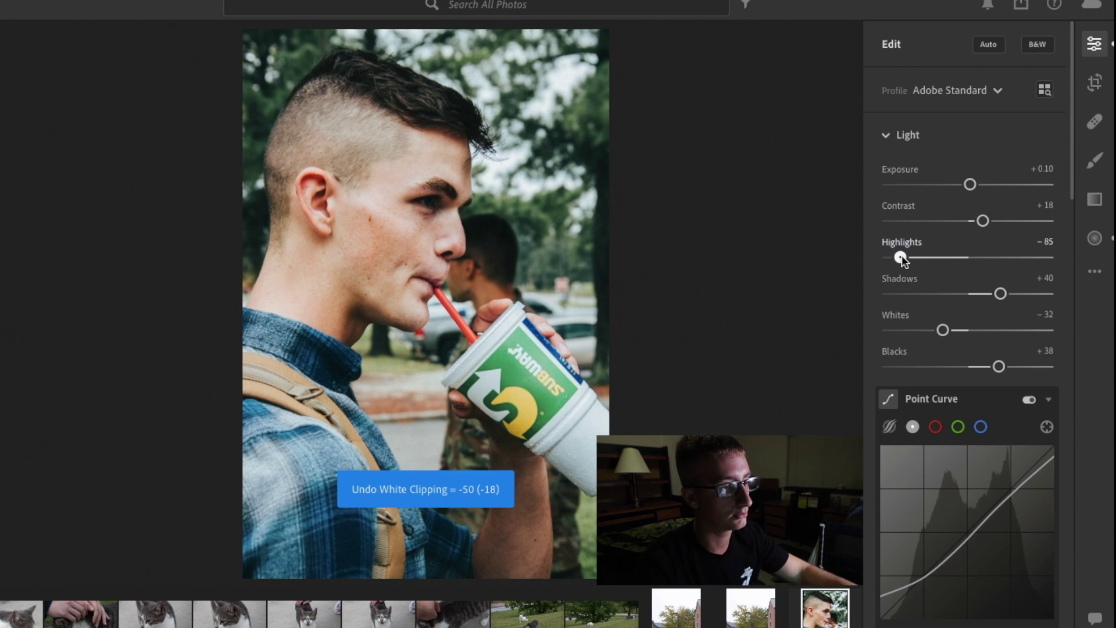
pyautogui.moveTo(901, 257); pyautogui.dragTo(864, 257)
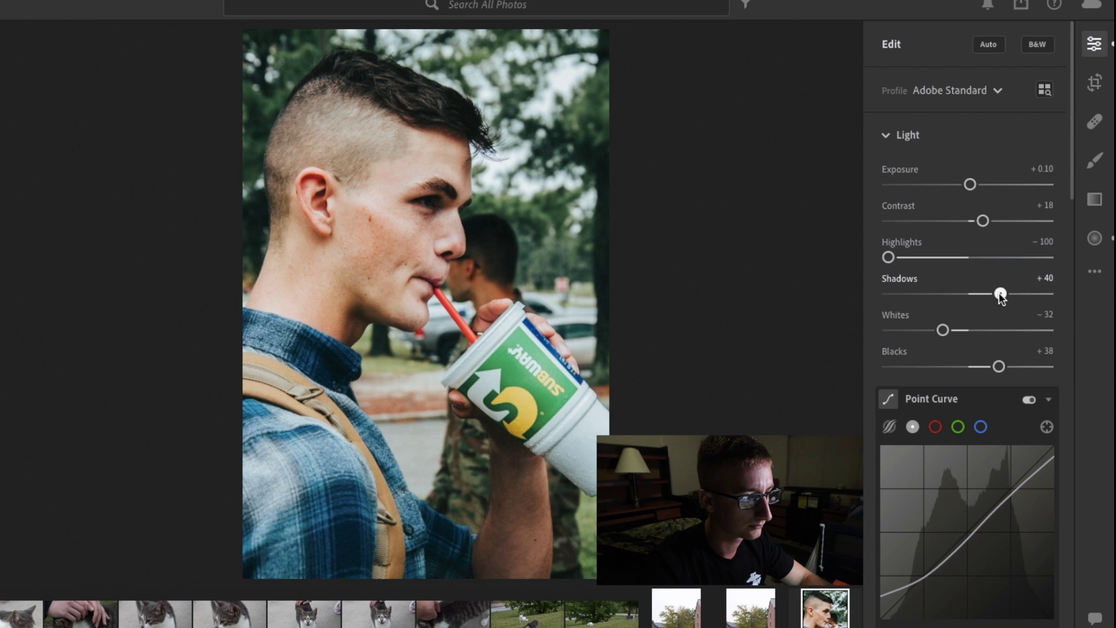
pyautogui.moveTo(999, 293)
pyautogui.mouseDown()
pyautogui.moveTo(980, 291)
pyautogui.moveTo(981, 301)
pyautogui.mouseUp()
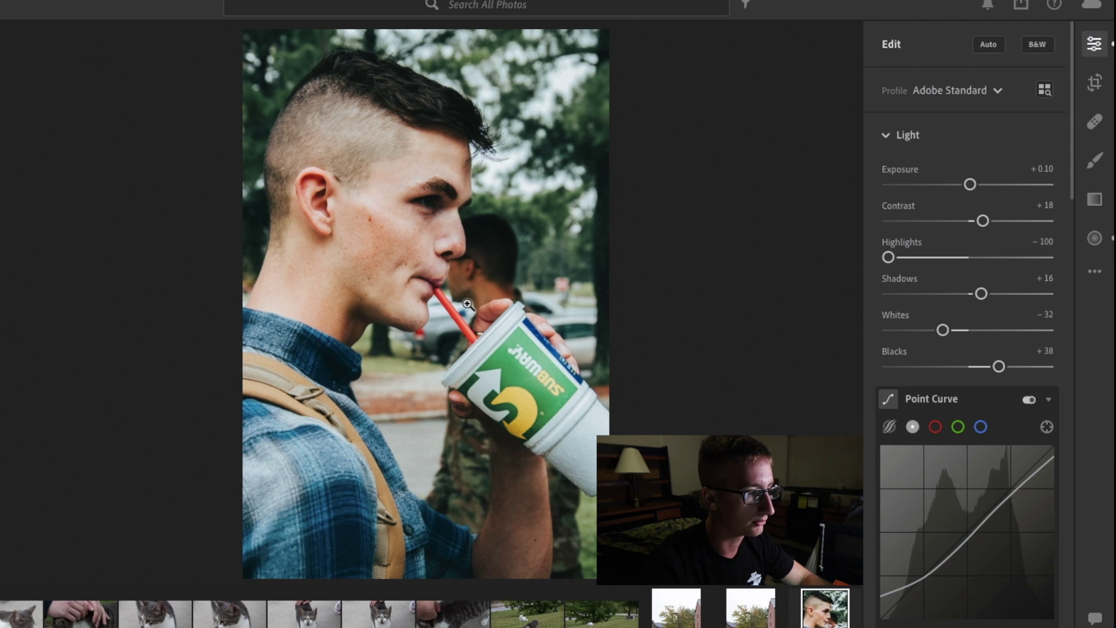
# - Set the Red hue to +32 in the Color Mixer for the portrait
pyautogui.scroll(-8, 942, 317)
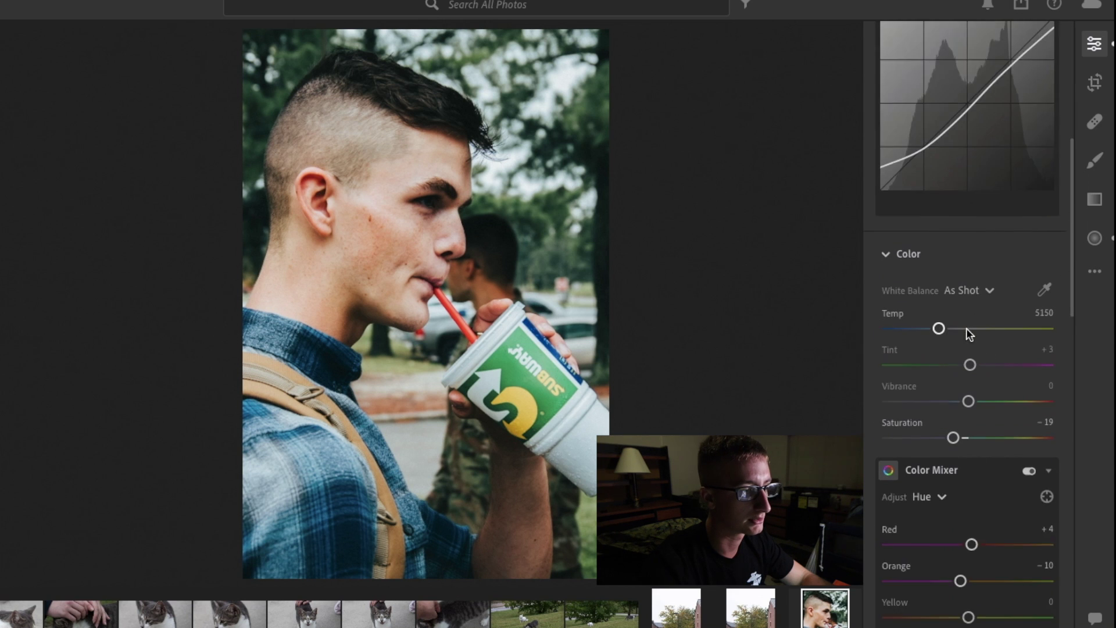
pyautogui.scroll(-2, 970, 331)
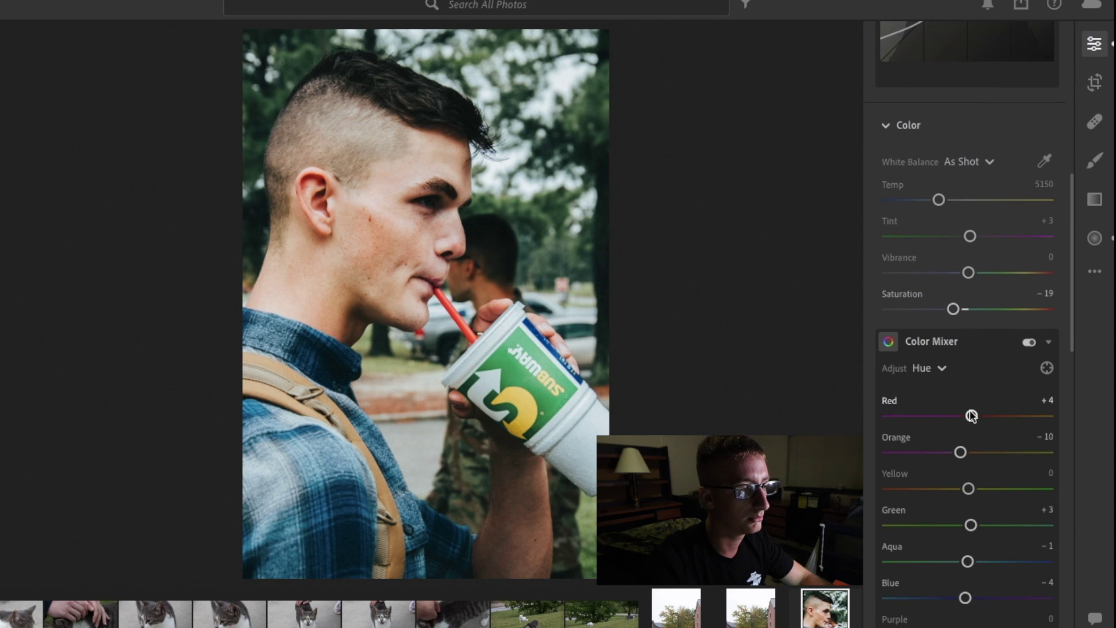
pyautogui.click(945, 372)
pyautogui.click(1023, 386)
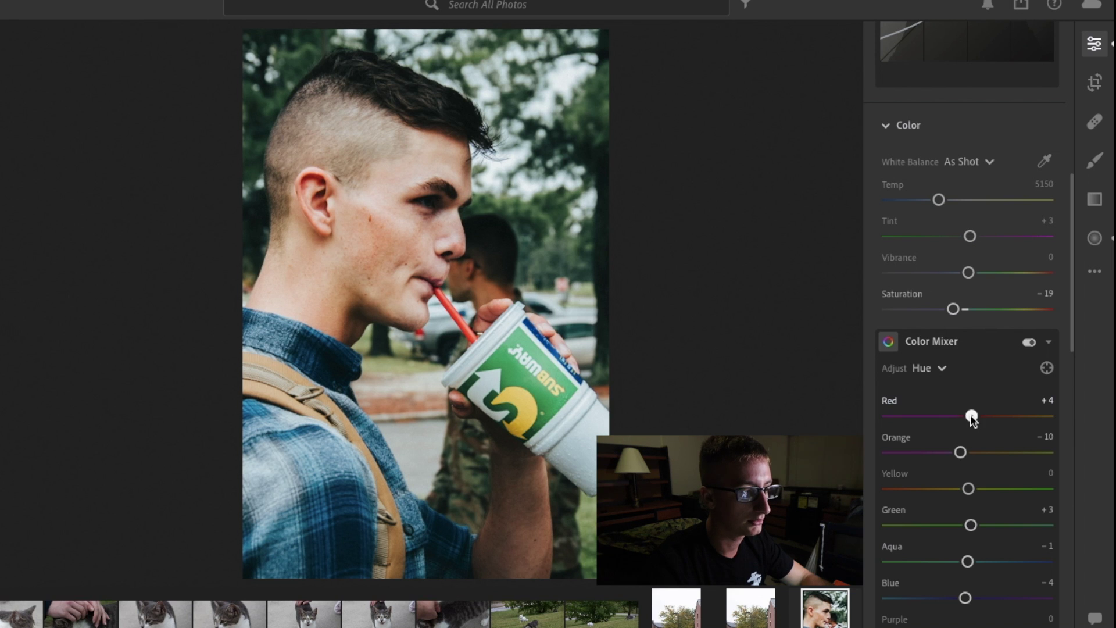
pyautogui.moveTo(972, 417)
pyautogui.mouseDown()
pyautogui.moveTo(910, 417)
pyautogui.moveTo(993, 416)
pyautogui.mouseUp()
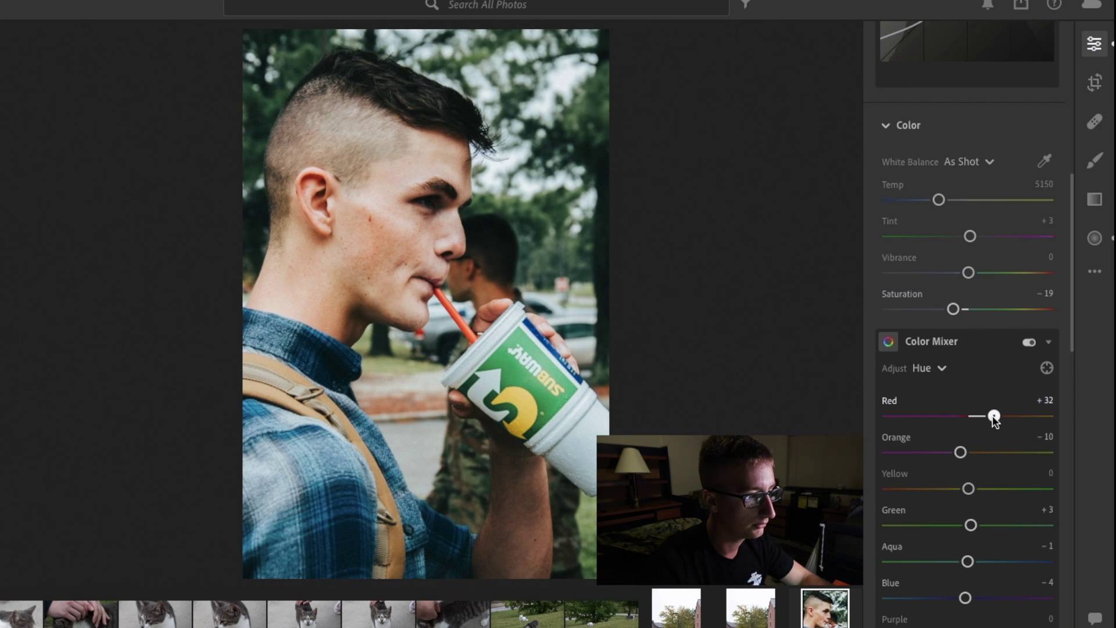
# - Try Red hue values of +51, +29 and 0 in the Color Mixer, and settle on +4
pyautogui.moveTo(993, 415)
pyautogui.mouseDown()
pyautogui.moveTo(983, 414)
pyautogui.moveTo(1040, 412)
pyautogui.moveTo(1007, 408)
pyautogui.mouseUp()
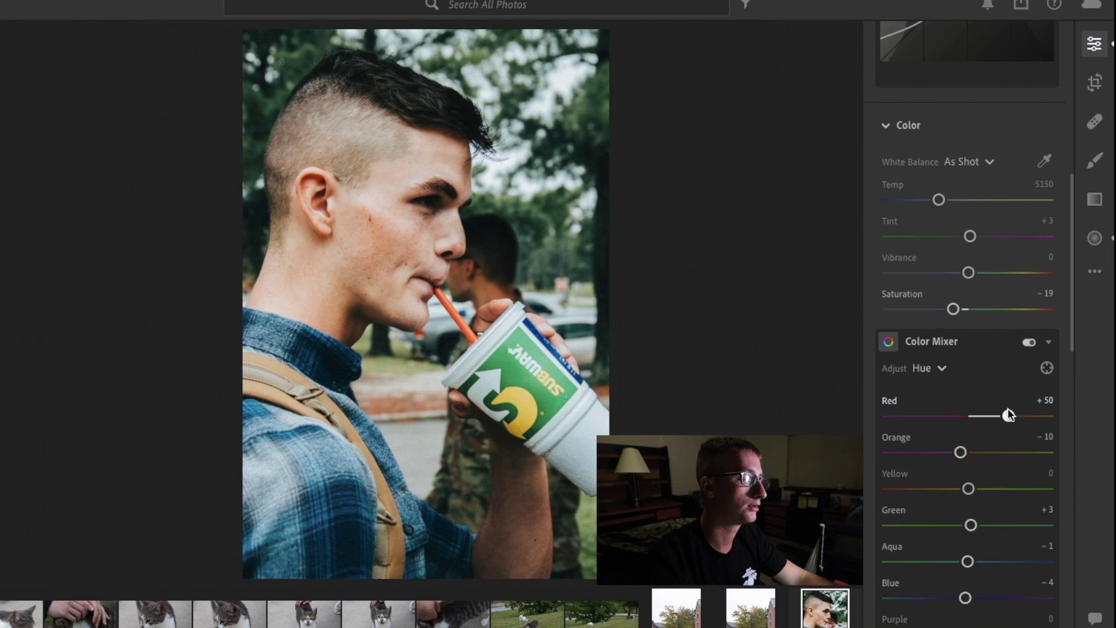
pyautogui.moveTo(1007, 408); pyautogui.dragTo(1008, 408)
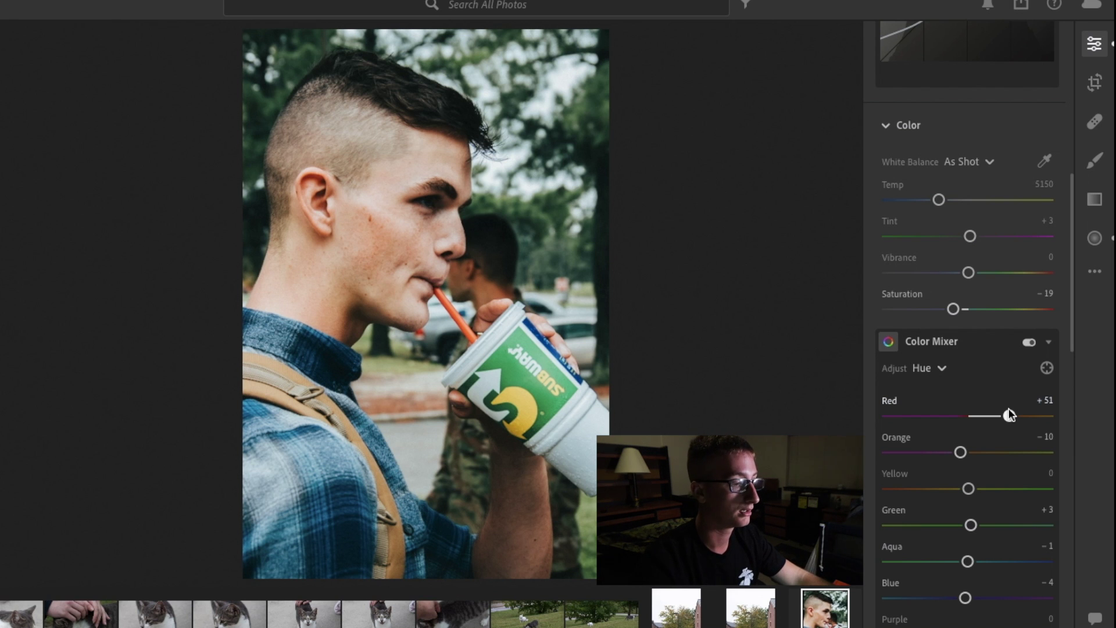
pyautogui.moveTo(1009, 409); pyautogui.dragTo(998, 410)
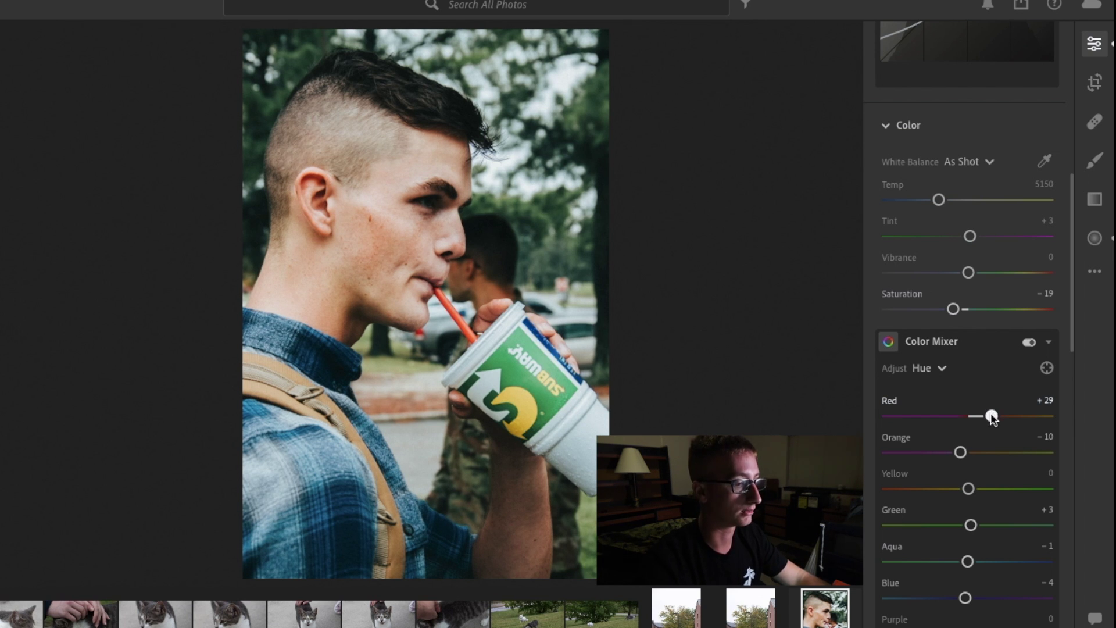
pyautogui.moveTo(991, 417); pyautogui.dragTo(968, 425)
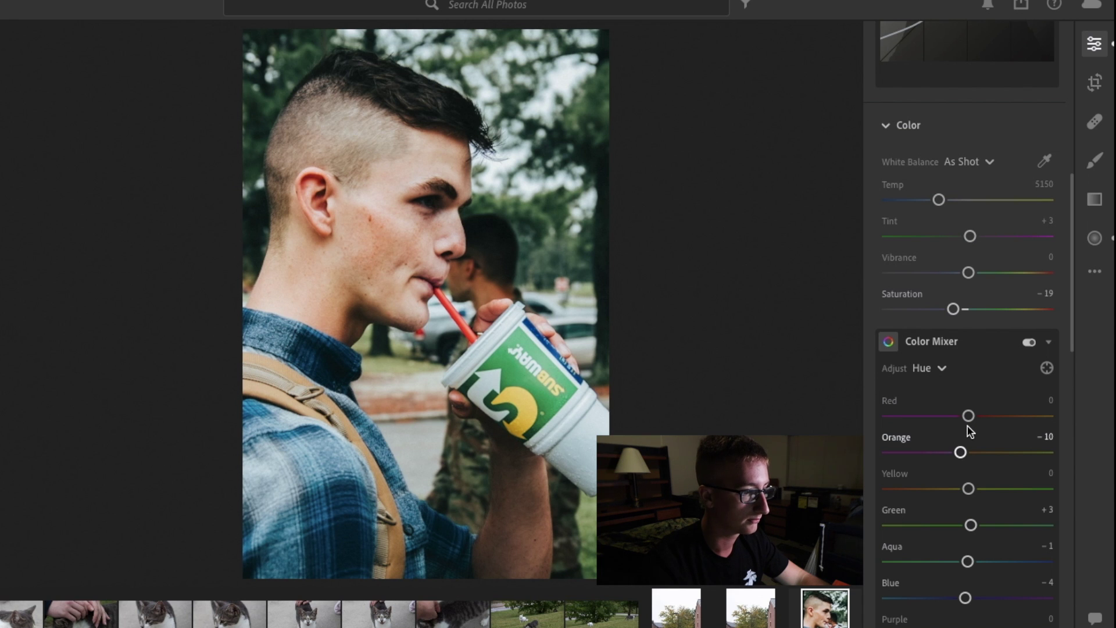
pyautogui.hotkey('ctrl', 'z')
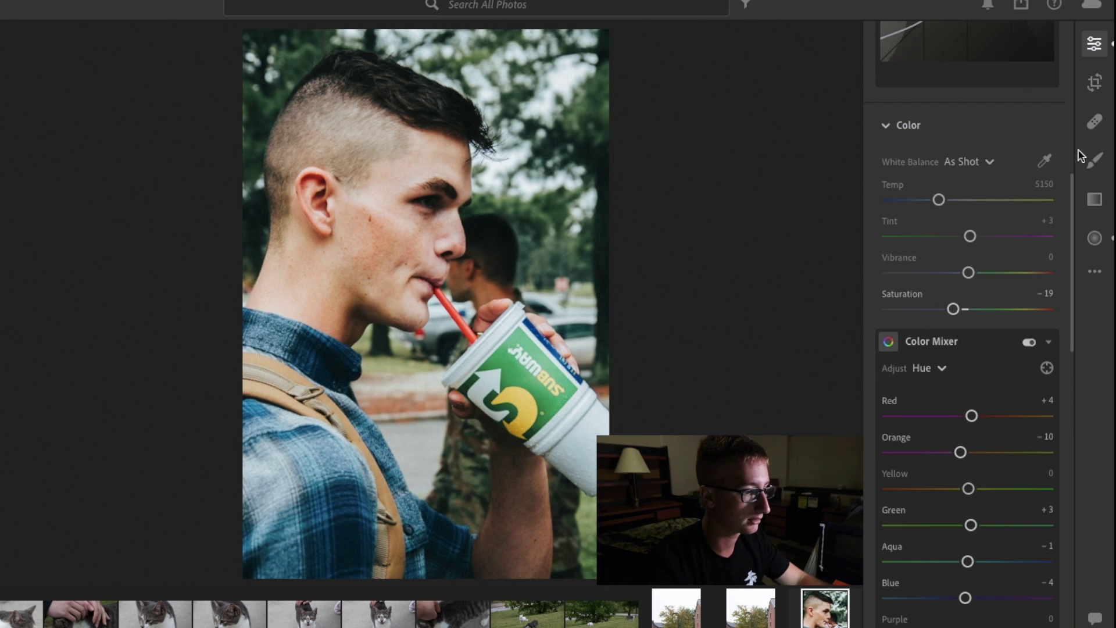
# - Add a radial gradient over the red straw, rotating and centring its narrow ellipse along the straw
pyautogui.click(1105, 240)
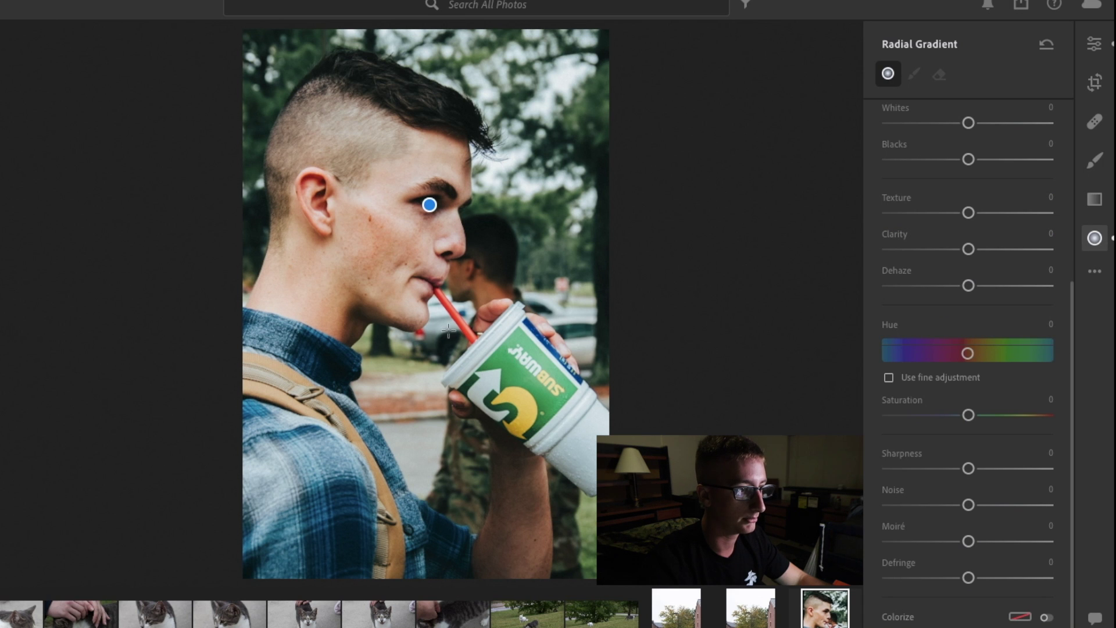
pyautogui.moveTo(436, 288); pyautogui.dragTo(446, 336)
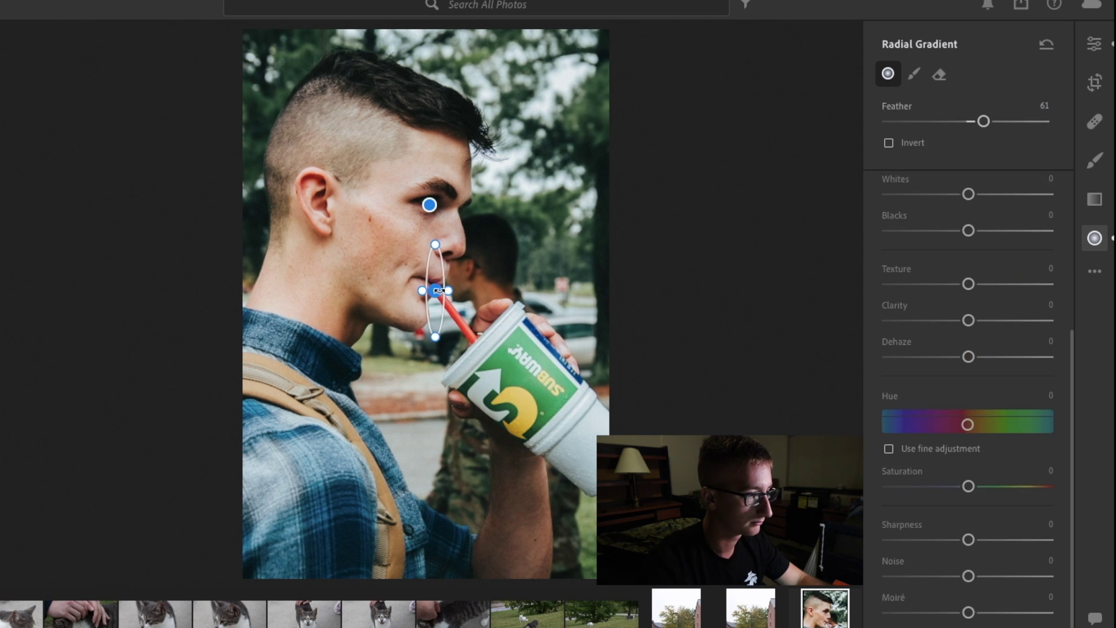
pyautogui.moveTo(437, 294); pyautogui.dragTo(455, 316)
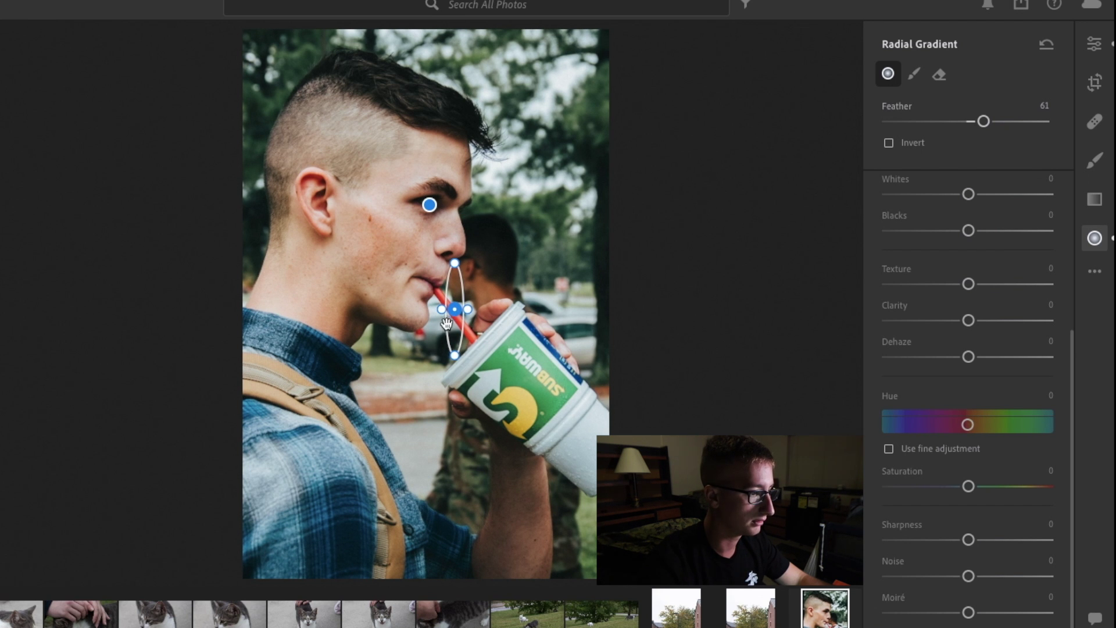
pyautogui.scroll(10, 445, 328)
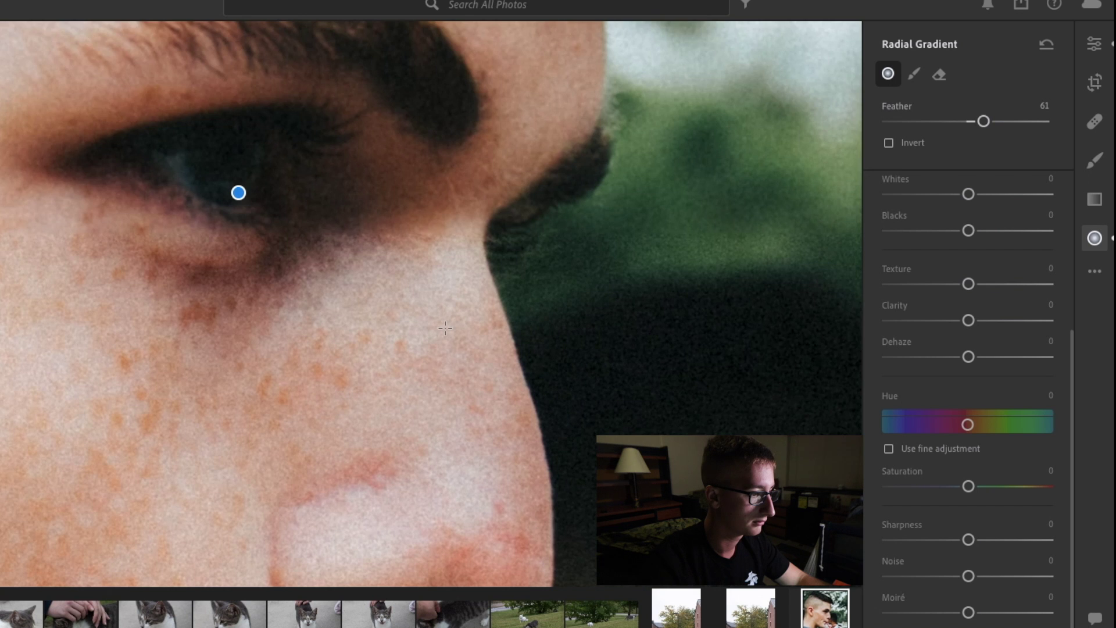
pyautogui.scroll(-5, 445, 327)
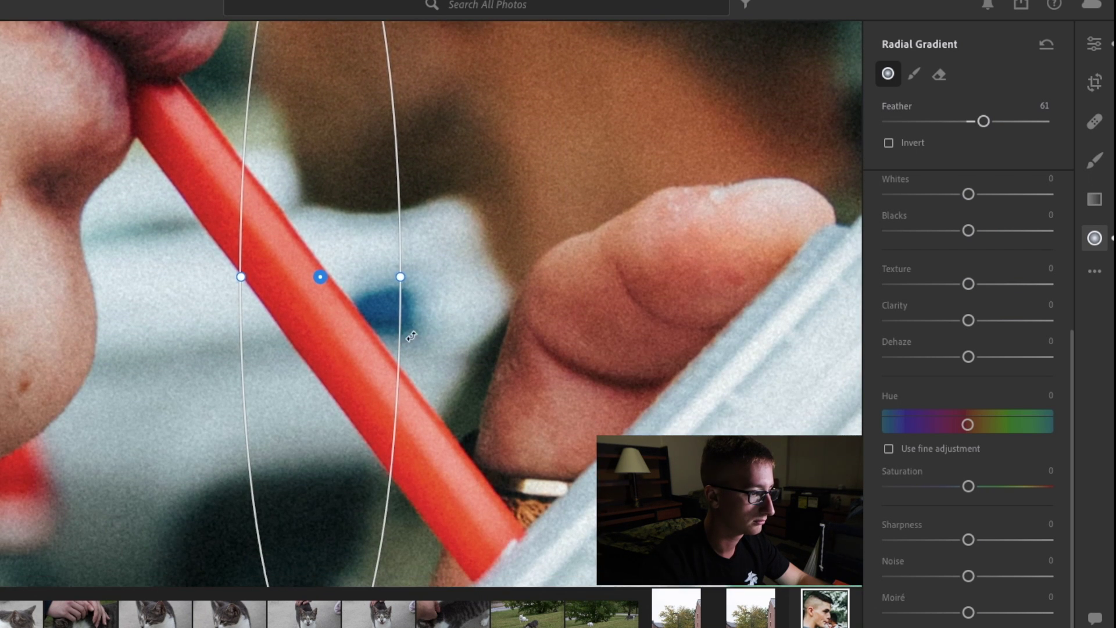
pyautogui.moveTo(244, 430); pyautogui.dragTo(353, 469)
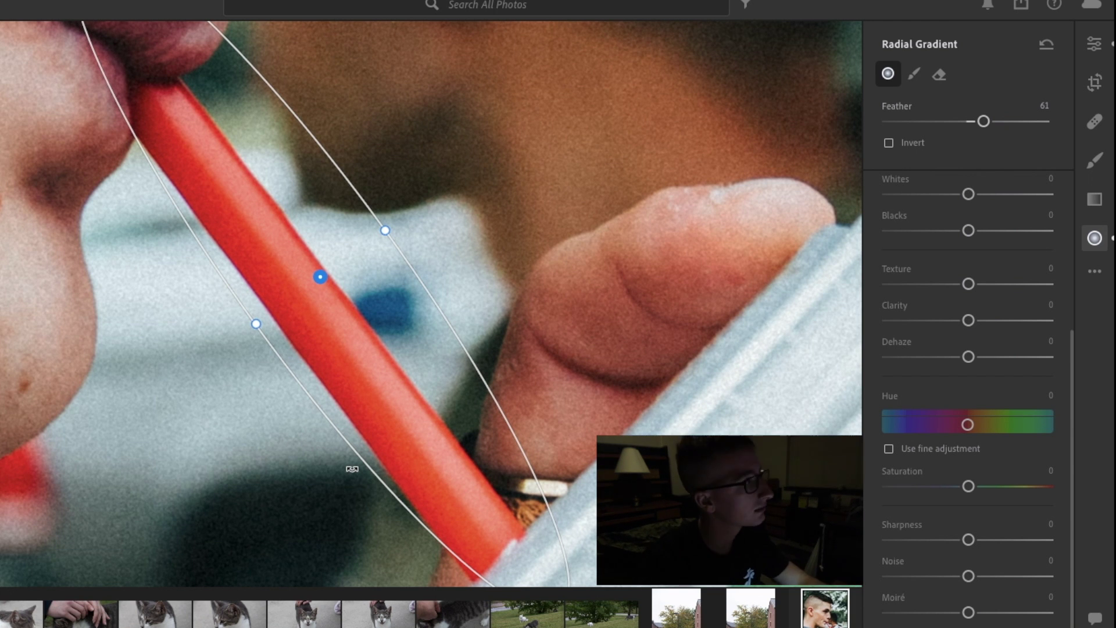
pyautogui.moveTo(320, 278); pyautogui.dragTo(314, 289)
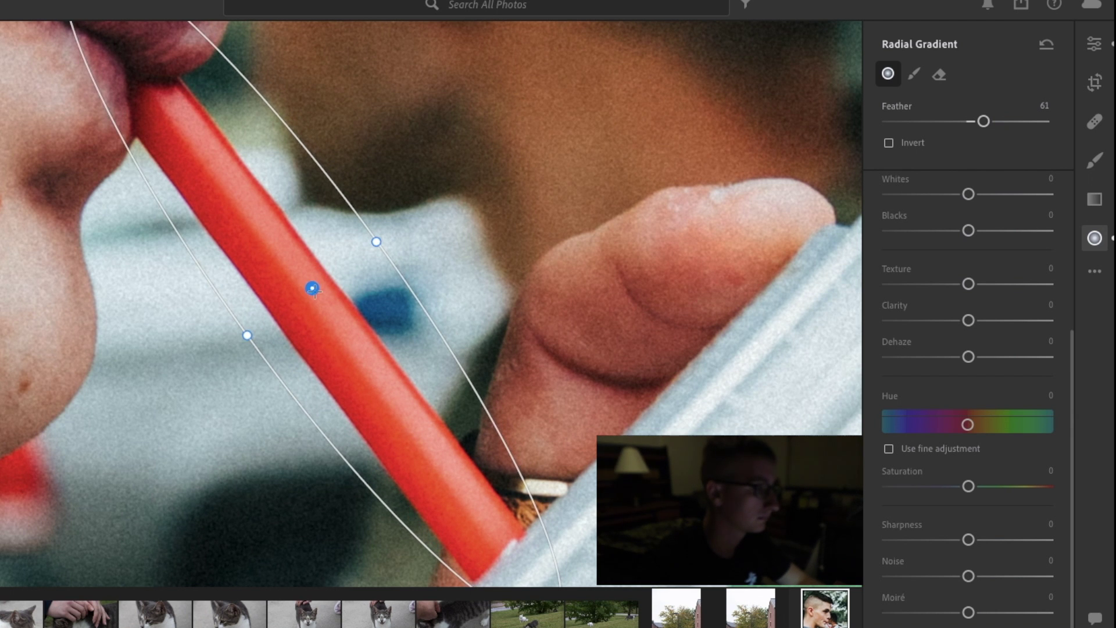
# - Set the straw gradient's Hue to -12.8 and return to the global edits to view the portrait without overlays
pyautogui.press('z')
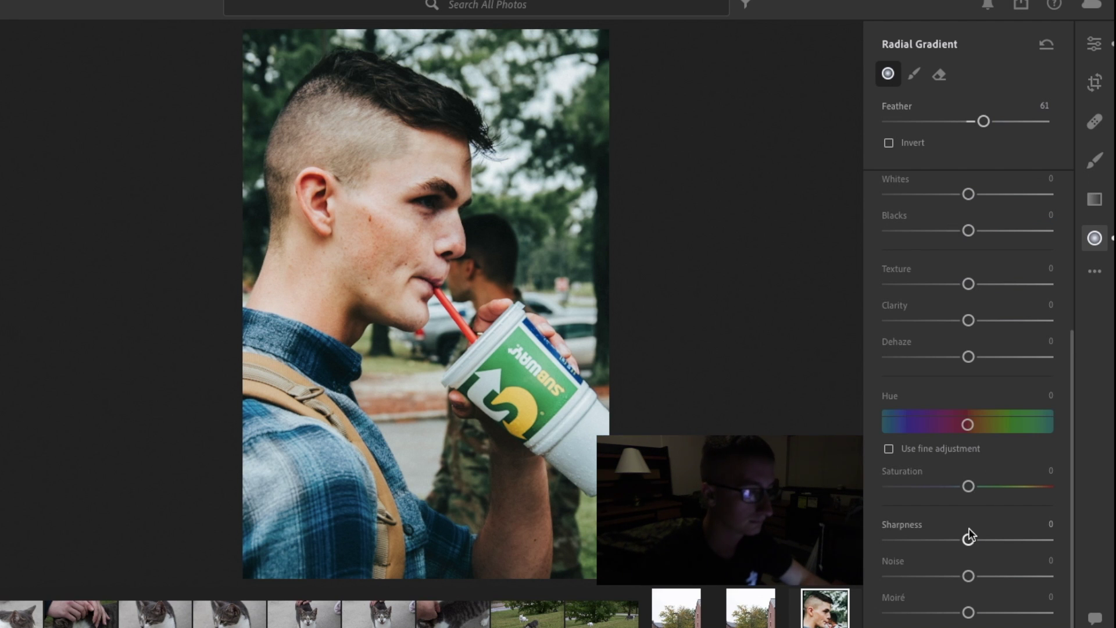
pyautogui.moveTo(968, 424)
pyautogui.mouseDown()
pyautogui.moveTo(951, 424)
pyautogui.moveTo(962, 424)
pyautogui.mouseUp()
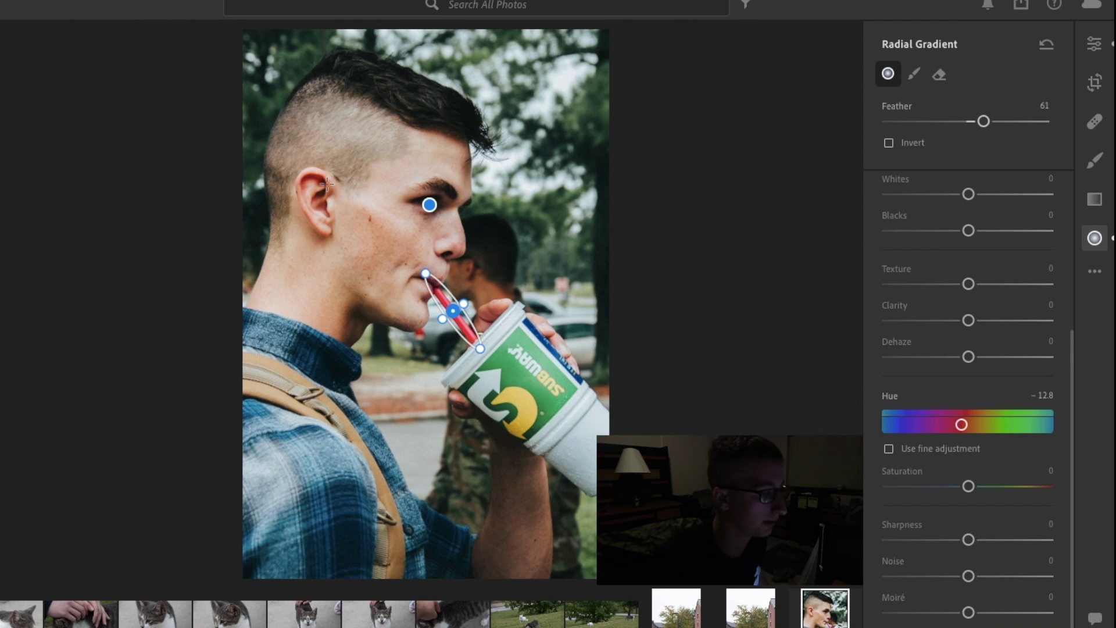
pyautogui.click(781, 400)
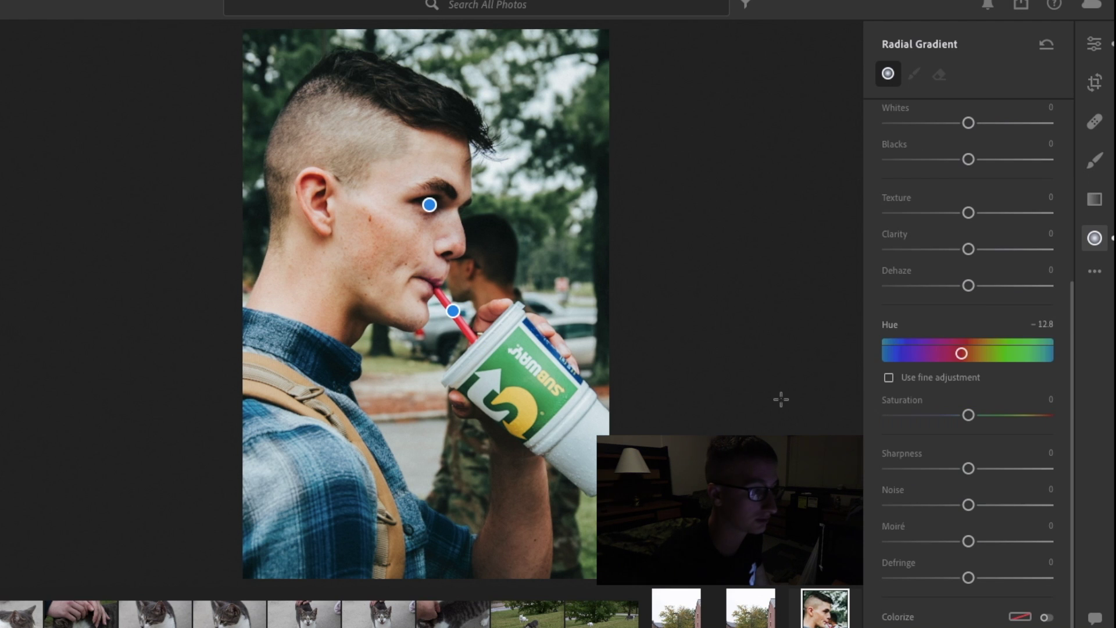
pyautogui.press('e')
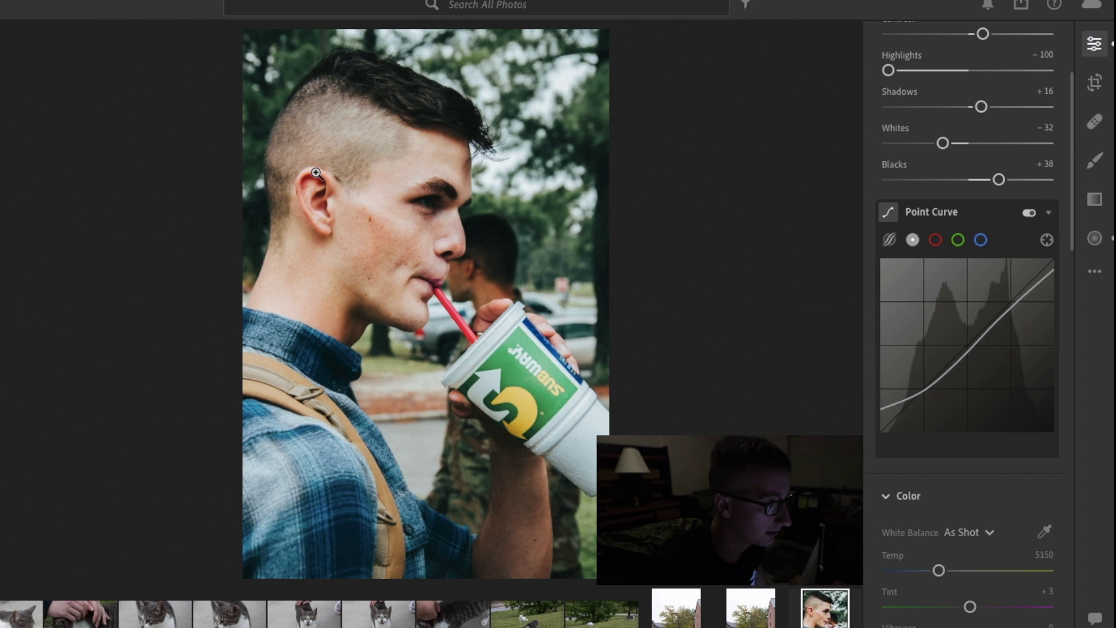
# - Add a radial gradient around the man's ear, tilting and resizing the ellipse to fit it
pyautogui.click(1095, 238)
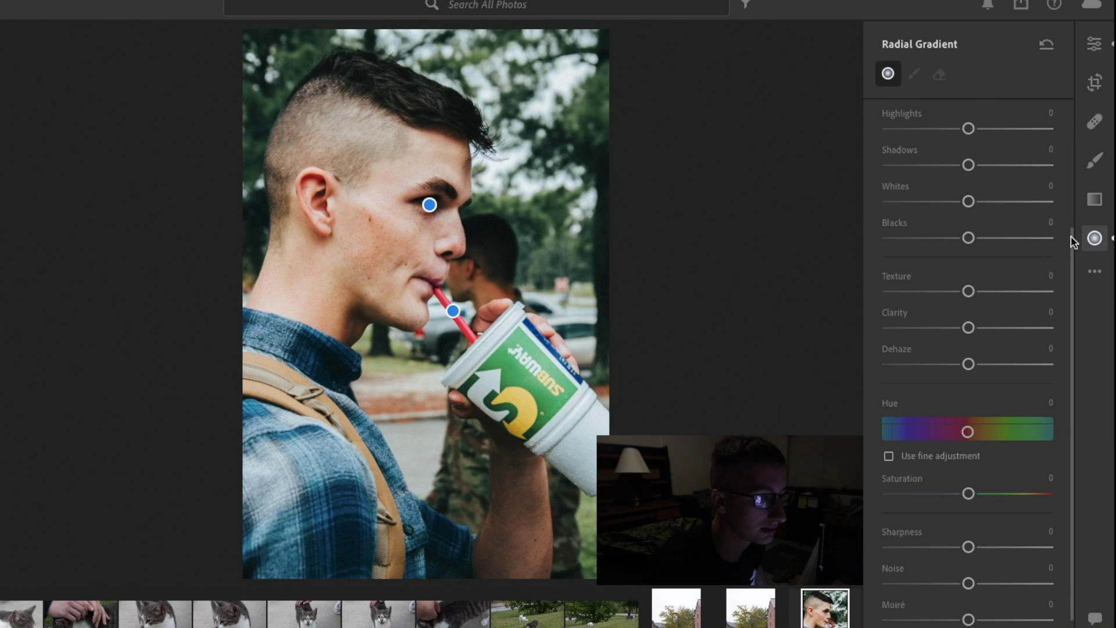
pyautogui.moveTo(301, 170); pyautogui.dragTo(326, 214)
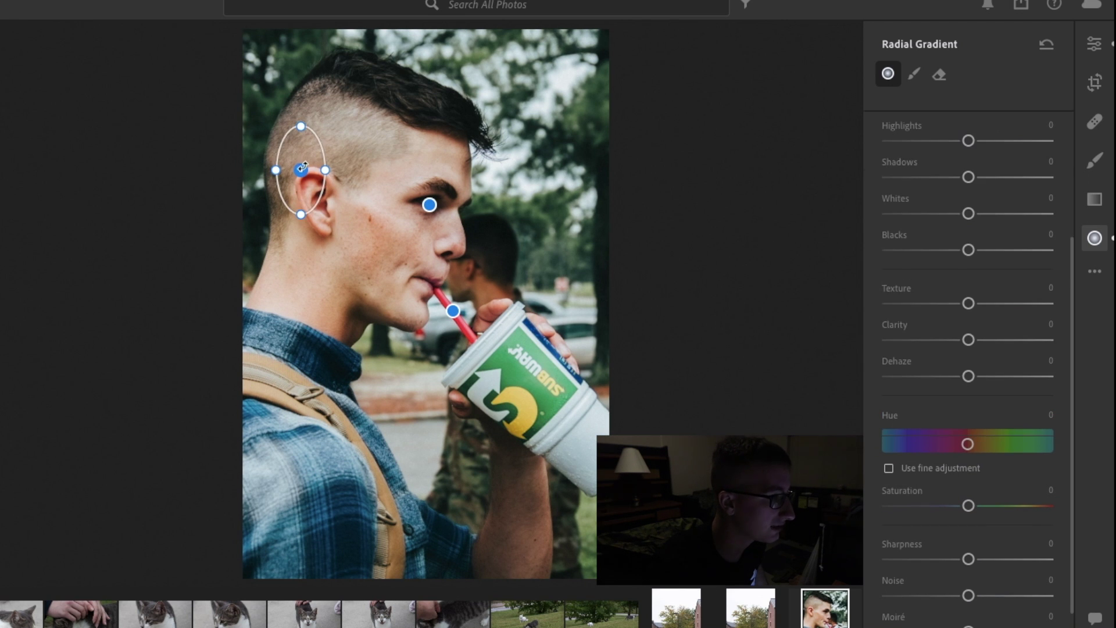
pyautogui.moveTo(302, 167); pyautogui.dragTo(305, 239)
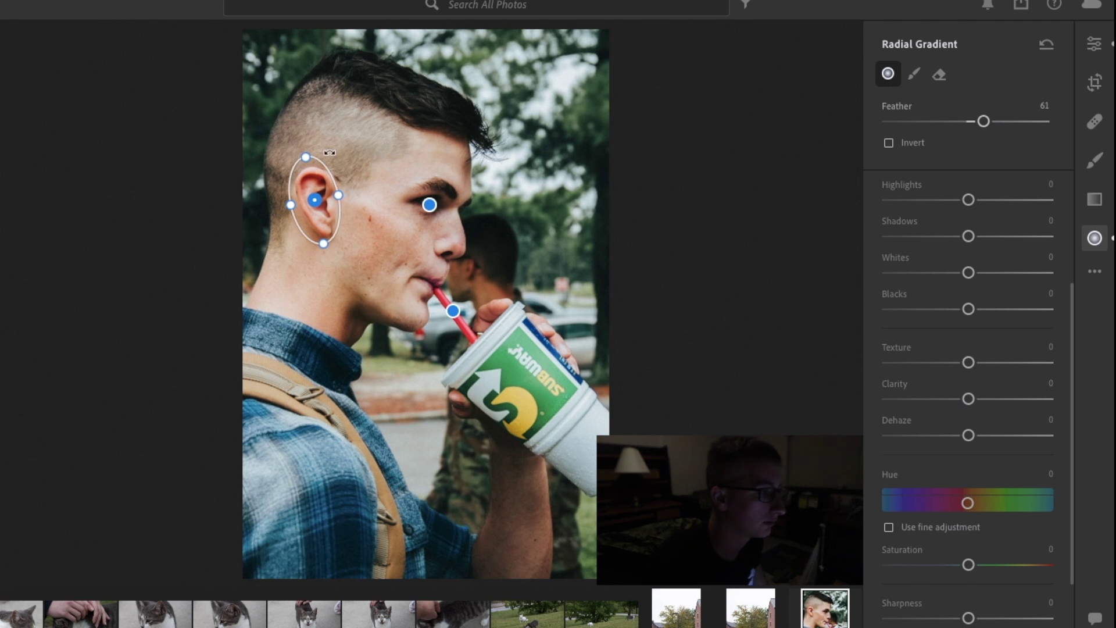
pyautogui.moveTo(306, 157); pyautogui.dragTo(308, 159)
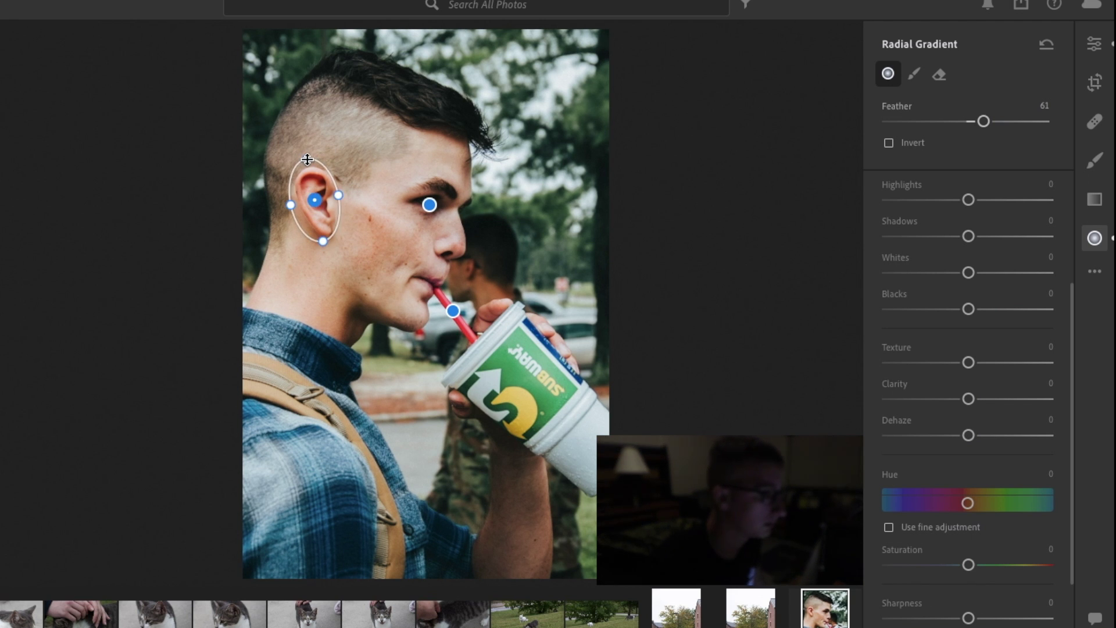
pyautogui.moveTo(314, 199); pyautogui.dragTo(318, 203)
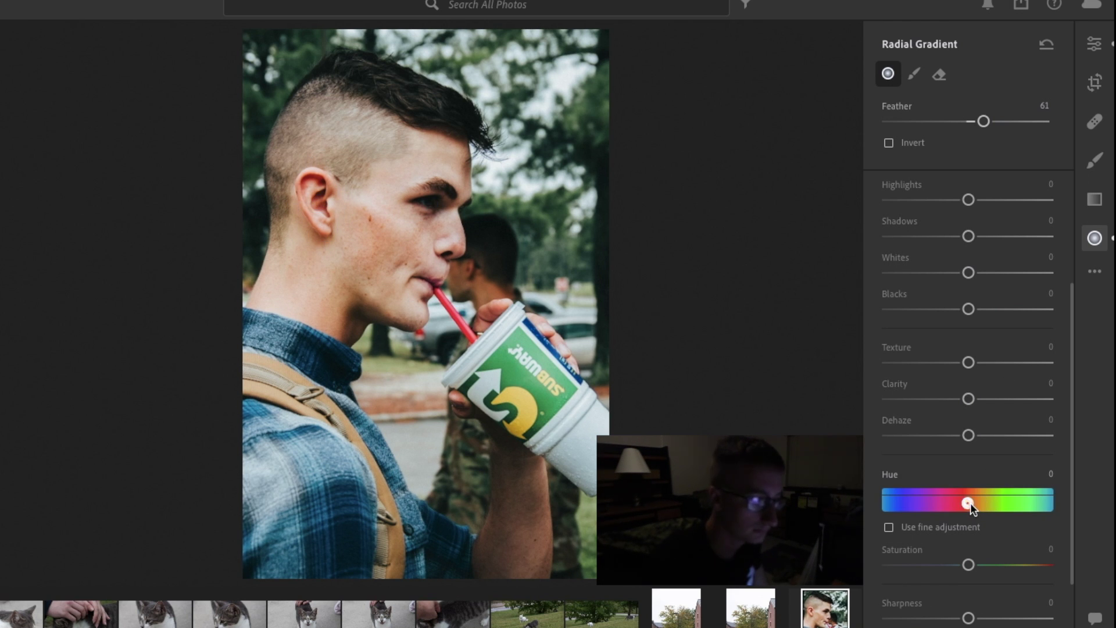
# - Try a Hue shift on the ear gradient and reset it, and set the gradient's Saturation to -7
pyautogui.moveTo(972, 502)
pyautogui.mouseDown()
pyautogui.moveTo(960, 505)
pyautogui.moveTo(969, 504)
pyautogui.mouseUp()
pyautogui.doubleClick(891, 475)
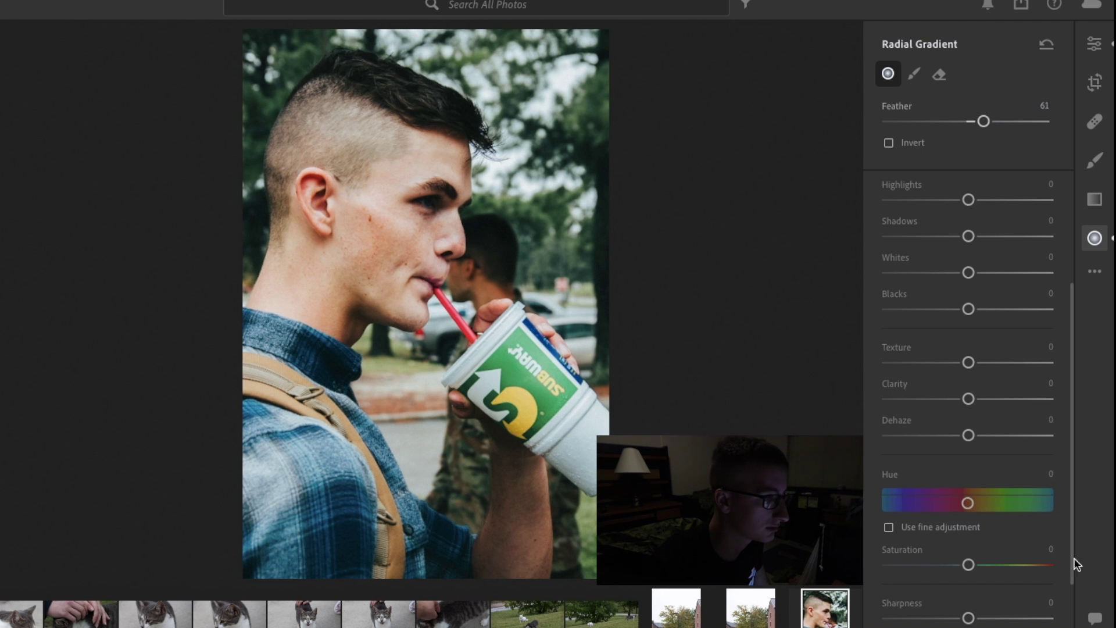
pyautogui.moveTo(982, 565)
pyautogui.mouseDown()
pyautogui.moveTo(1016, 567)
pyautogui.moveTo(889, 566)
pyautogui.moveTo(1051, 562)
pyautogui.moveTo(887, 563)
pyautogui.moveTo(964, 564)
pyautogui.mouseUp()
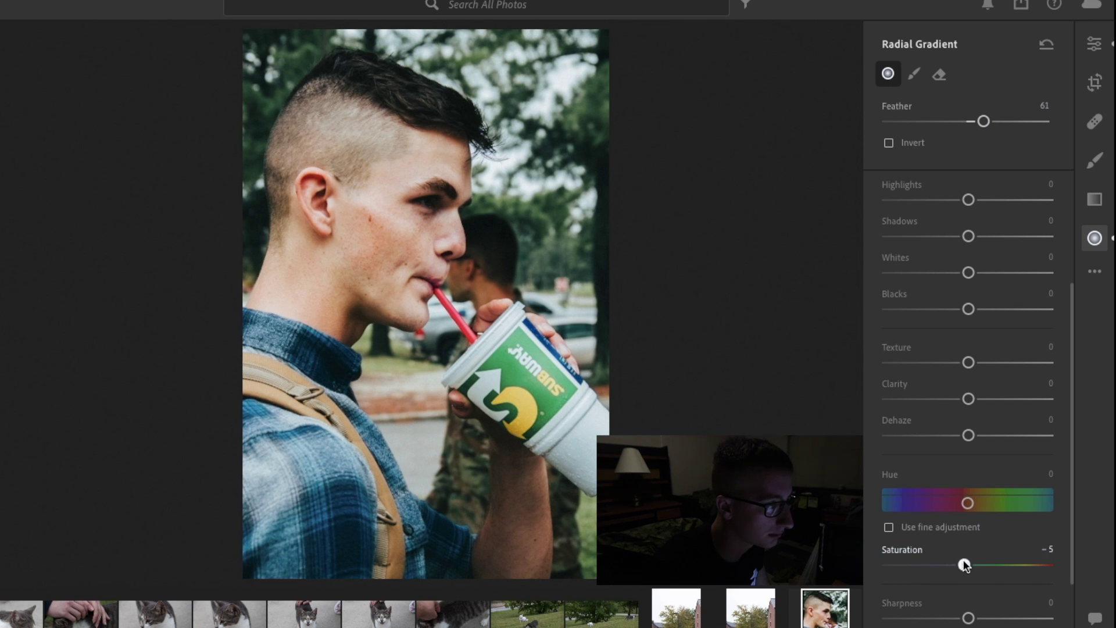
pyautogui.doubleClick(914, 548)
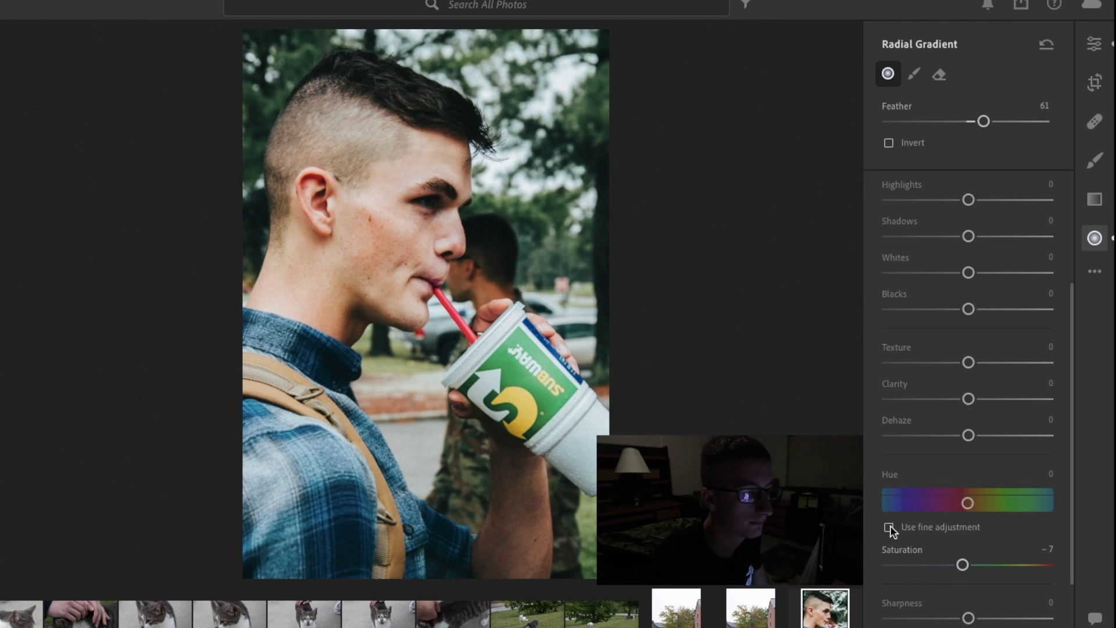
pyautogui.scroll(-3, 891, 526)
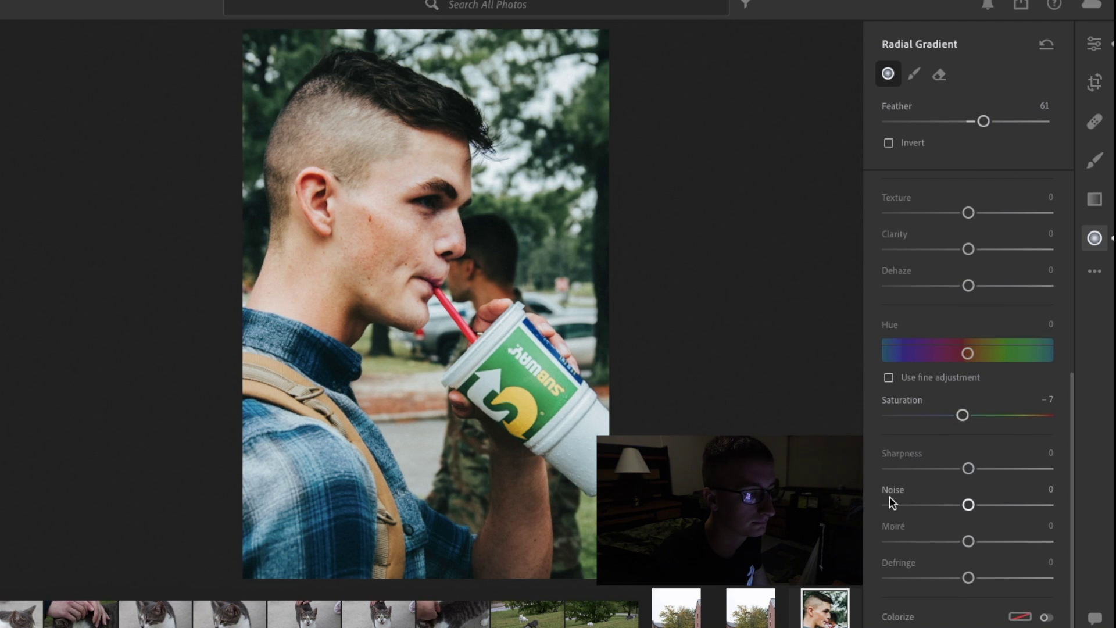
pyautogui.moveTo(452, 275)
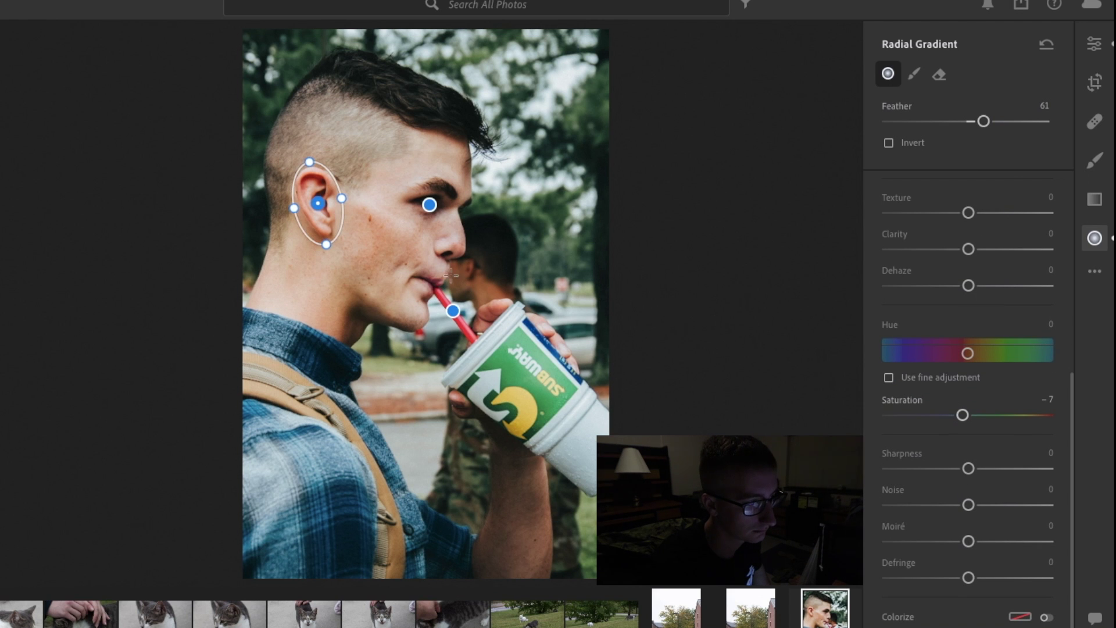
pyautogui.press('e')
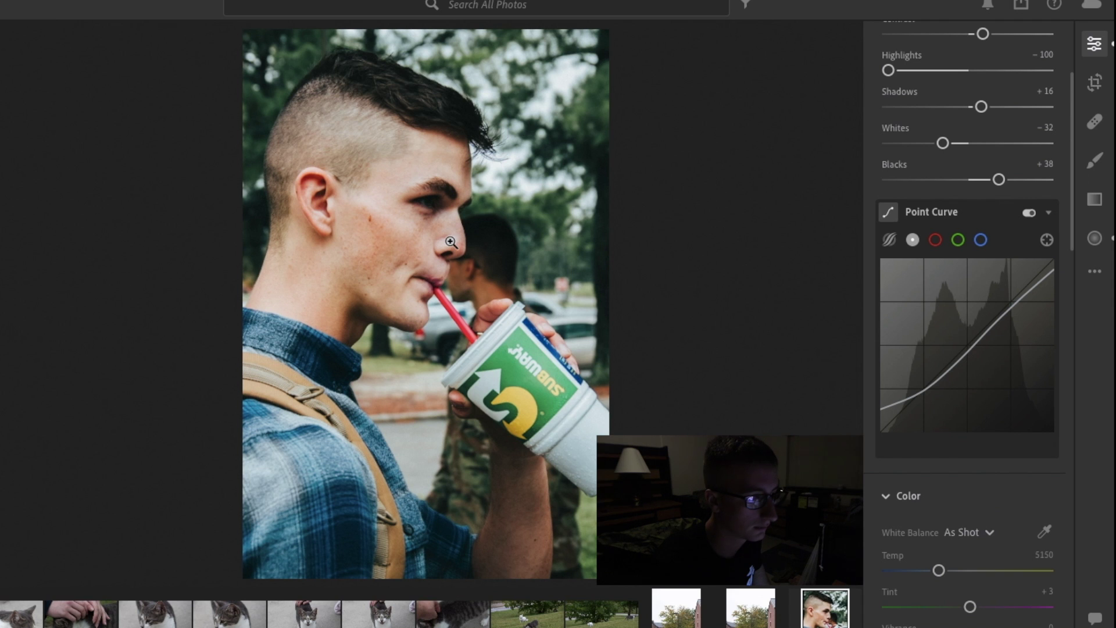
# - Add a radial gradient around the man's mouth and chin, adjusting the tilted ellipse to cover the lips
pyautogui.click(1095, 238)
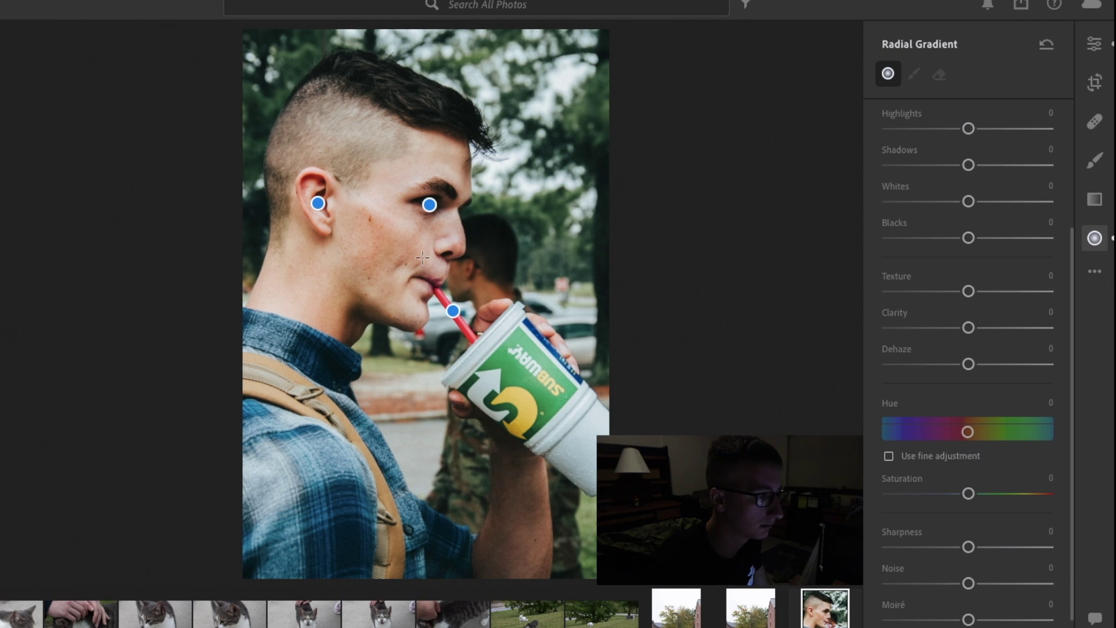
pyautogui.moveTo(430, 289); pyautogui.dragTo(427, 298)
pyautogui.moveTo(411, 258)
pyautogui.mouseDown()
pyautogui.moveTo(424, 289)
pyautogui.moveTo(435, 257)
pyautogui.moveTo(446, 261)
pyautogui.mouseUp()
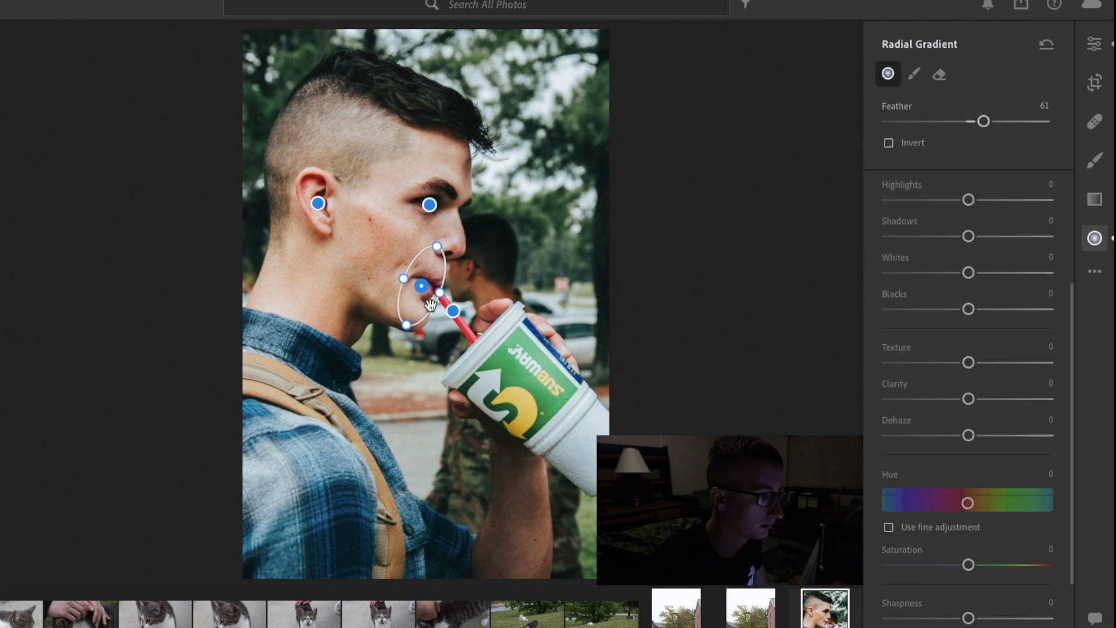
pyautogui.moveTo(406, 329); pyautogui.dragTo(405, 333)
pyautogui.moveTo(407, 279); pyautogui.dragTo(438, 292)
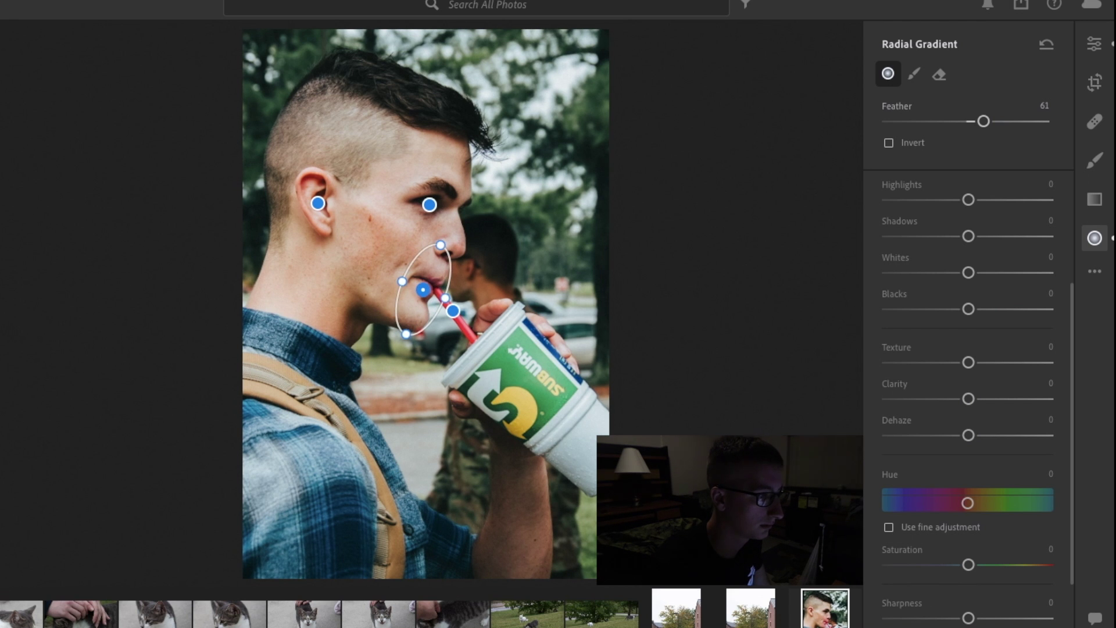
# - Try Clarity at +14 on the mouth gradient and reset it
pyautogui.scroll(-3, 937, 587)
pyautogui.scroll(-1, 937, 588)
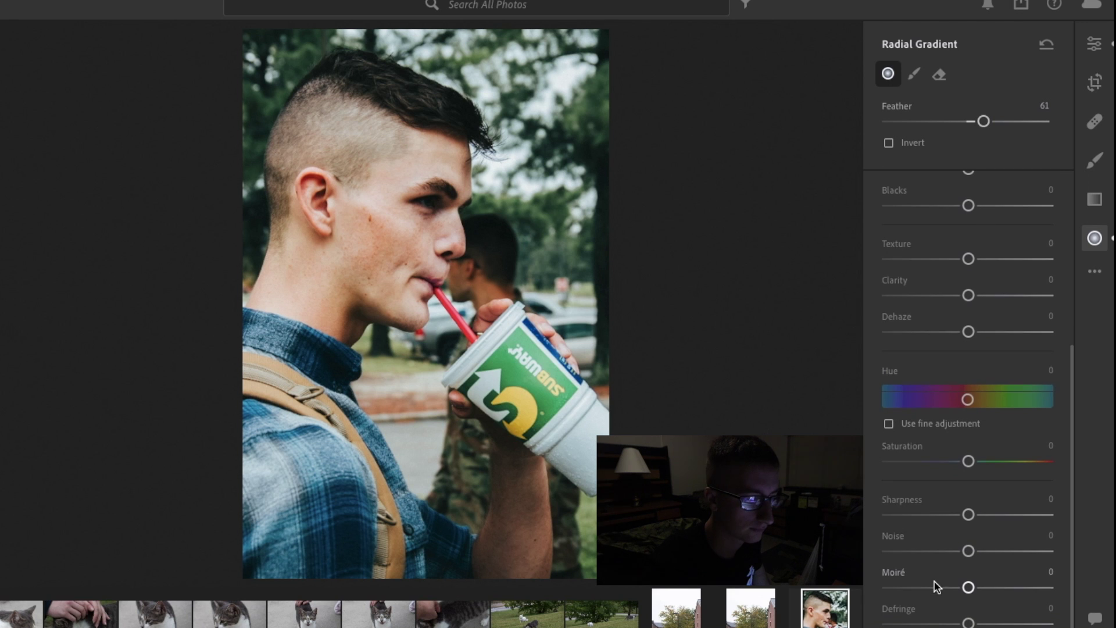
pyautogui.moveTo(969, 295)
pyautogui.mouseDown()
pyautogui.moveTo(1050, 296)
pyautogui.moveTo(979, 294)
pyautogui.mouseUp()
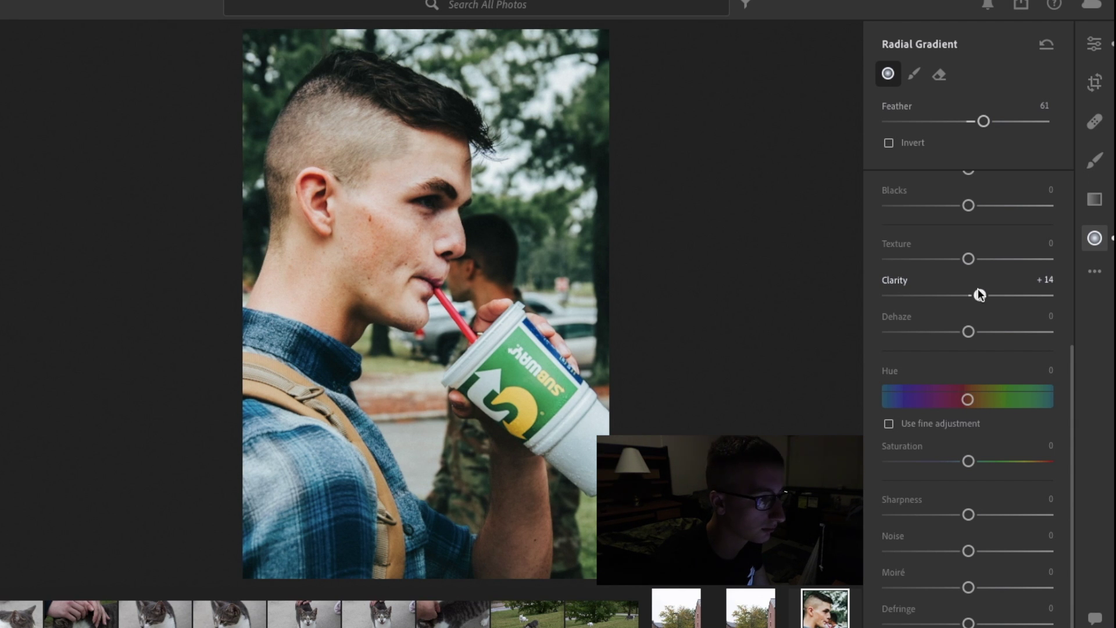
pyautogui.click(907, 285)
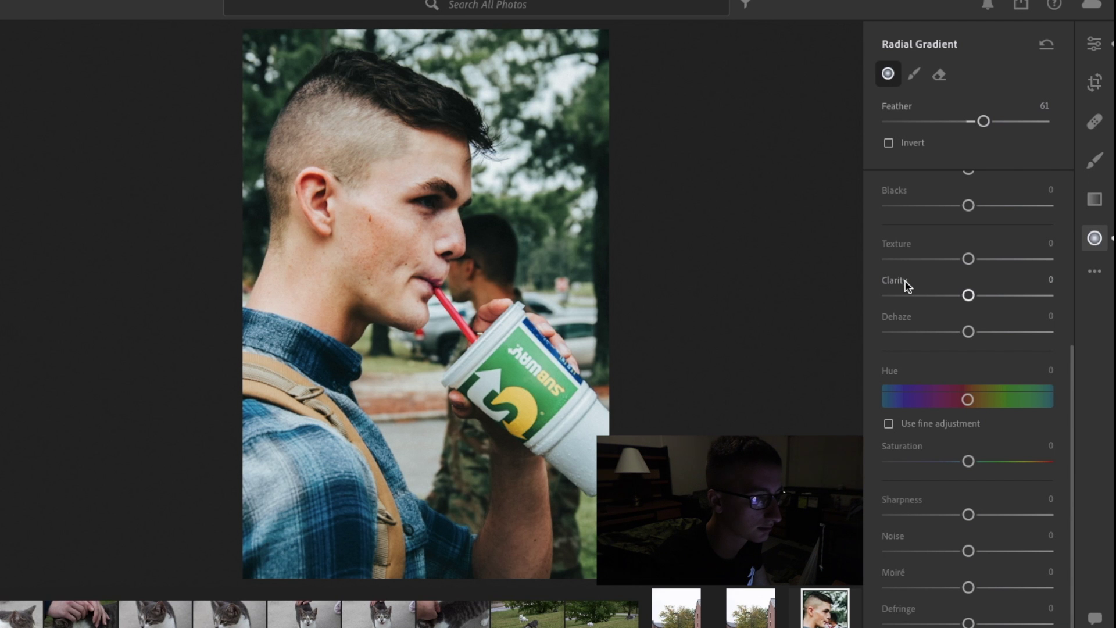
# - Set the mouth gradient's Clarity to +15 while viewing the lips up close, and return to the whole portrait
pyautogui.scroll(8, 465, 274)
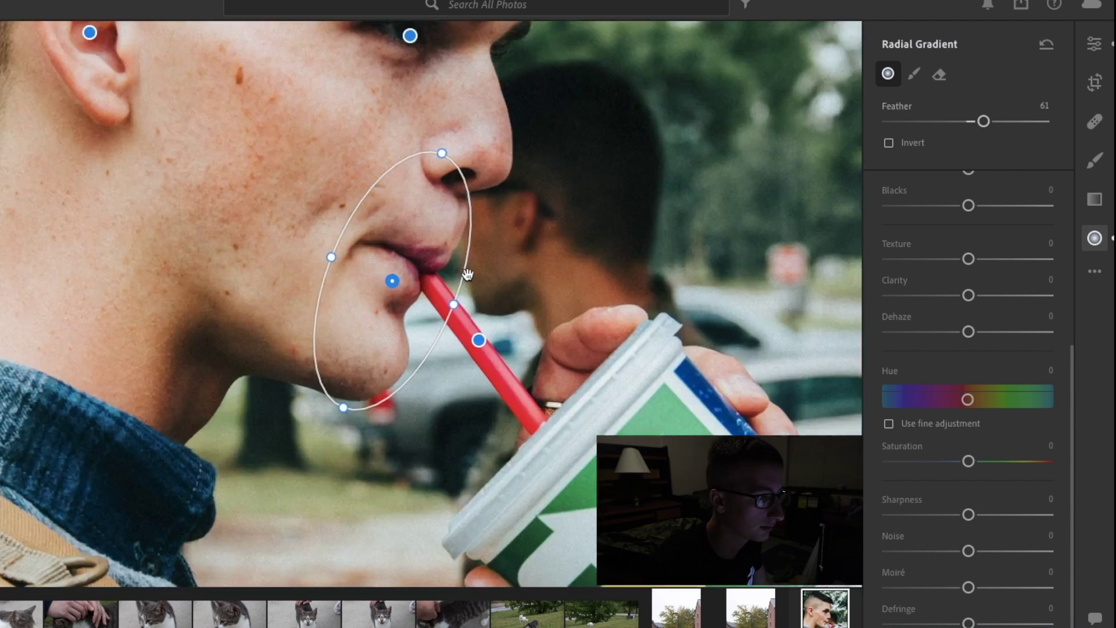
pyautogui.hscroll(-3, 468, 274)
pyautogui.scroll(1, 468, 274)
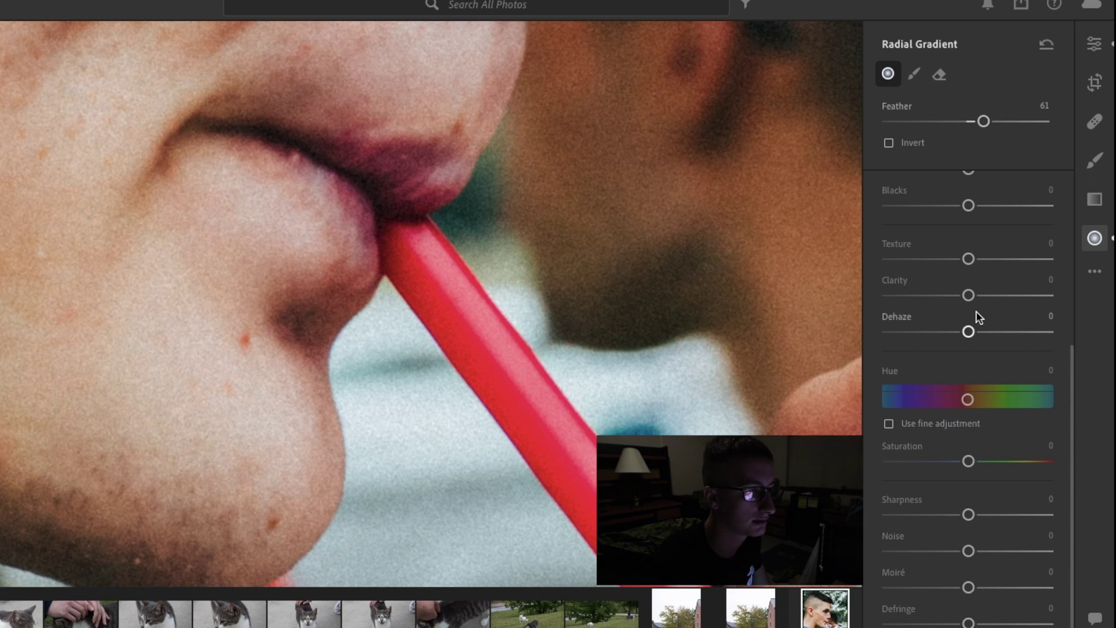
pyautogui.moveTo(969, 296); pyautogui.dragTo(977, 298)
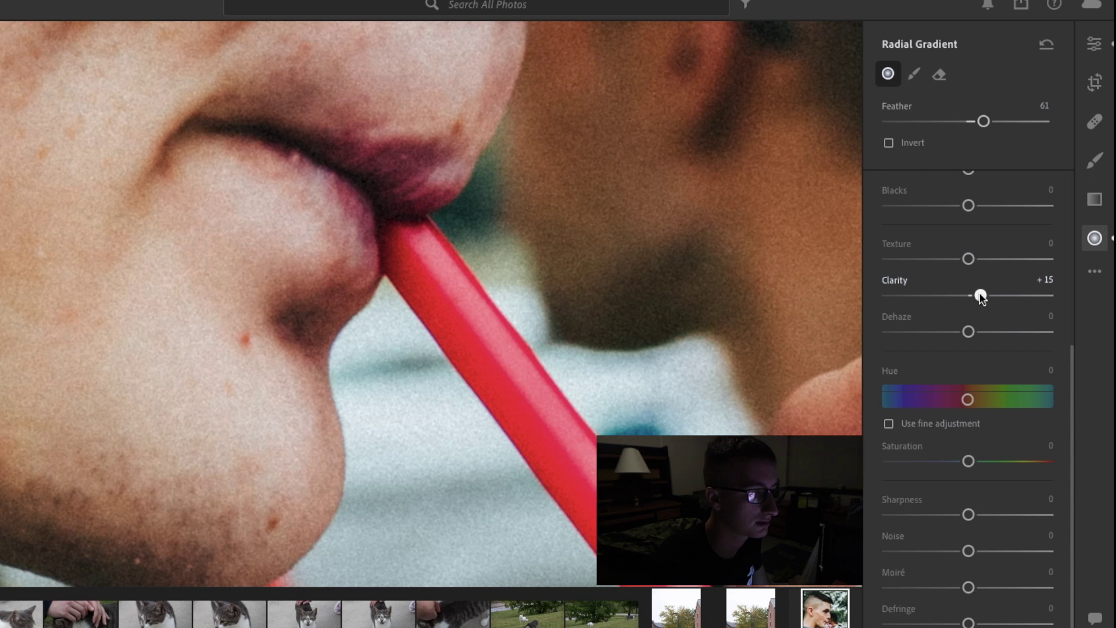
pyautogui.press('z')
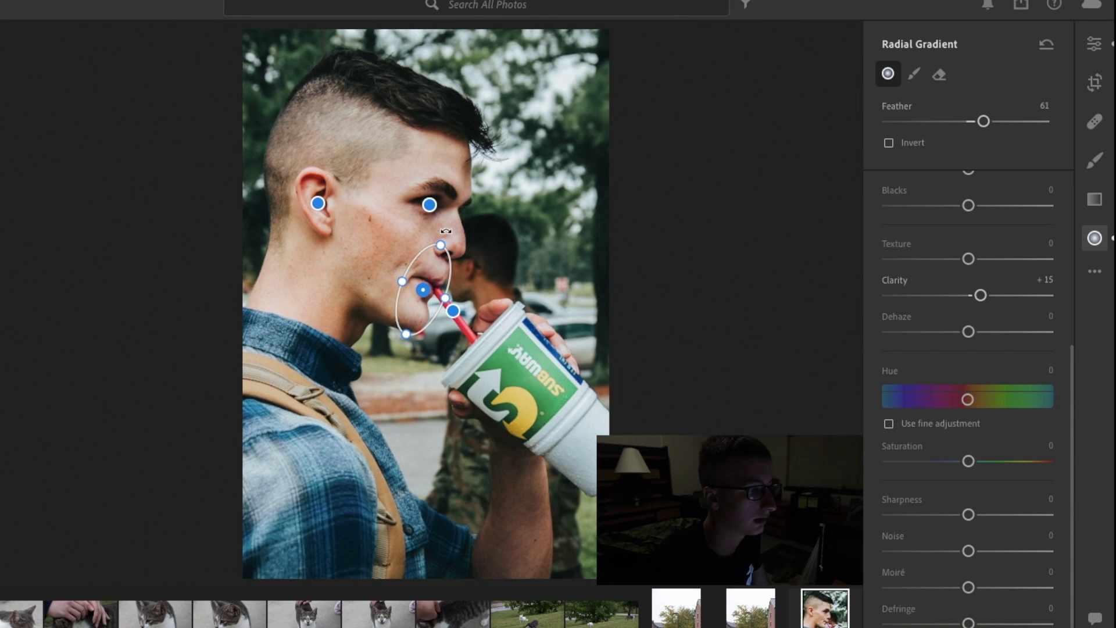
# - Return to the global edits and raise the portrait's Shadows to +73
pyautogui.click(1083, 47)
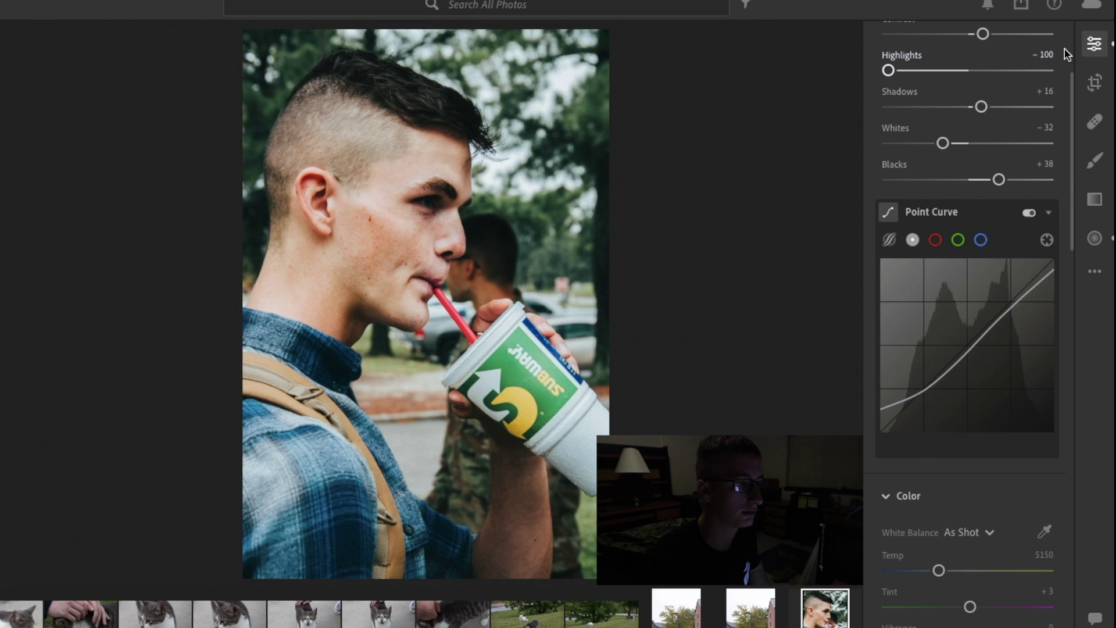
pyautogui.click(1097, 46)
pyautogui.click(1099, 49)
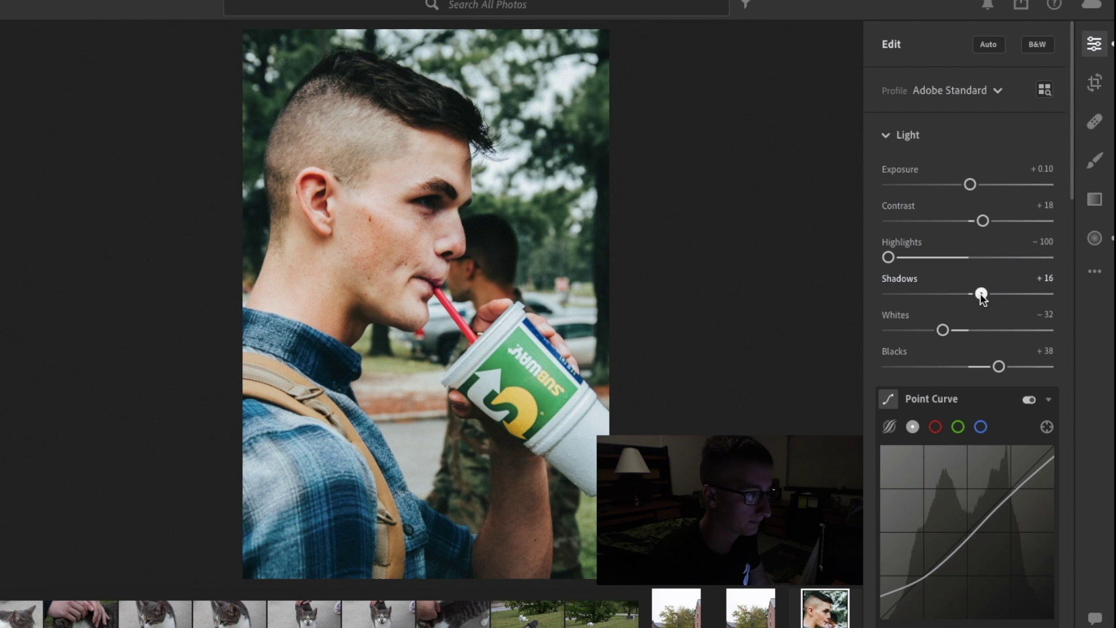
pyautogui.moveTo(981, 293); pyautogui.dragTo(1016, 295)
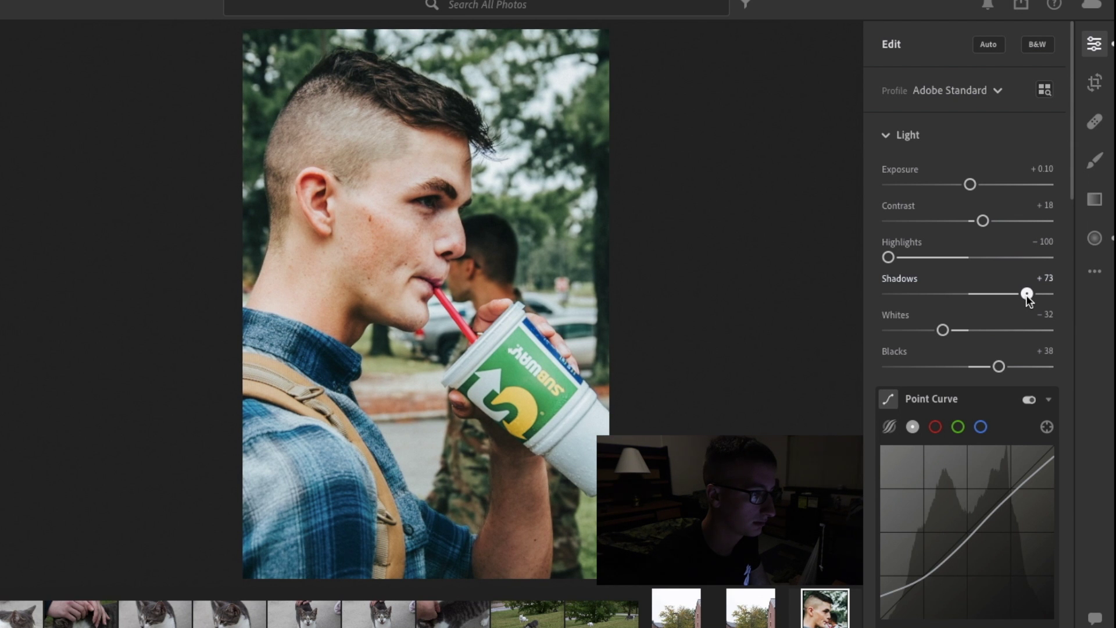